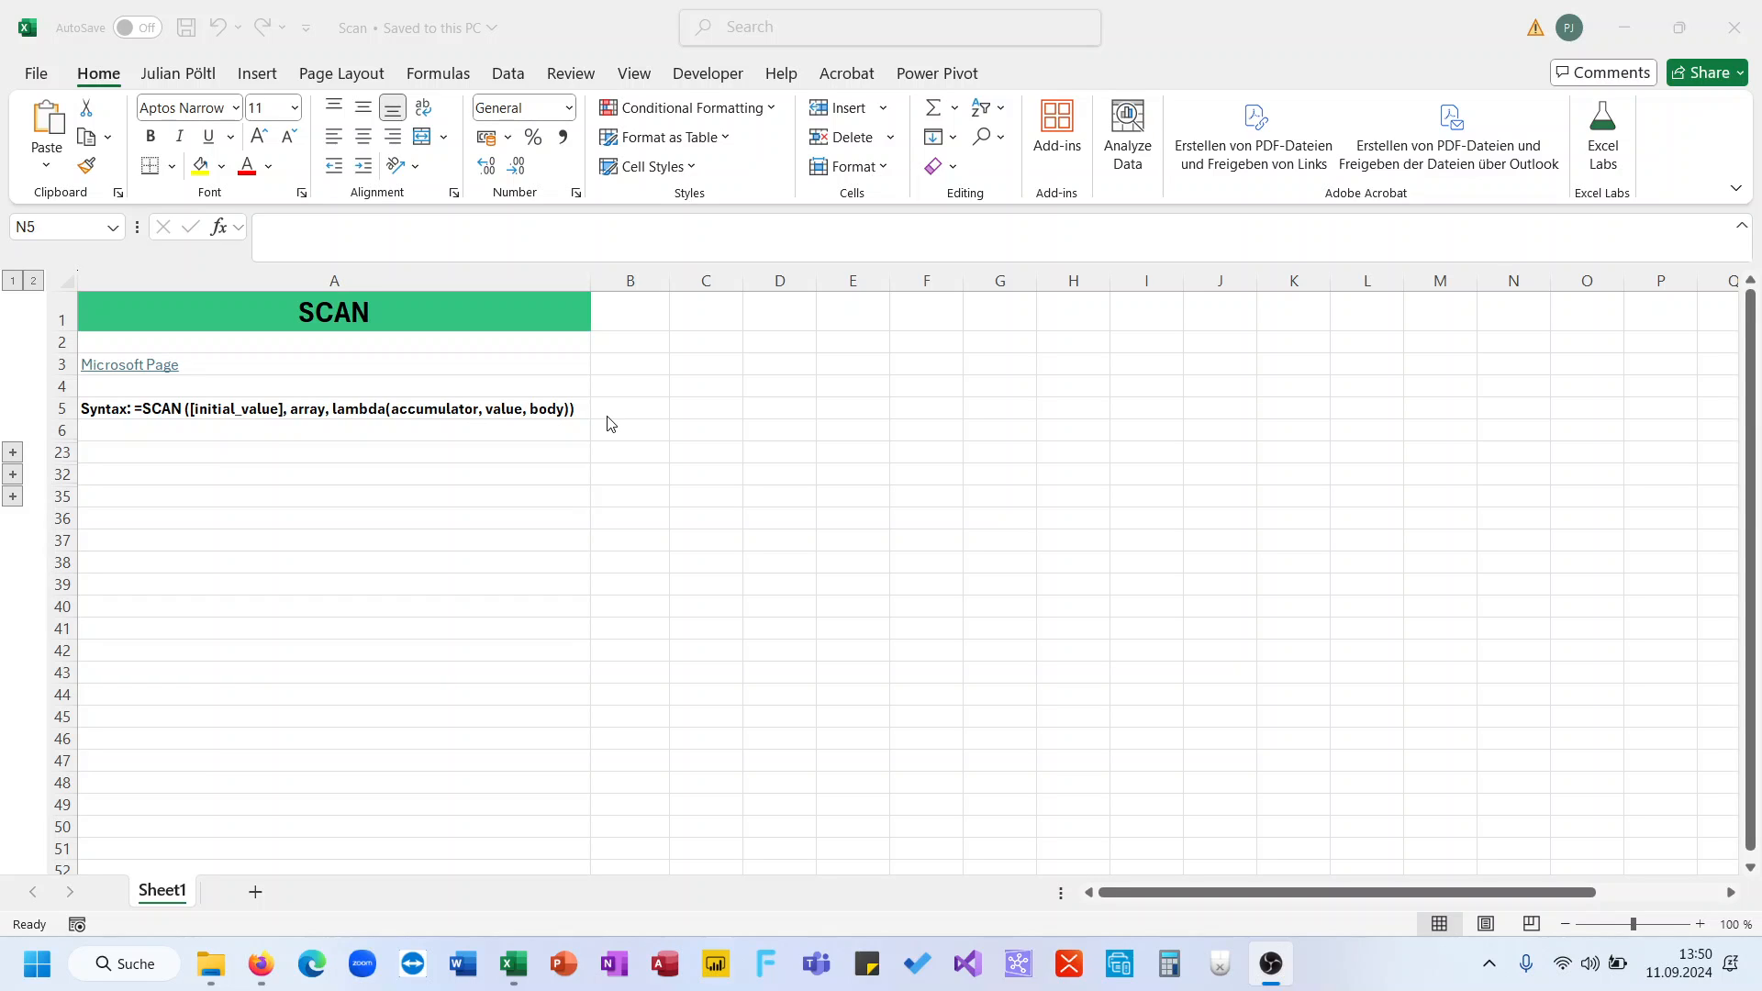
# - Highlight the accumulator and value arguments in the SCAN syntax line in A5
pyautogui.click(392, 413)
pyautogui.click(392, 413)
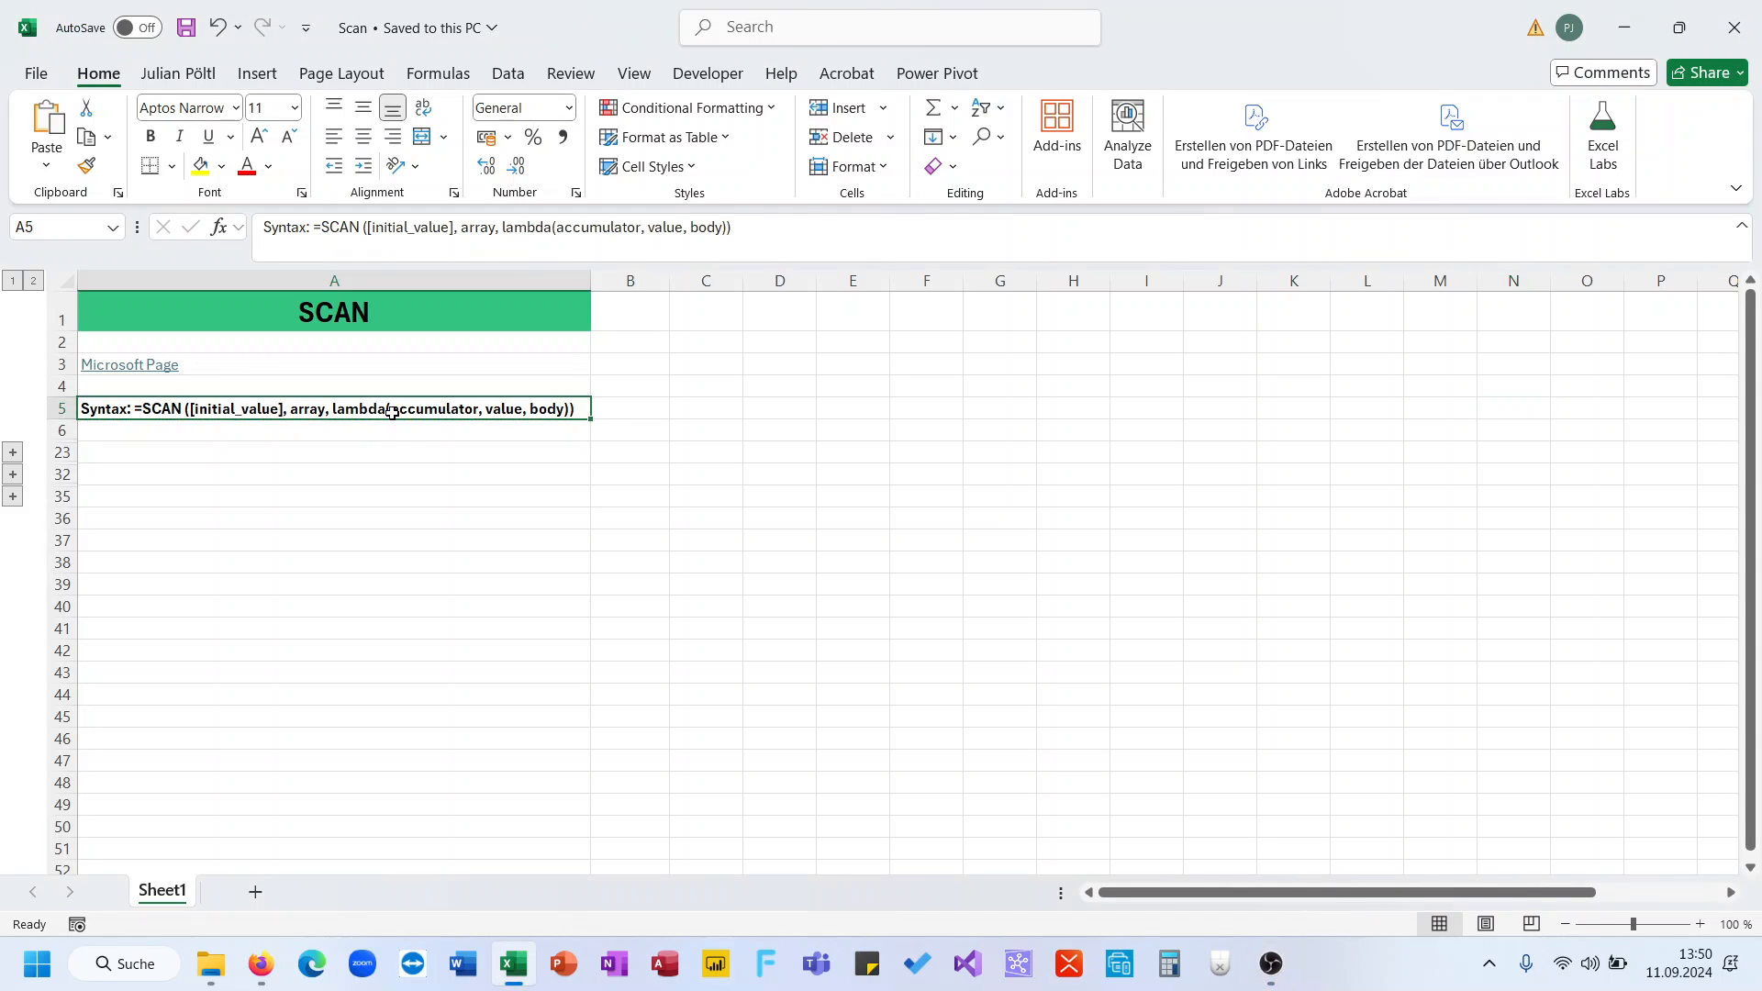
pyautogui.moveTo(555, 229); pyautogui.dragTo(682, 243)
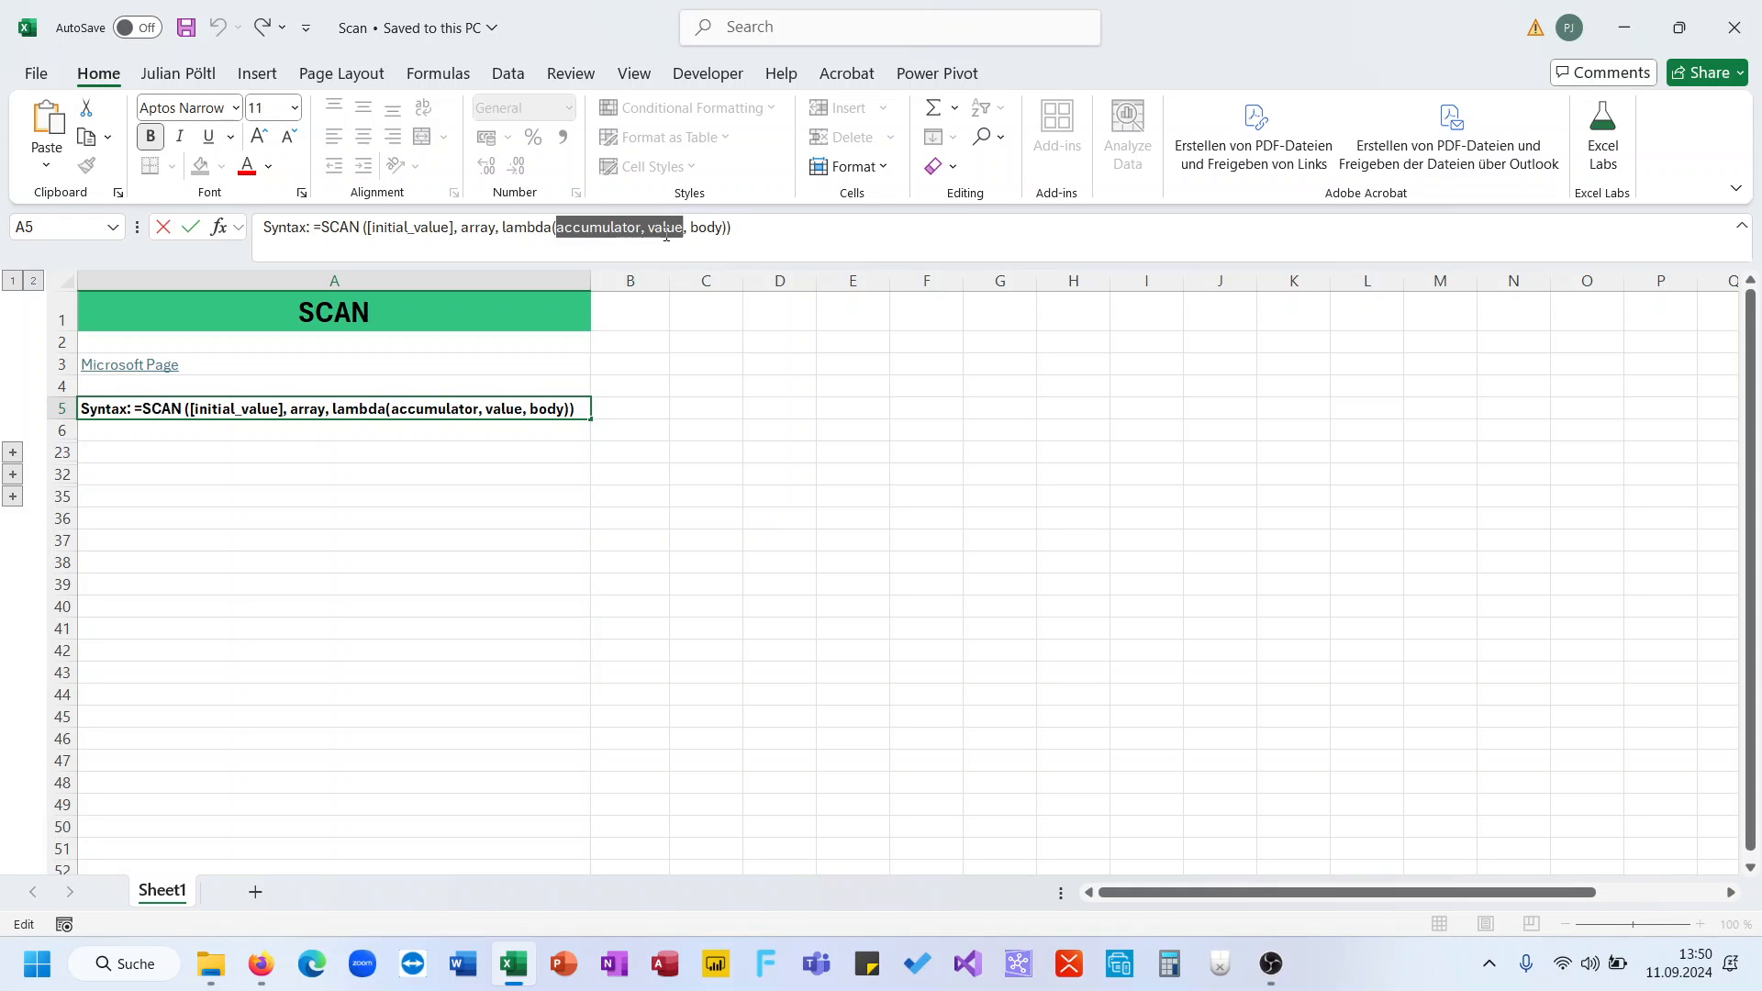
pyautogui.click(464, 405)
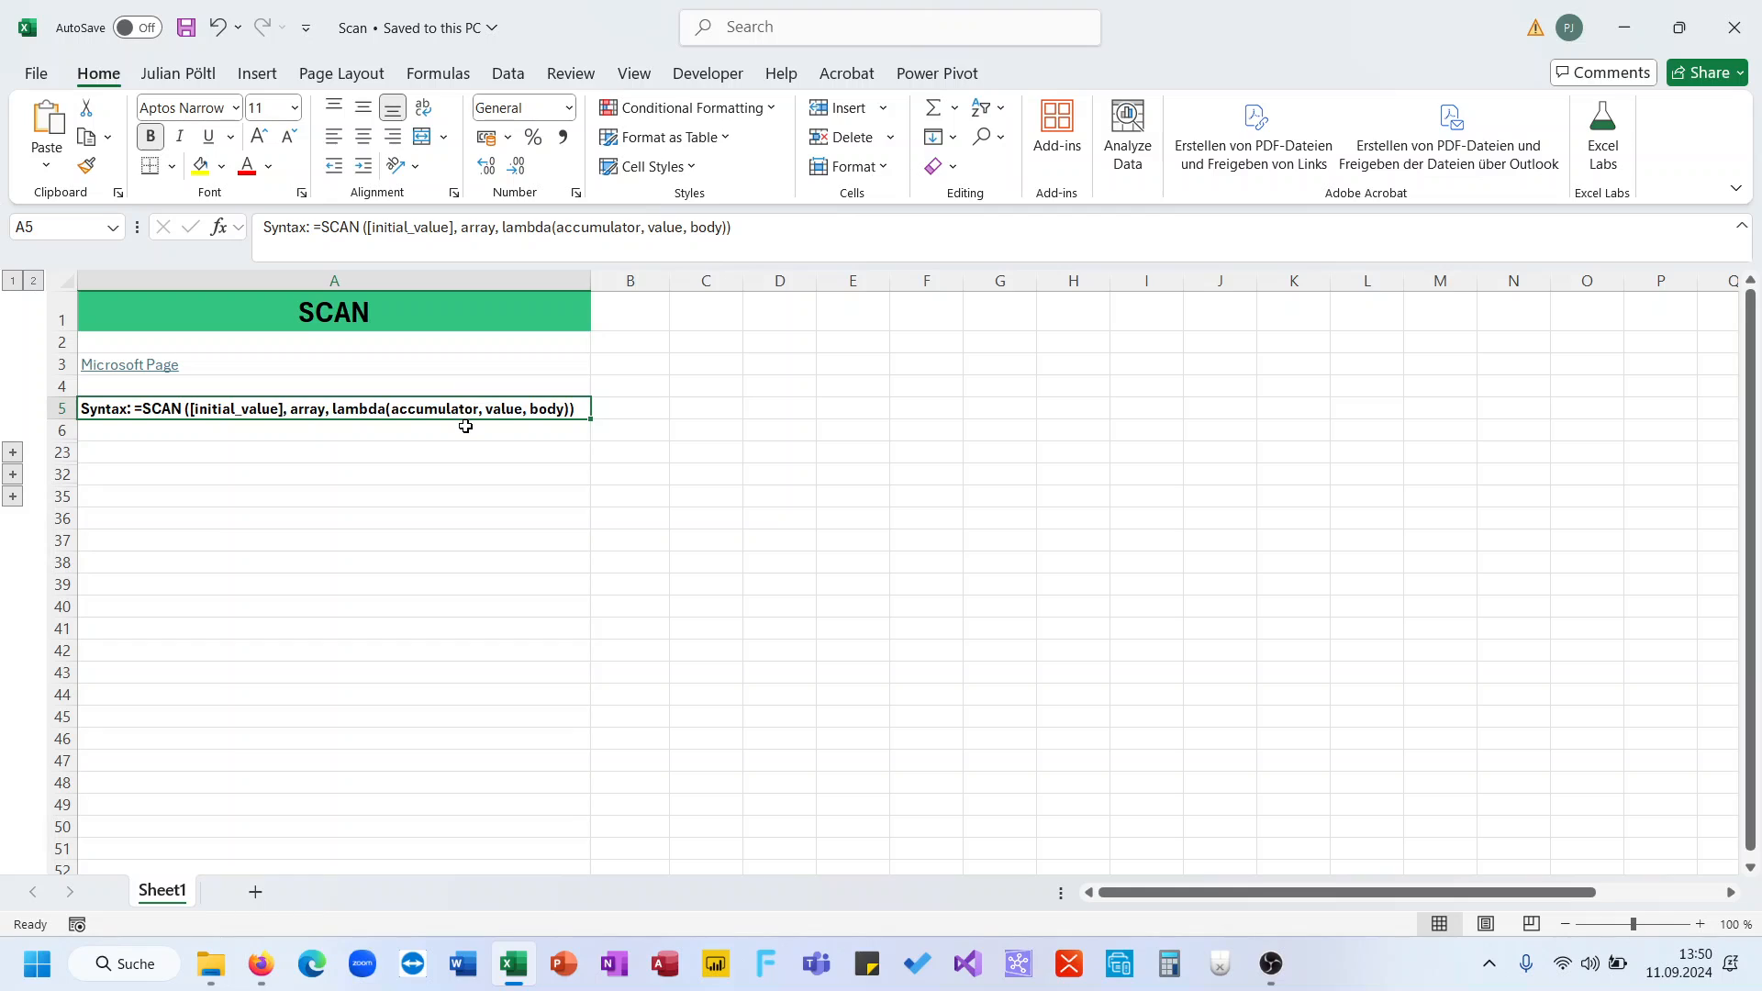
# - Try out a SCAN formula with LAMBDA in A6, then cancel it
pyautogui.click(464, 424)
pyautogui.write('=scan(')
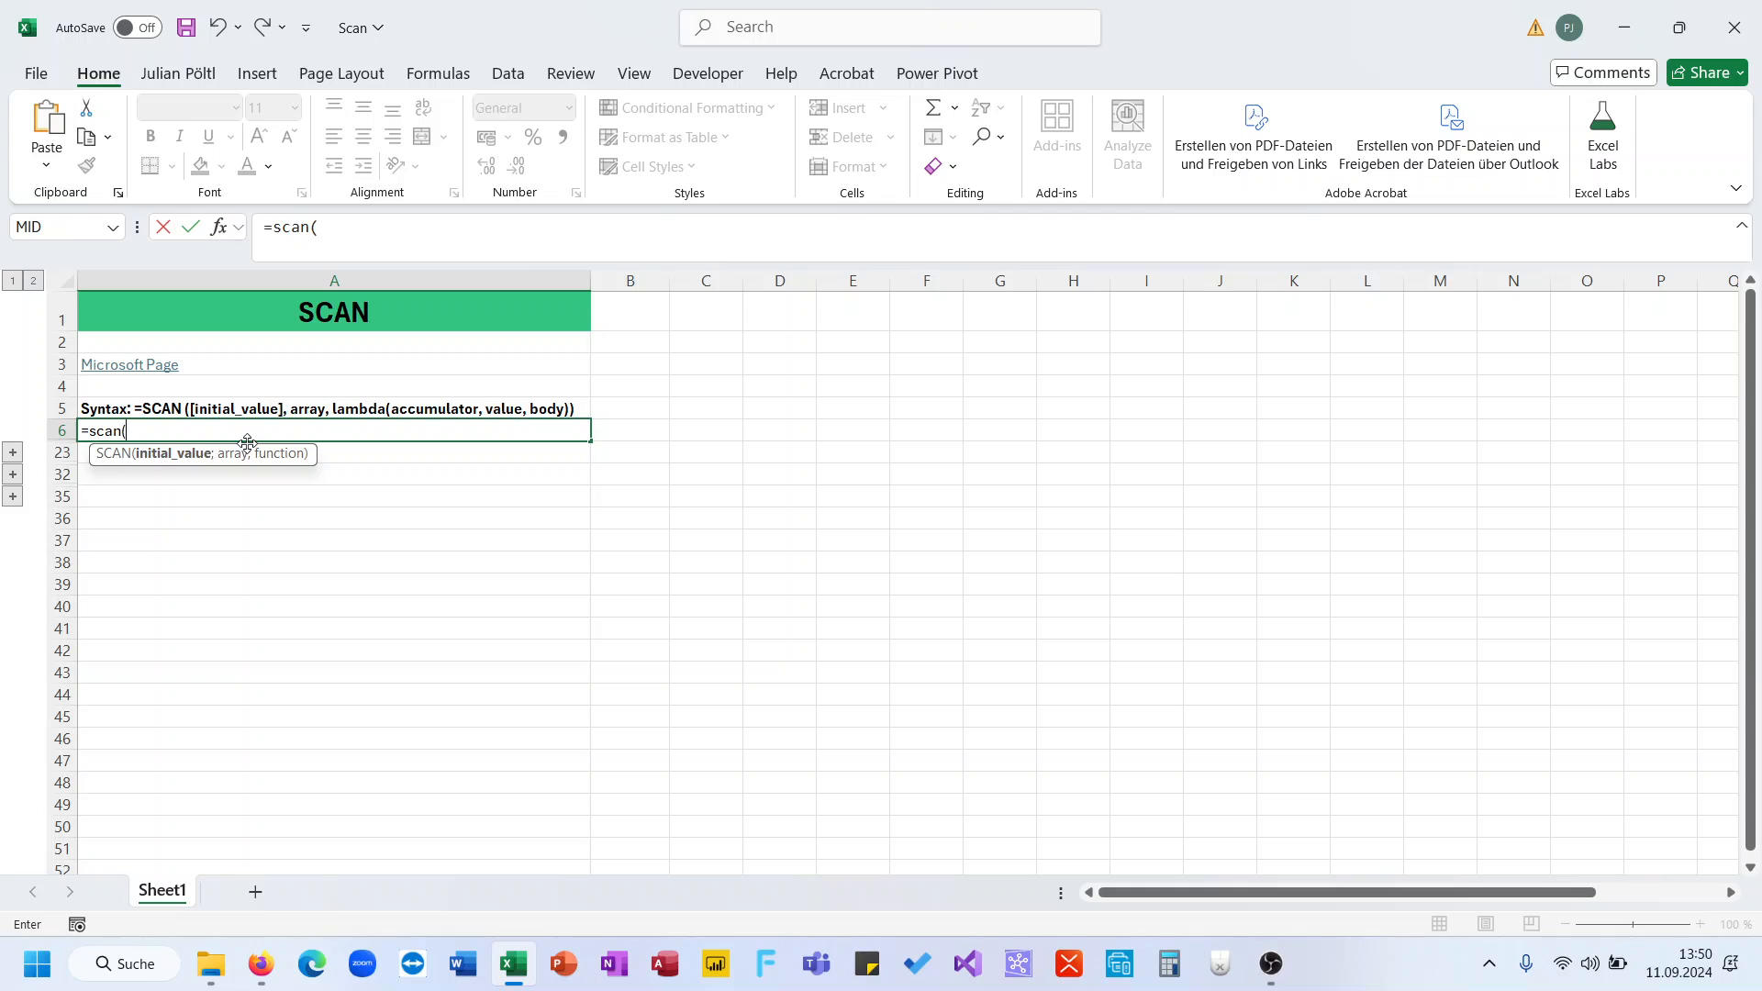
pyautogui.write(';')
pyautogui.press('BackSpace')
pyautogui.write(';;')
pyautogui.press('BackSpace')
pyautogui.write('lam')
pyautogui.press('Tab')
pyautogui.press('Escape')
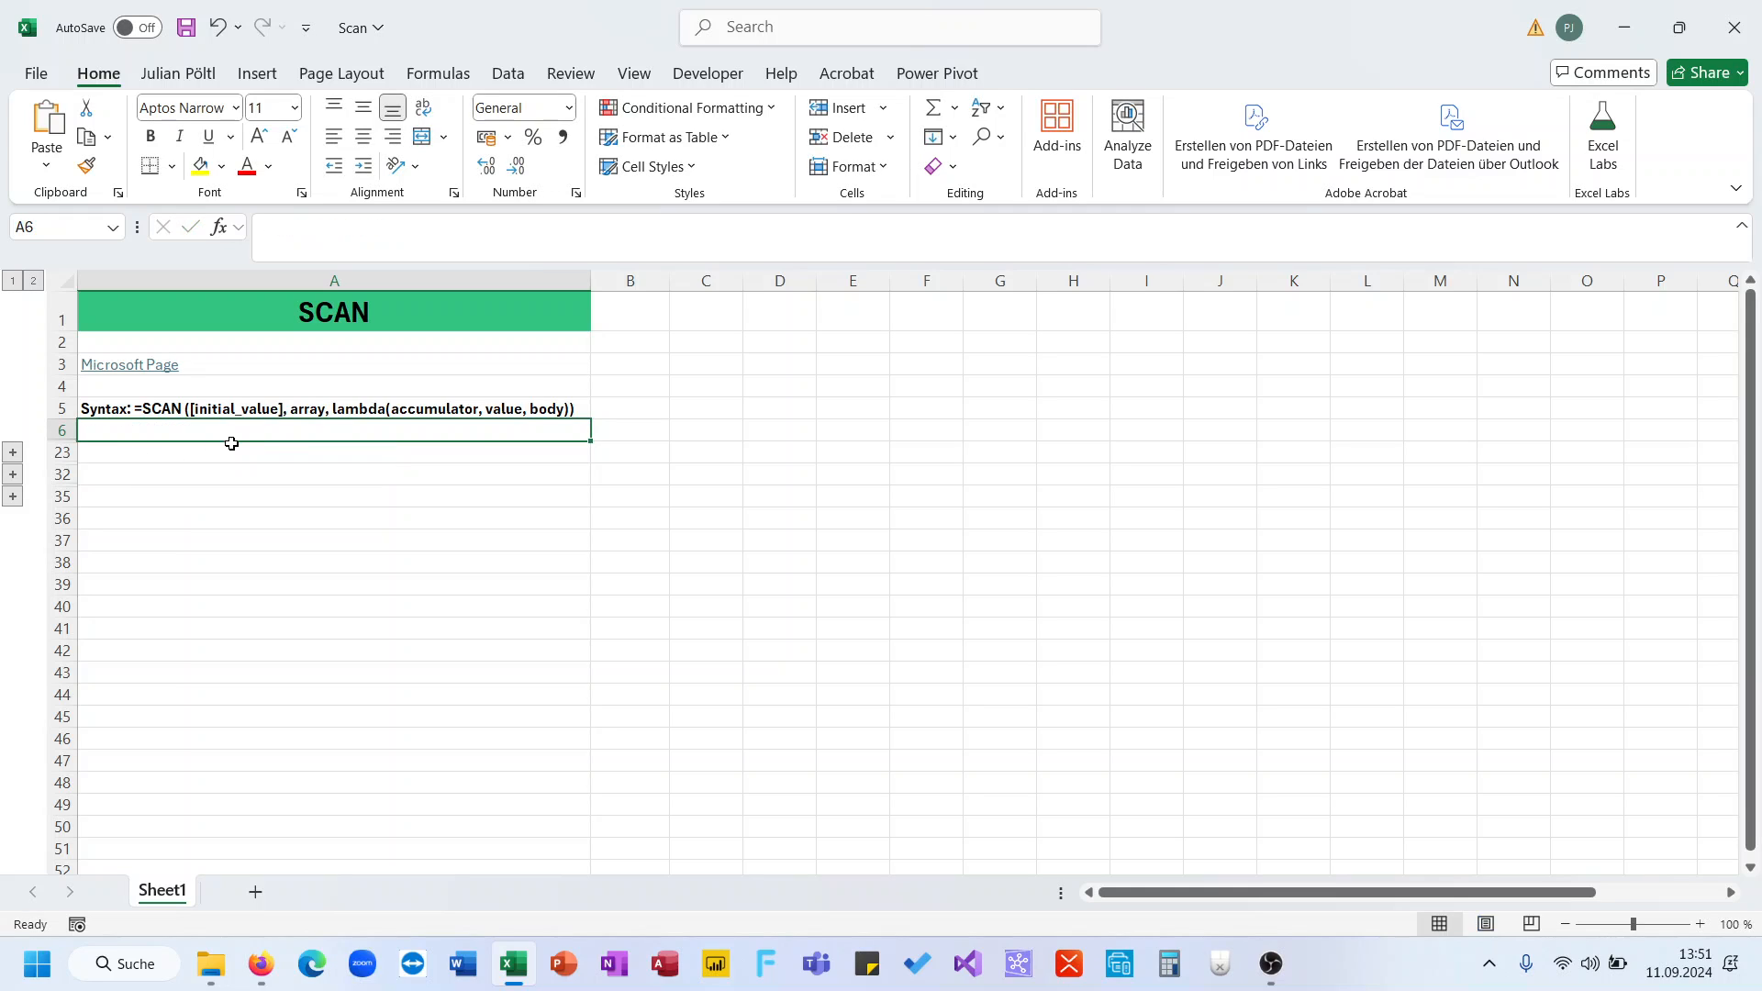
# - Unhide the 01/2024–12/2024 rows and enter =RANDARRAY(10;;10;100;1) in B8
pyautogui.click(13, 452)
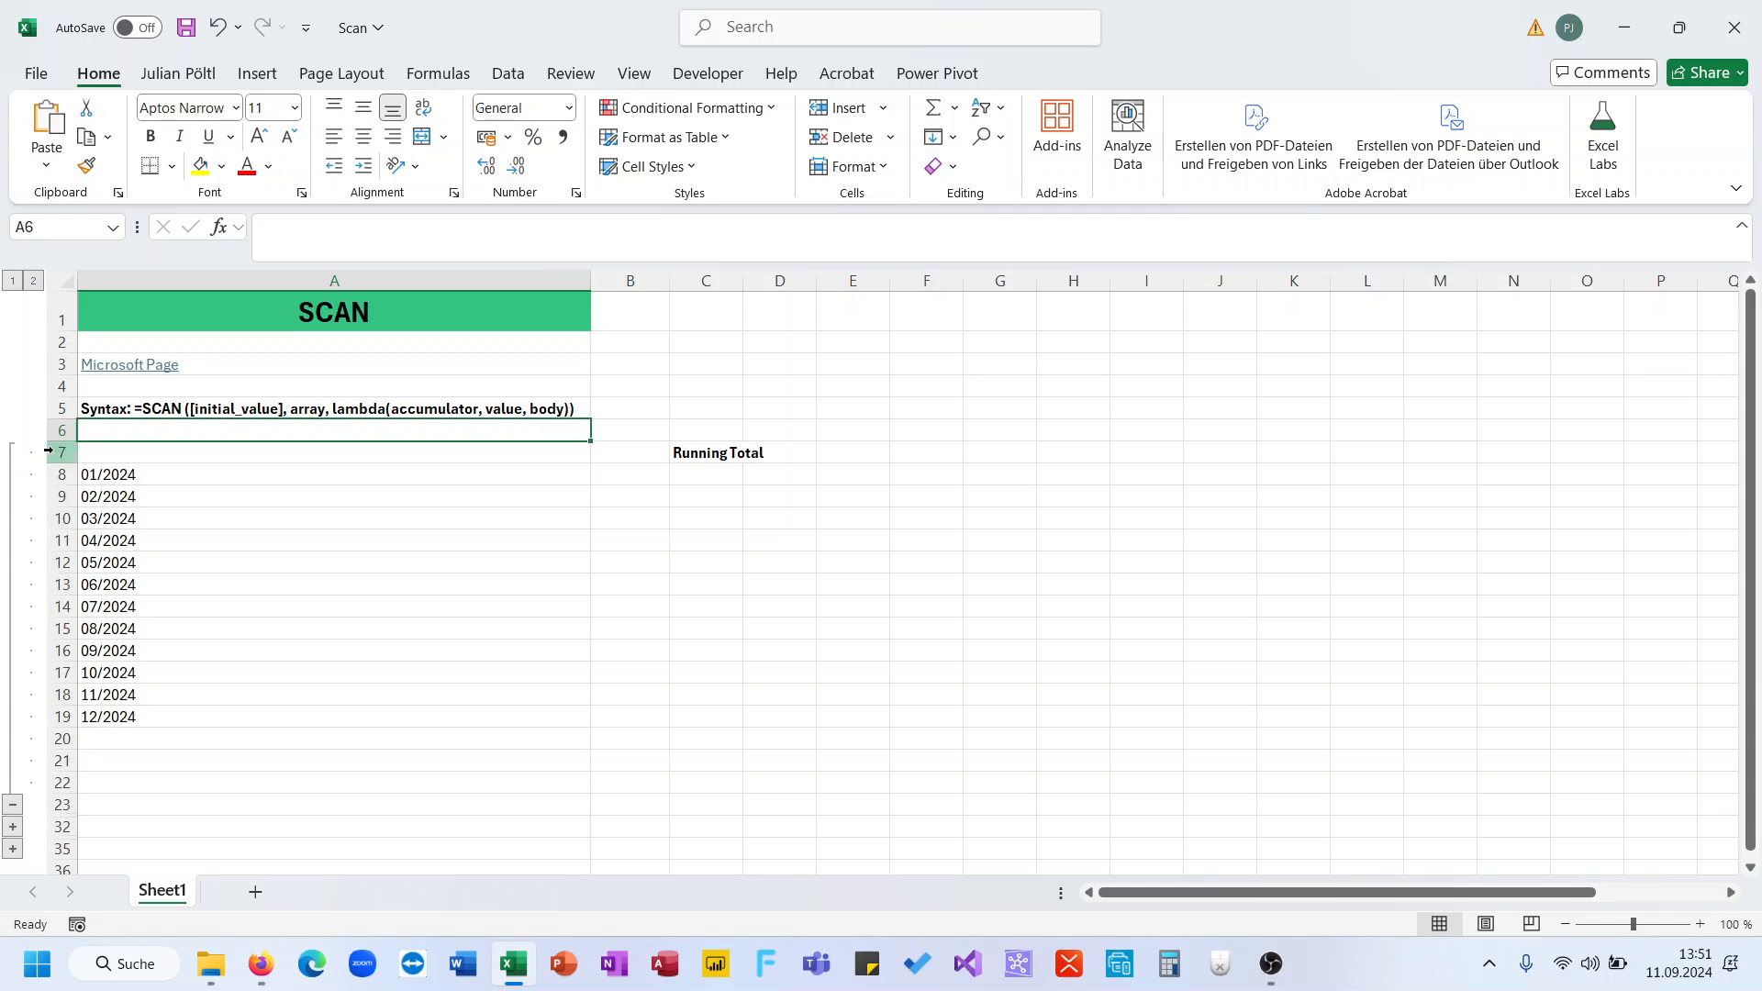
pyautogui.click(596, 473)
pyautogui.write('=mak')
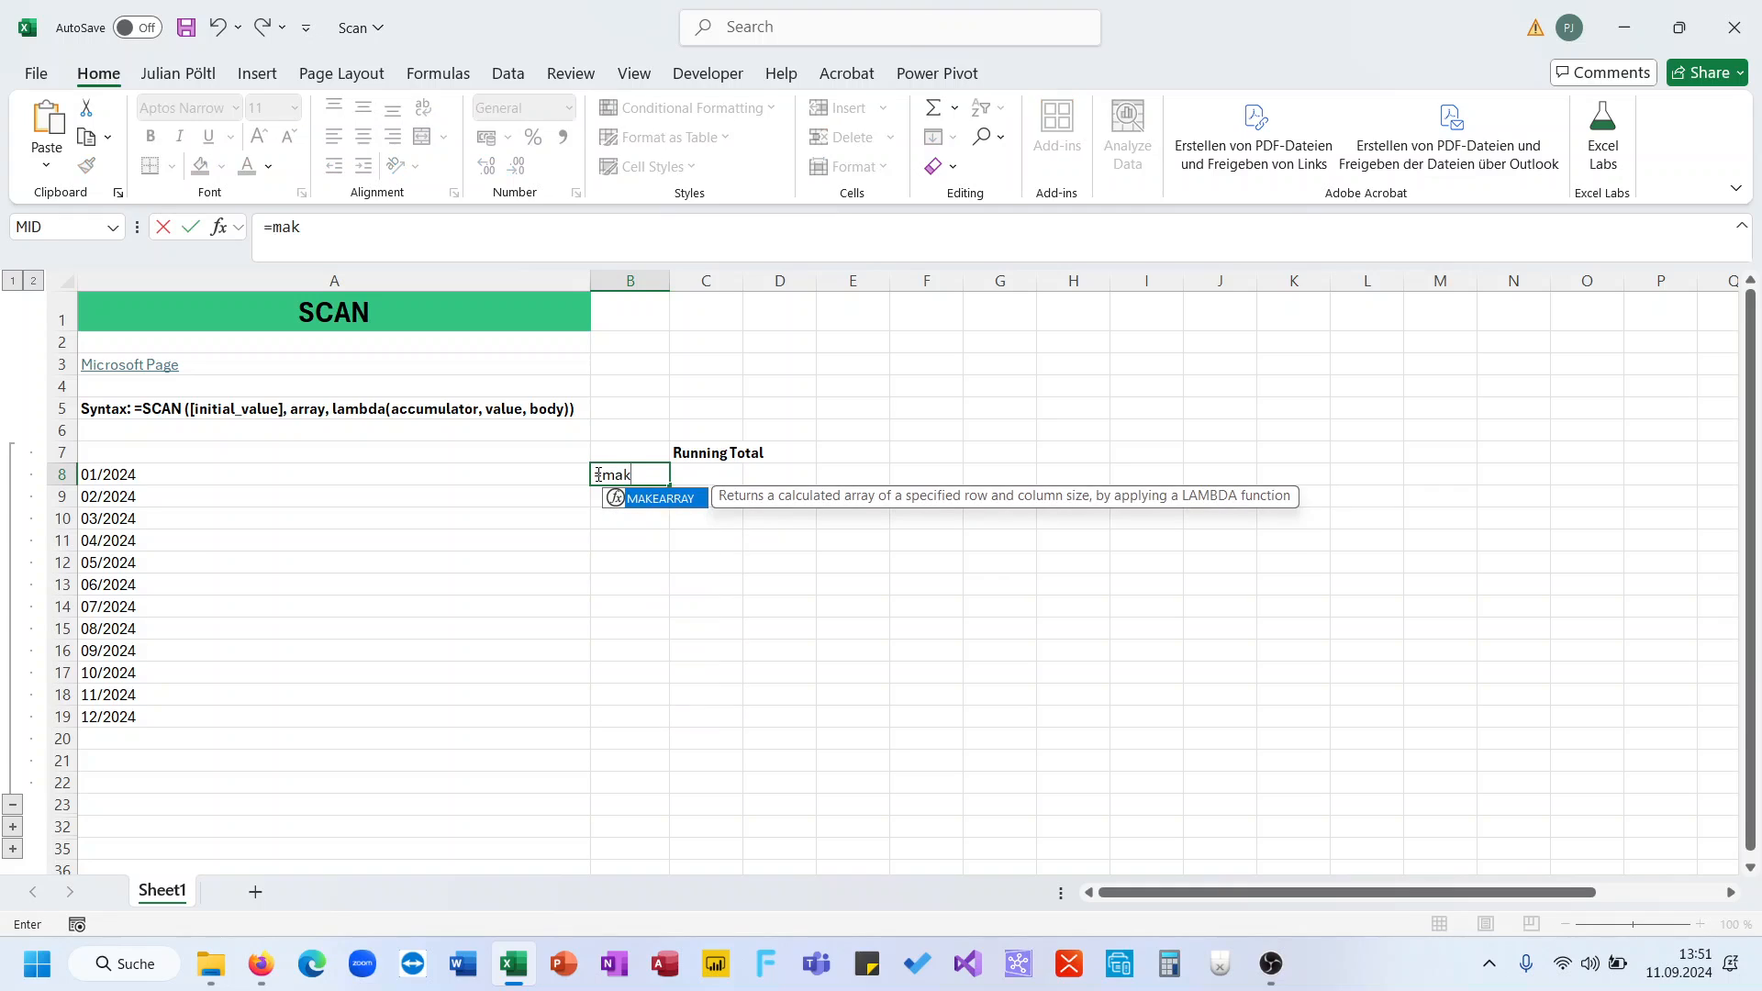
pyautogui.press('BackSpace')
pyautogui.press('BackSpace')
pyautogui.press('BackSpace')
pyautogui.write('ran')
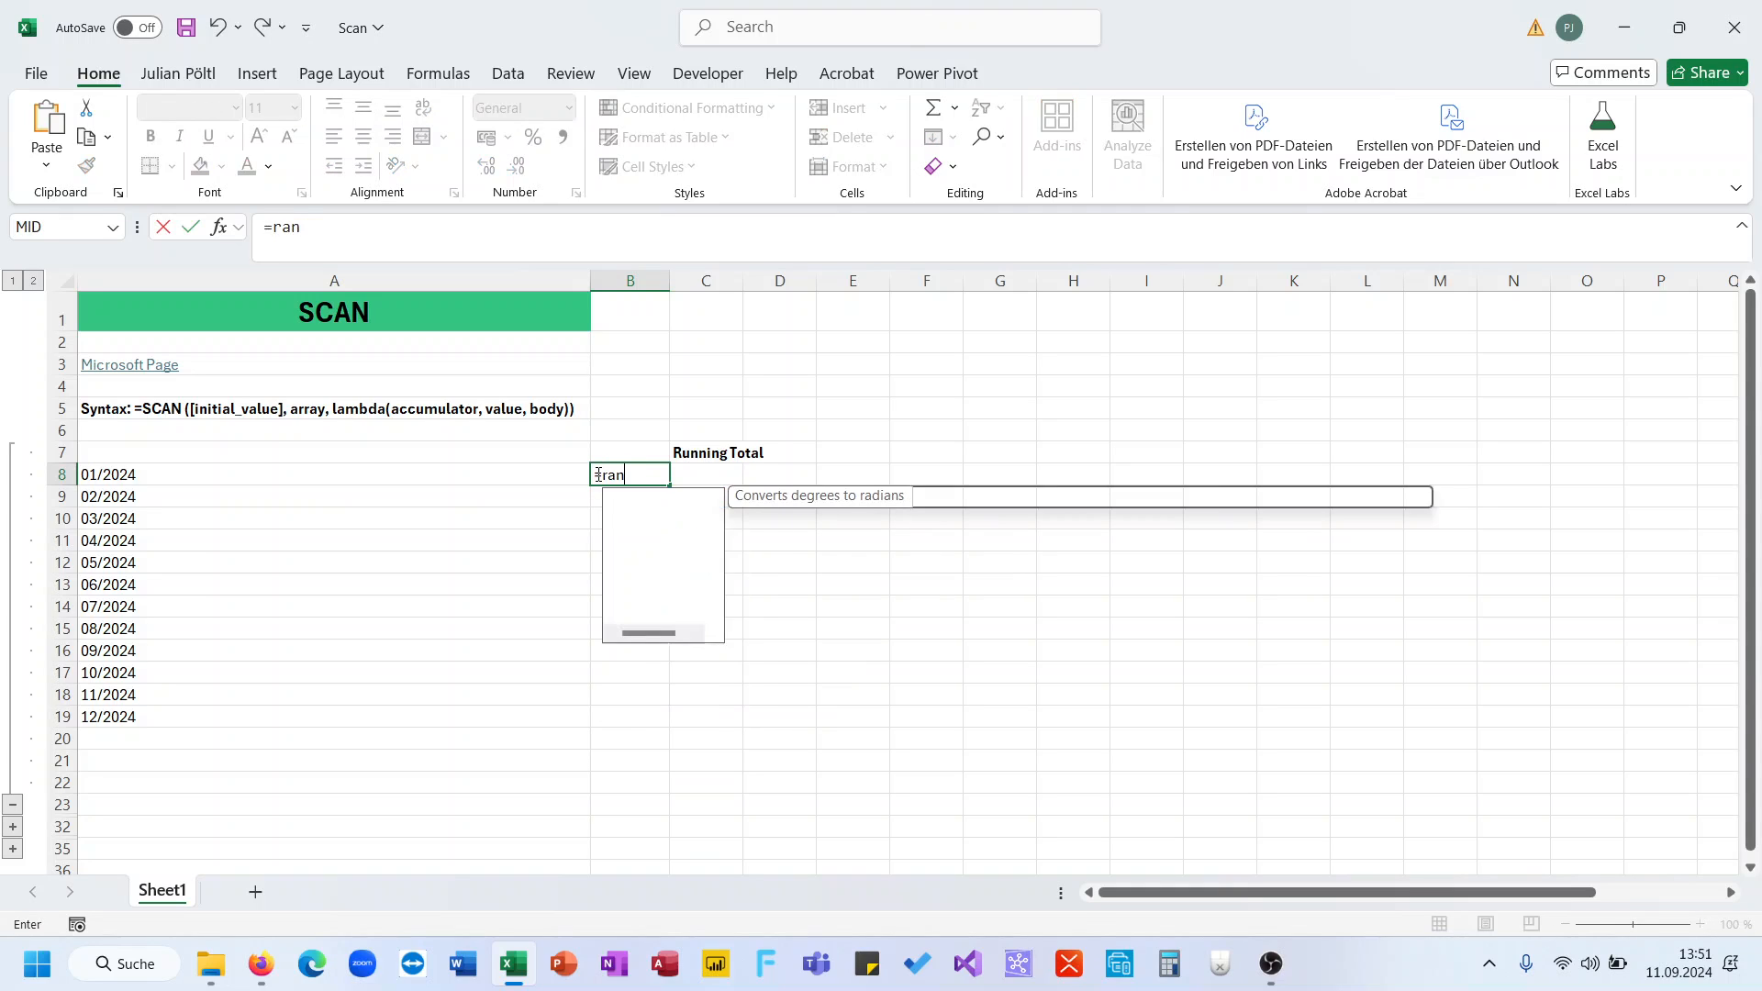
pyautogui.press('Up')
pyautogui.press('Tab')
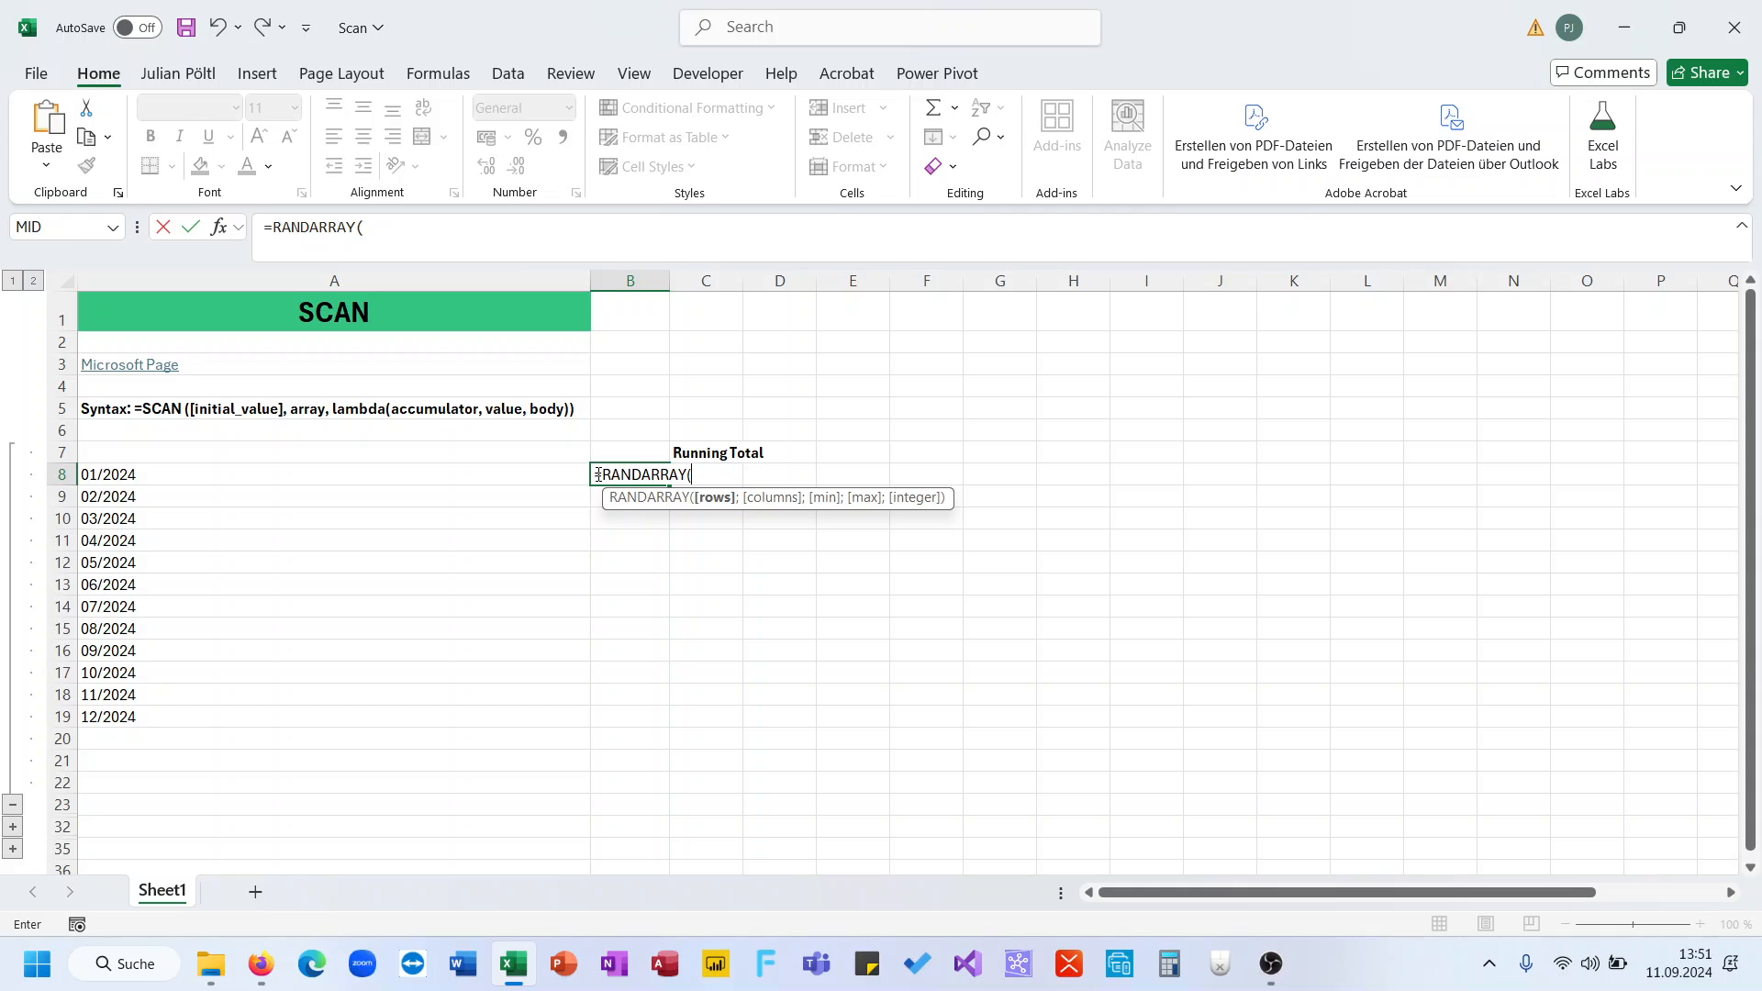
pyautogui.write('10;;10')
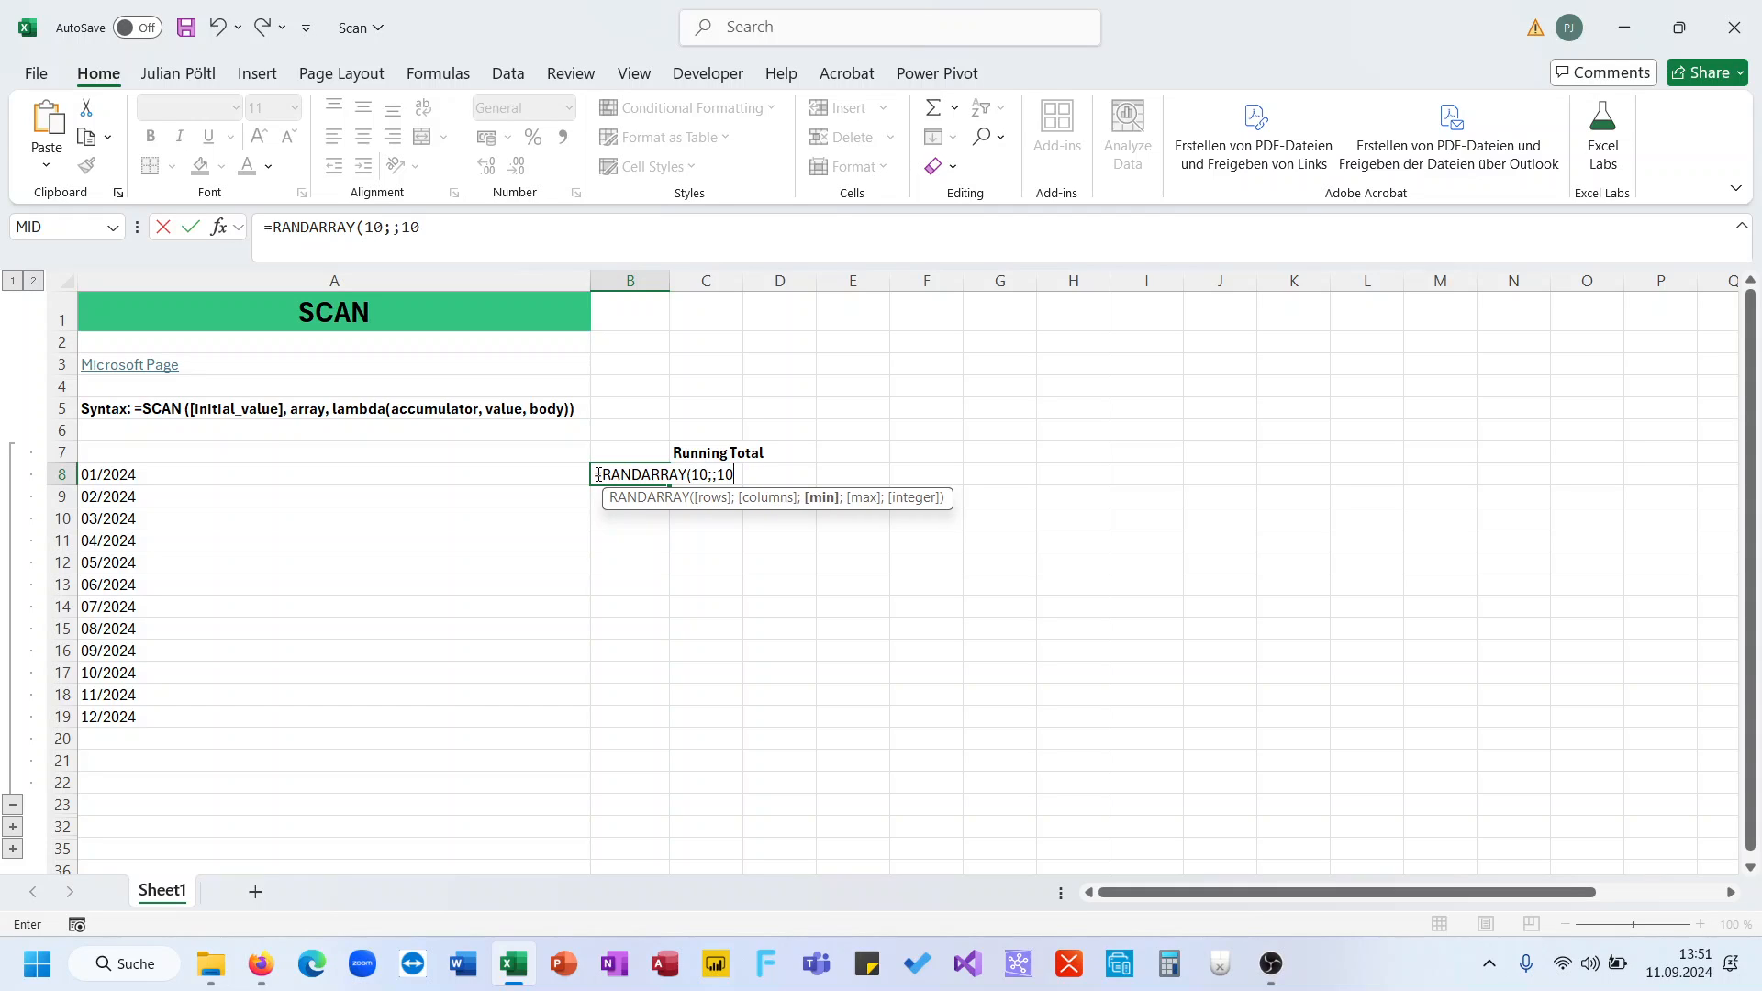
pyautogui.write(';100;1)')
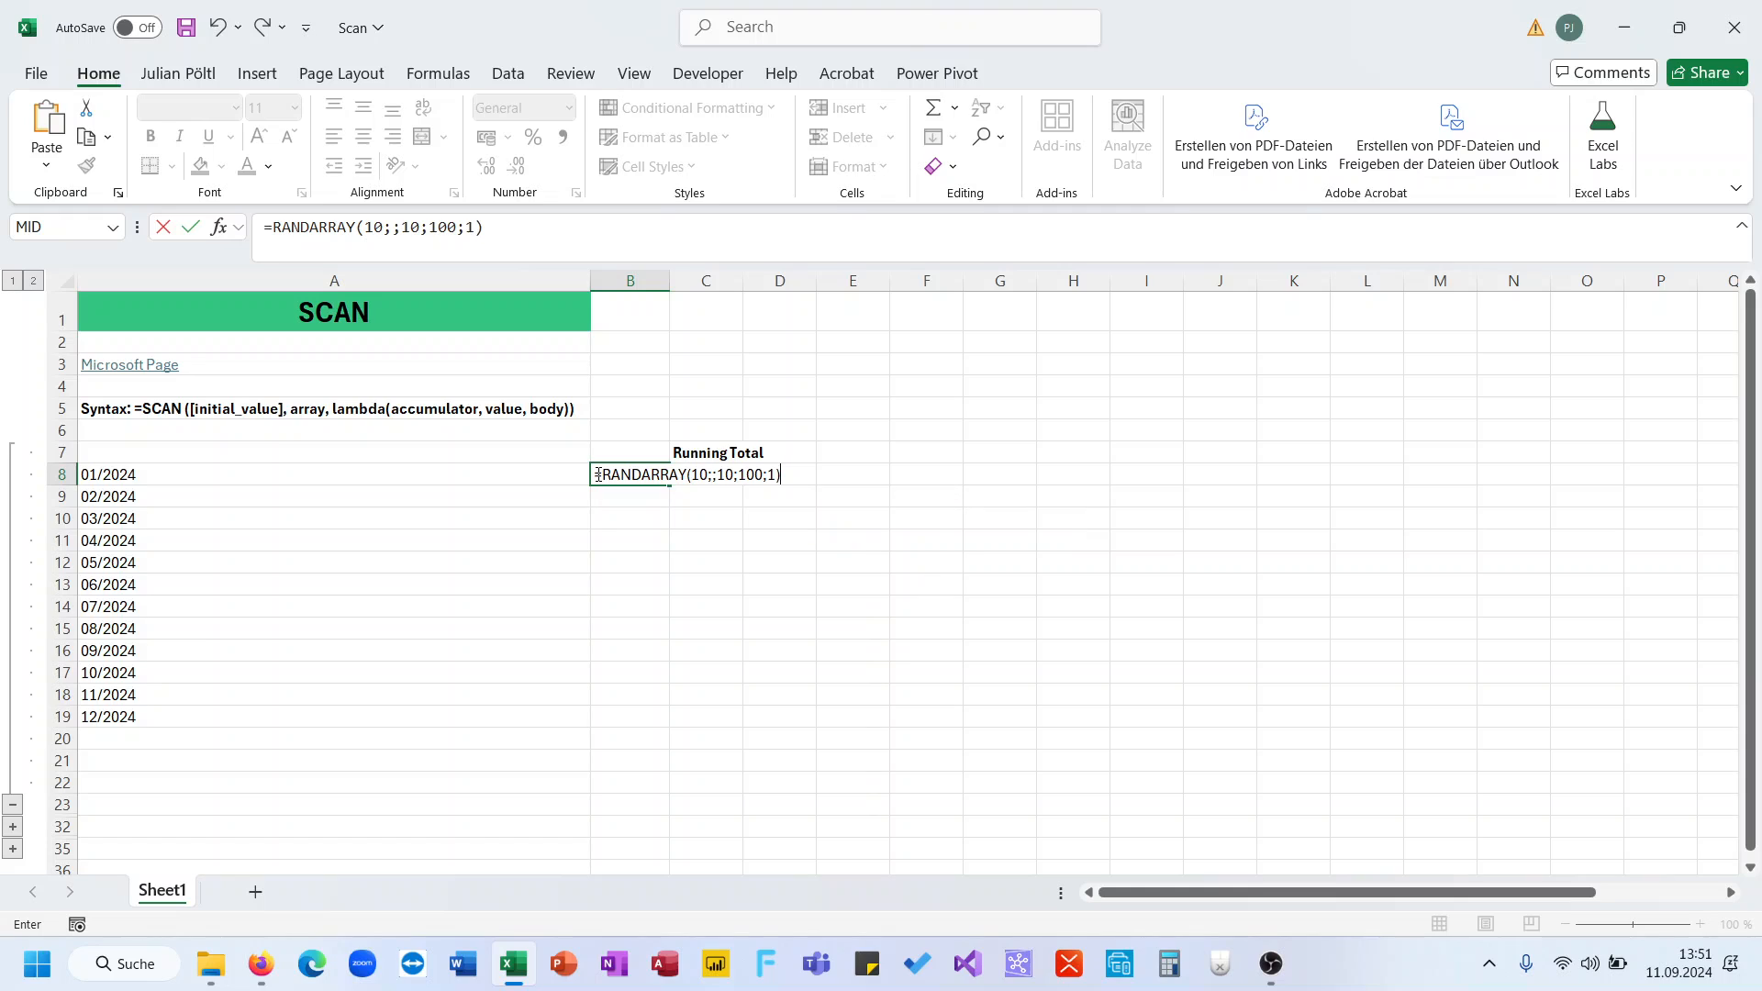
pyautogui.press('Return')
# - Convert the ten random numbers in B8:B17 to fixed values with Paste Special
pyautogui.hotkey('ctrl', 'shift', 'Down')
pyautogui.hotkey('ctrl', 'c')
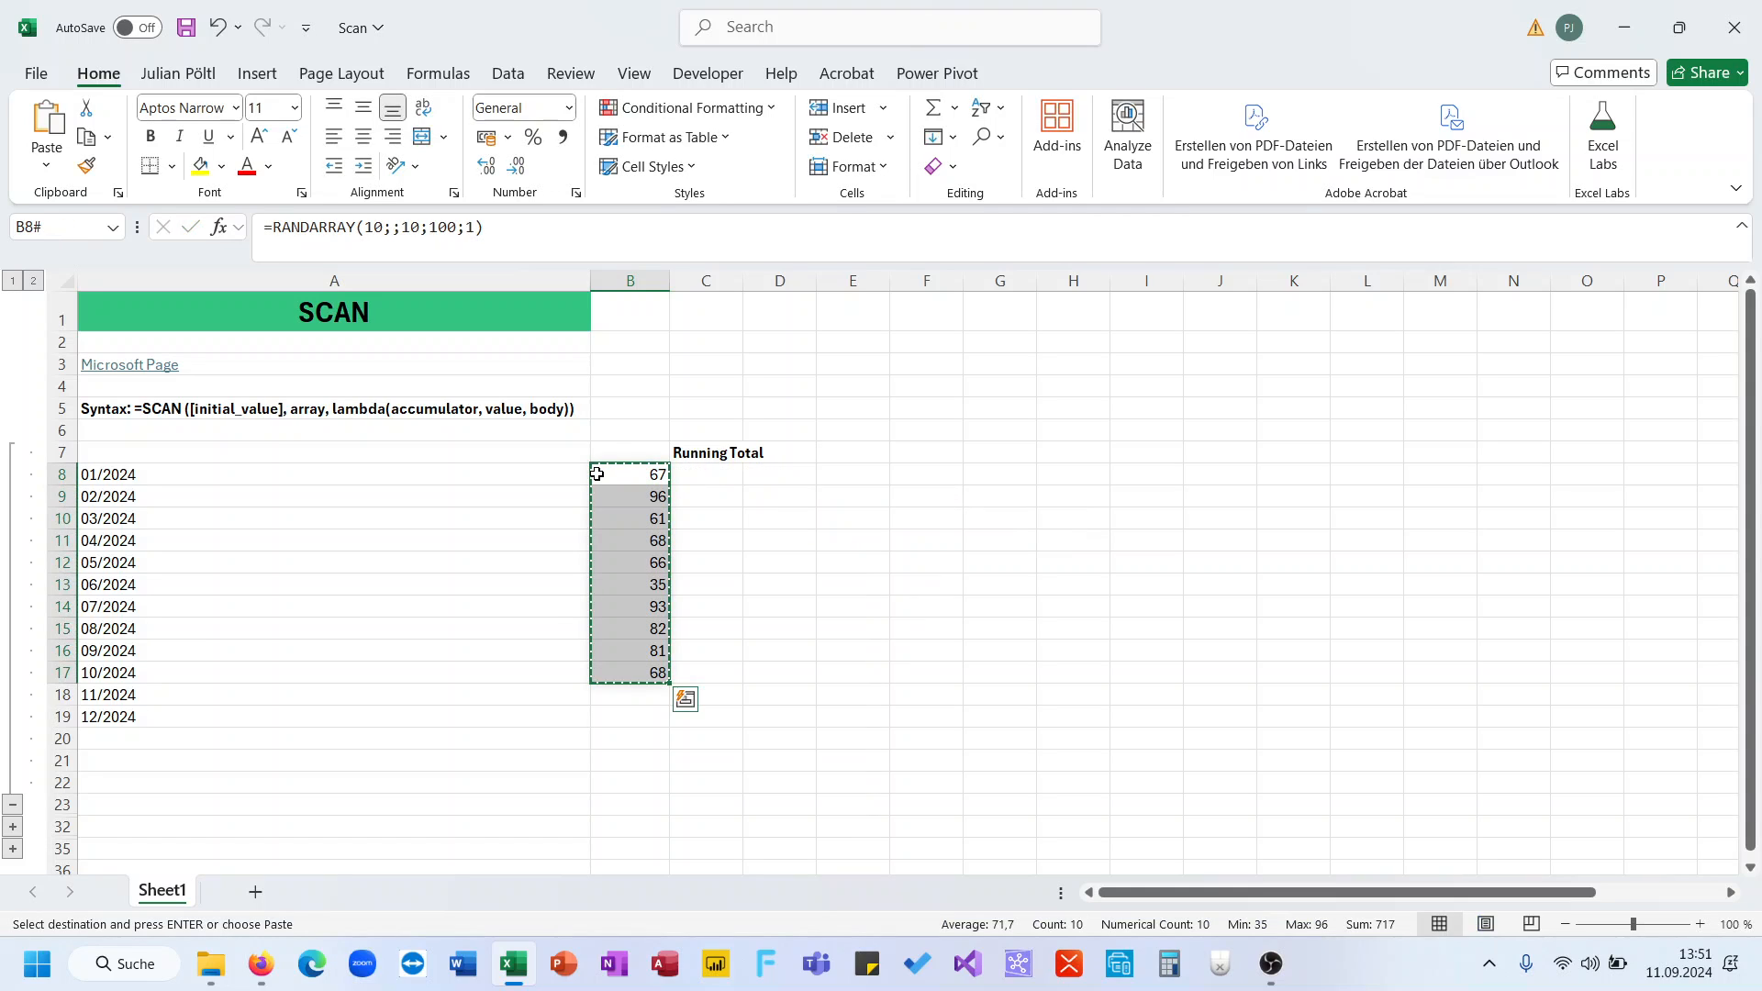
pyautogui.hotkey('ctrl', 'shift', 'v')
pyautogui.press('Escape')
pyautogui.click(691, 468)
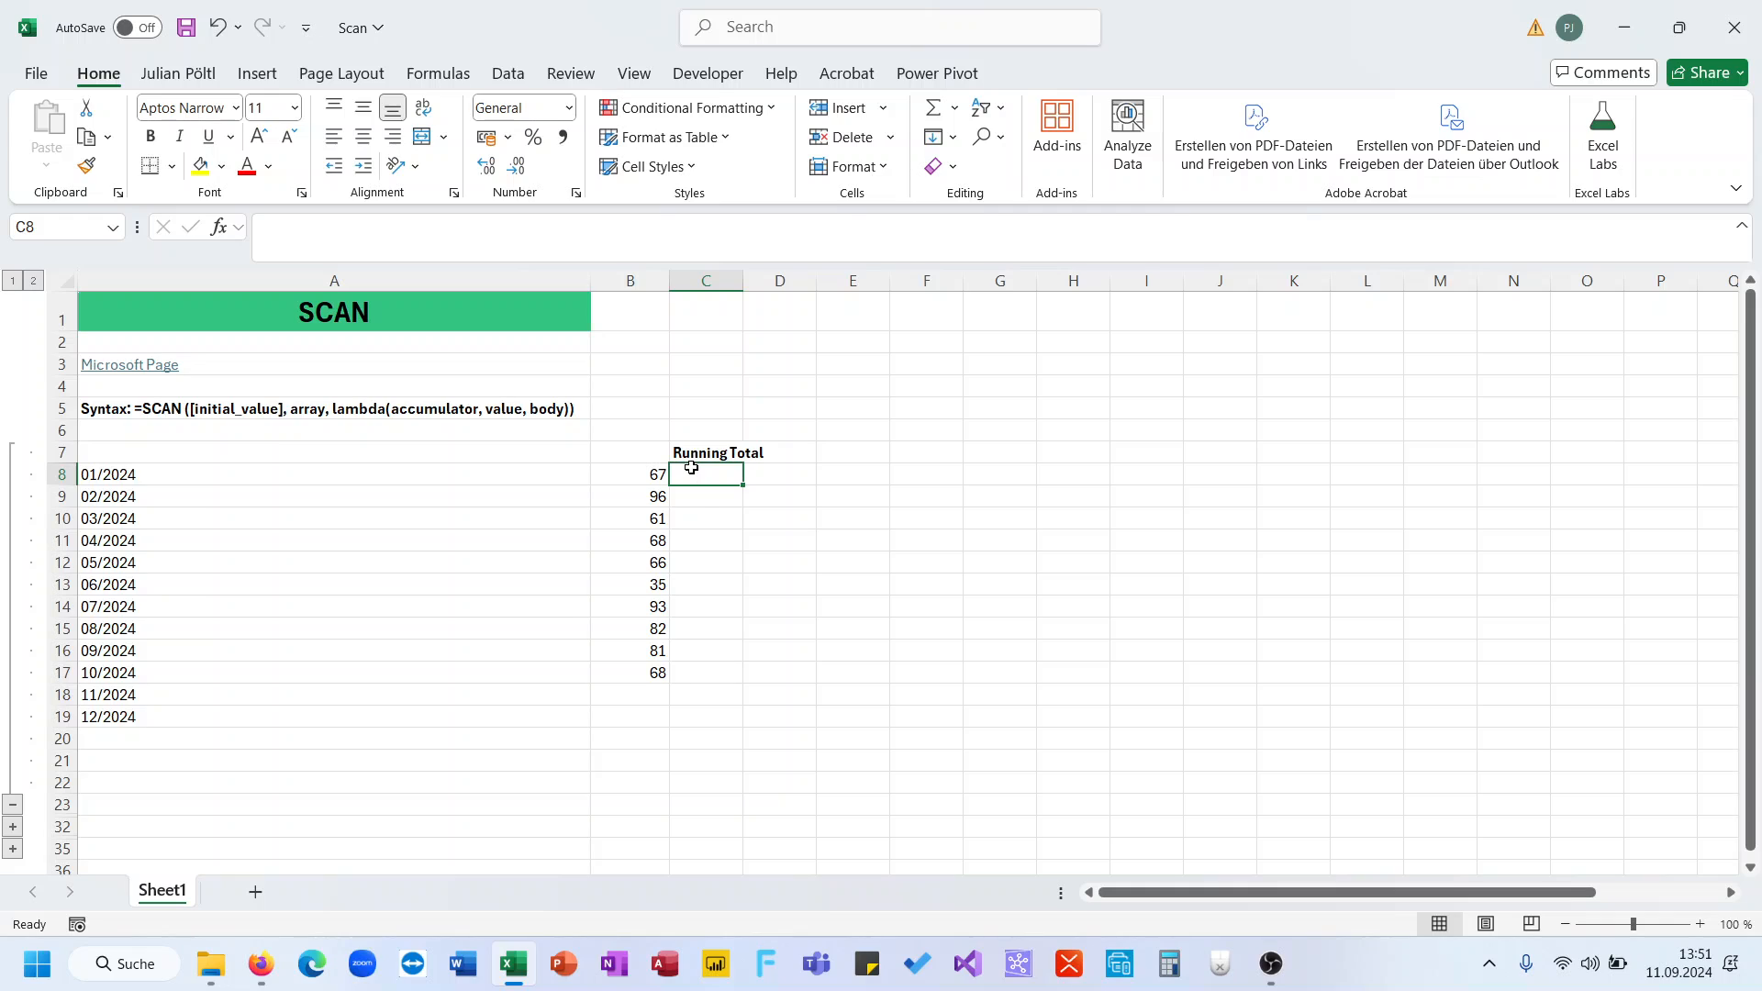
# - Enter =SCAN(0;B8:B17;LAMBDA(A;V;A+V)) in C8 to spill running totals 67 through 717
pyautogui.moveTo(625, 468); pyautogui.dragTo(650, 676)
pyautogui.click(694, 471)
pyautogui.write('=')
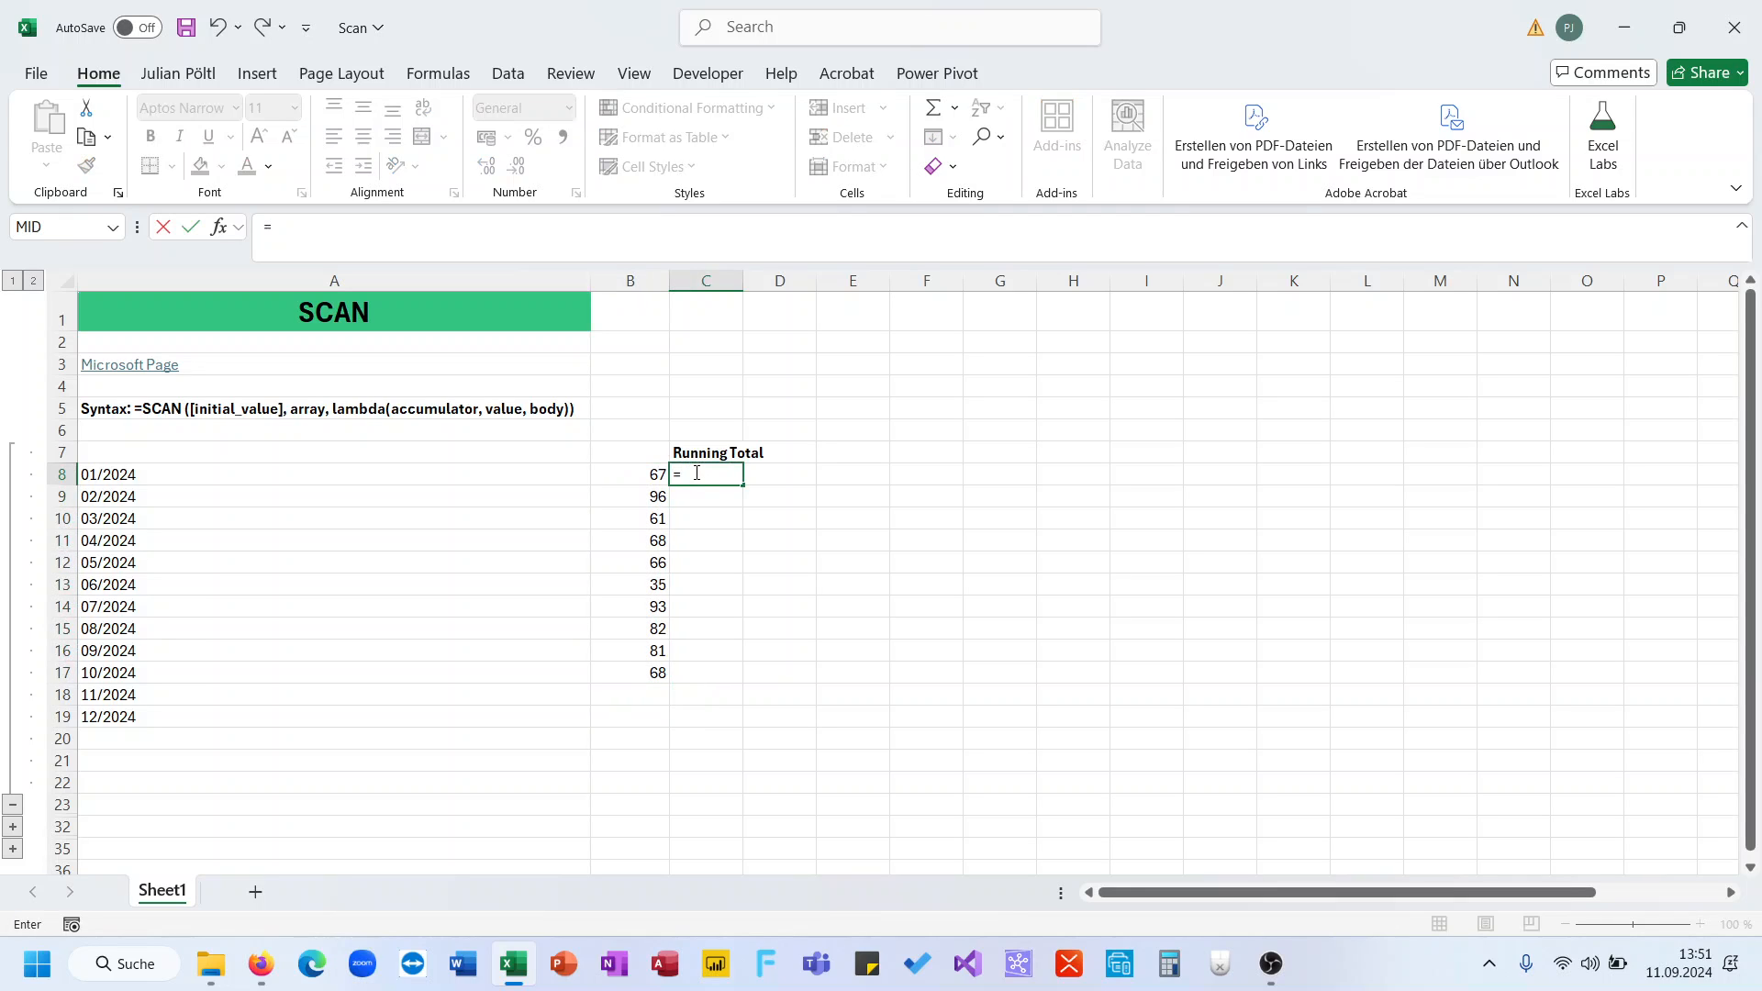
pyautogui.write('Scn')
pyautogui.press('BackSpace')
pyautogui.press('Tab')
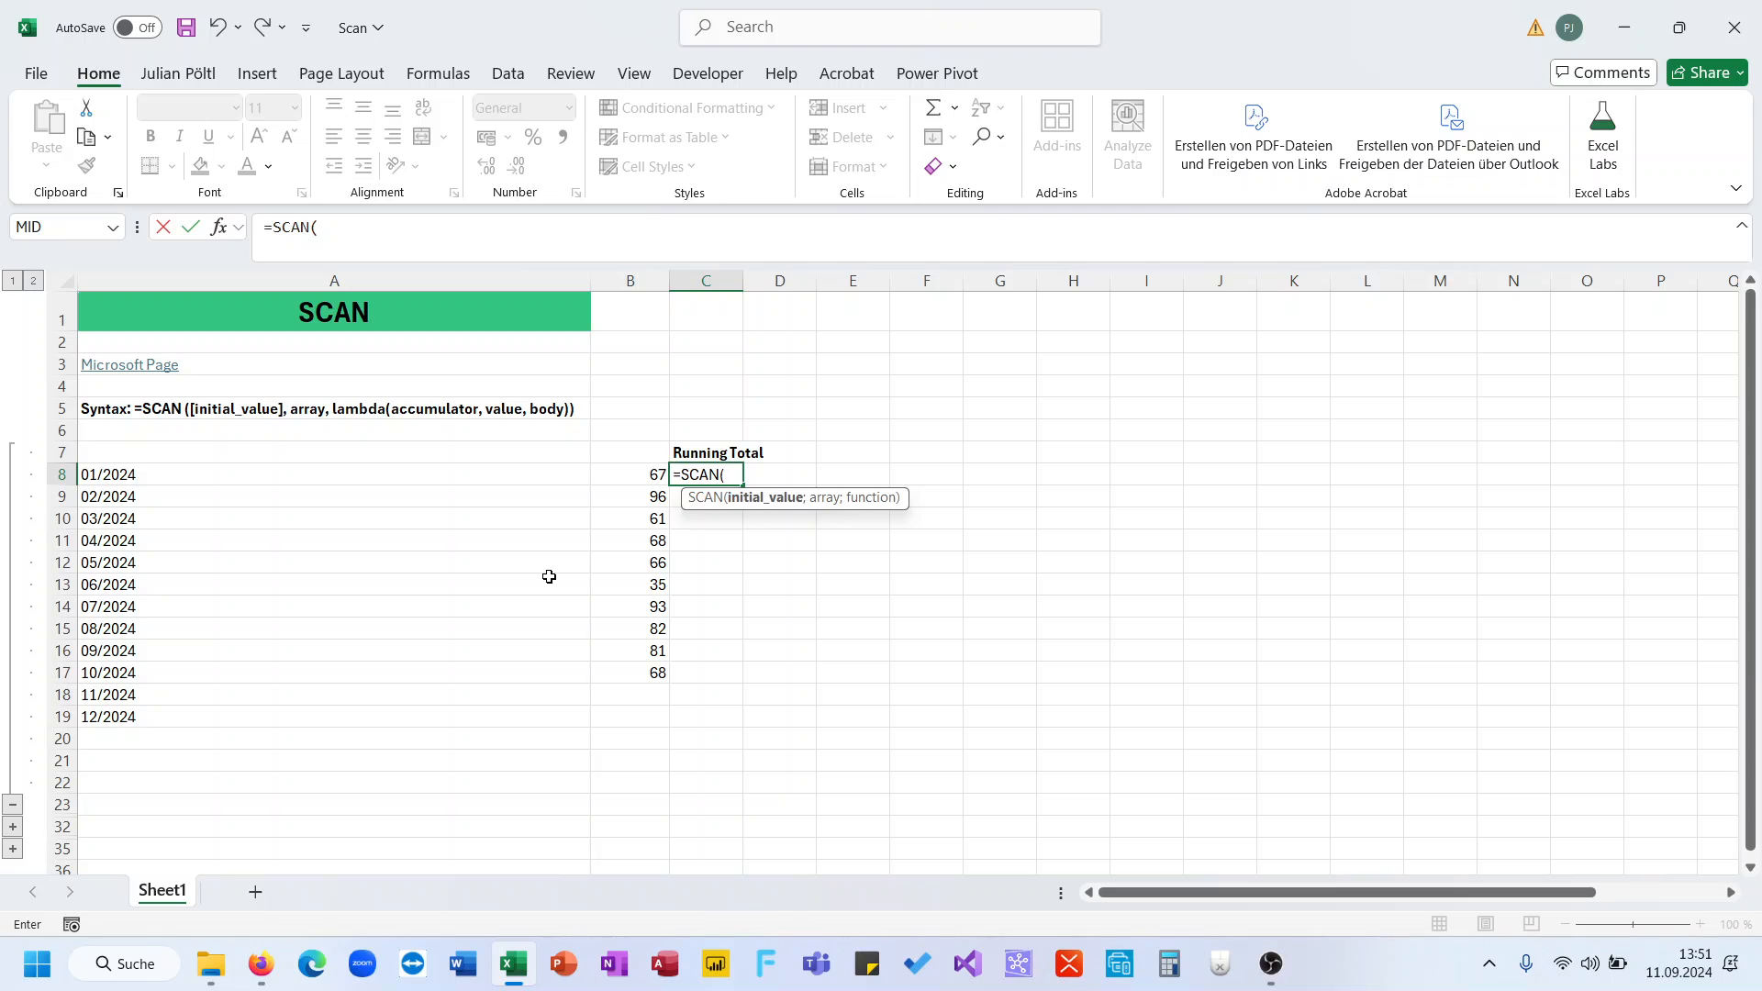
pyautogui.write('0;')
pyautogui.press('Left')
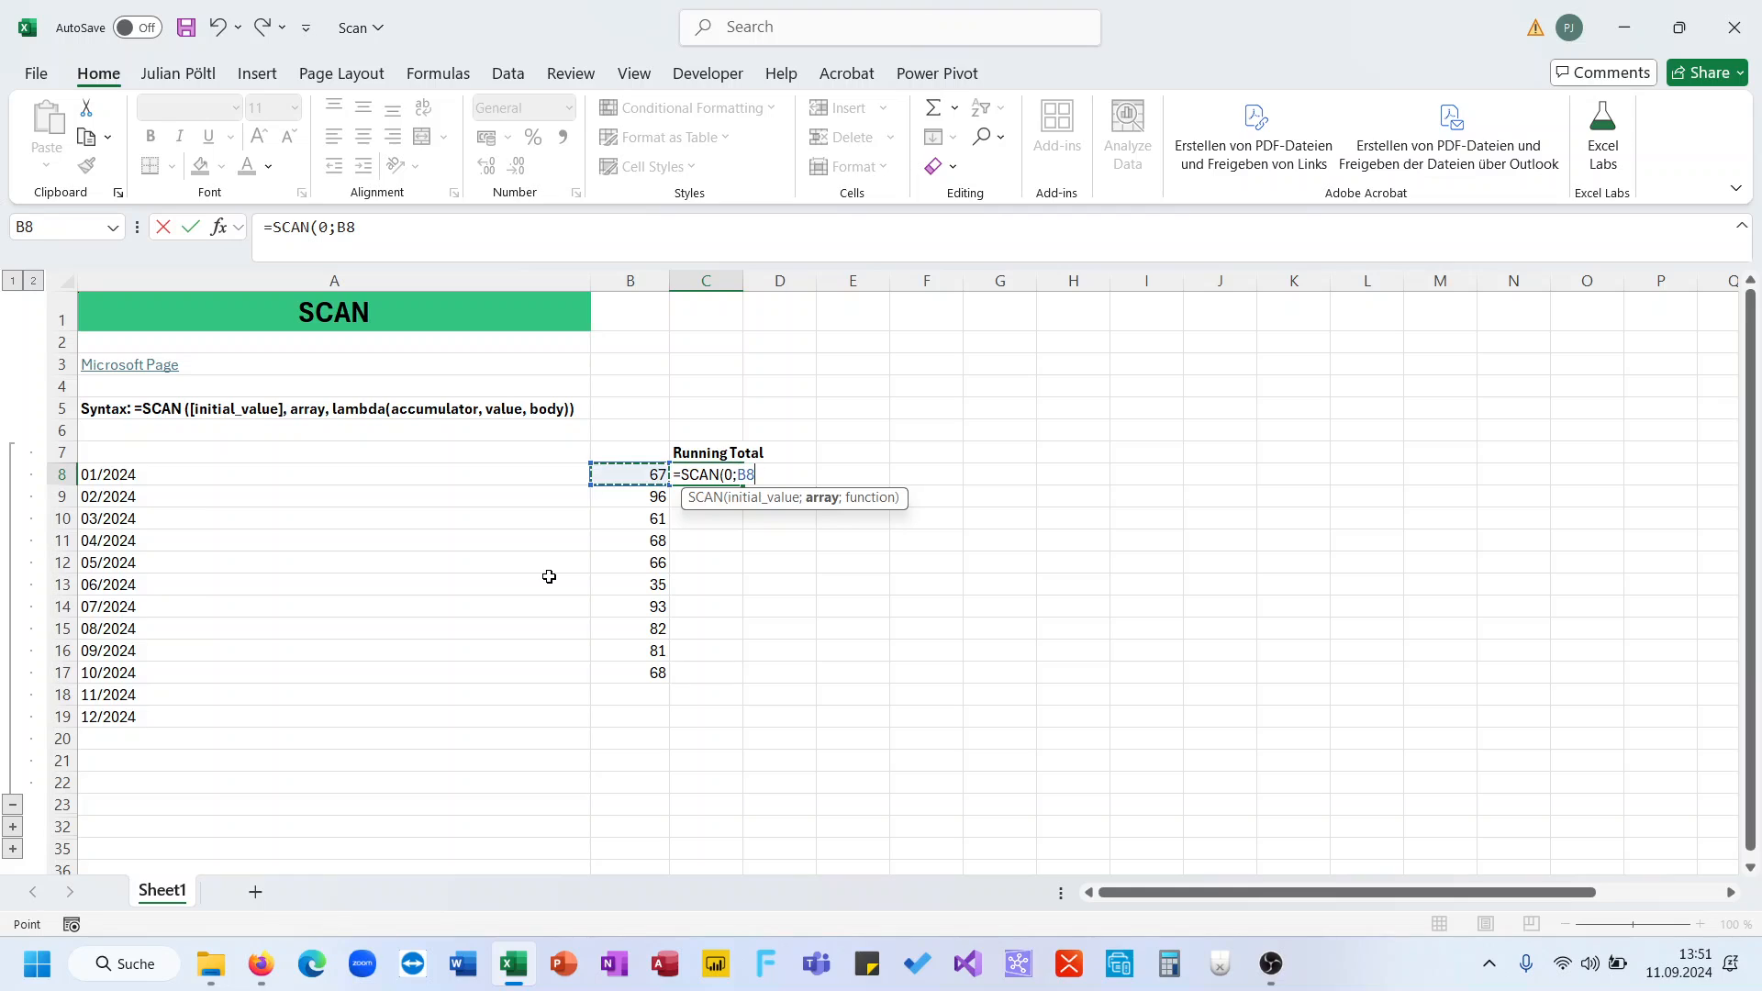
pyautogui.hotkey('ctrl', 'shift', 'Down')
pyautogui.write(';Lam')
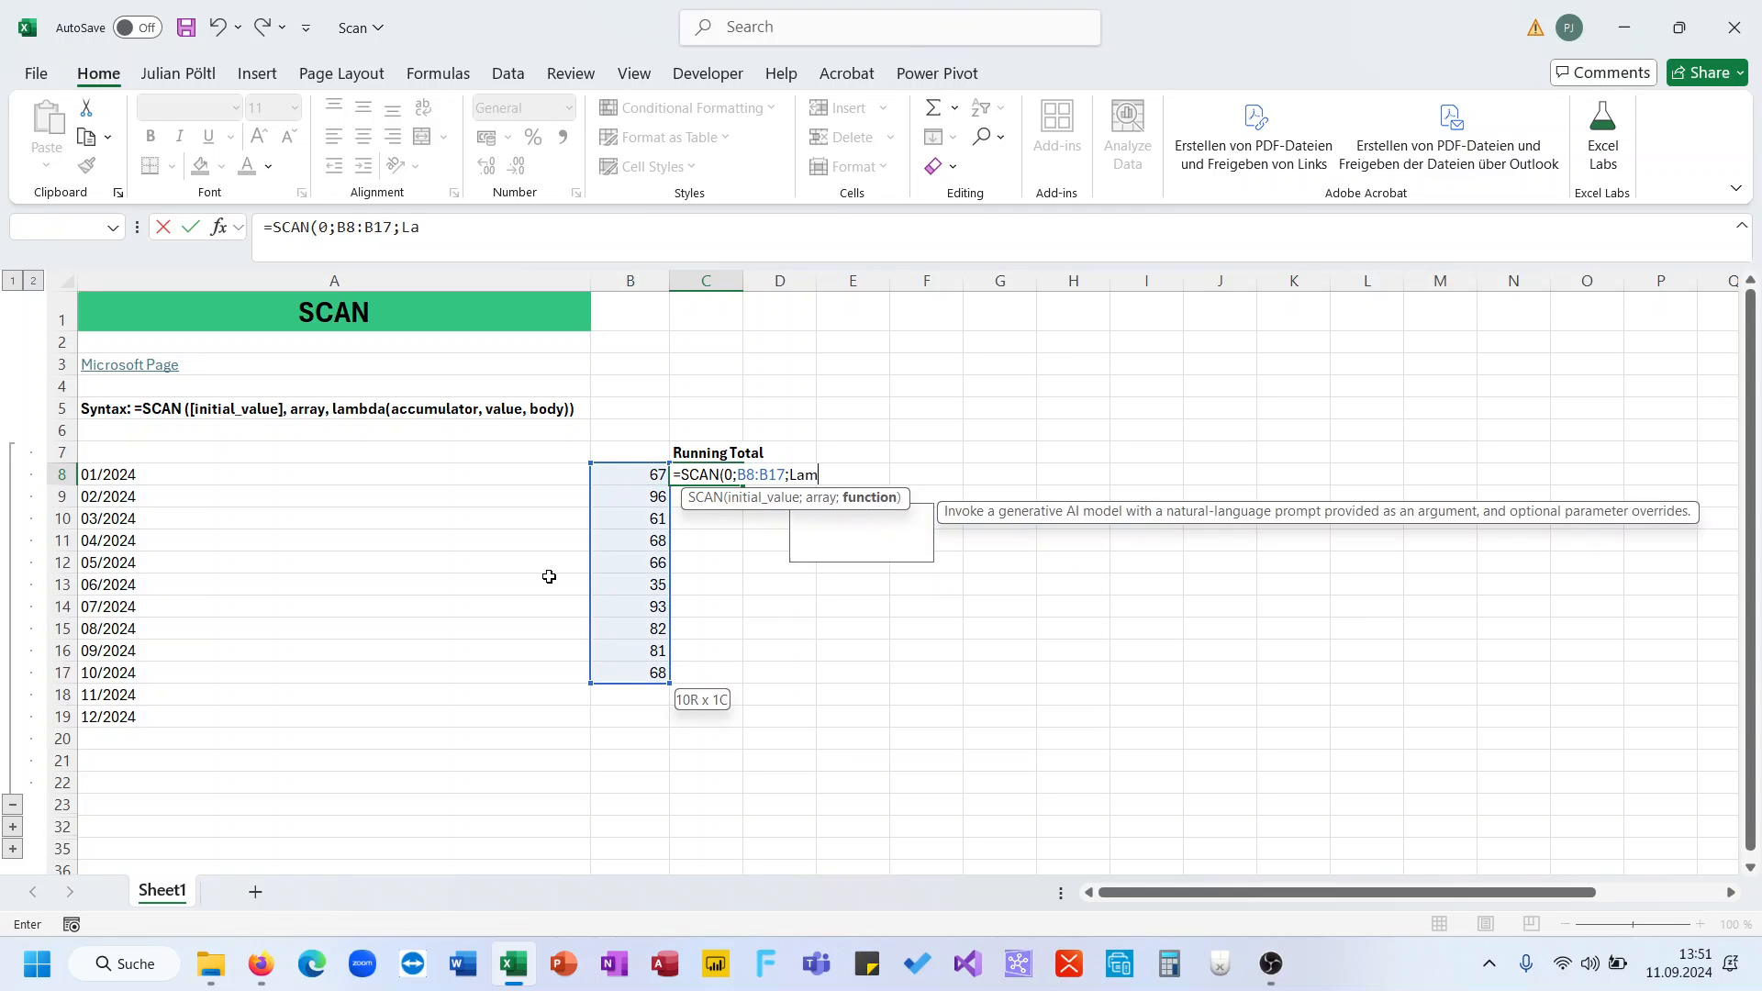
pyautogui.press('Tab')
pyautogui.write('A;')
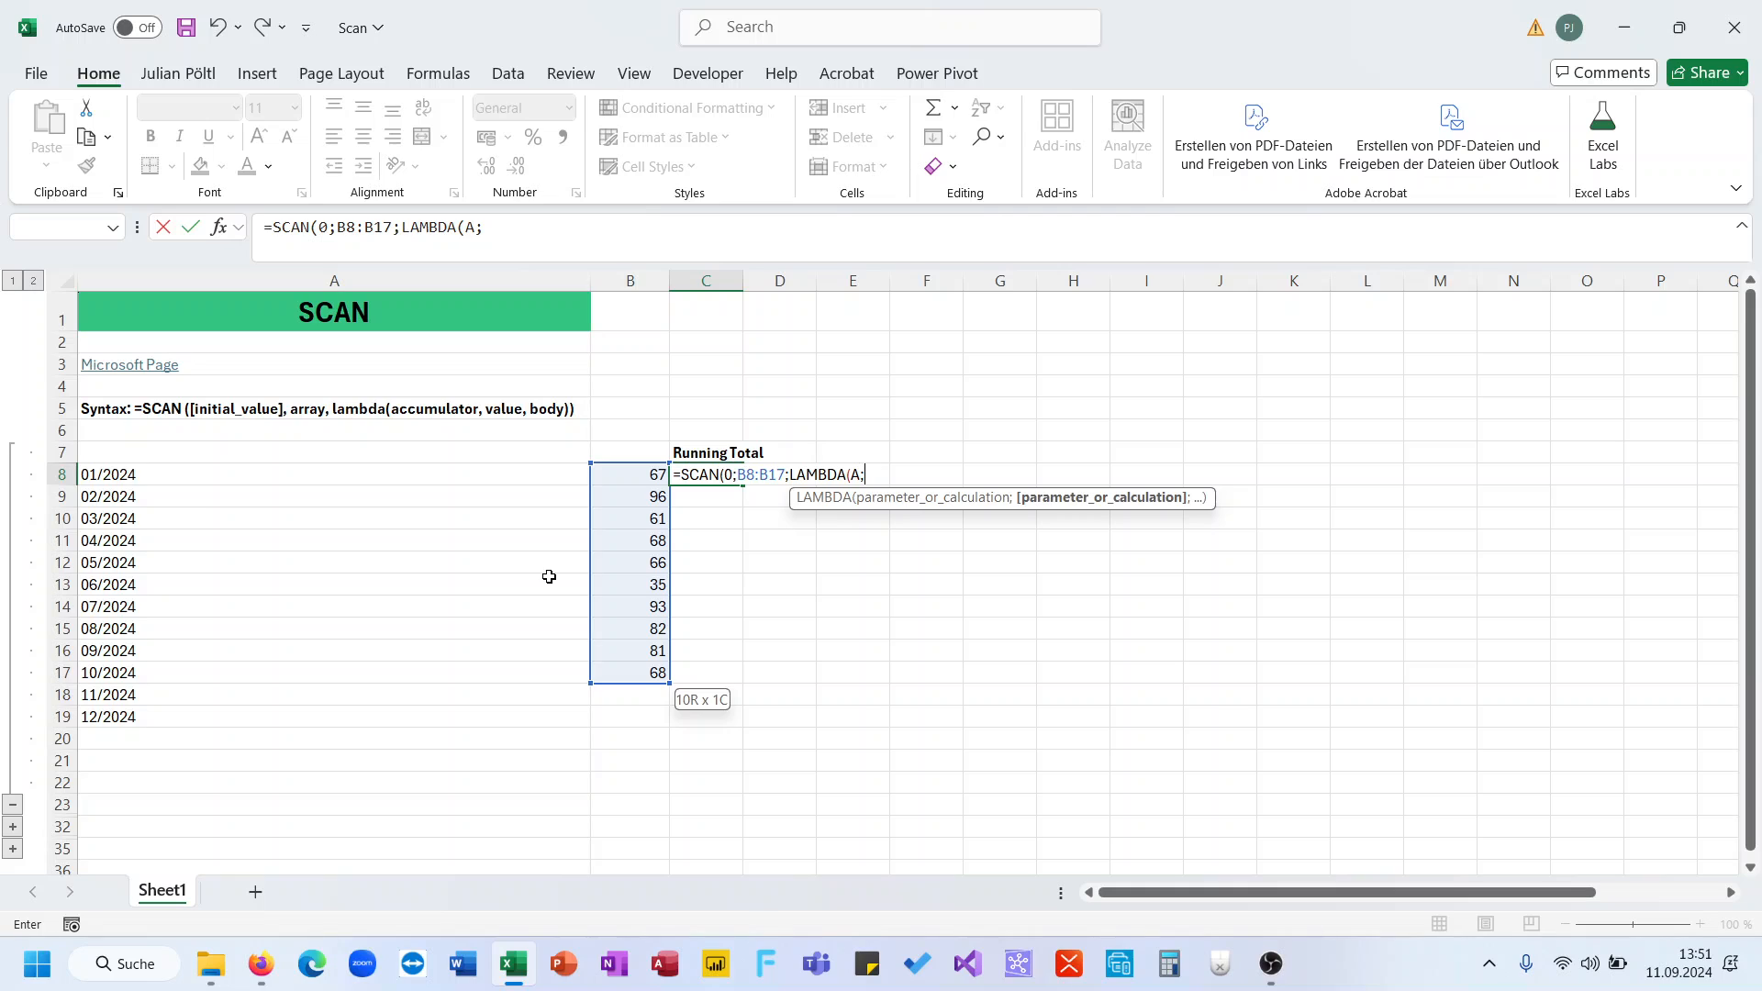
pyautogui.write('V;')
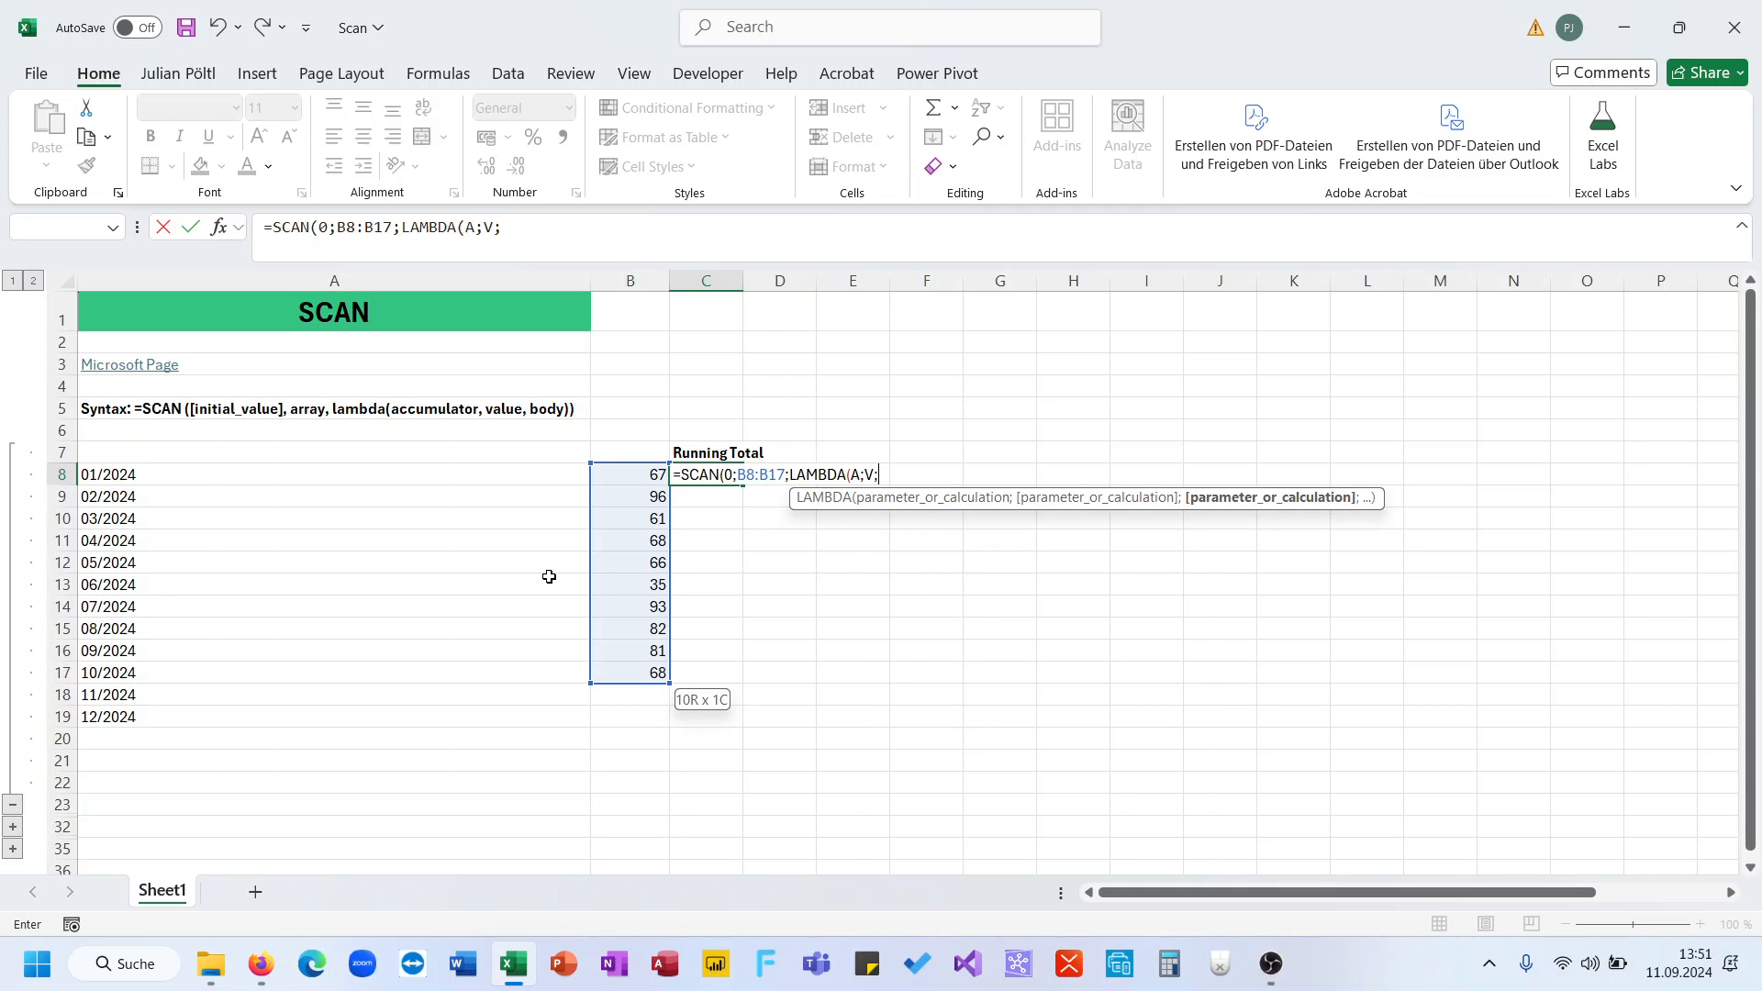
pyautogui.write('A')
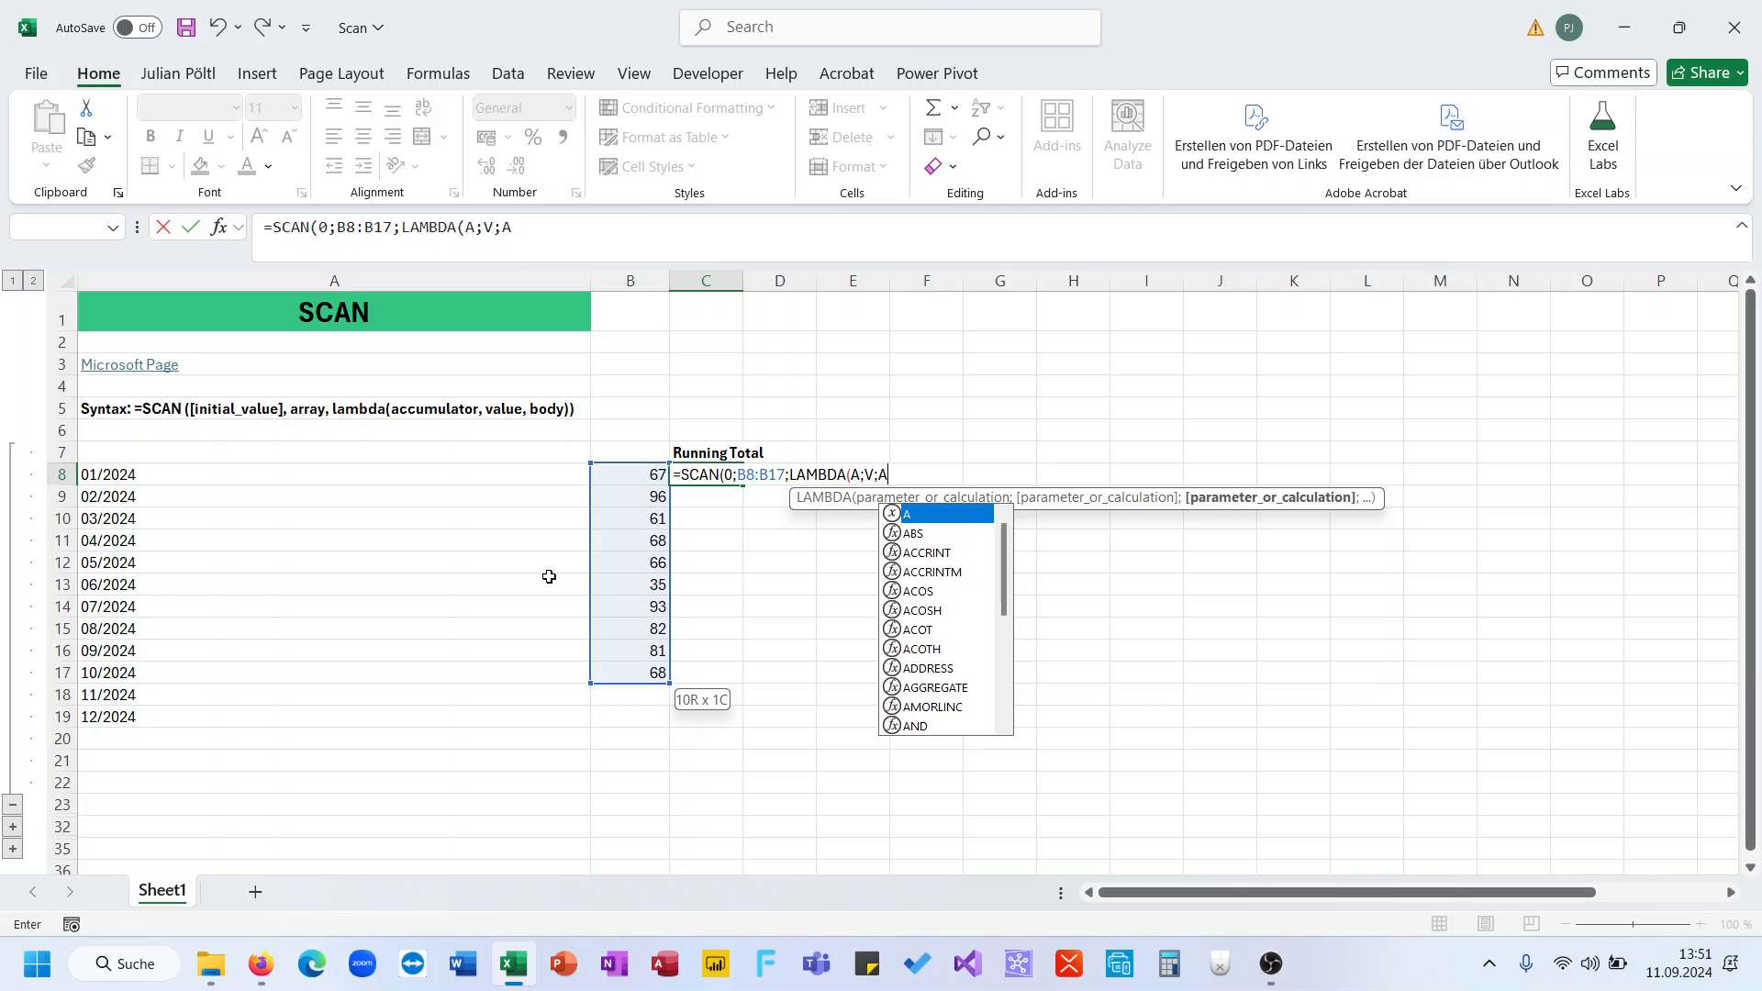
pyautogui.write('+V))')
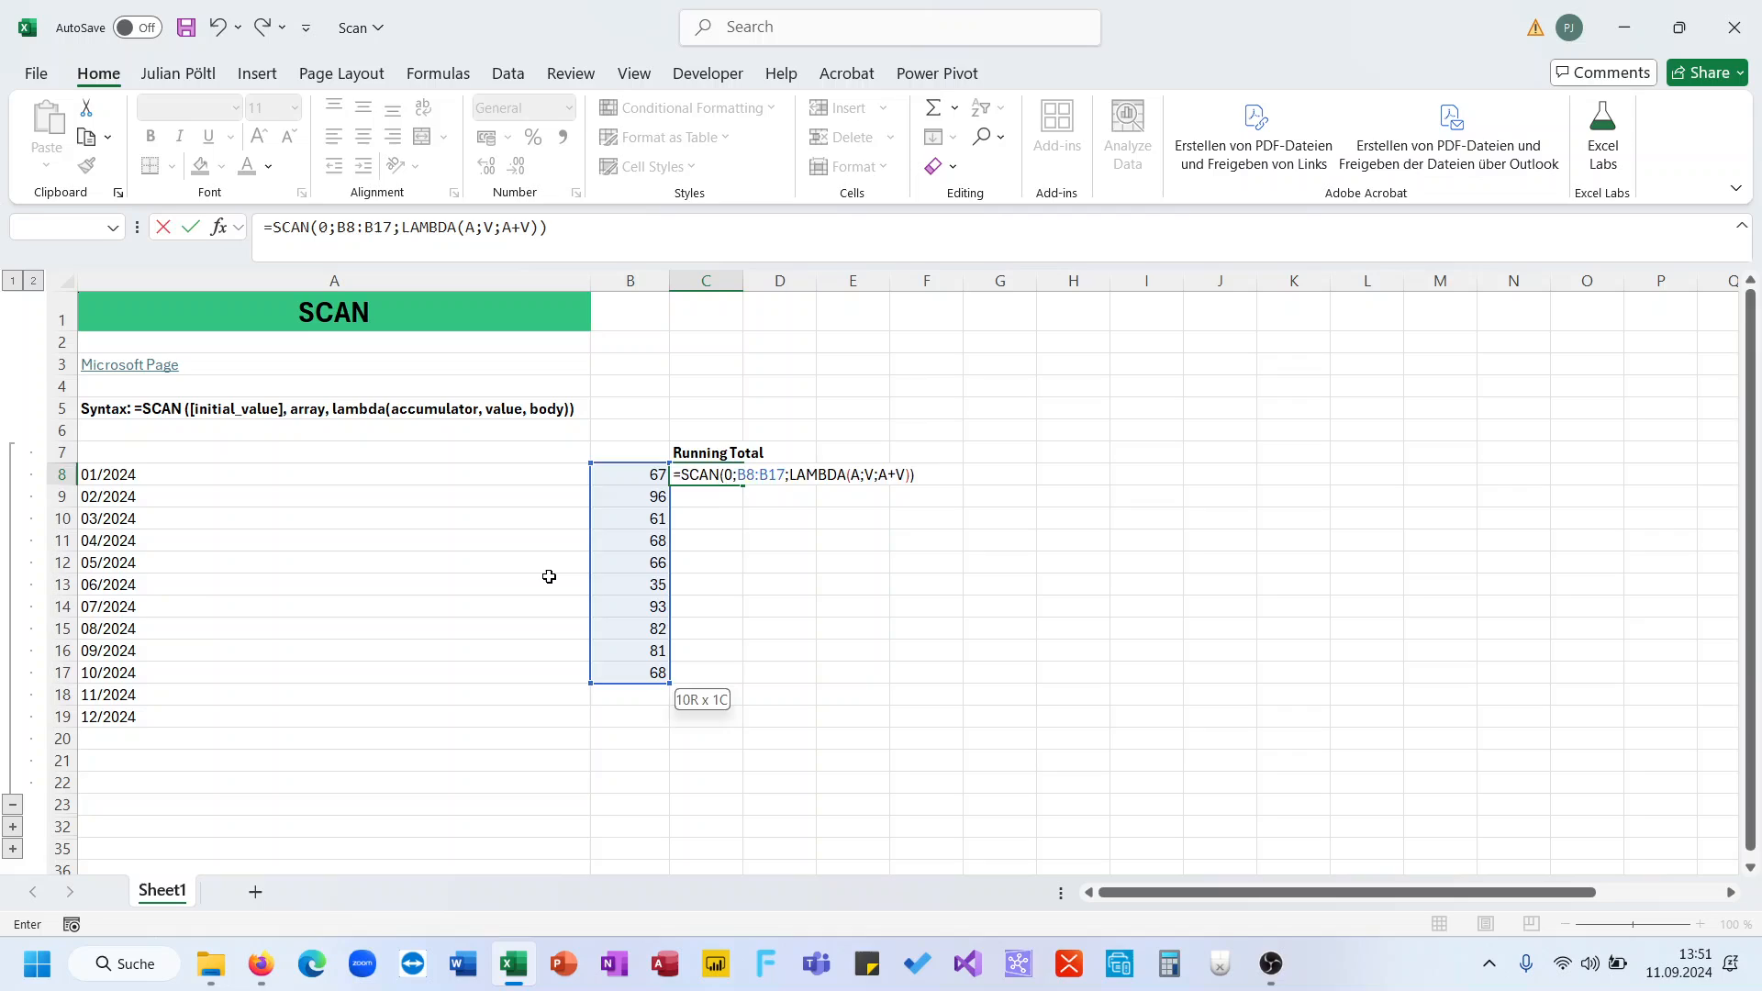
pyautogui.press('Return')
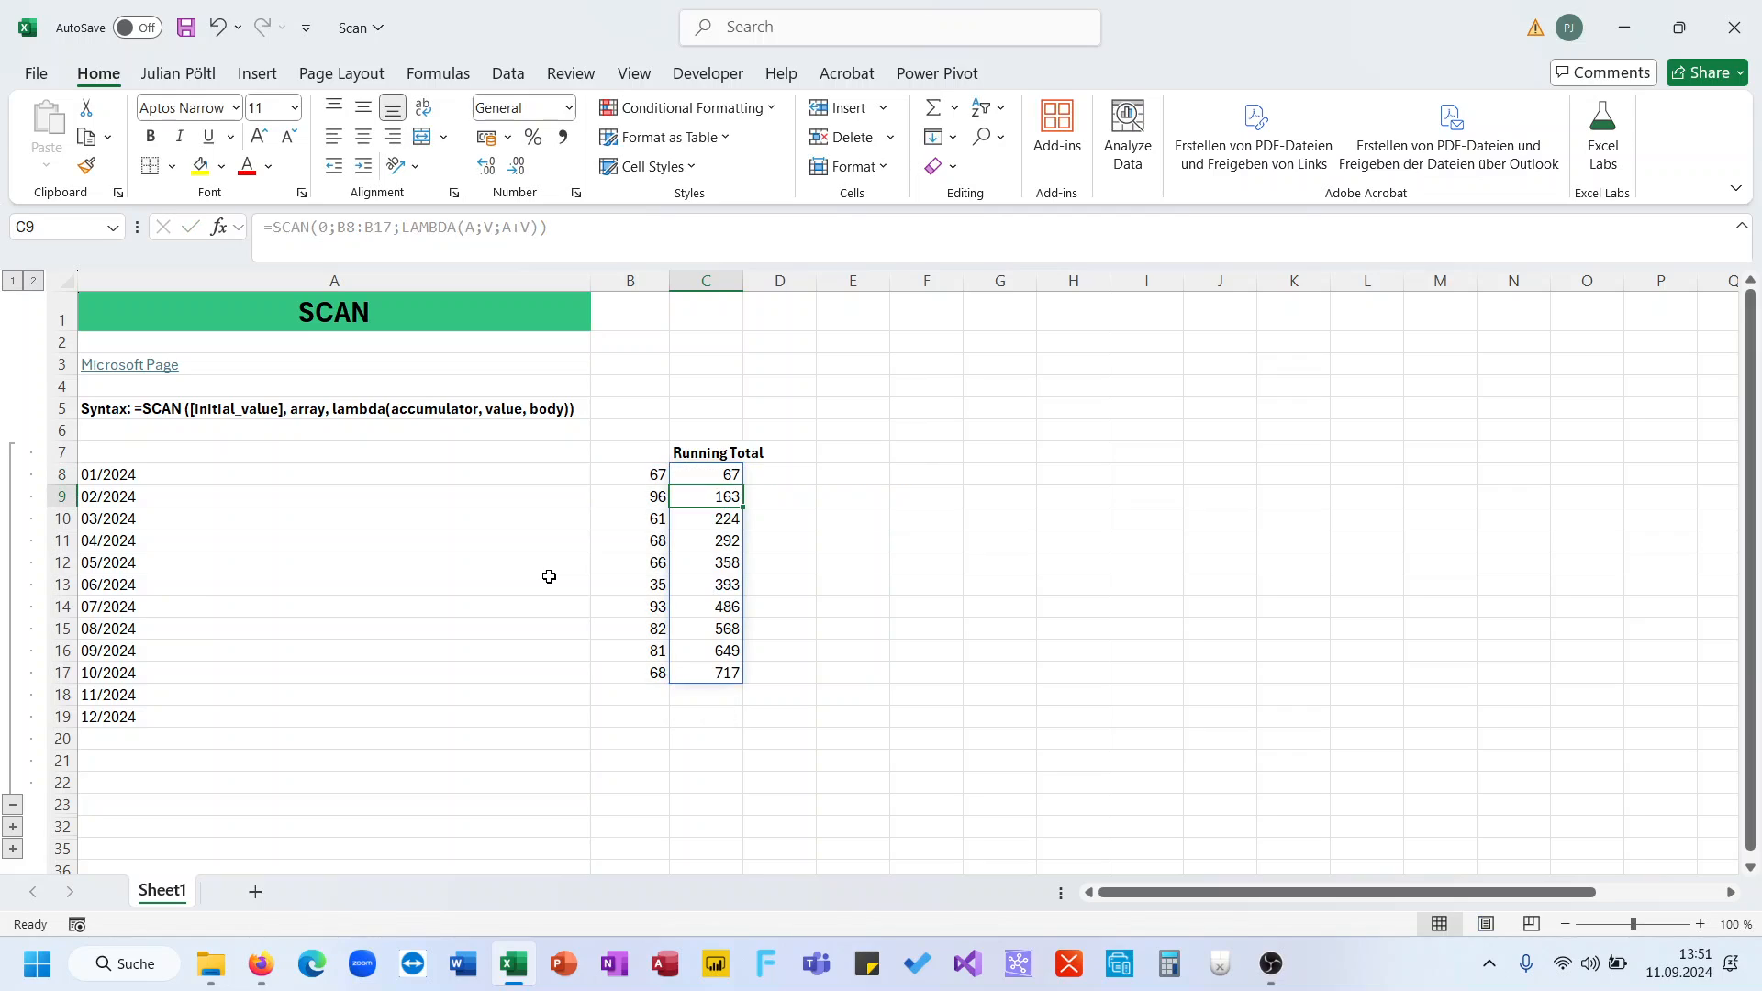
# - Move to D10, beside the third running total of 224
pyautogui.press('Up')
pyautogui.press('Down')
pyautogui.press('Down')
pyautogui.press('Right')
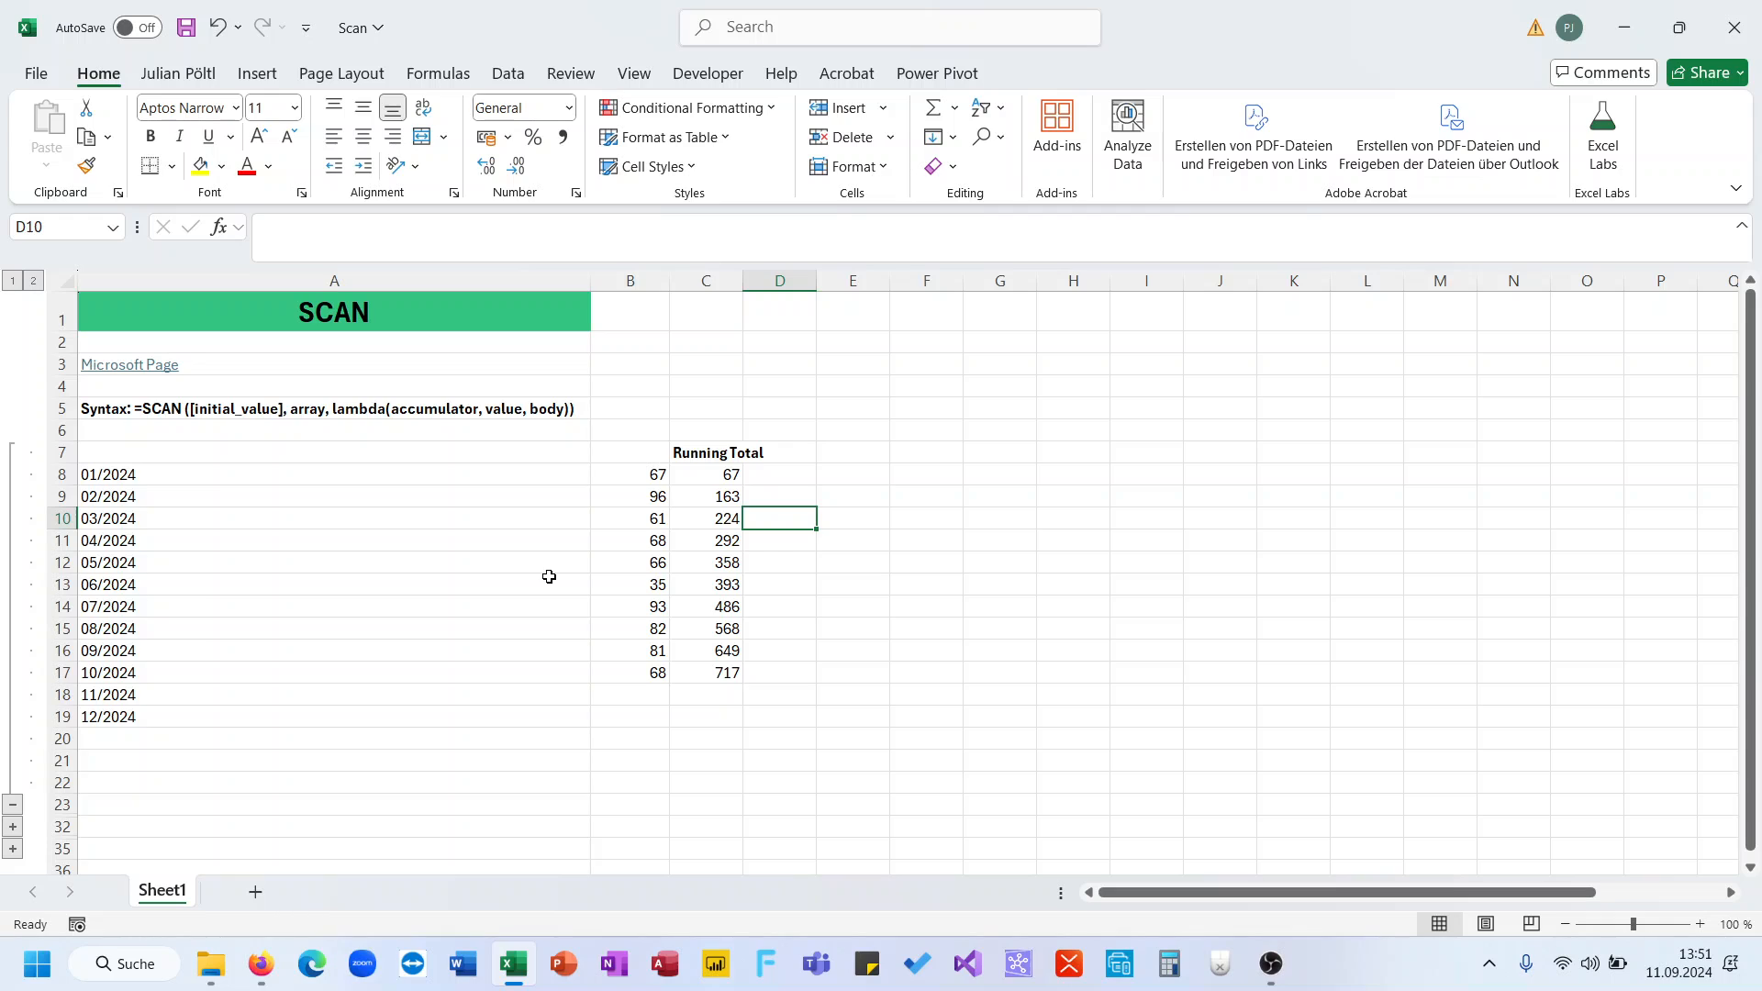
# - Type the note 224=163+61 into D10
pyautogui.write('224')
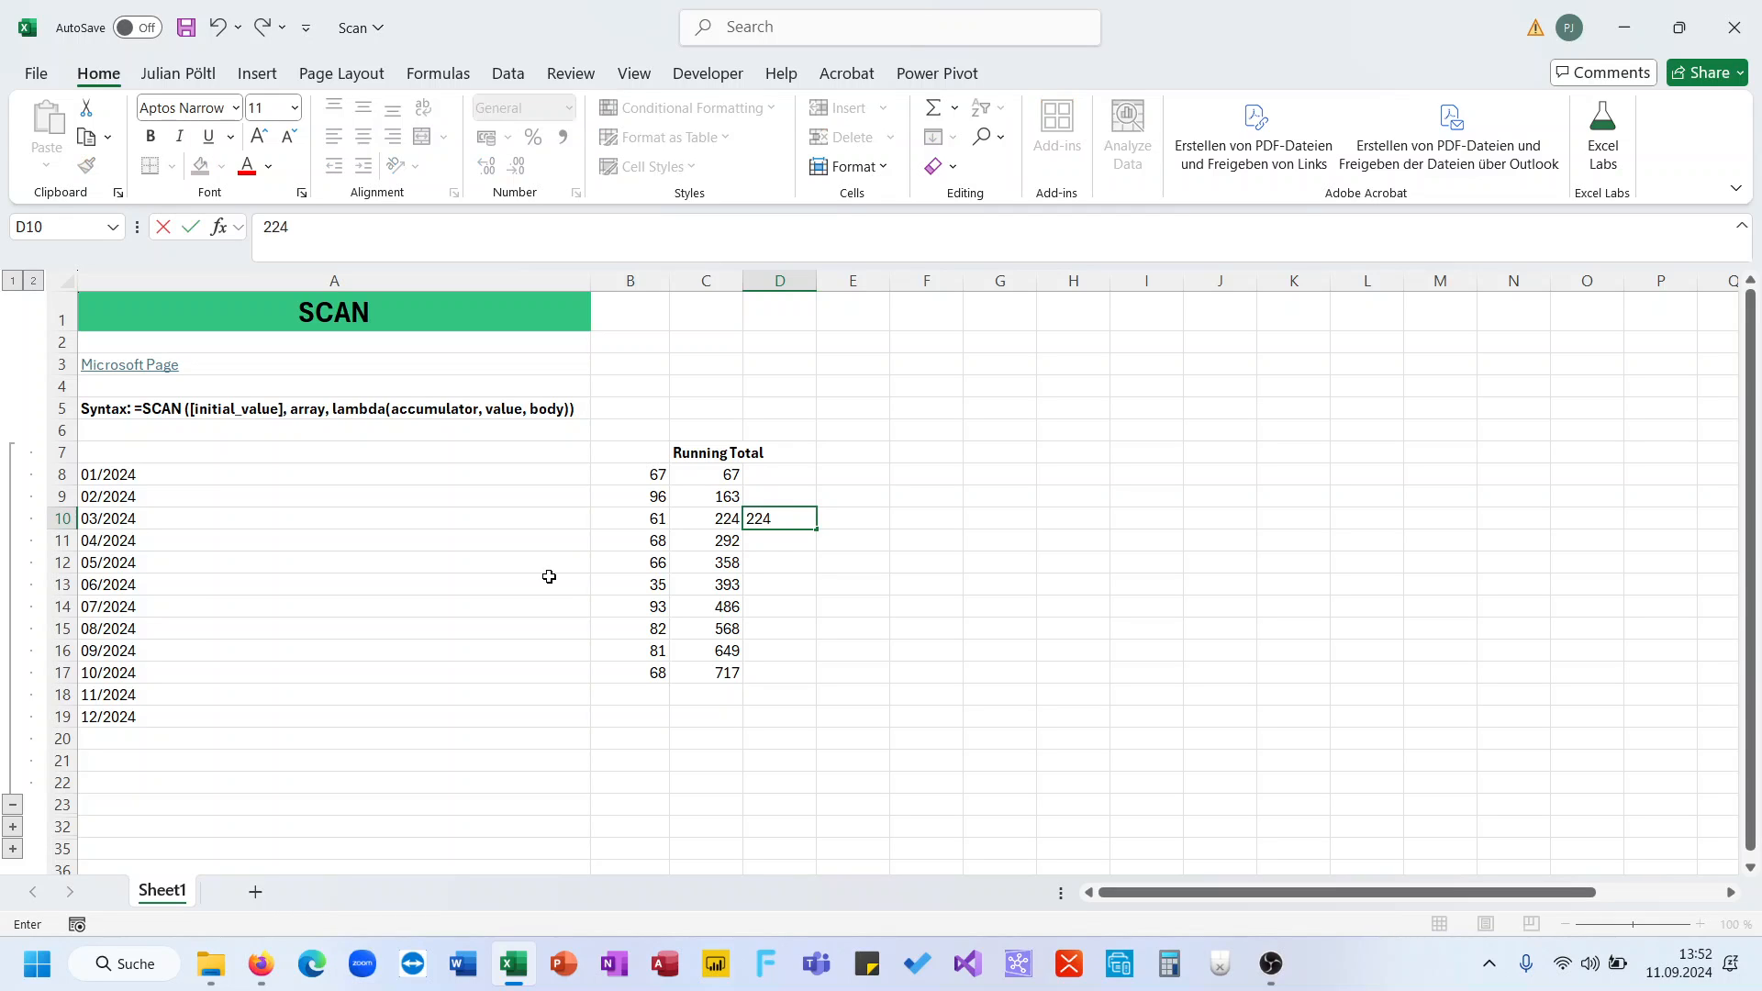
pyautogui.write('=163+61')
pyautogui.press('Return')
pyautogui.press('Up')
pyautogui.press('Up')
pyautogui.press('Left')
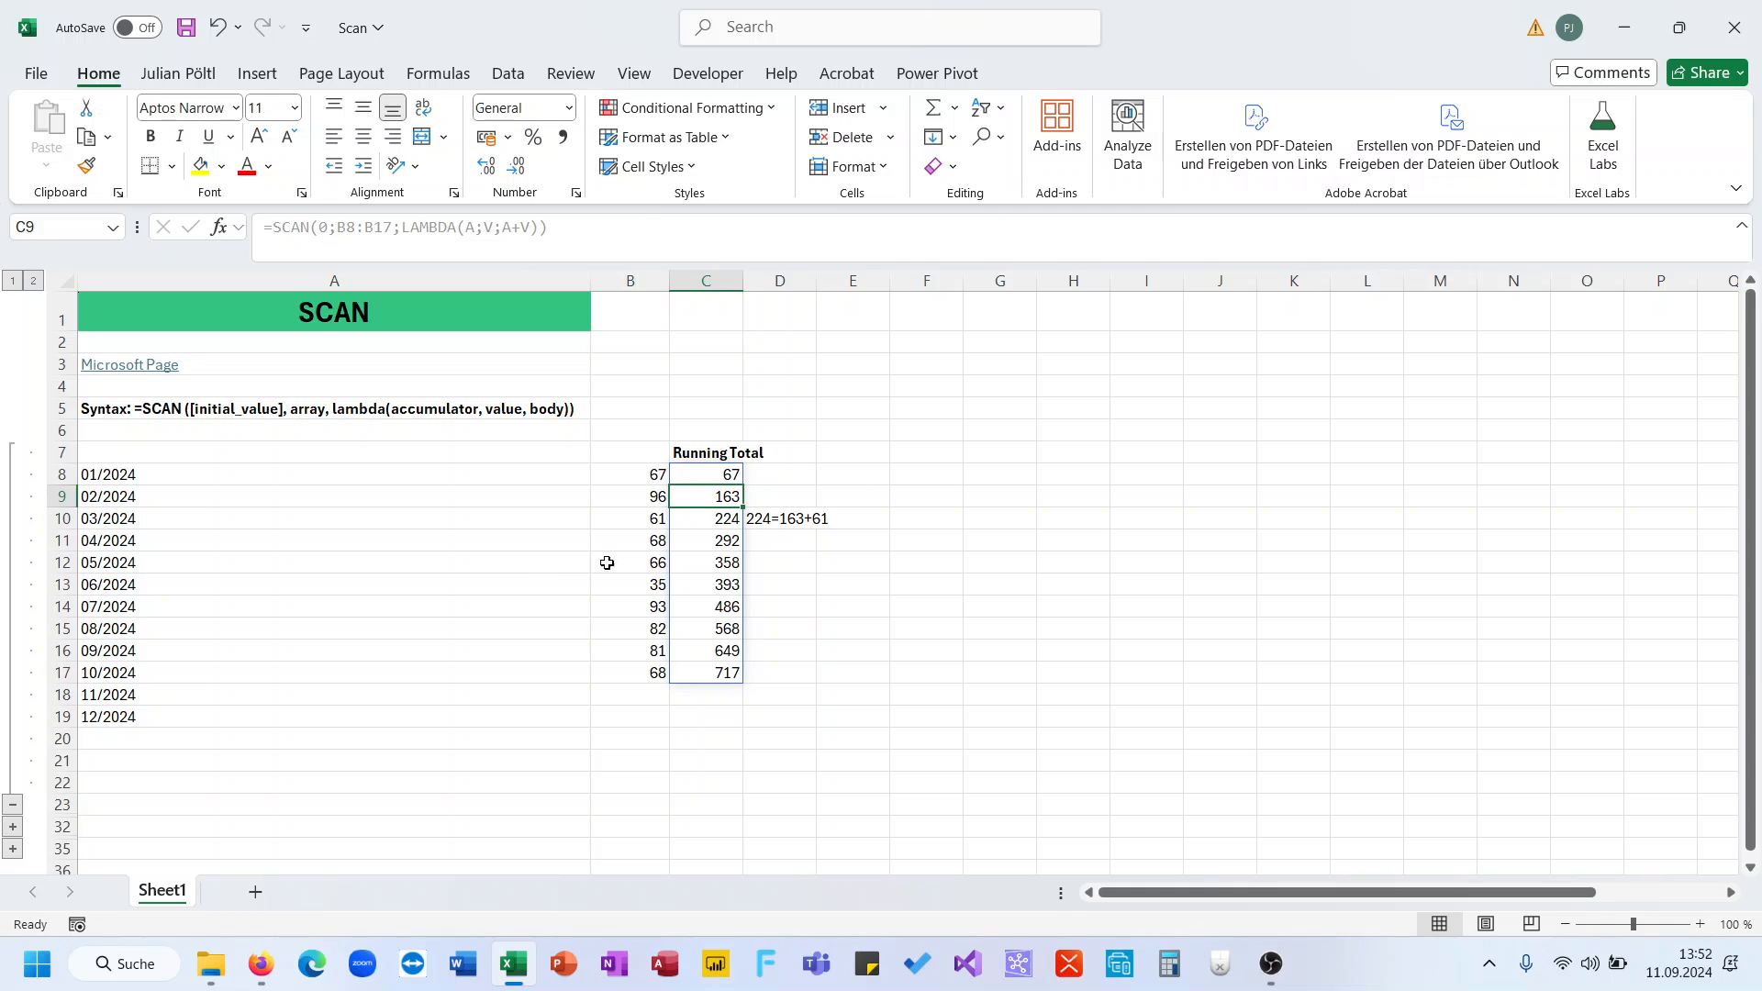
# - Colour the running total 163 in C9 red
pyautogui.keyDown('ctrl'); pyautogui.click(648, 519); pyautogui.keyUp('ctrl')
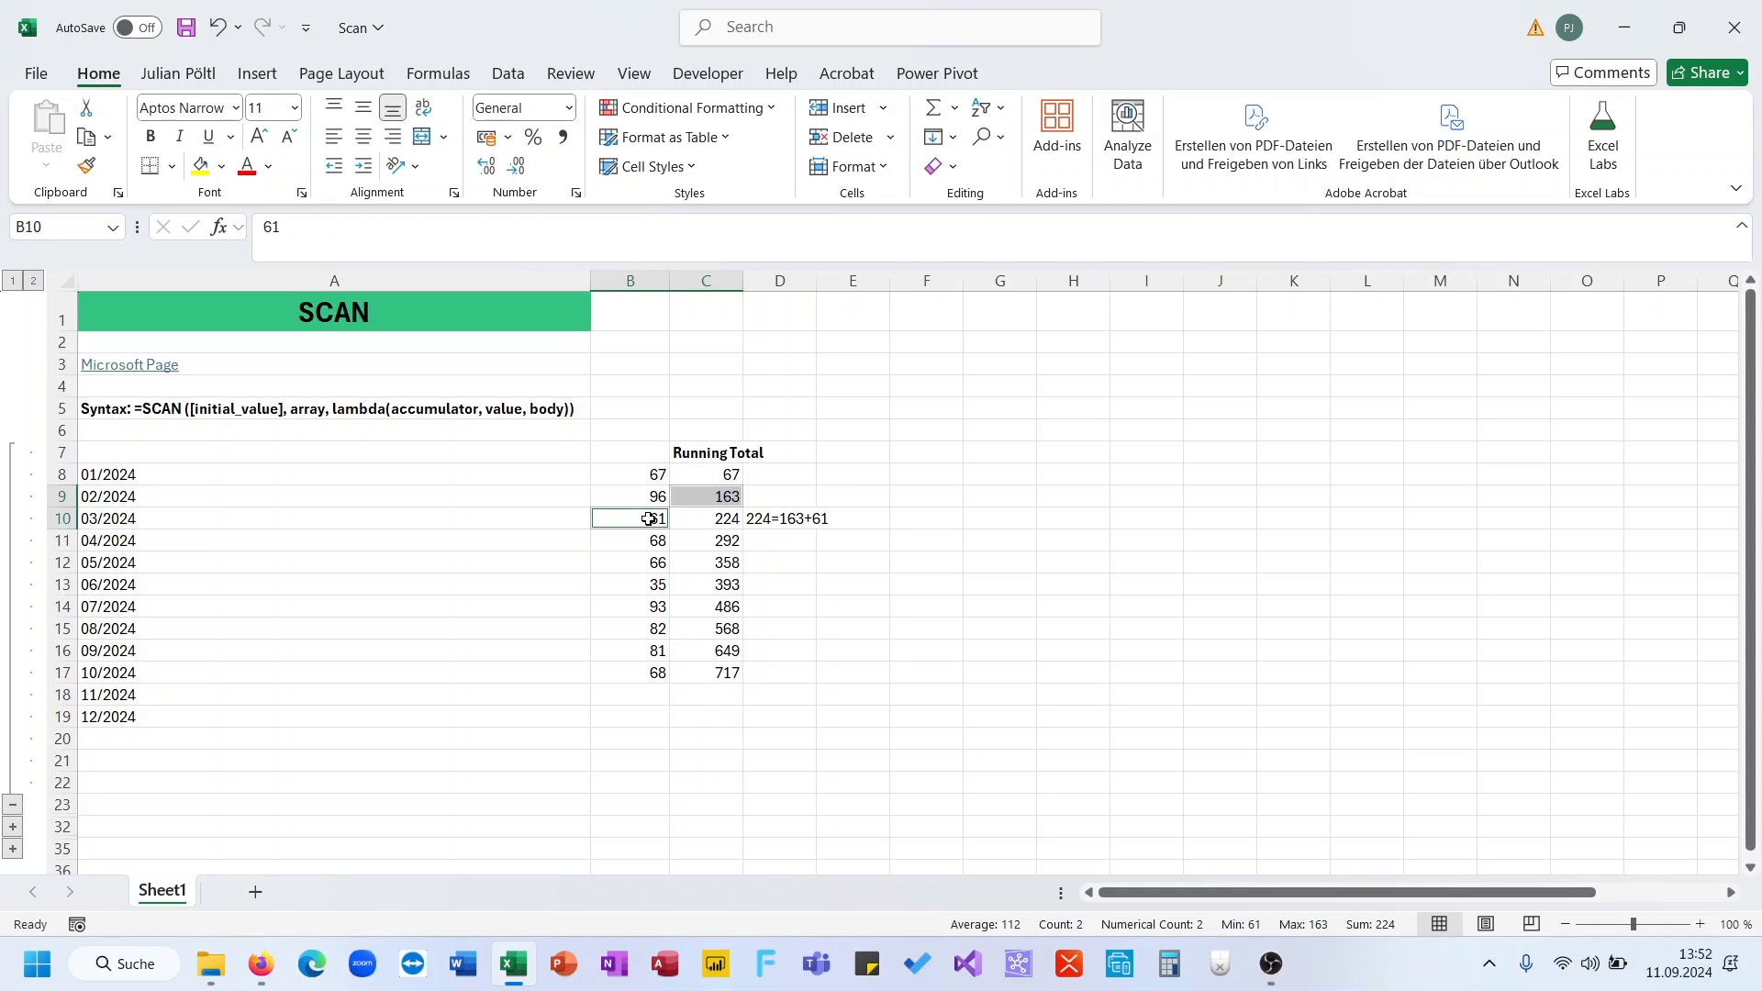
pyautogui.click(696, 501)
pyautogui.click(245, 169)
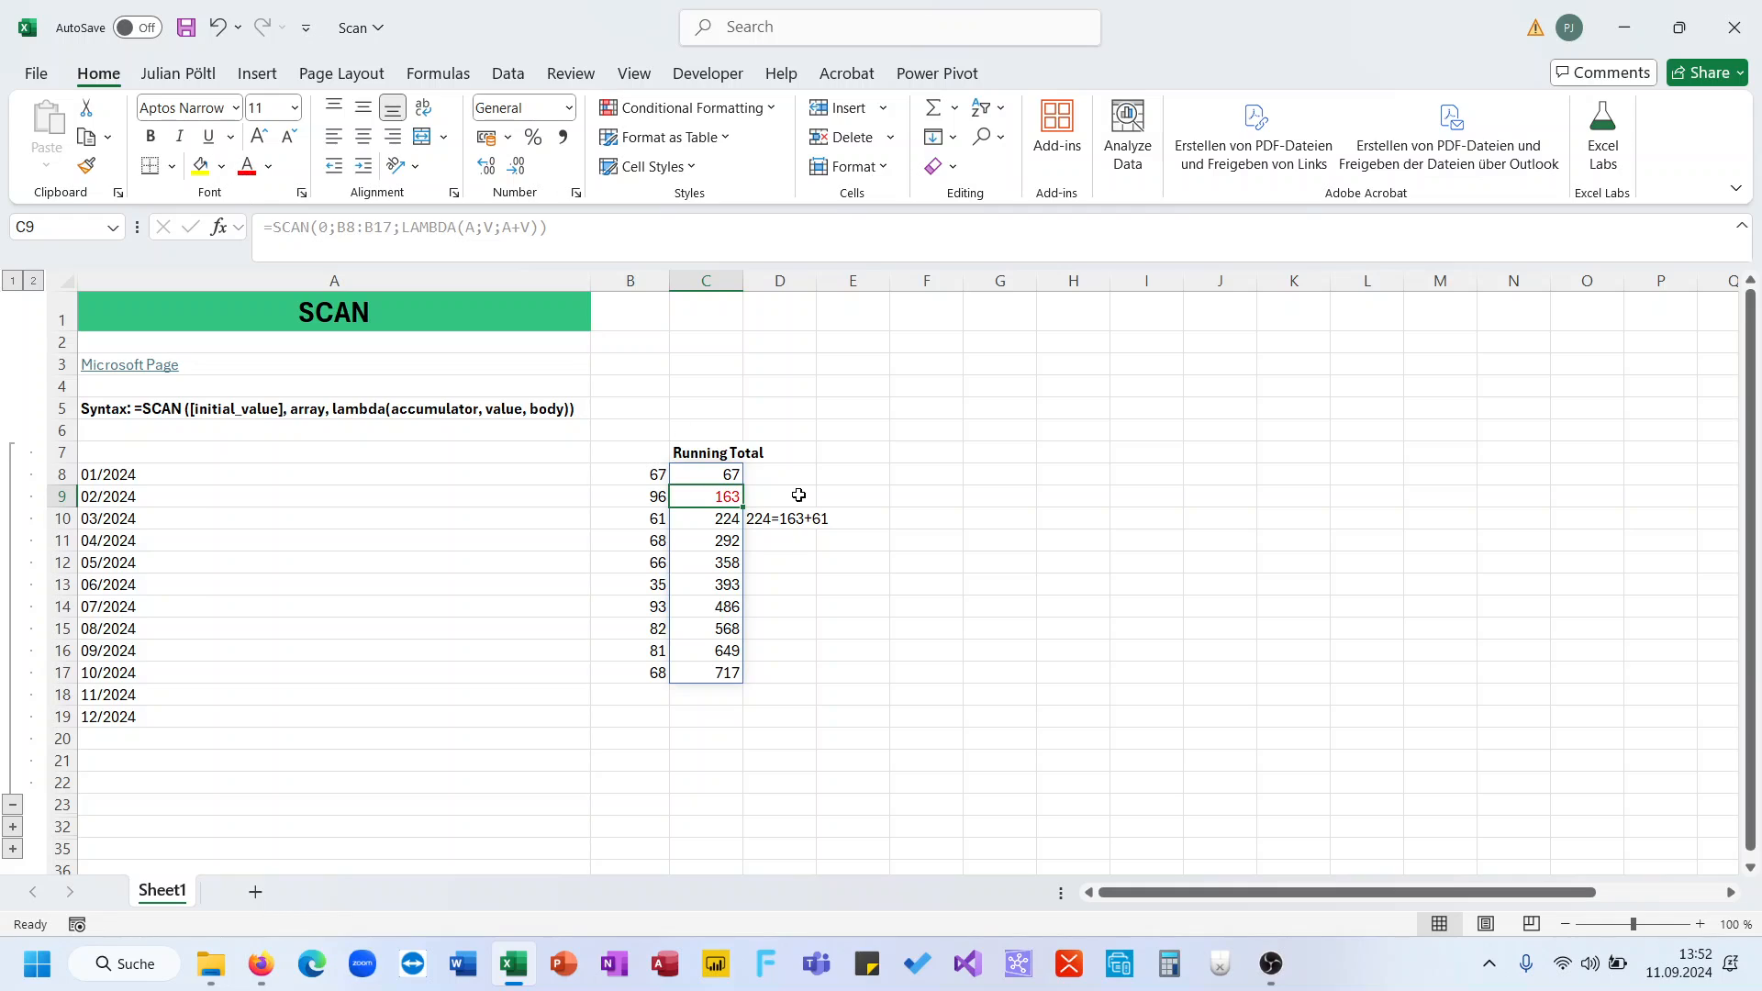
pyautogui.click(791, 517)
# - Colour the 61 inside D10's note green
pyautogui.doubleClick(308, 227)
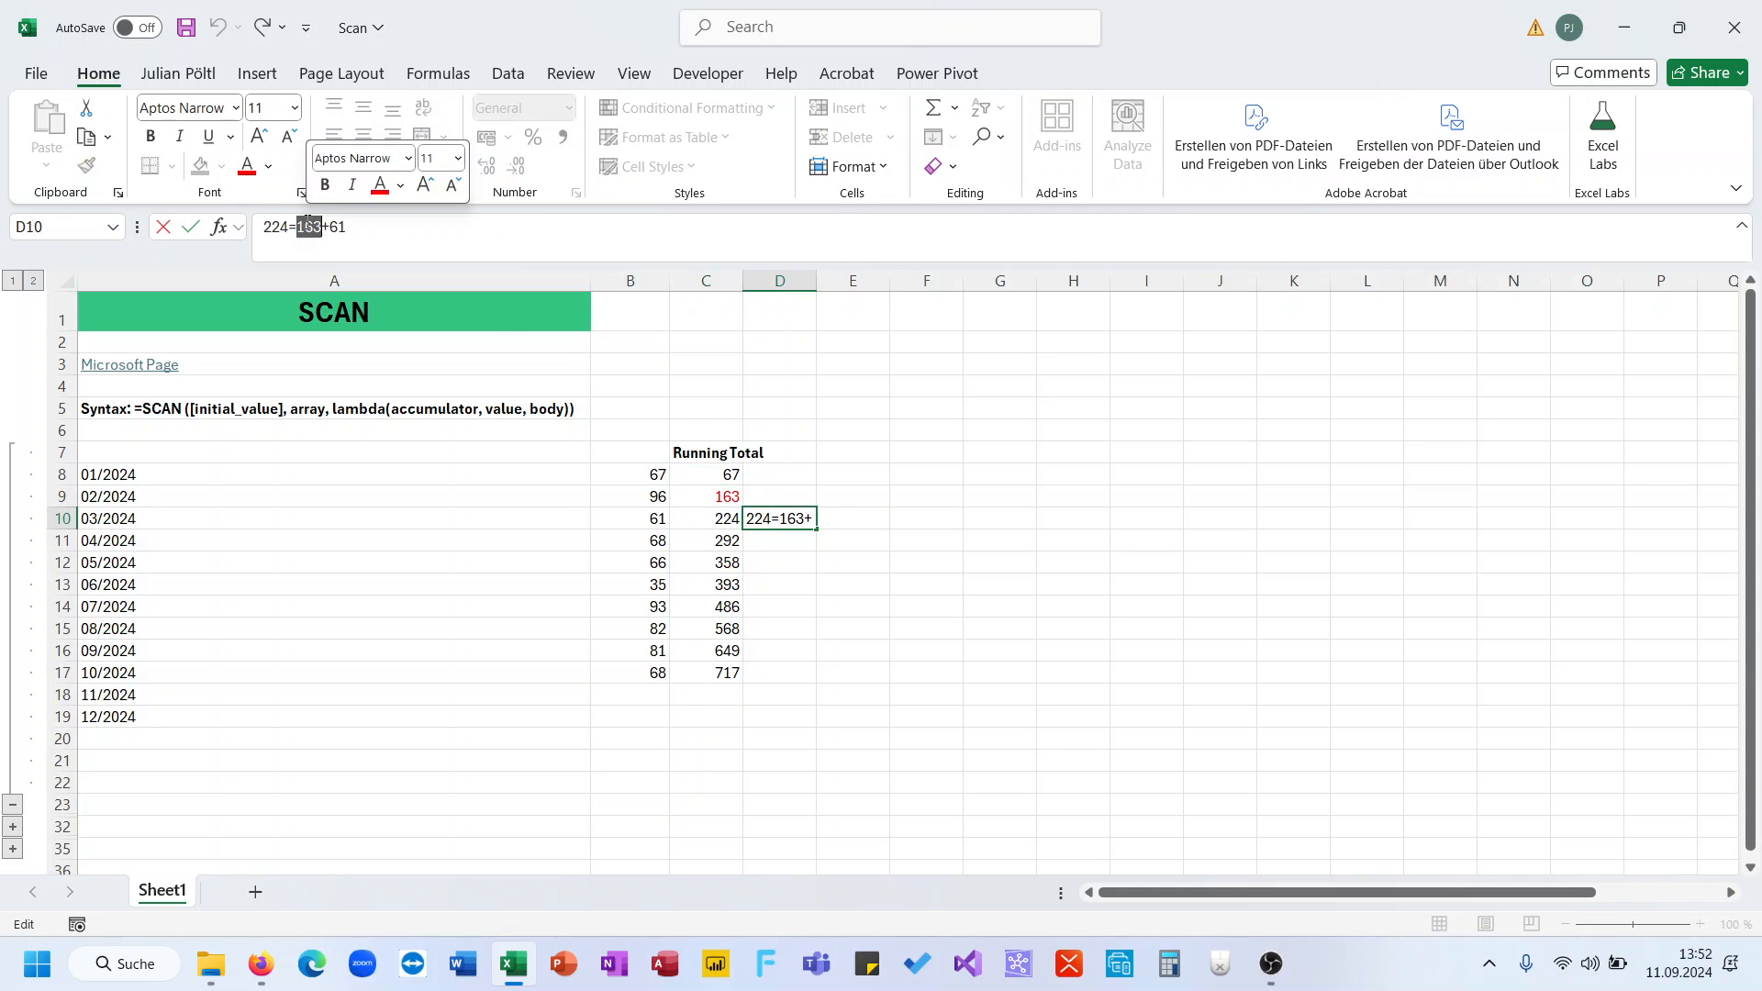
pyautogui.doubleClick(337, 227)
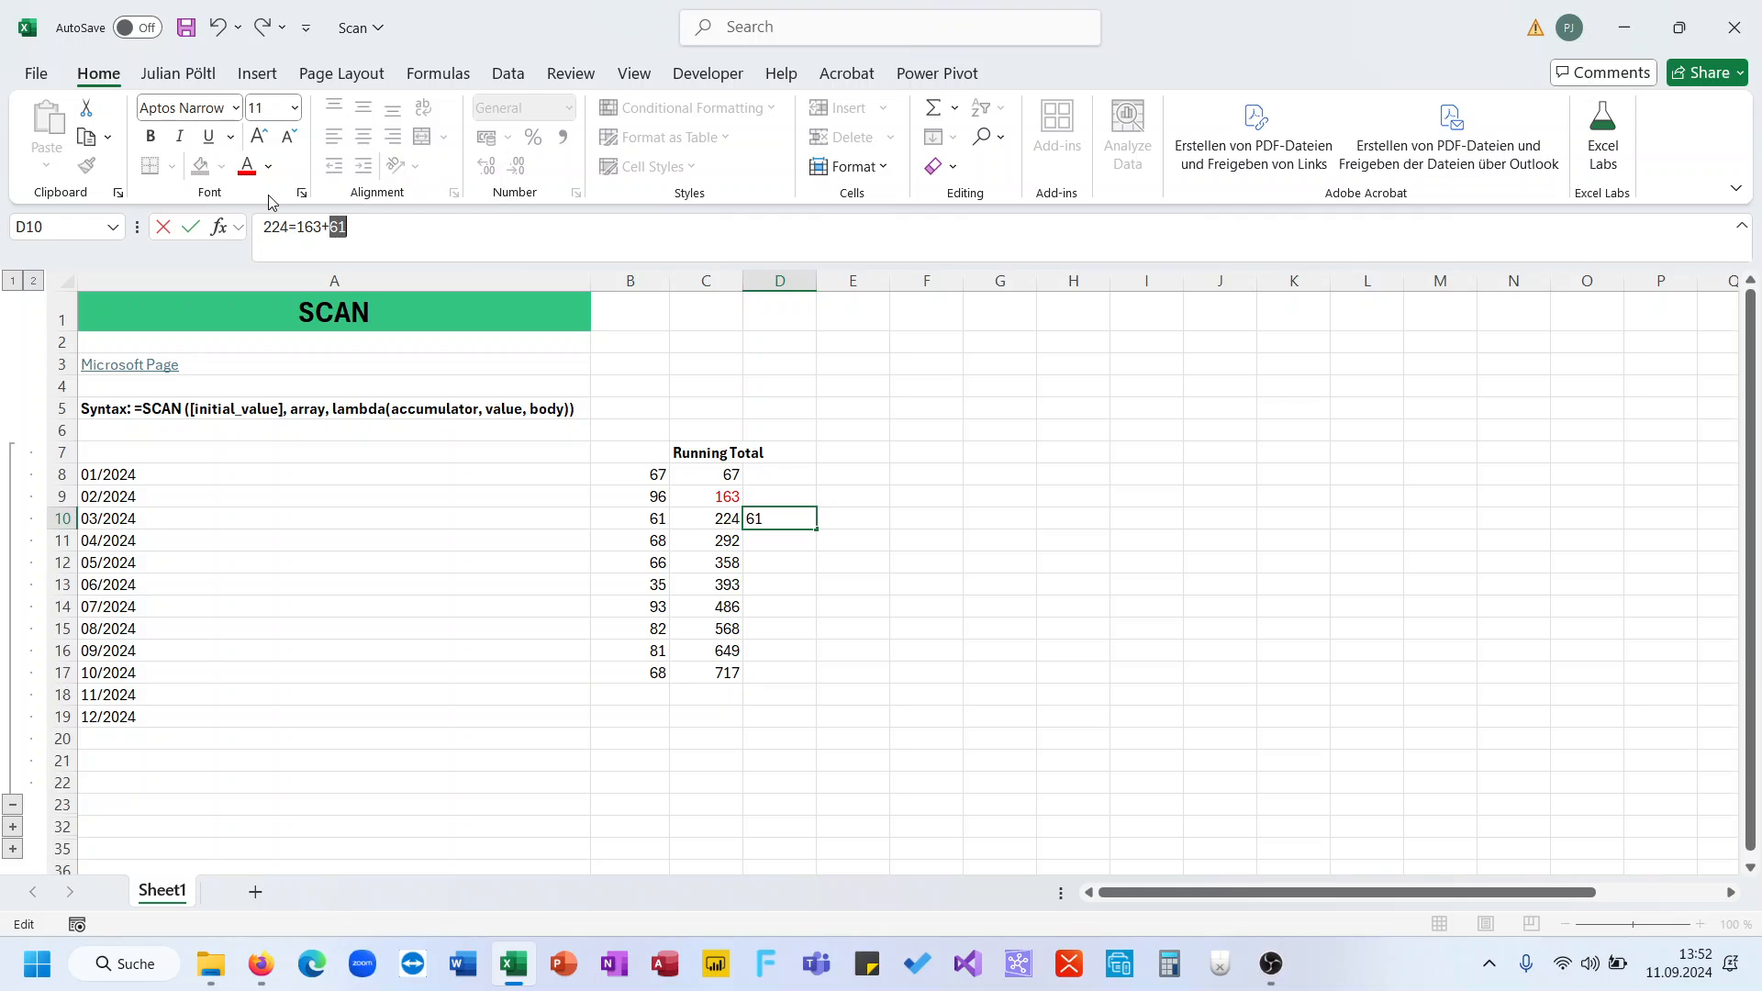
pyautogui.click(268, 167)
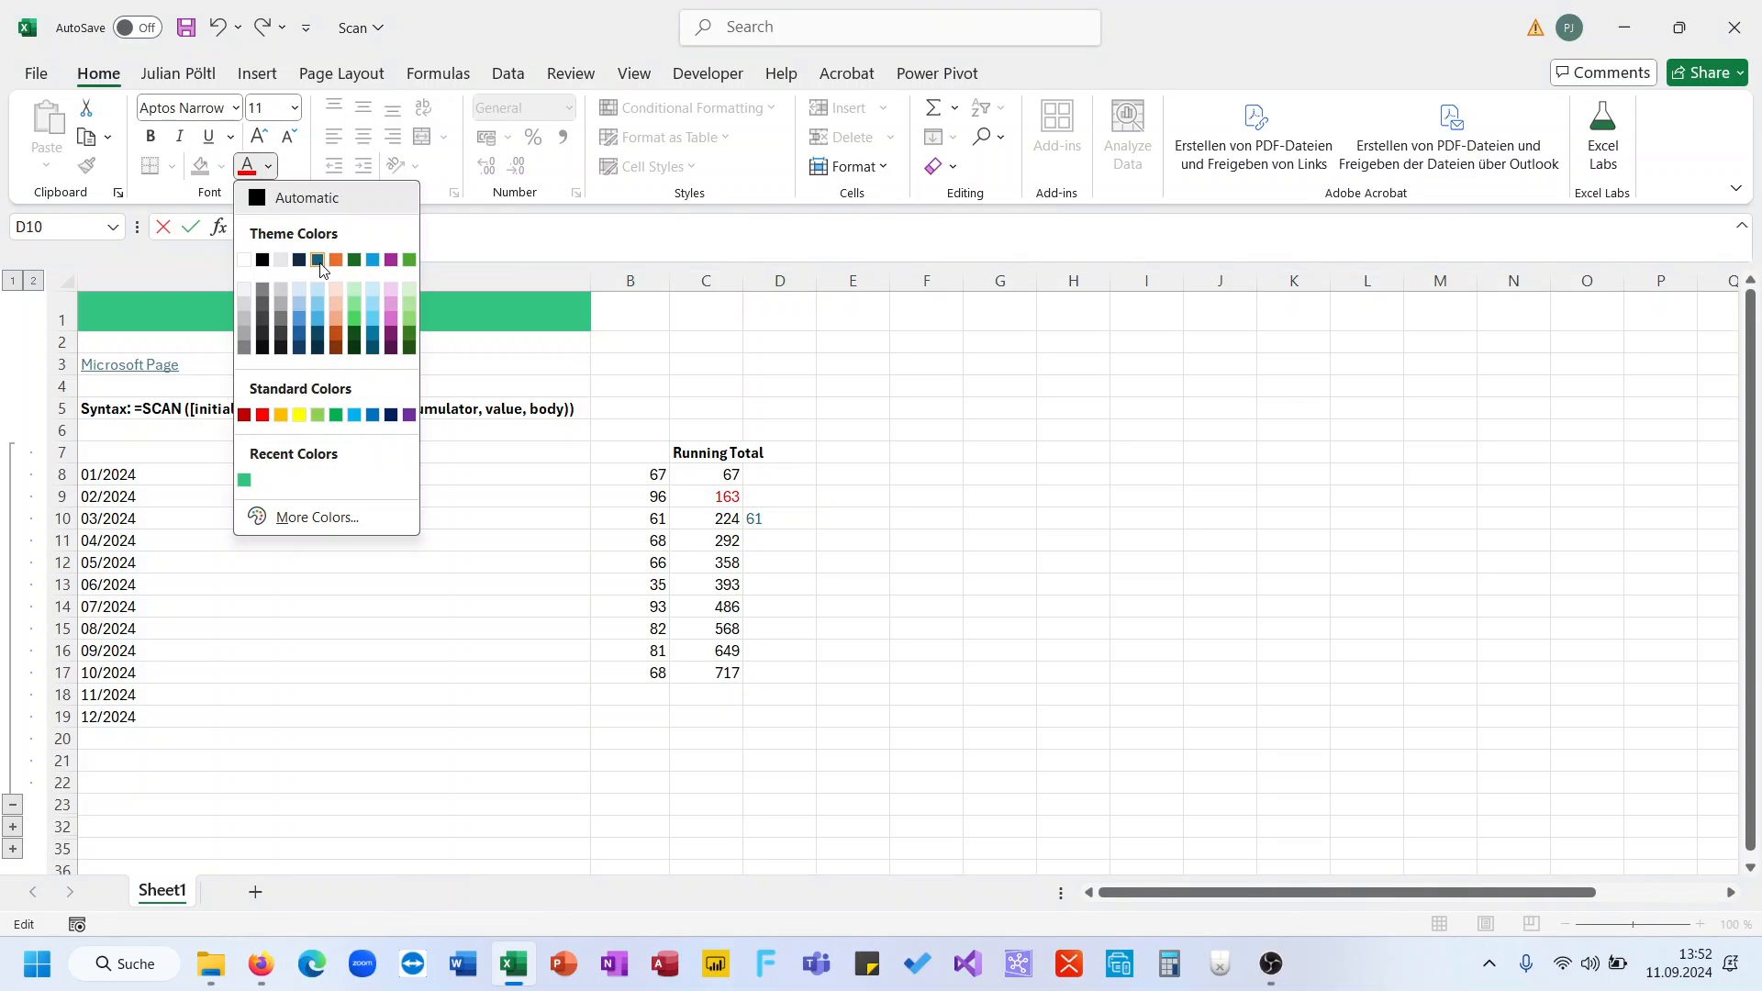
pyautogui.click(409, 260)
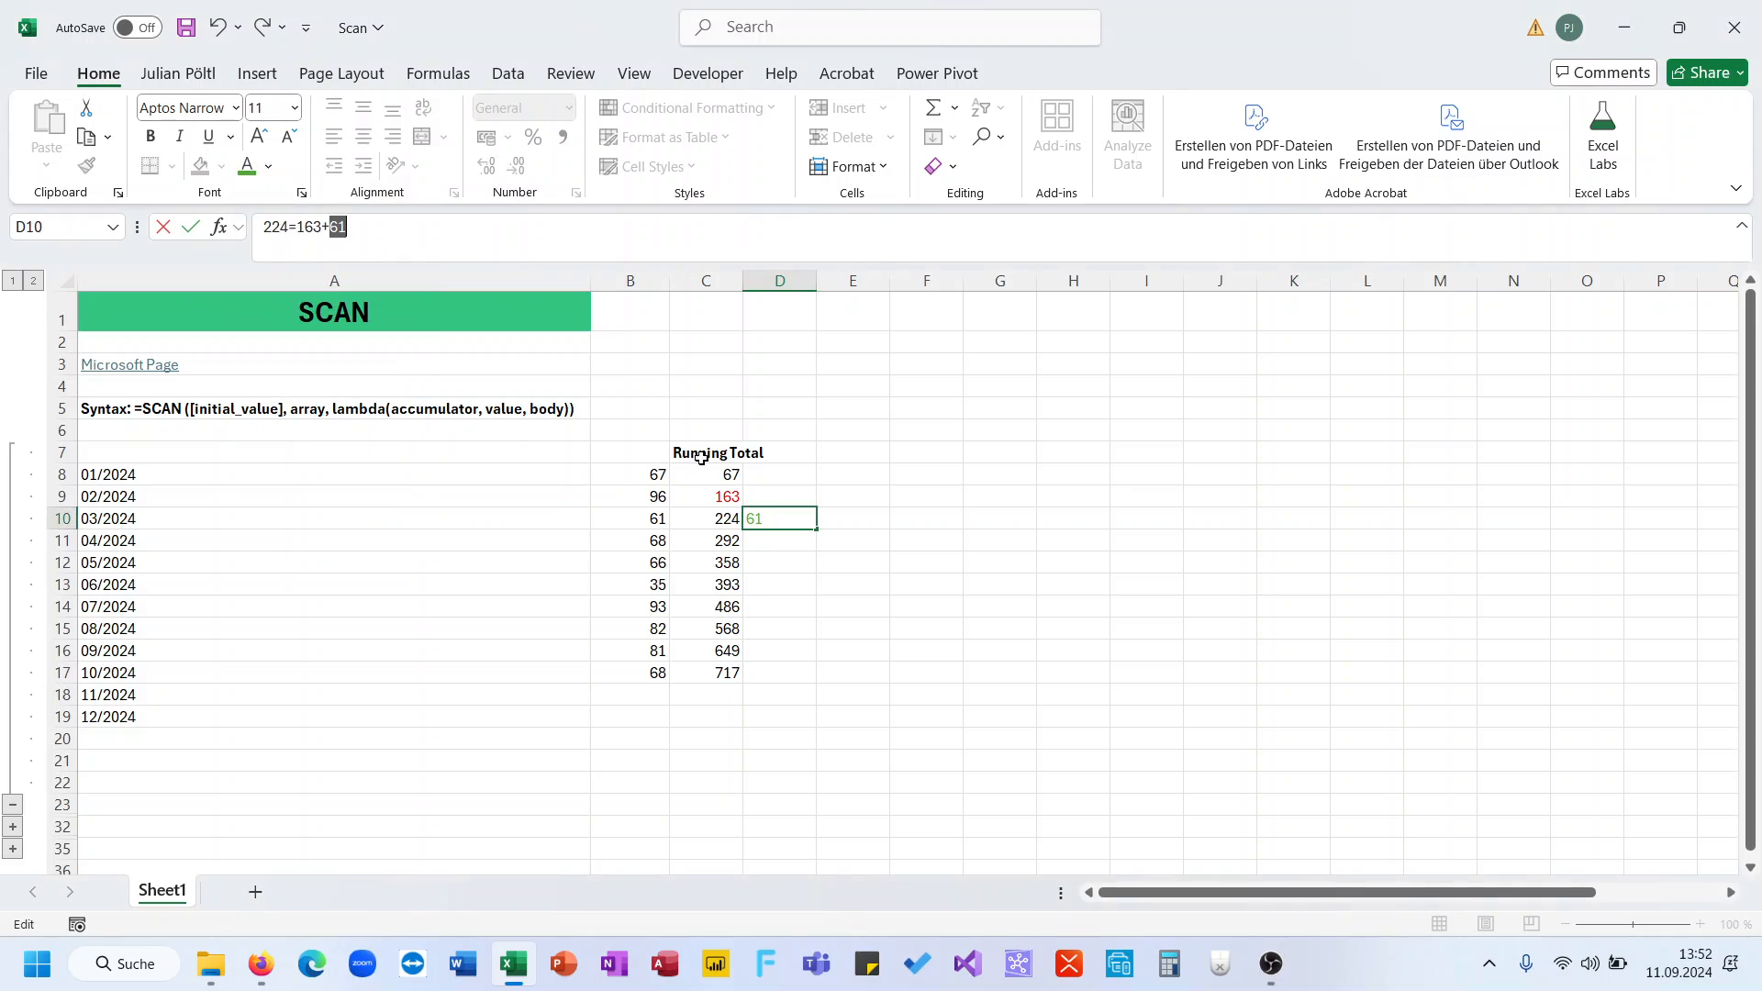
pyautogui.hotkey('ctrl', 'Return')
# - Colour B10's 61 green, then review the note and C9's SCAN formula
pyautogui.click(654, 519)
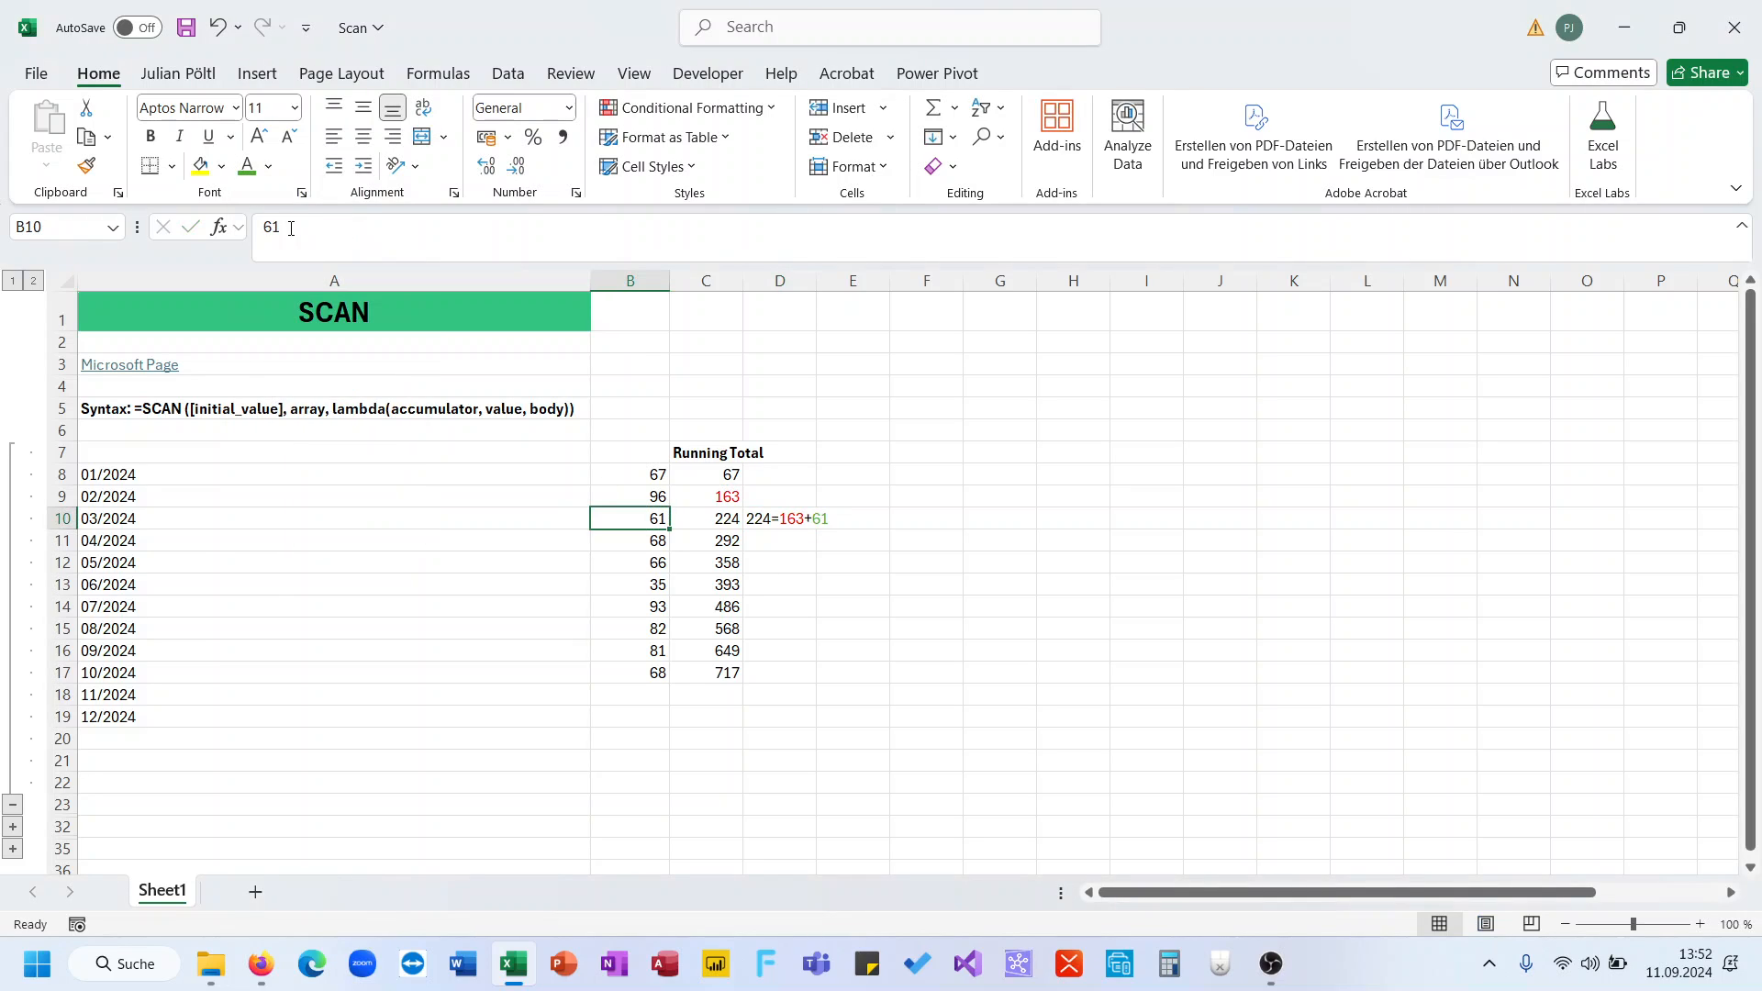
pyautogui.click(246, 166)
pyautogui.click(849, 536)
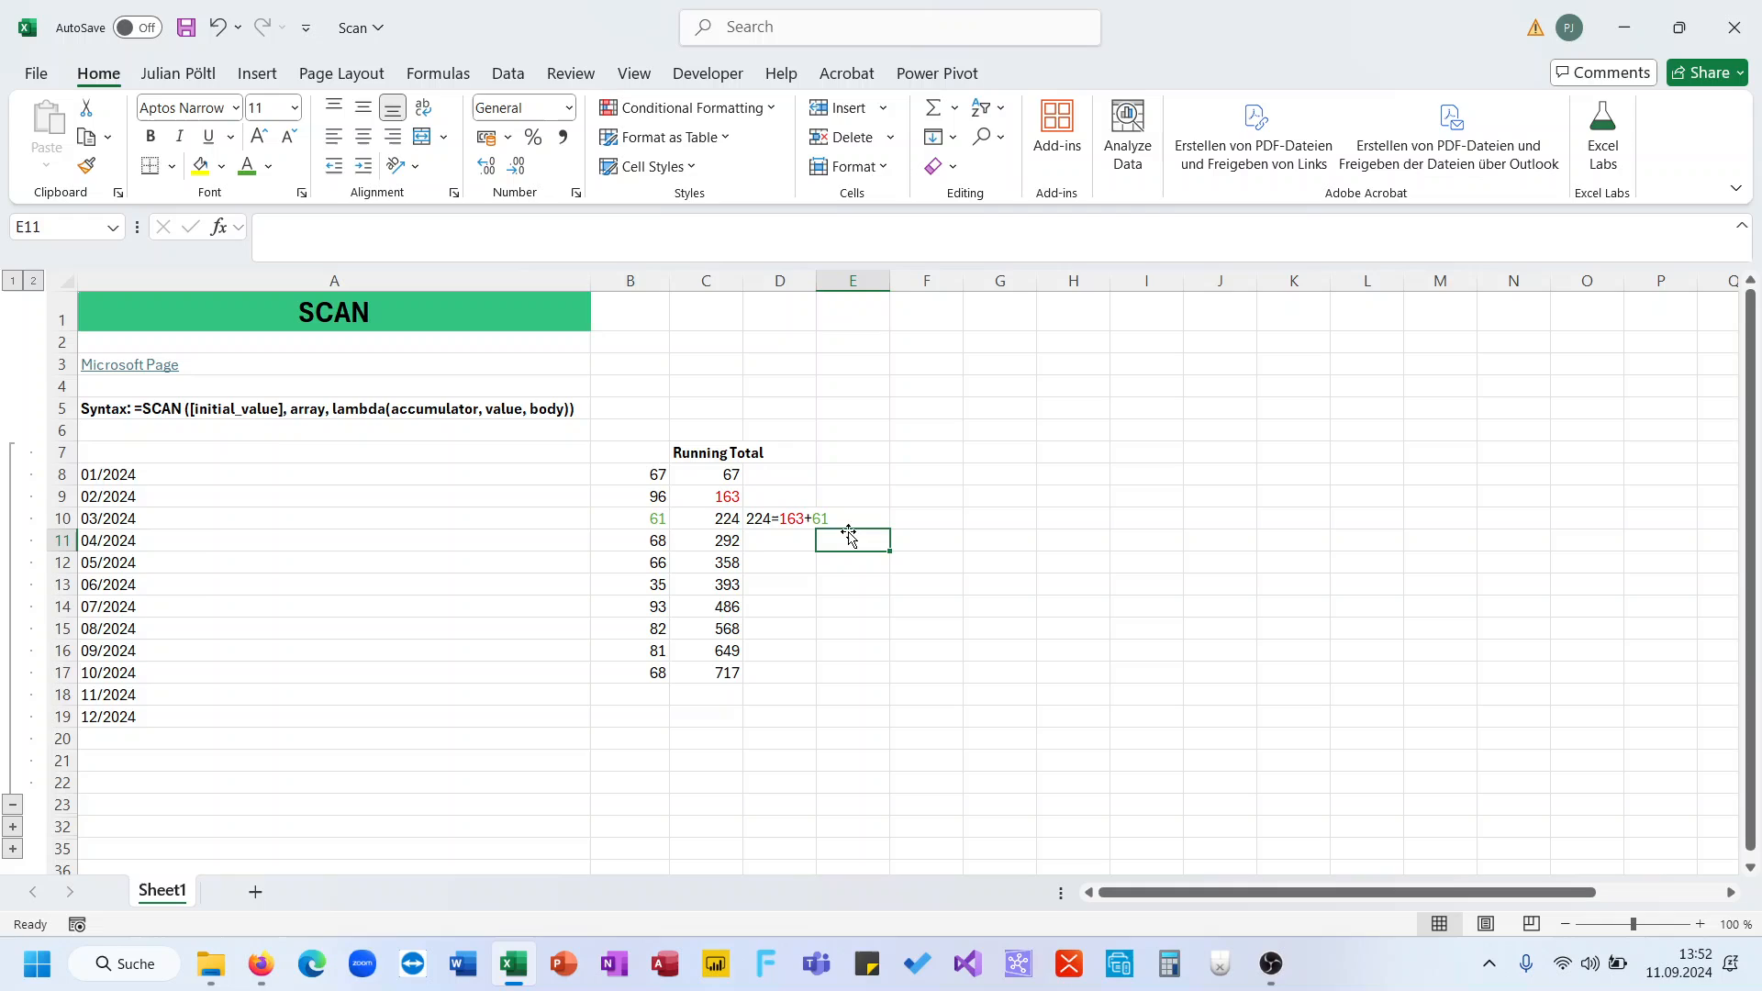
pyautogui.click(780, 518)
pyautogui.click(714, 502)
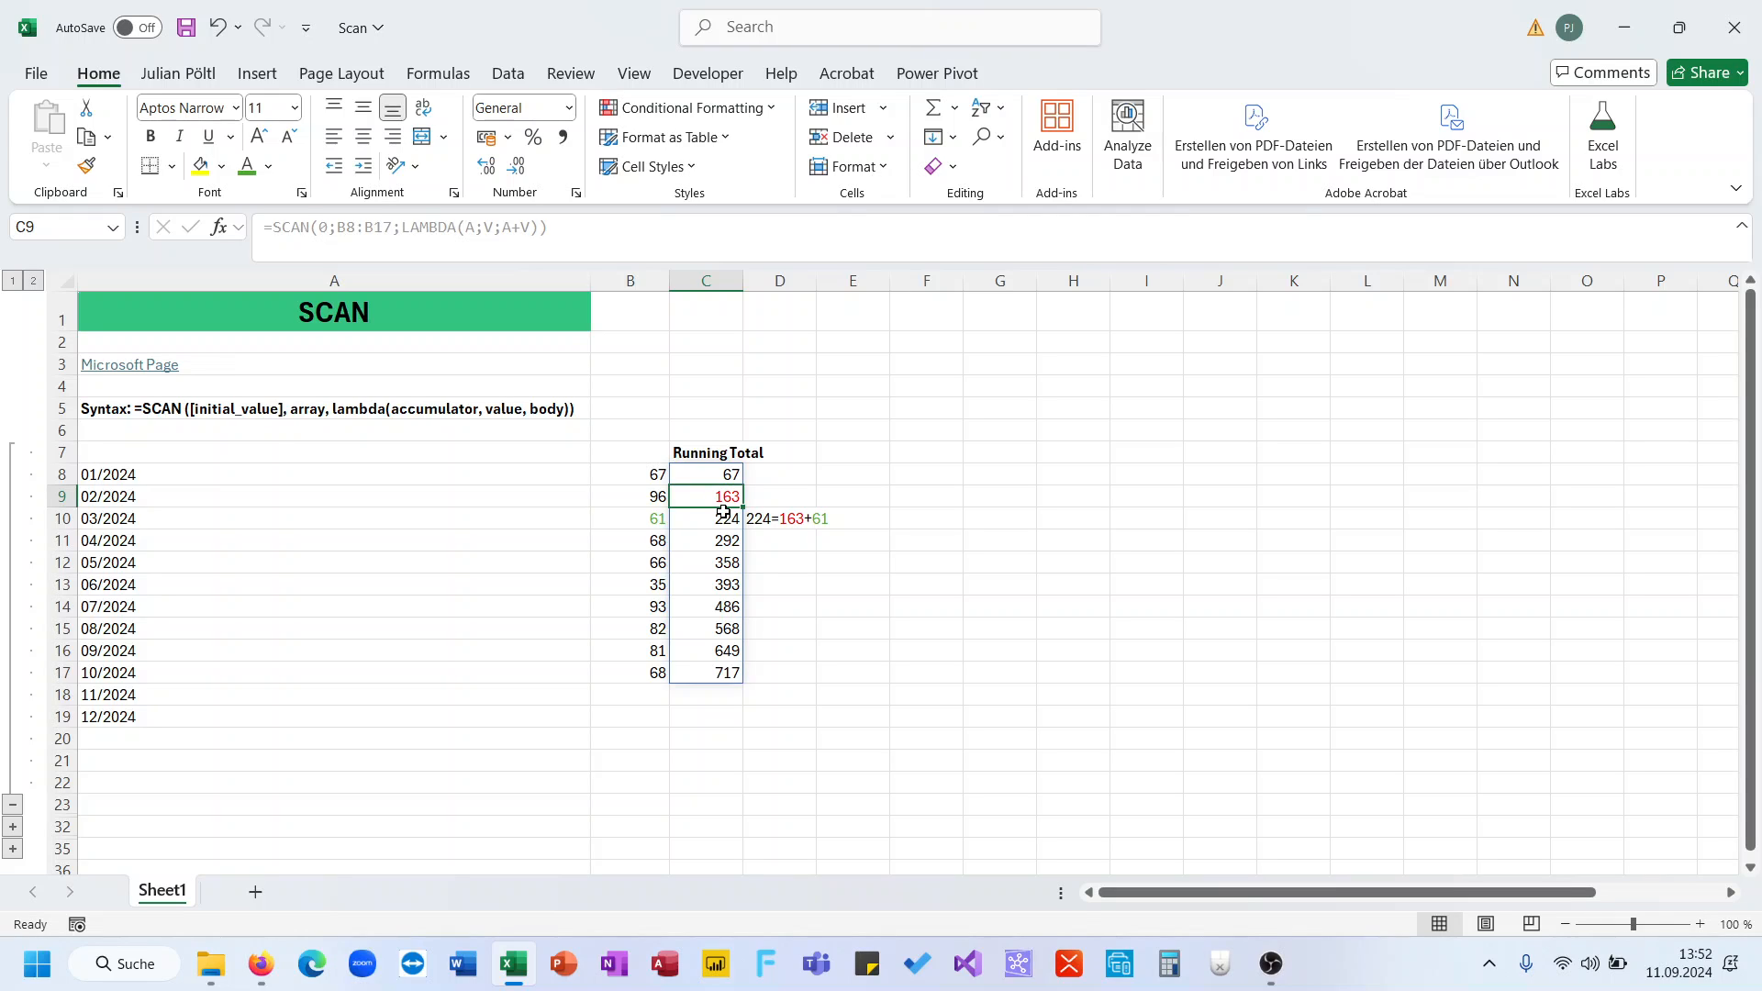
# - Inspect B10 and the running total formula in C10
pyautogui.click(655, 520)
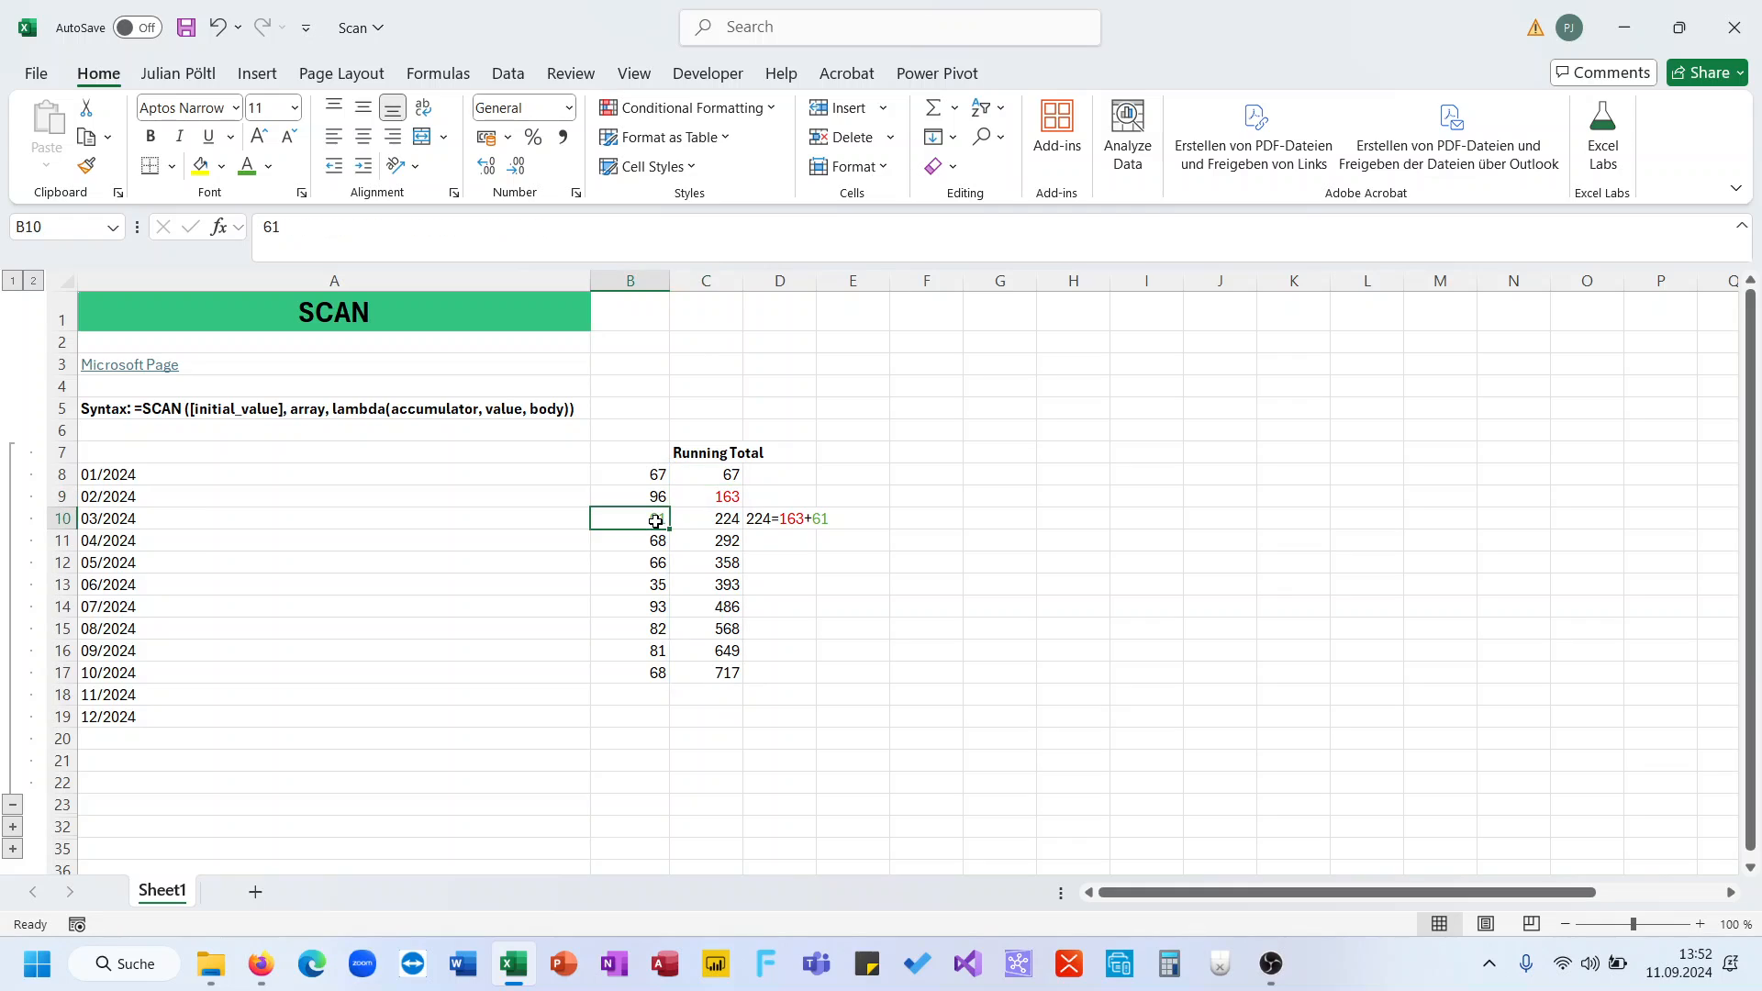
pyautogui.moveTo(654, 519); pyautogui.dragTo(695, 520)
pyautogui.click(705, 520)
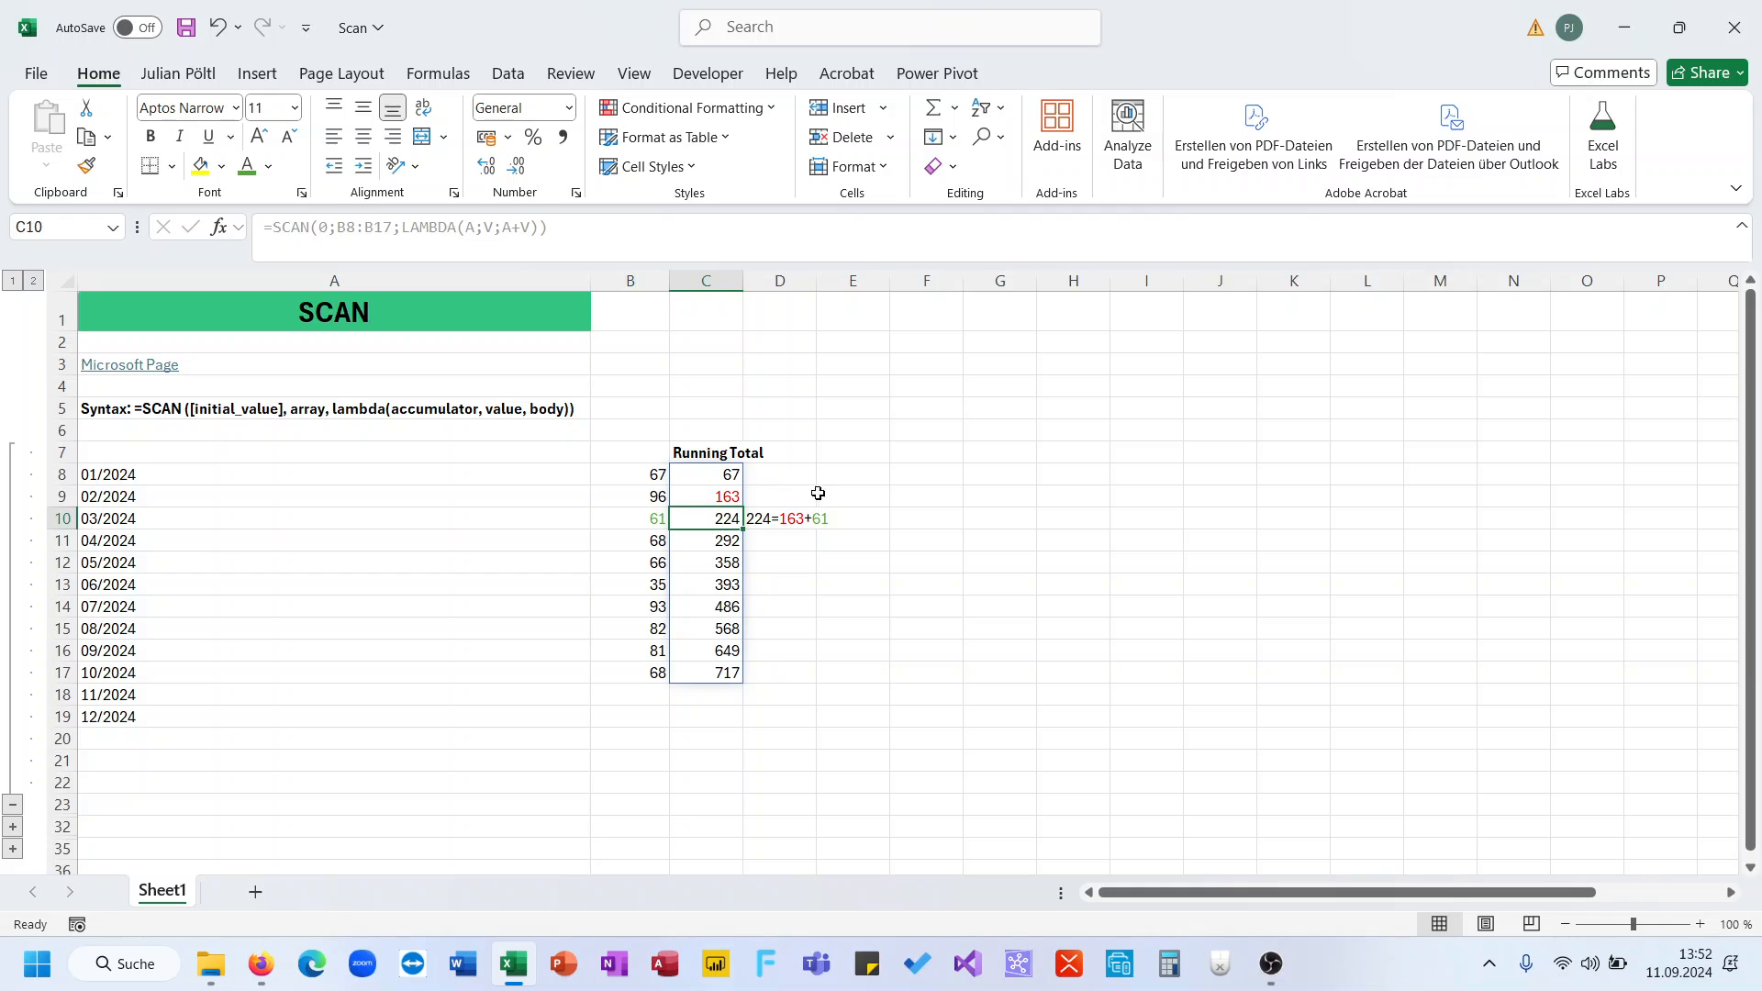
# - Enter =C8 in E8 and =E8+B9 in E9, filling it down to E17
pyautogui.click(846, 476)
pyautogui.write('=')
pyautogui.press('Left')
pyautogui.press('Left')
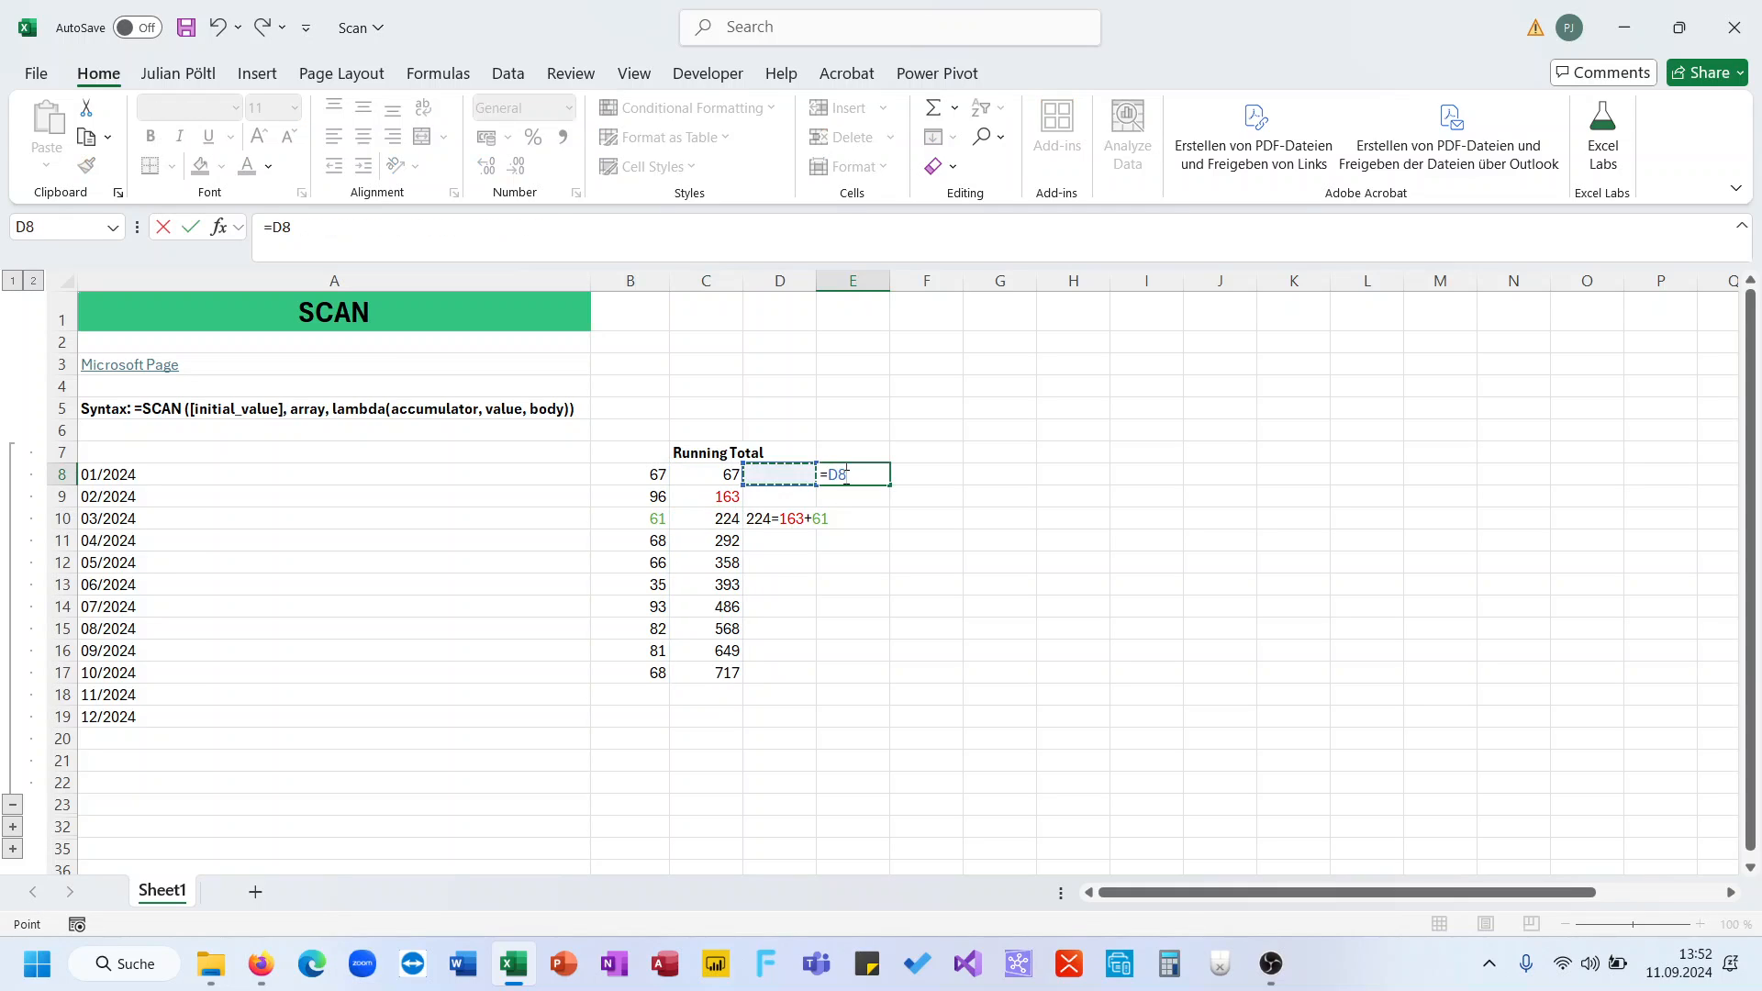
pyautogui.press('Return')
pyautogui.write('=')
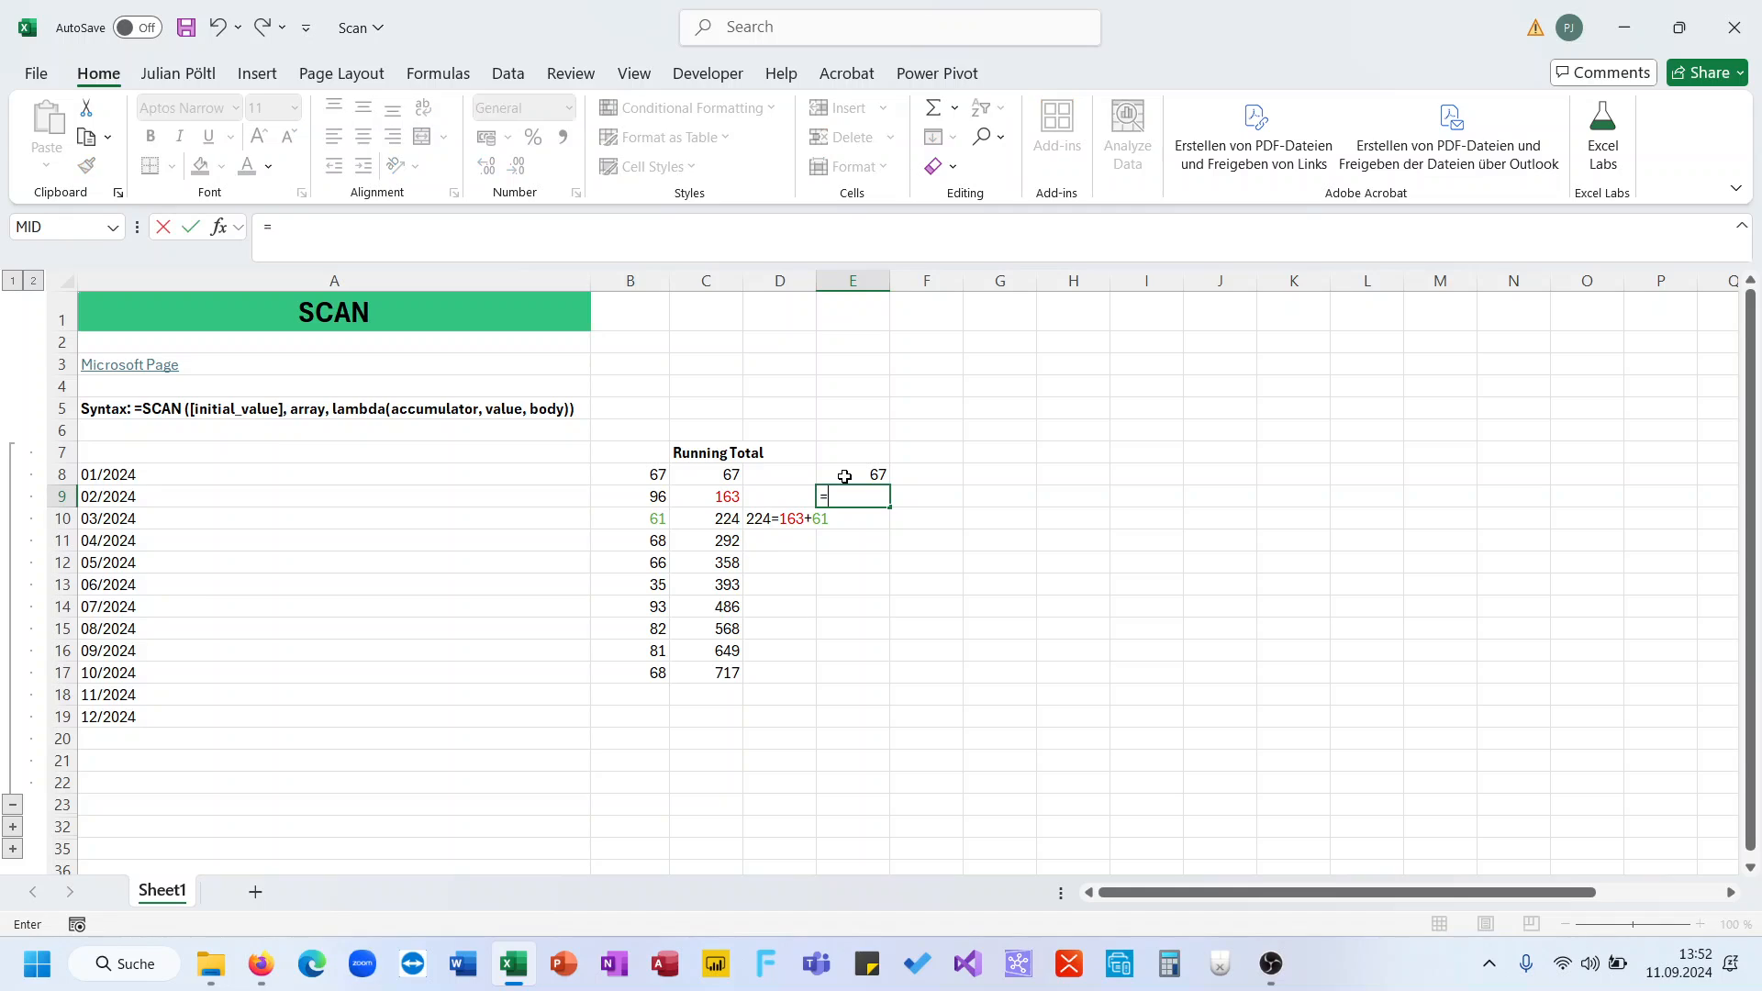
pyautogui.press('Up')
pyautogui.write('+')
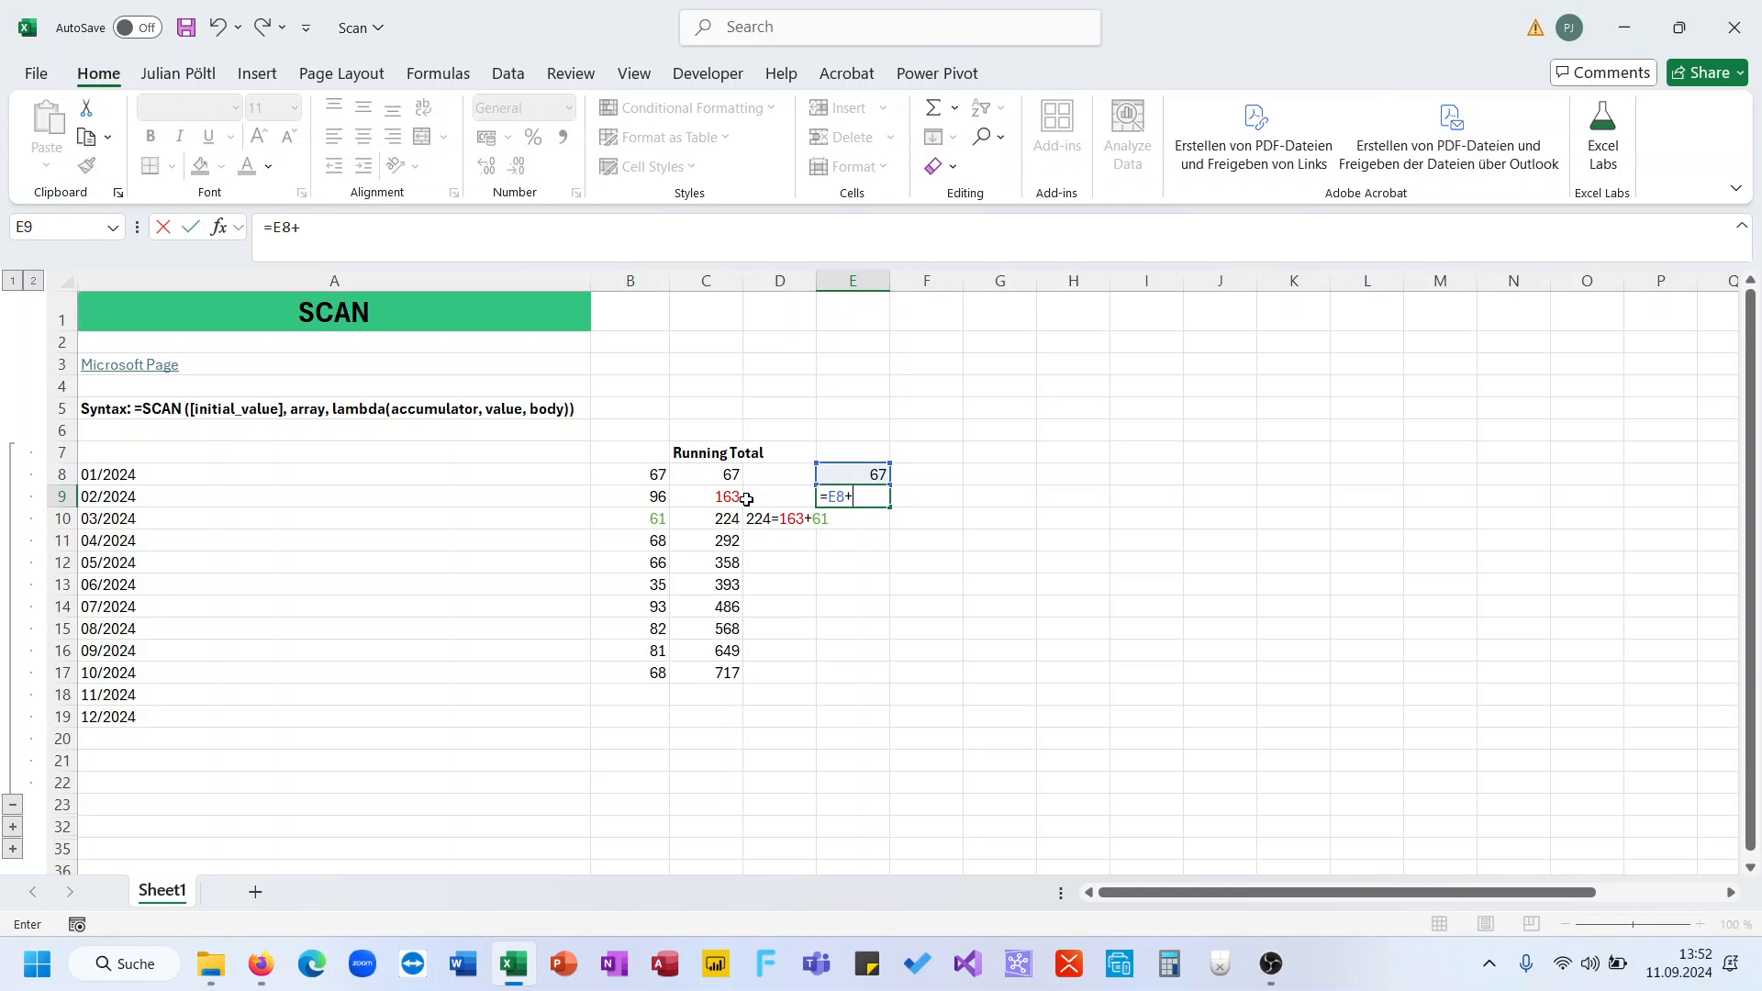
pyautogui.click(655, 503)
pyautogui.press('Return')
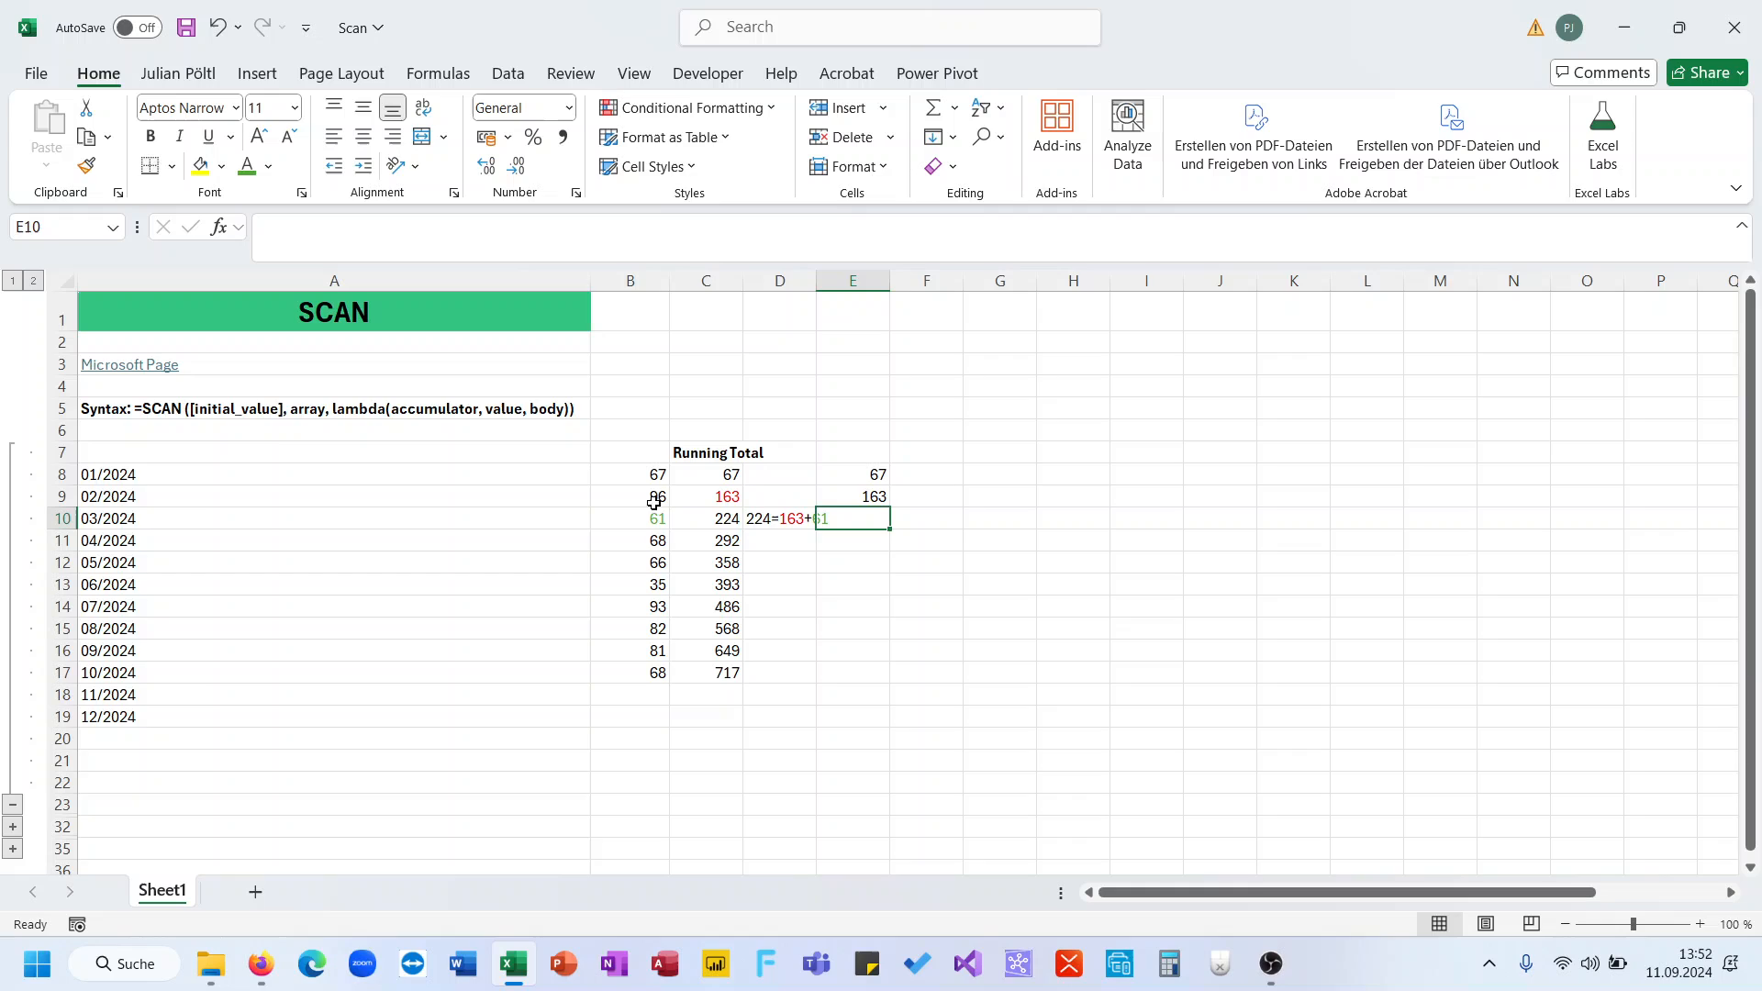
pyautogui.click(871, 496)
pyautogui.moveTo(887, 505); pyautogui.dragTo(889, 679)
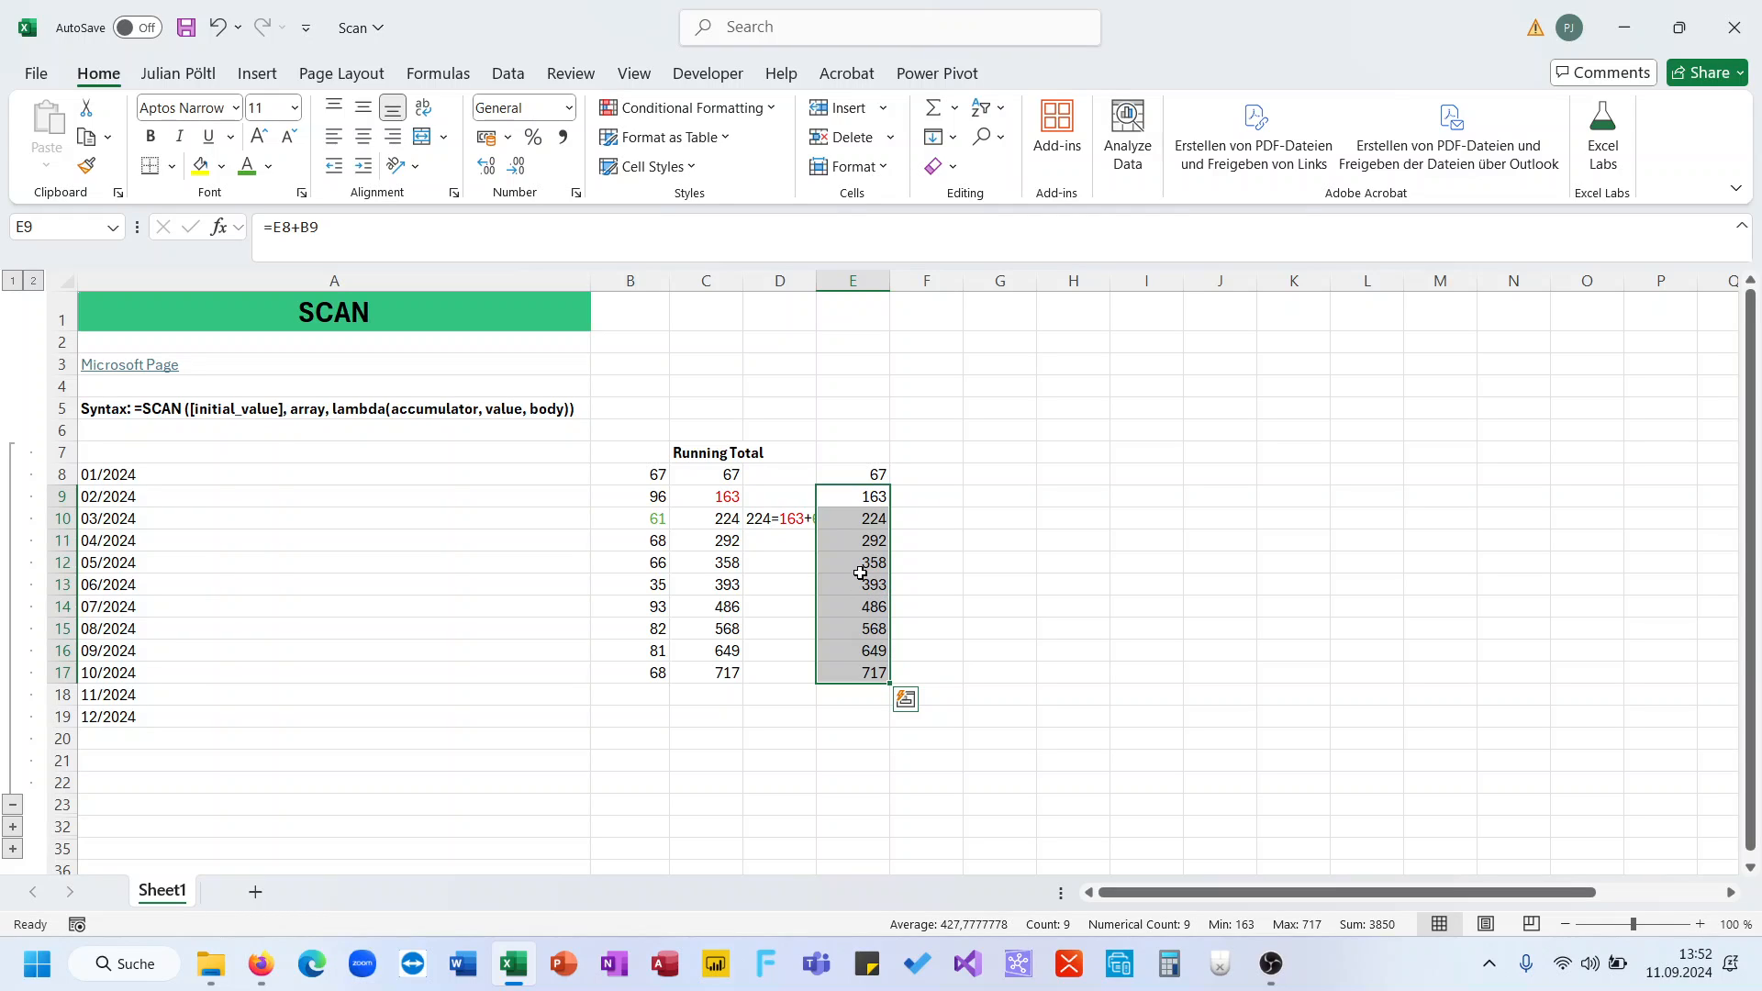
pyautogui.click(737, 565)
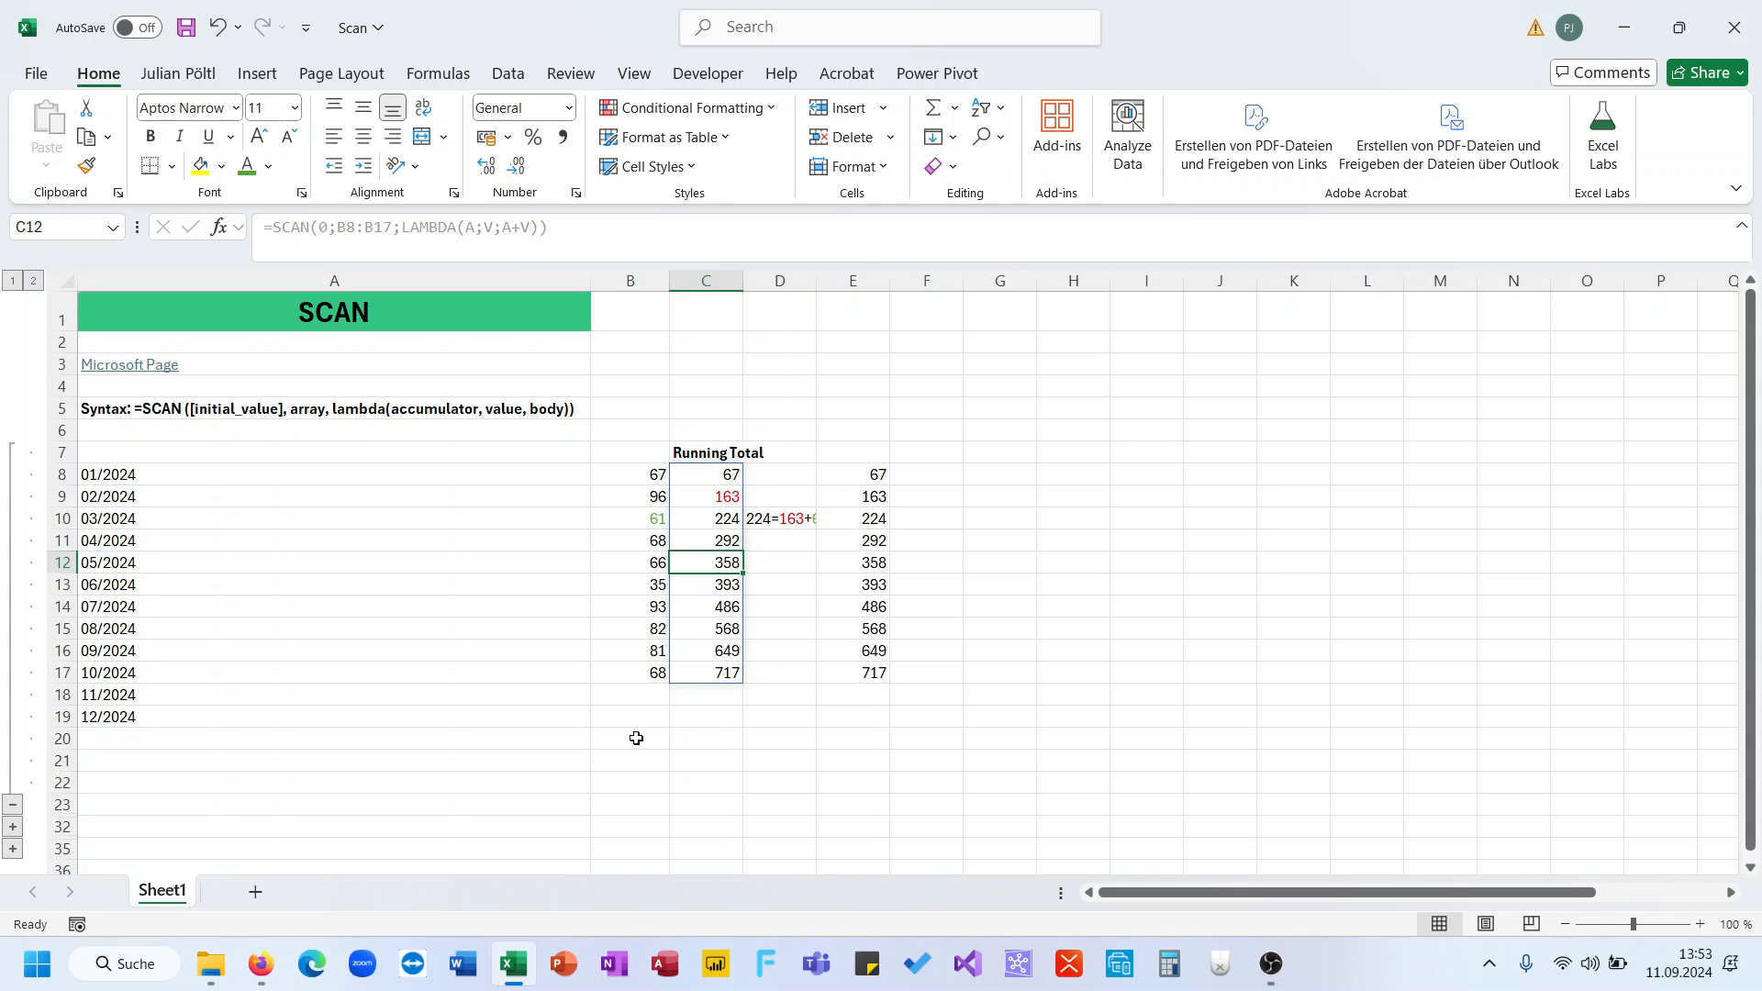
# - Expand the hidden Highest Row Number (Running) rows and select A26 below the reference list
pyautogui.scroll(-2, 637, 735)
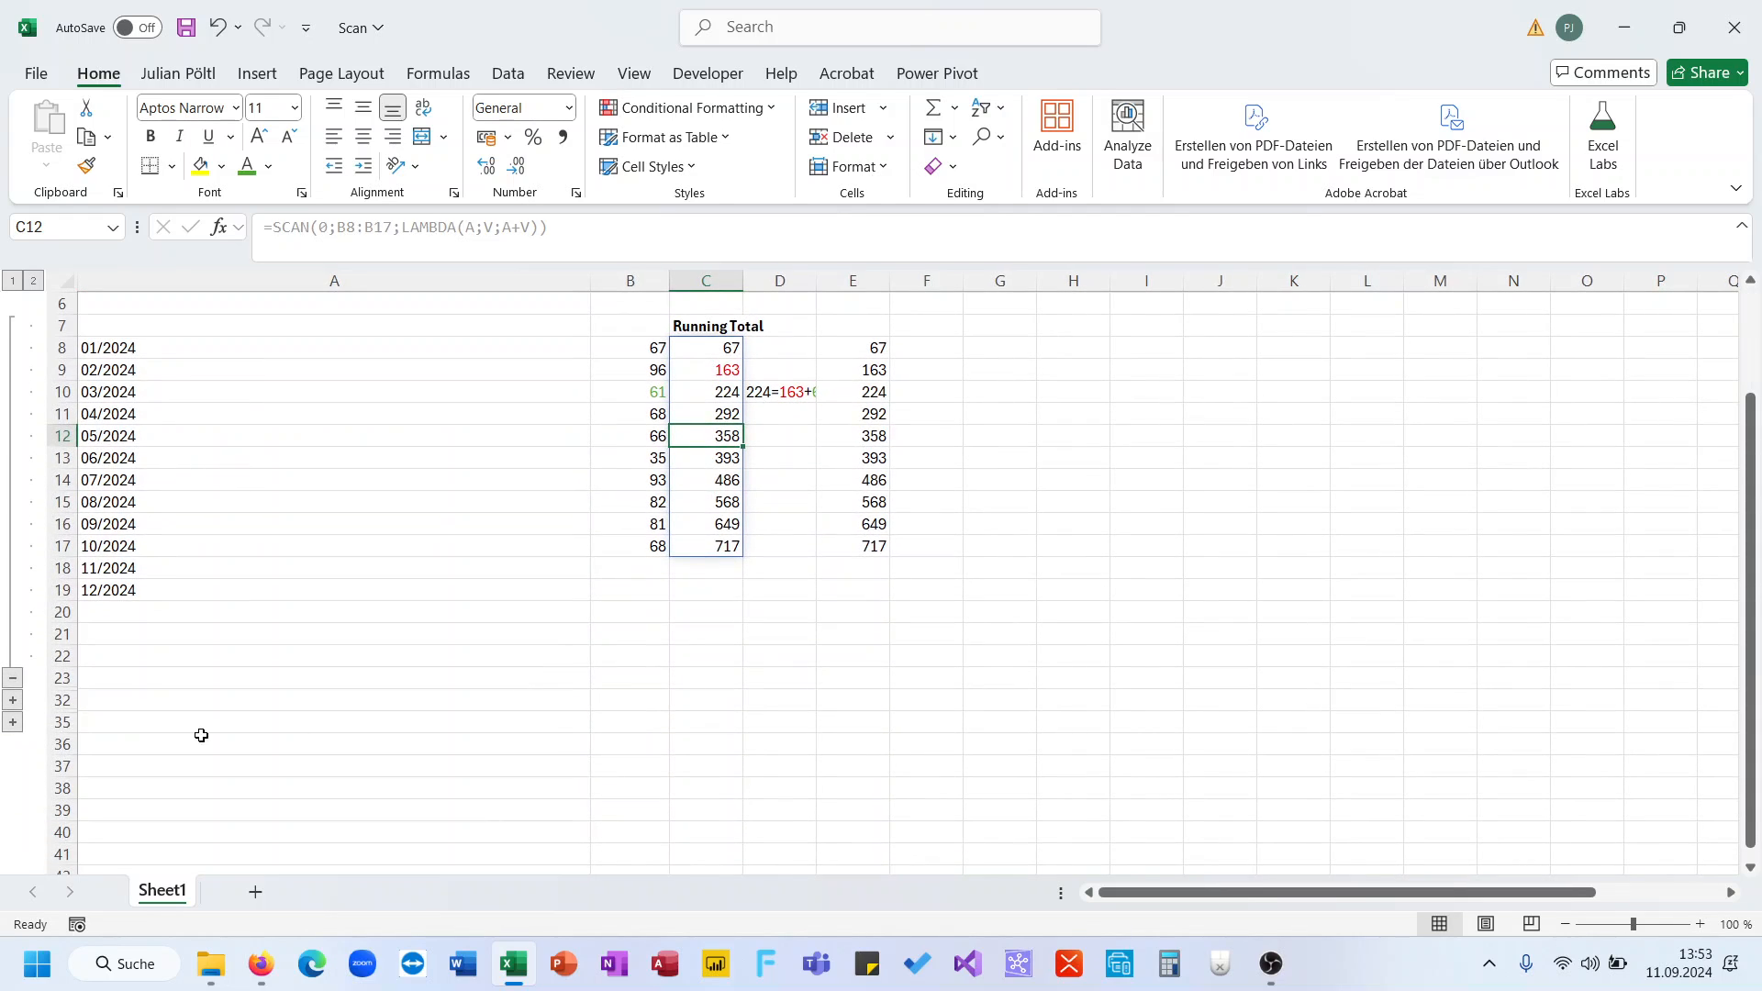
pyautogui.click(12, 701)
pyautogui.scroll(-2, 425, 636)
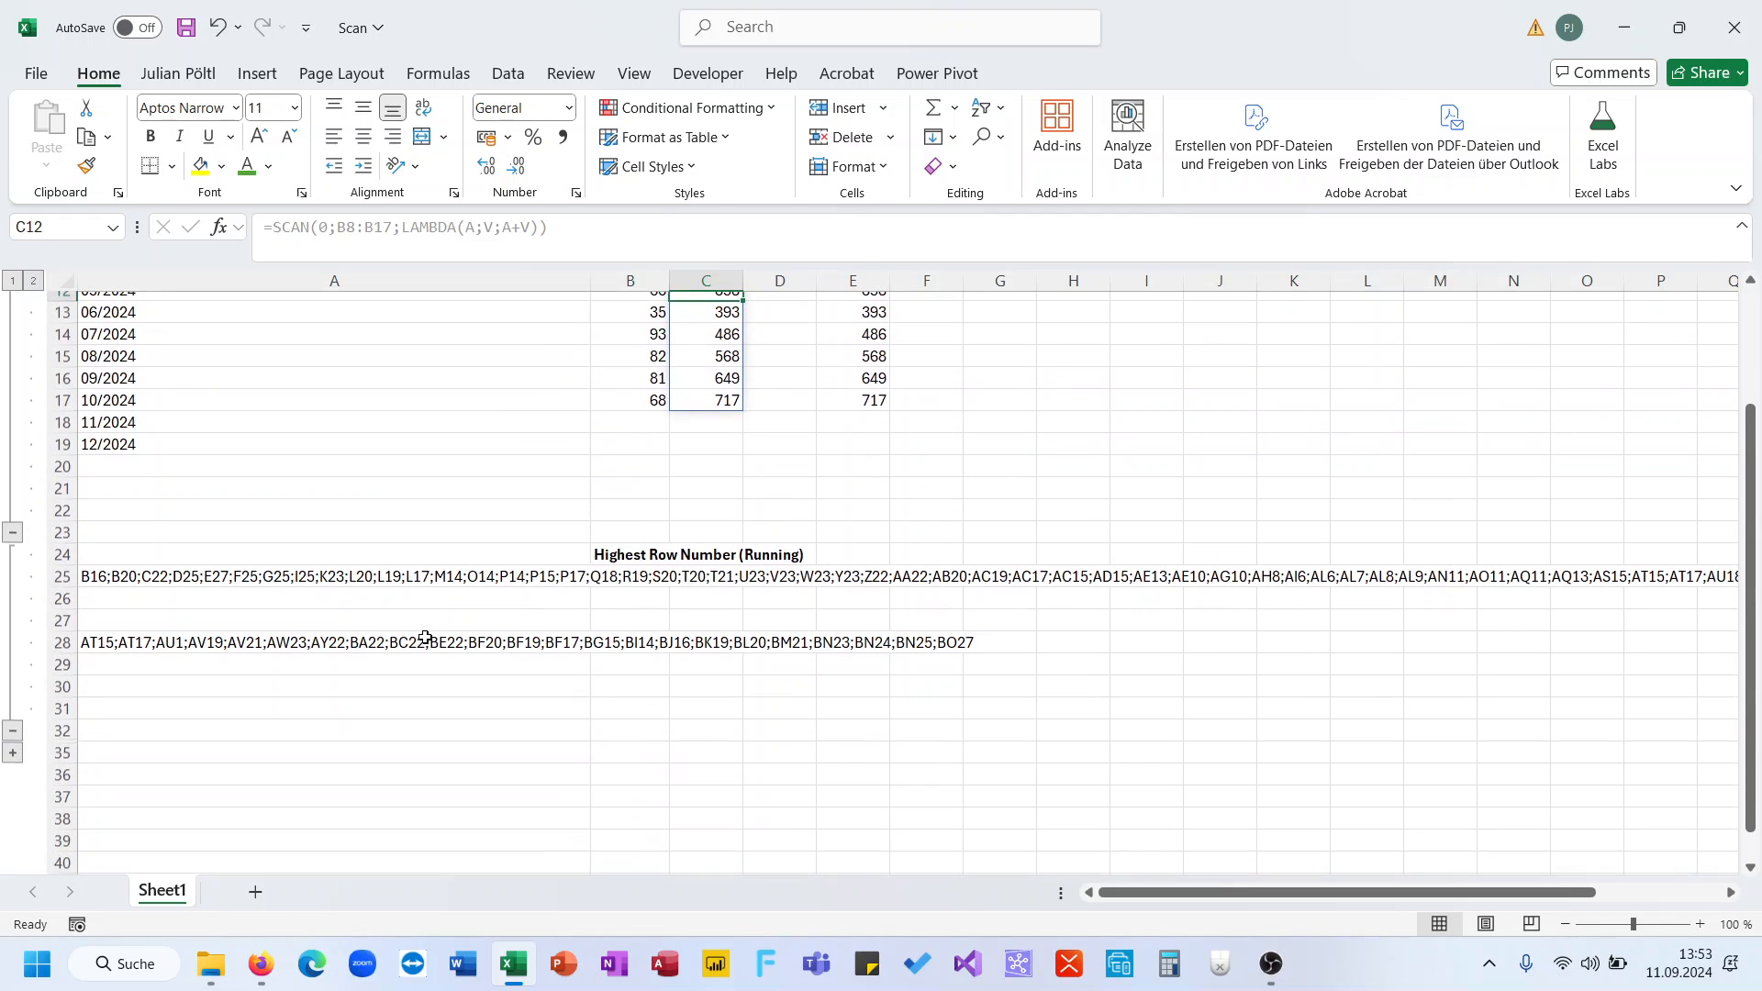
pyautogui.click(493, 604)
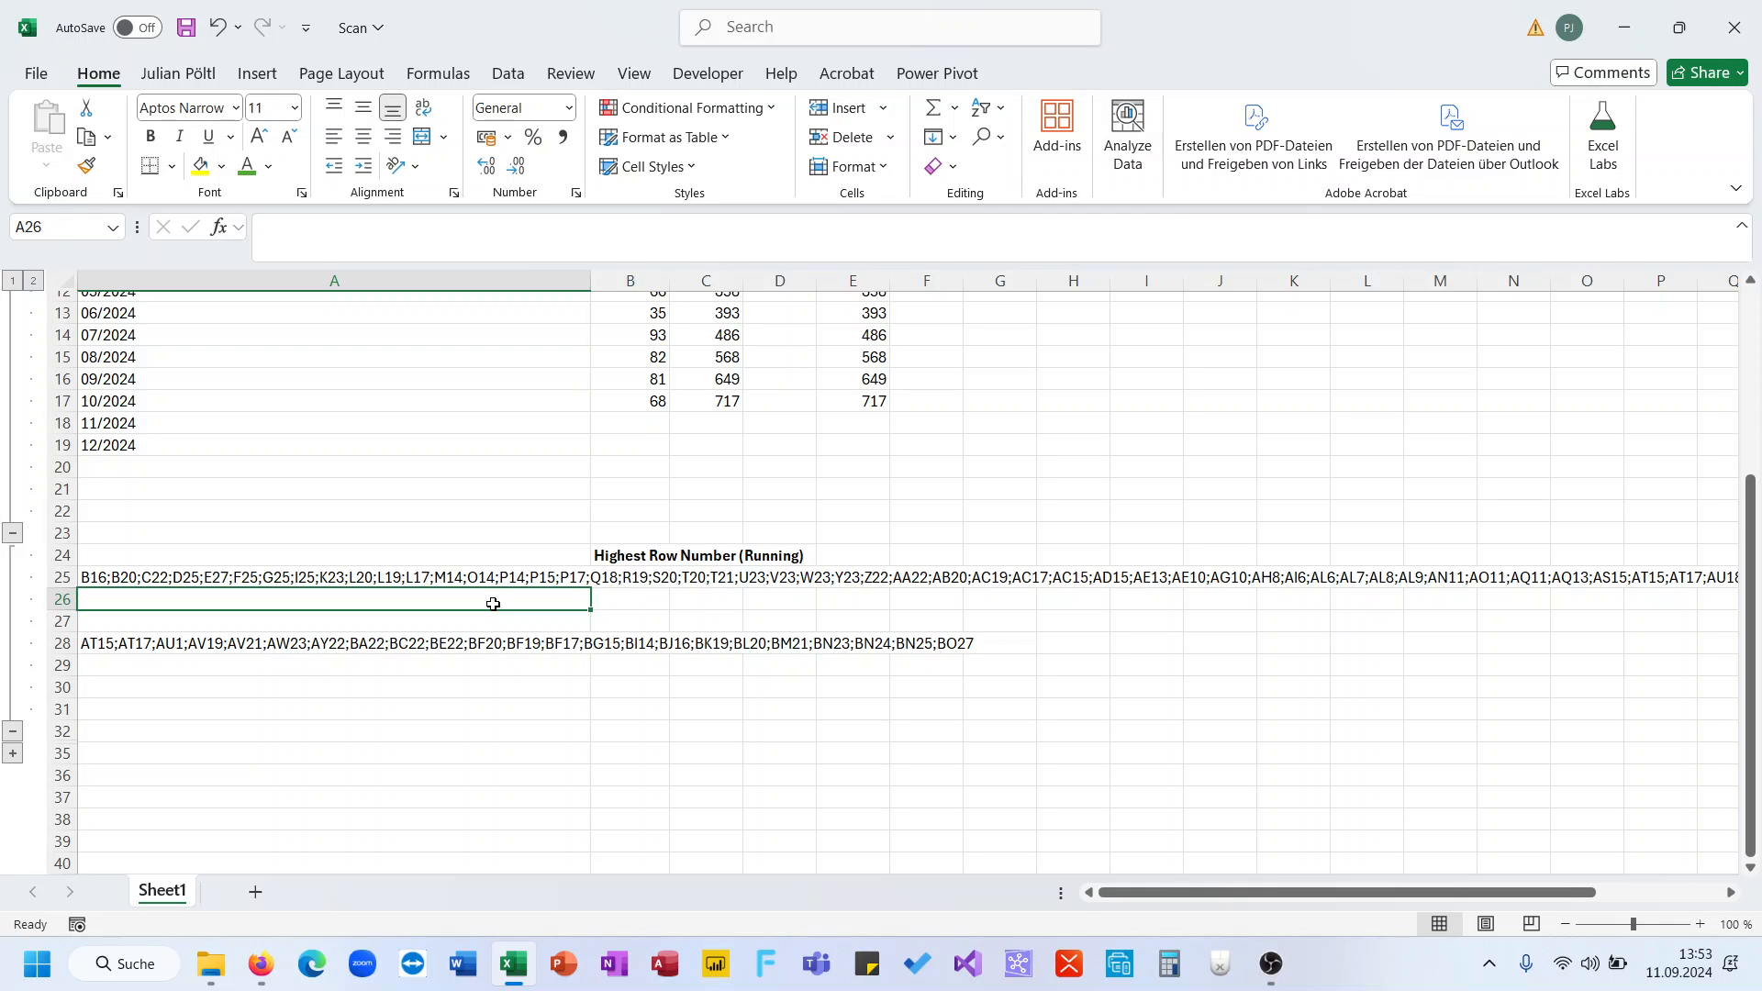
pyautogui.hscroll(2, 644, 602)
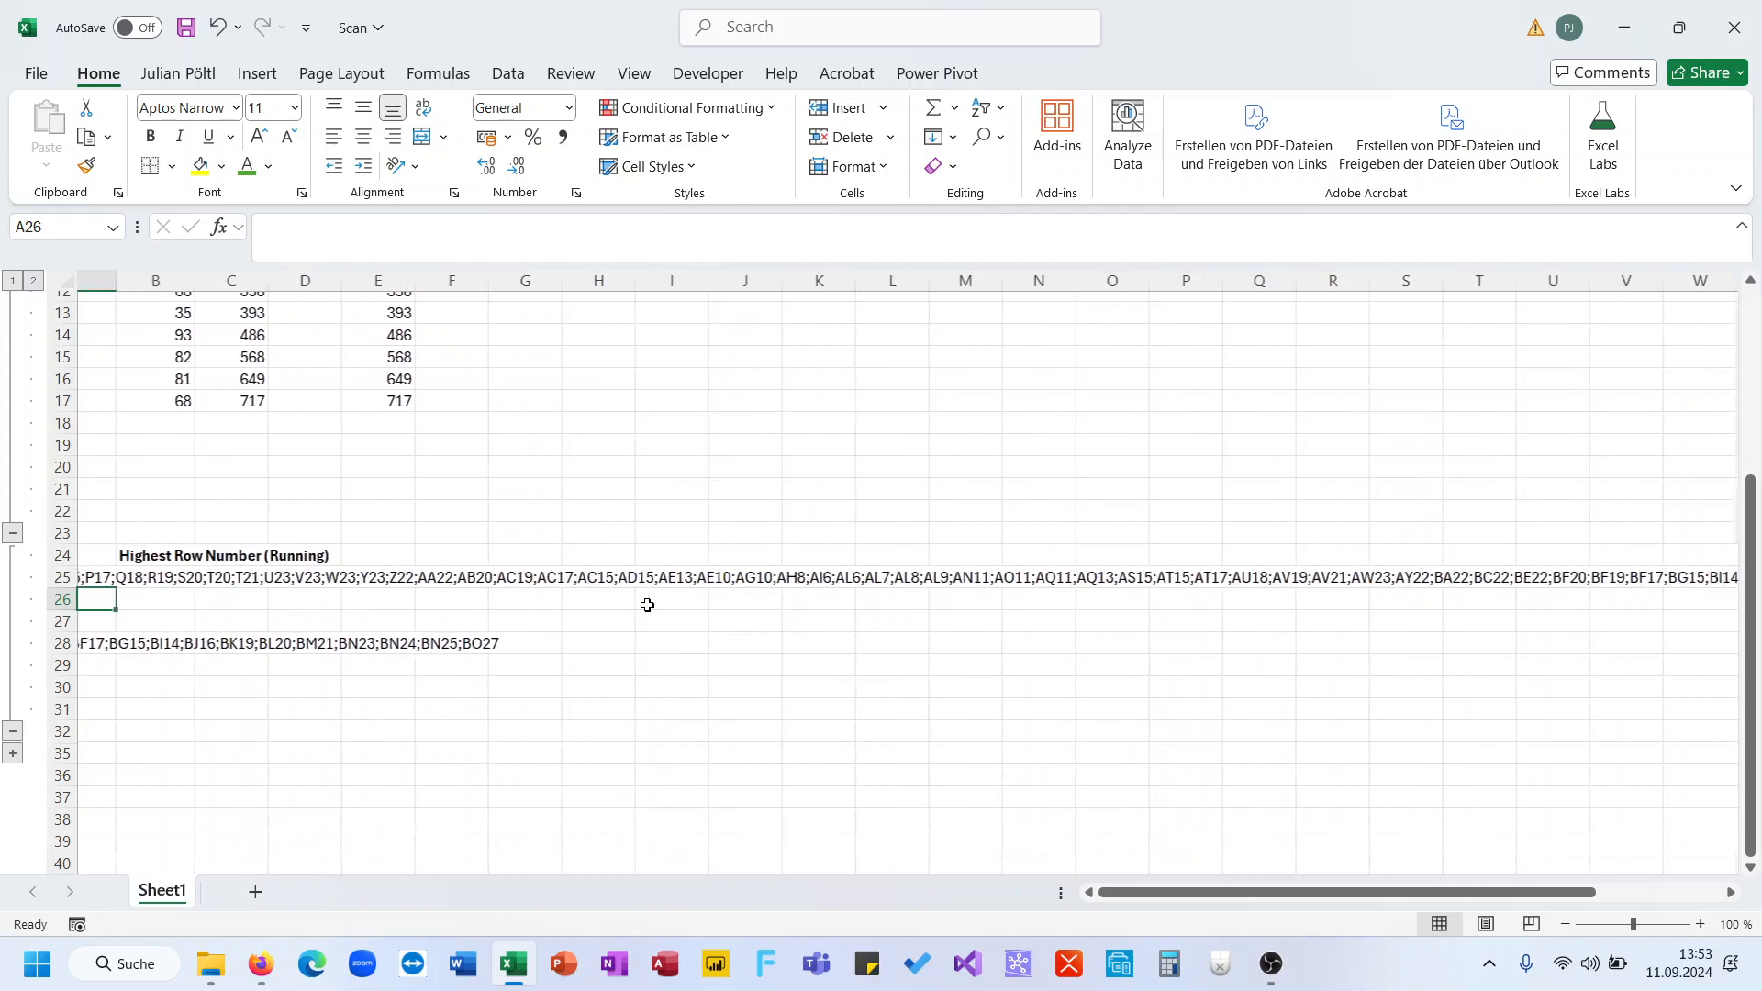
pyautogui.hscroll(-2, 644, 602)
pyautogui.hscroll(2, 647, 605)
pyautogui.hscroll(-2, 647, 605)
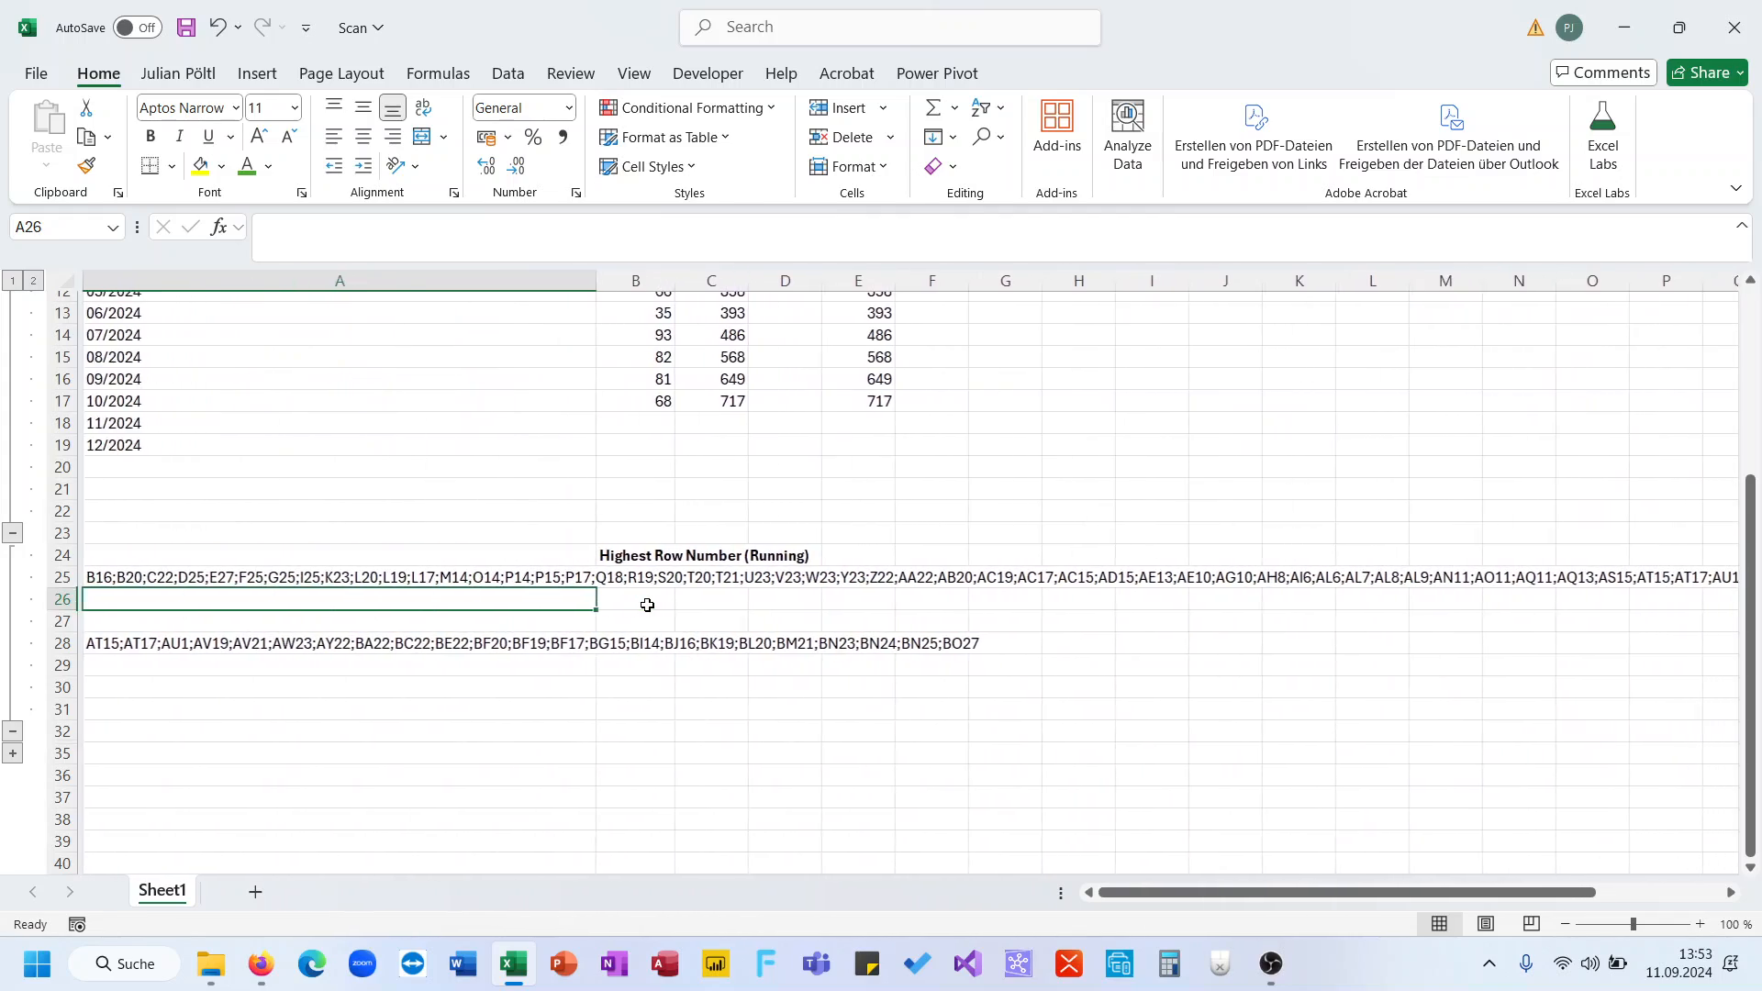
pyautogui.hscroll(5, 646, 605)
pyautogui.hscroll(-5, 647, 605)
pyautogui.hscroll(6, 646, 605)
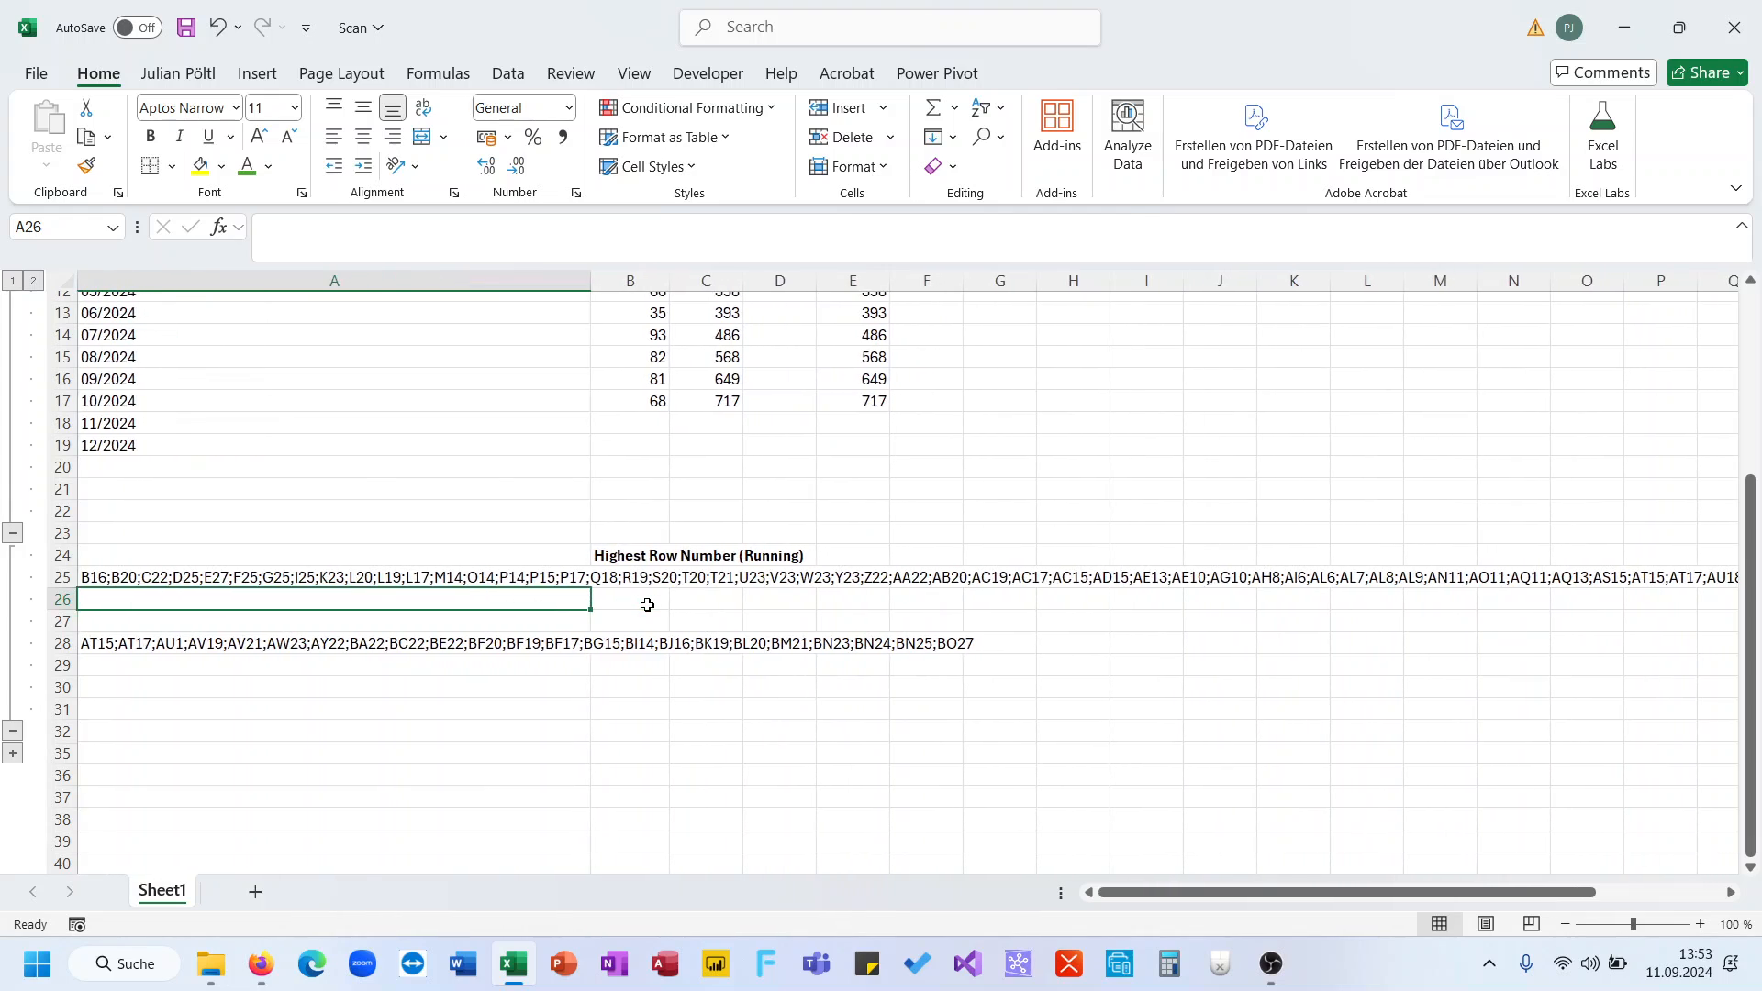
pyautogui.hscroll(-4, 647, 605)
pyautogui.hscroll(-3, 647, 605)
# - Enter =TEXTSPLIT(A25;";") in A26 to spill B16, B20, C22… across row 26
pyautogui.write('=Texts')
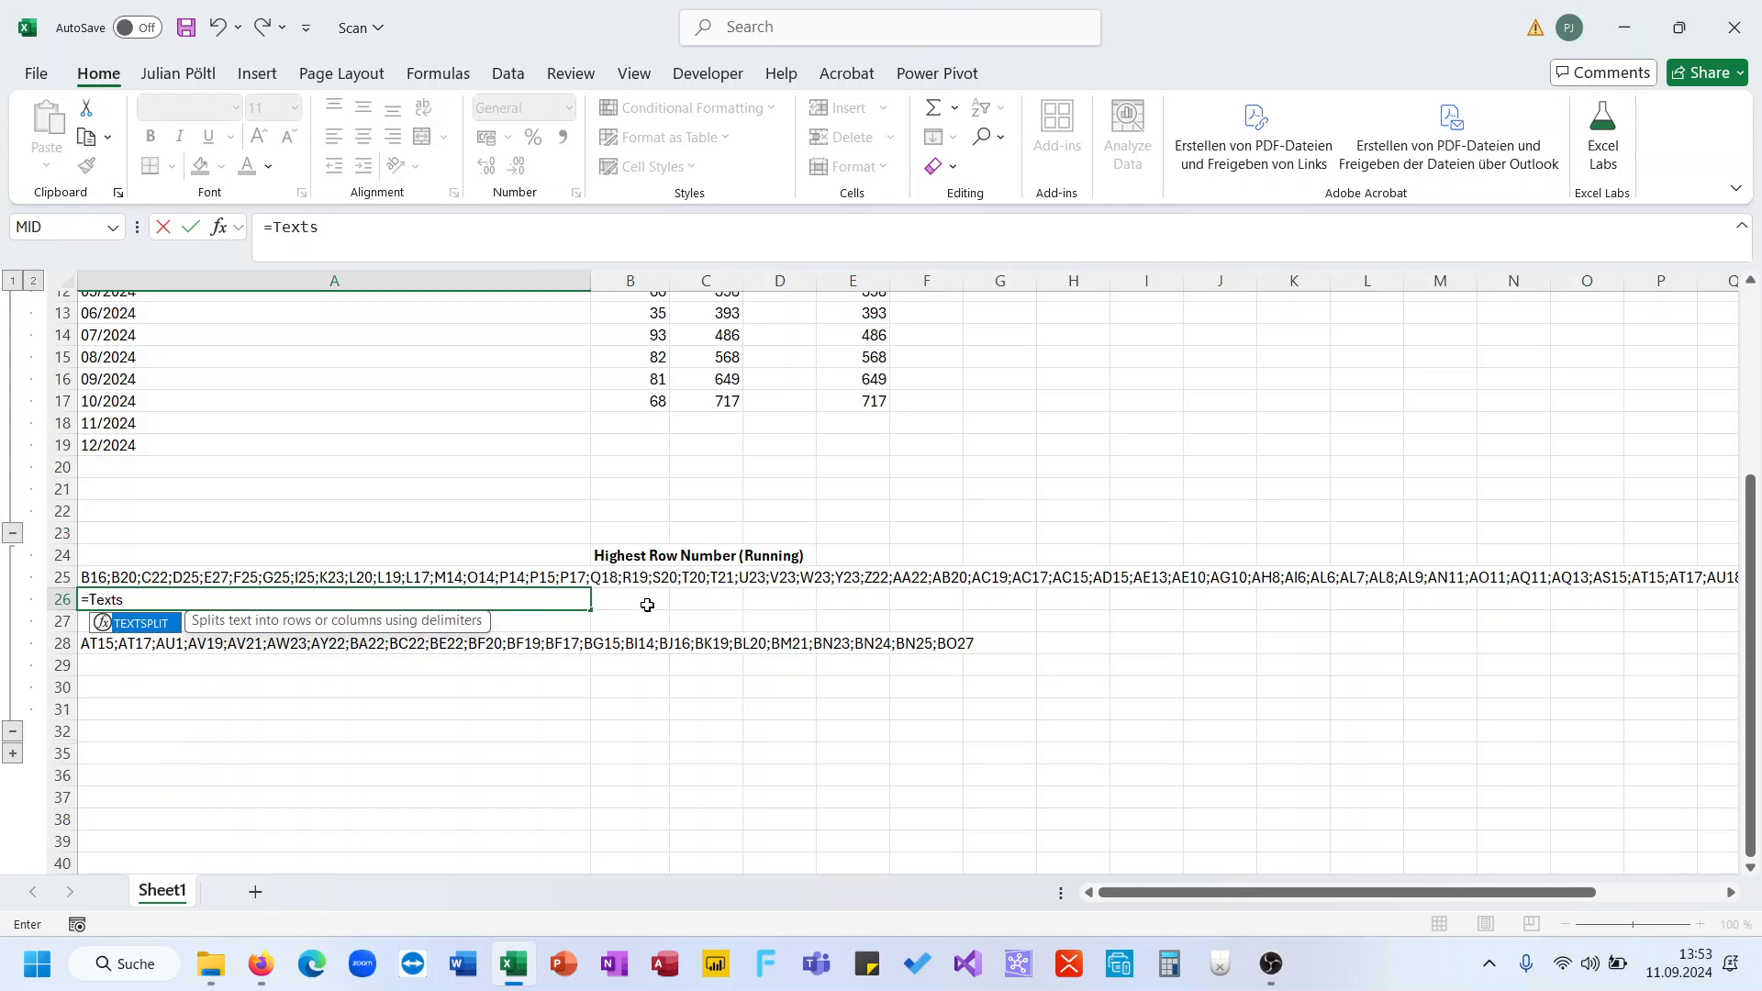
pyautogui.press('Tab')
pyautogui.press('Up')
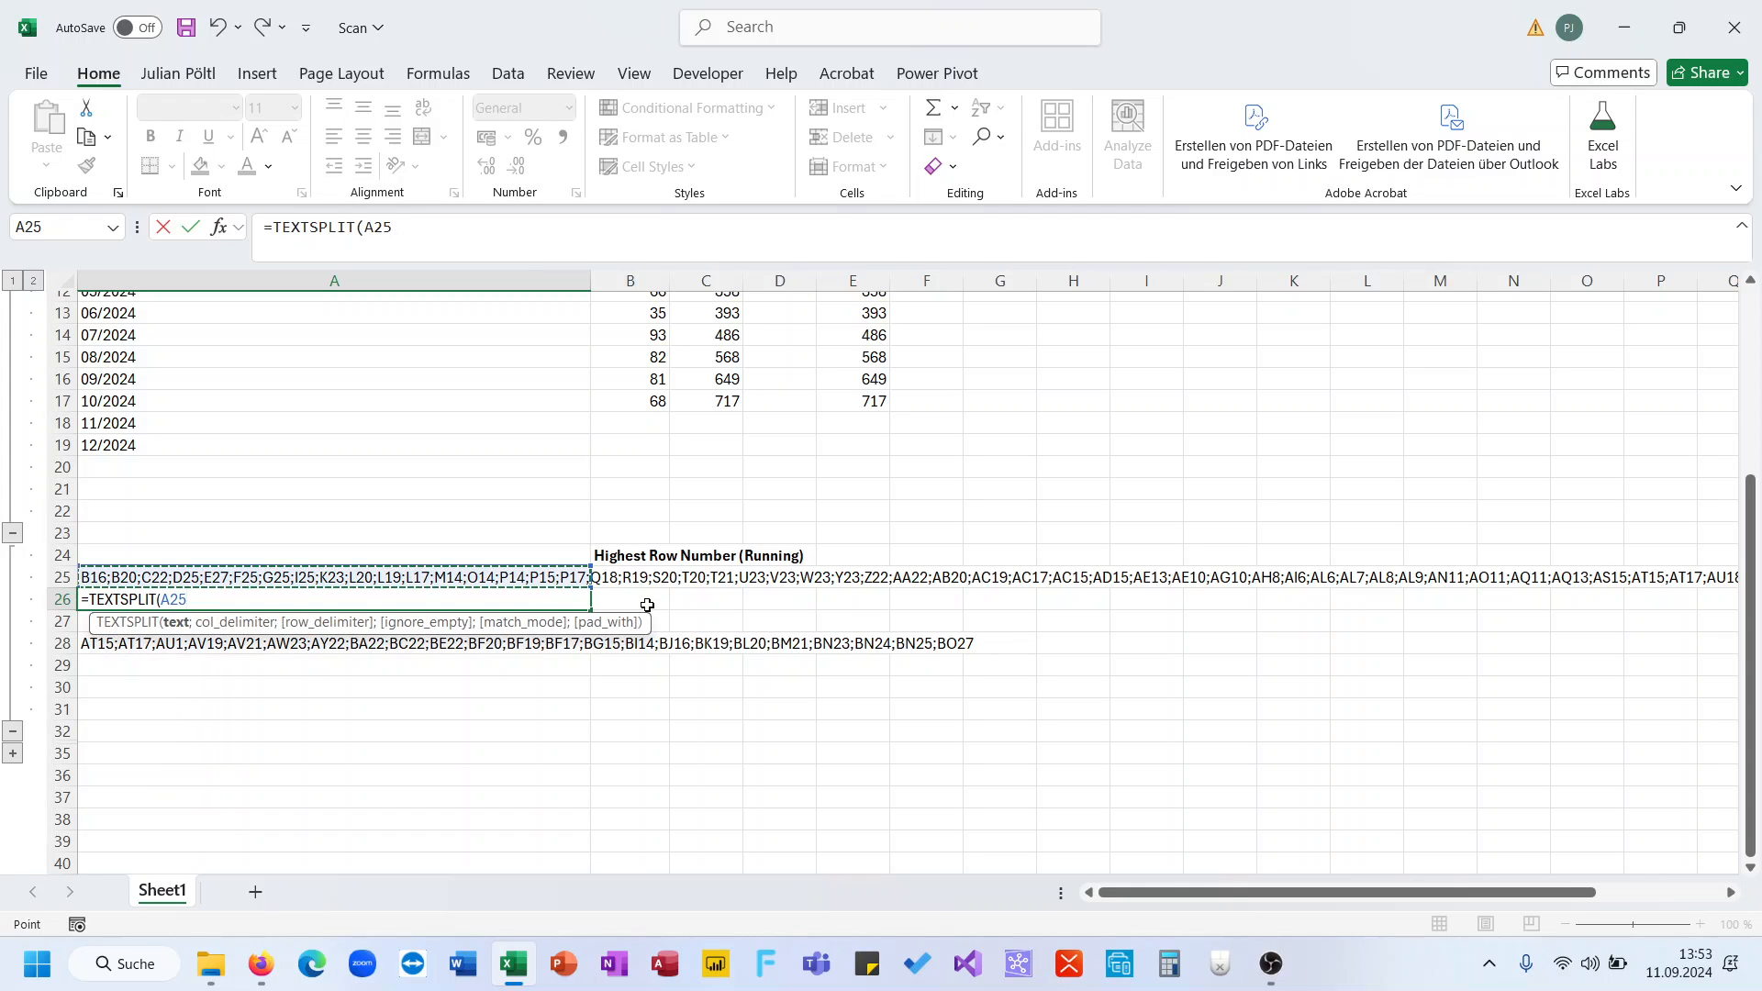
pyautogui.write(';";")')
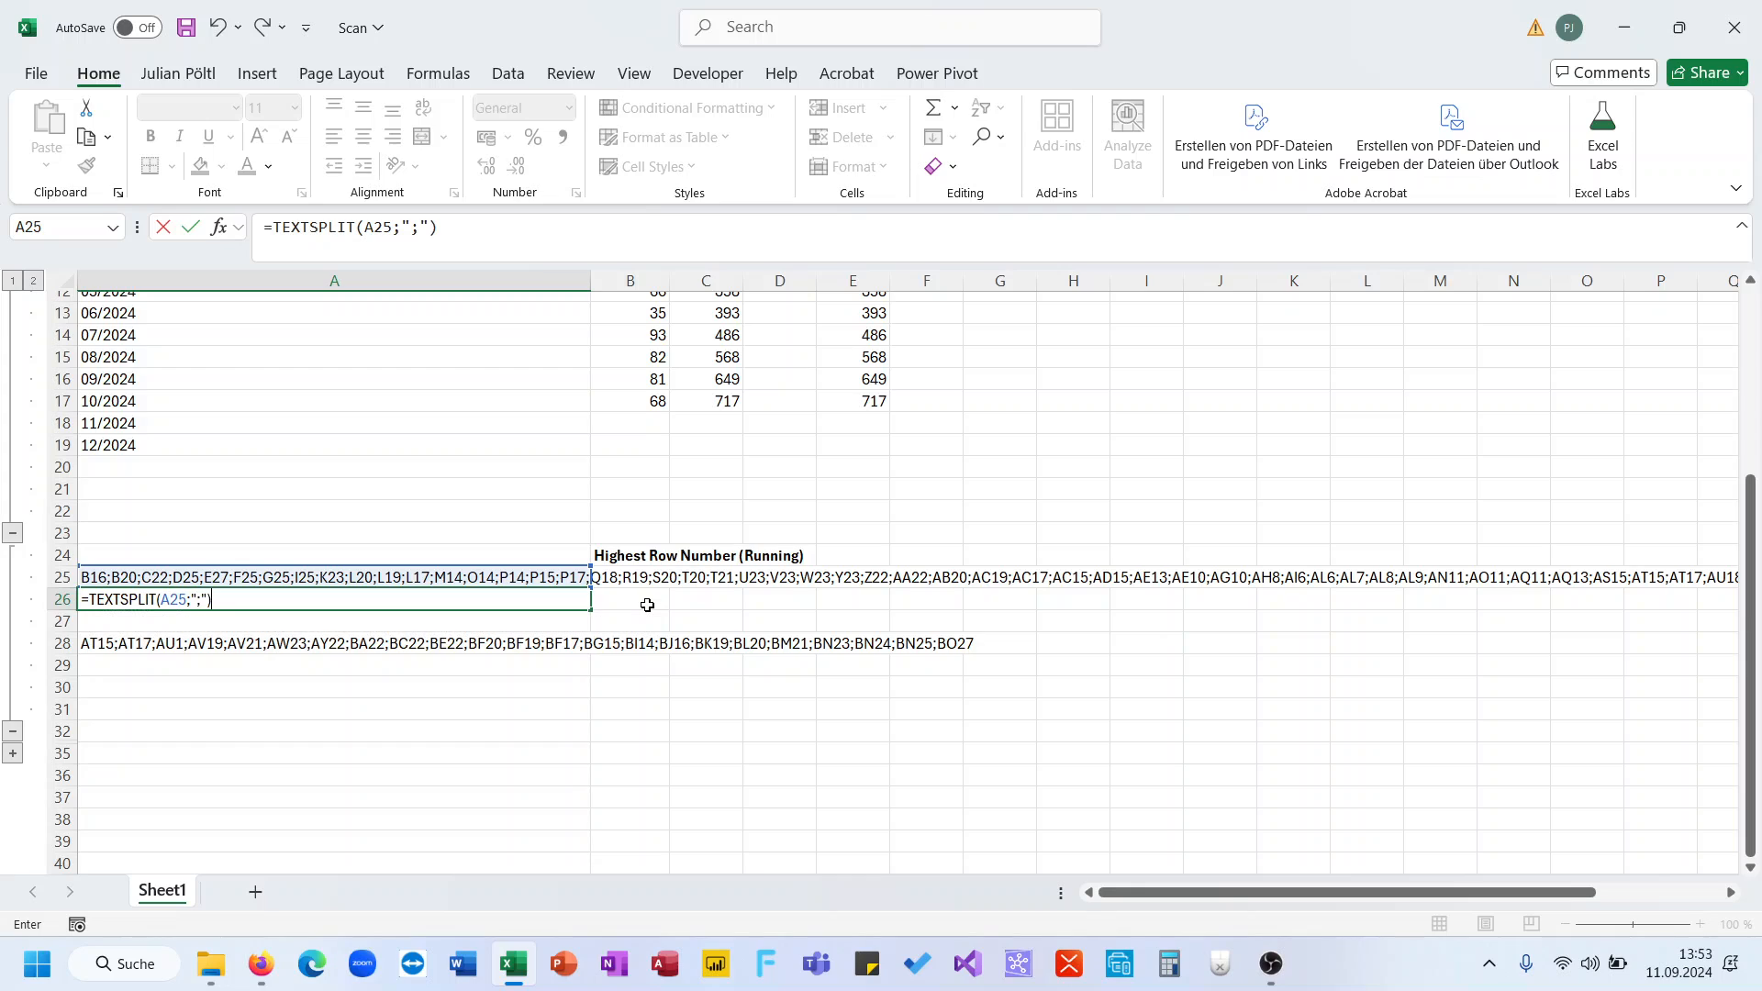
pyautogui.press('Return')
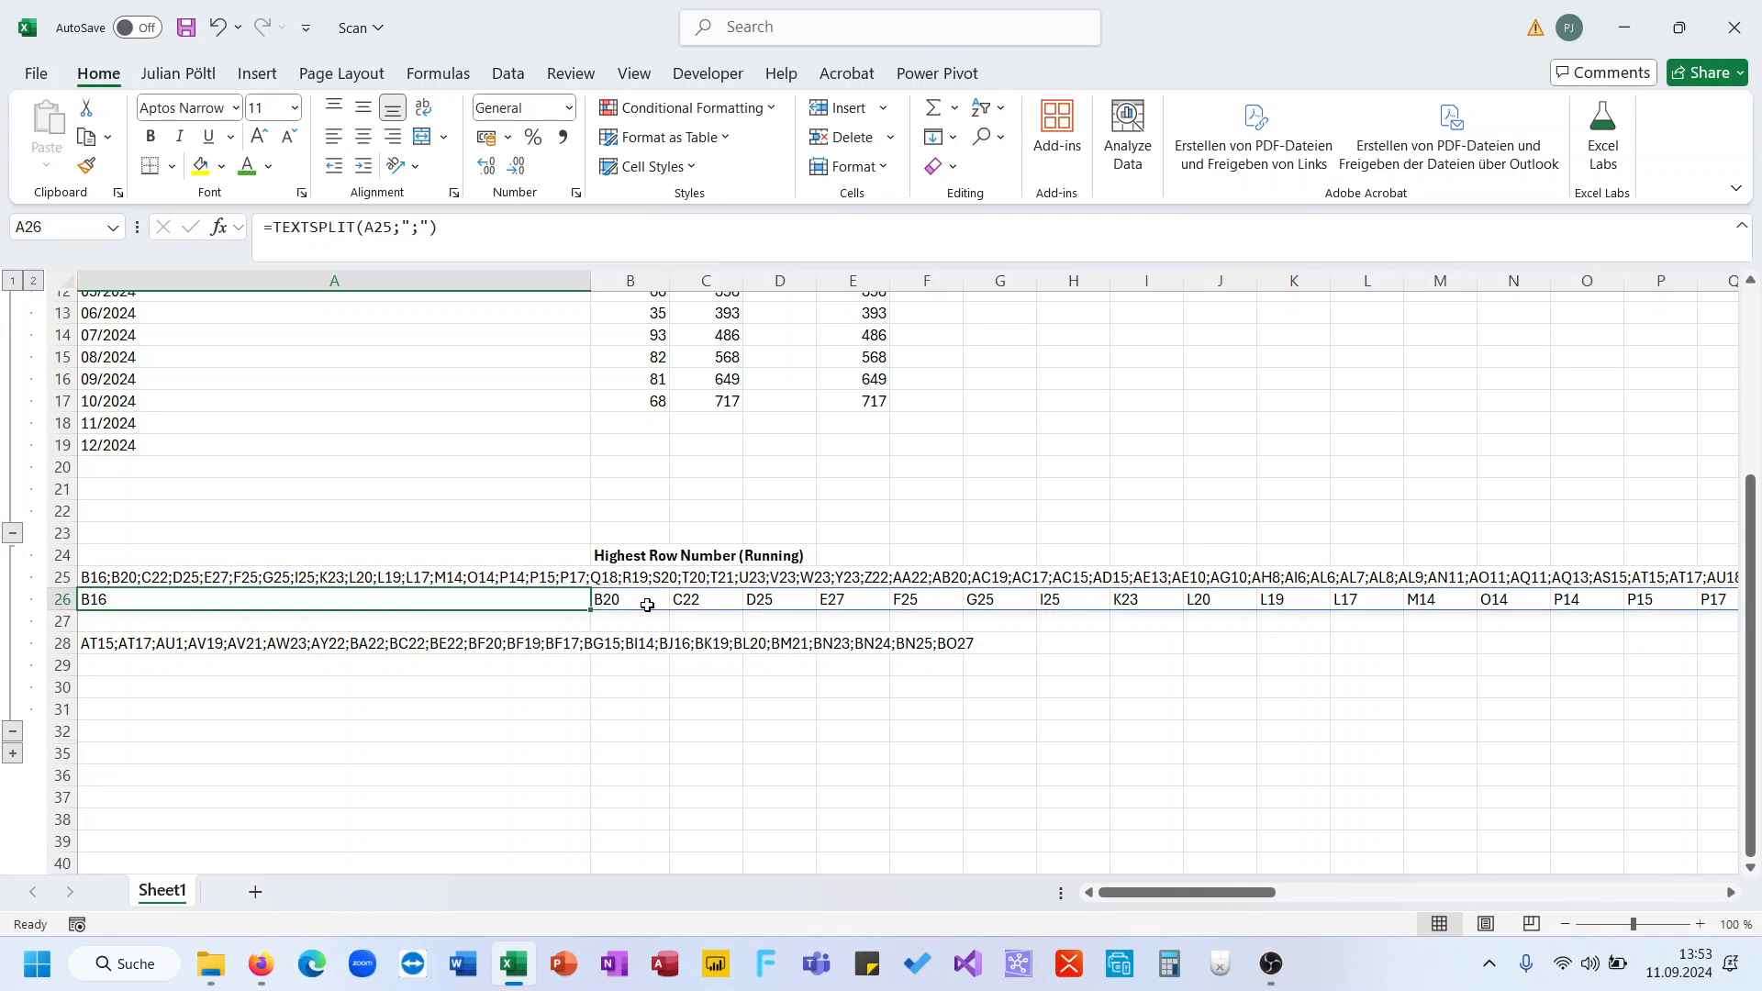
# - Enter =SCAN(0;A26#;LAMBDA(A;V;MAX(A;ROW(INDIRECT(V))))) in A27, accepting Excel's correction
pyautogui.write('=Sc')
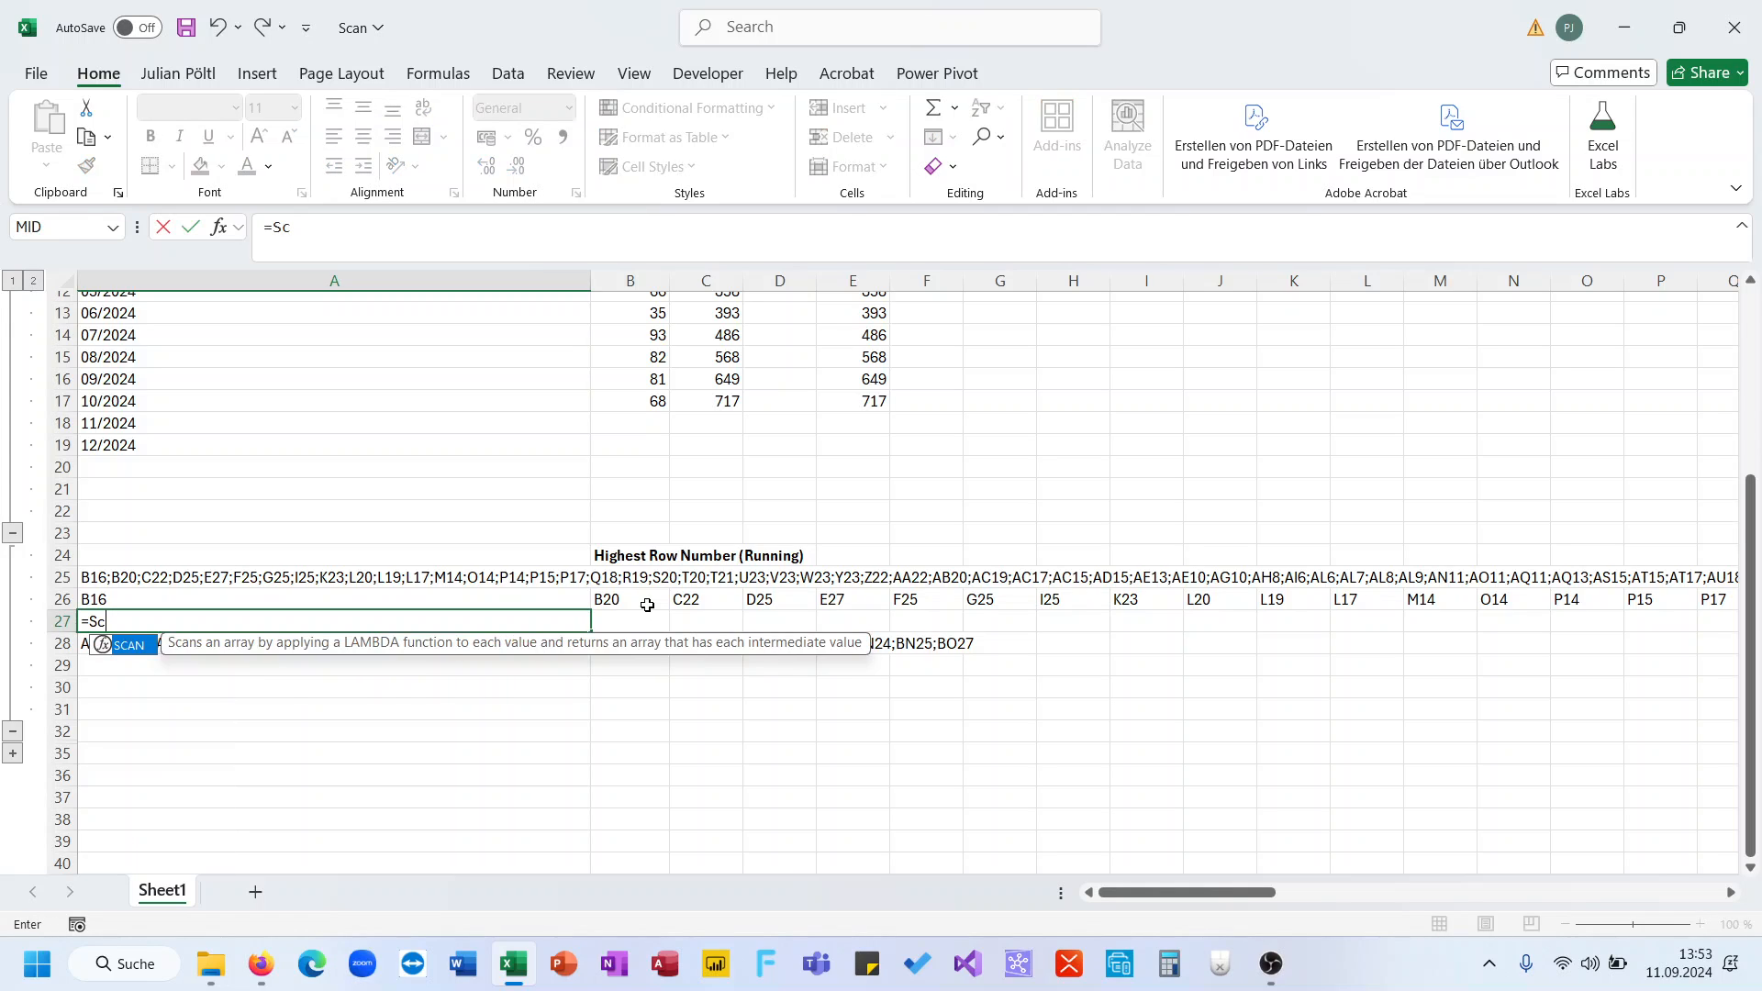
pyautogui.press('Tab')
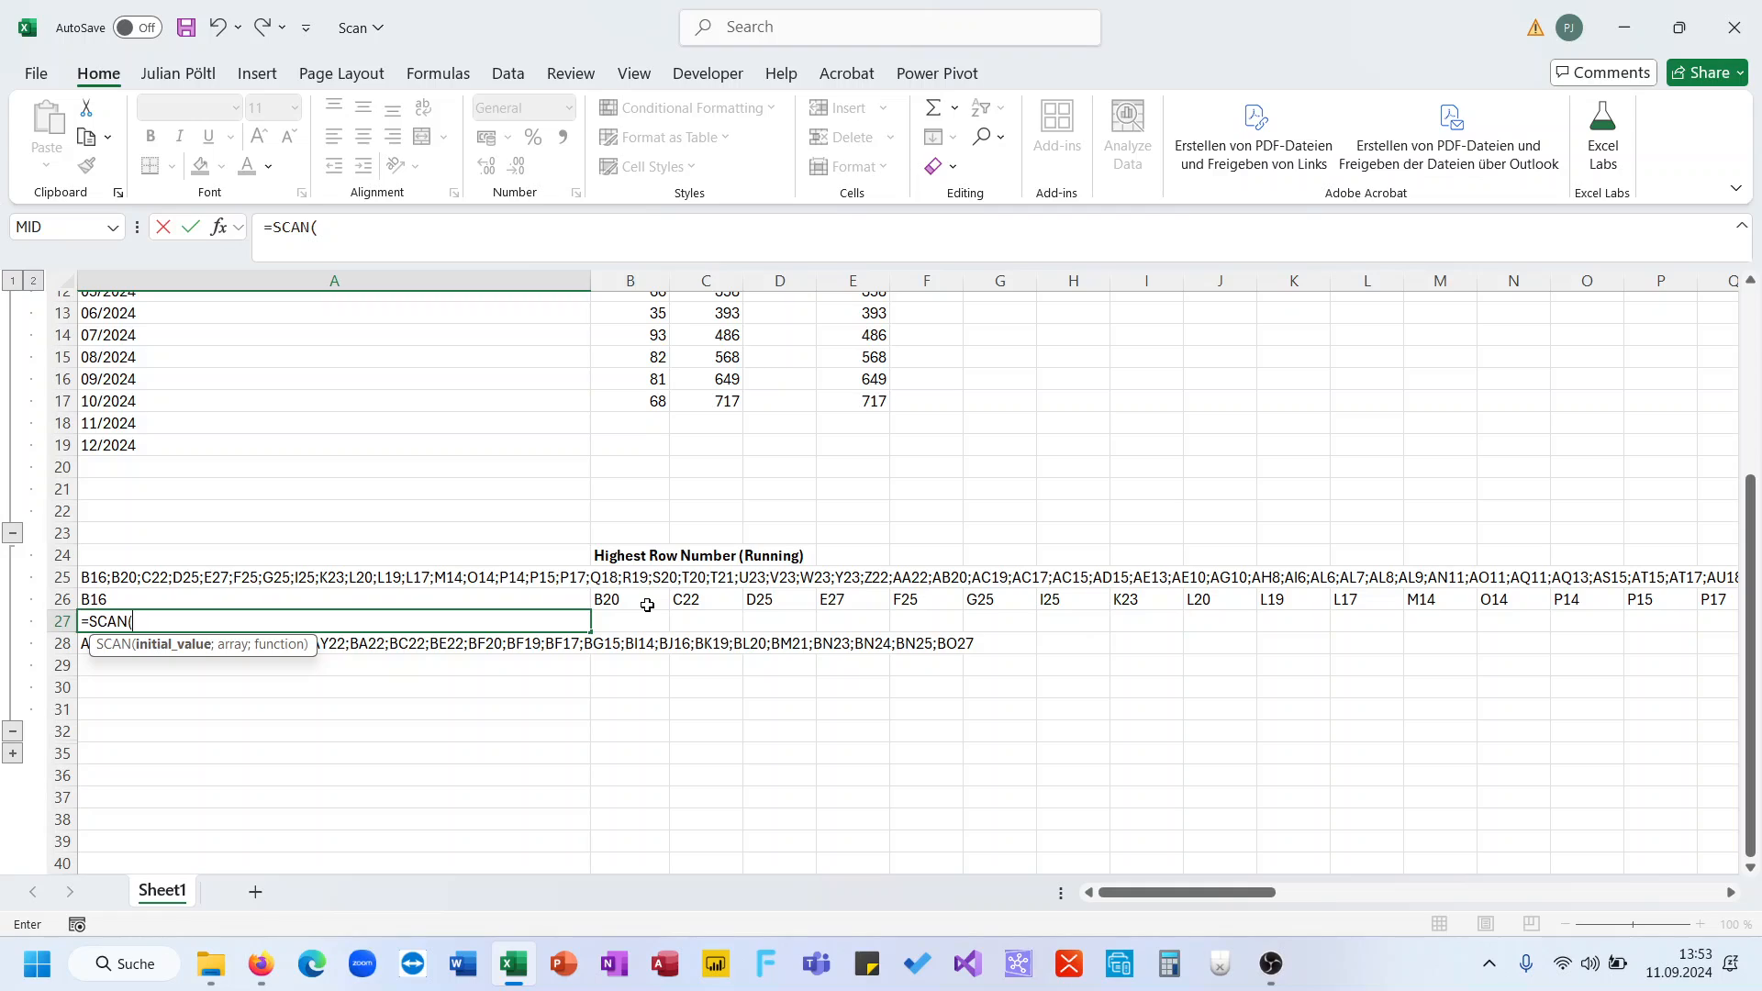
pyautogui.write('0;')
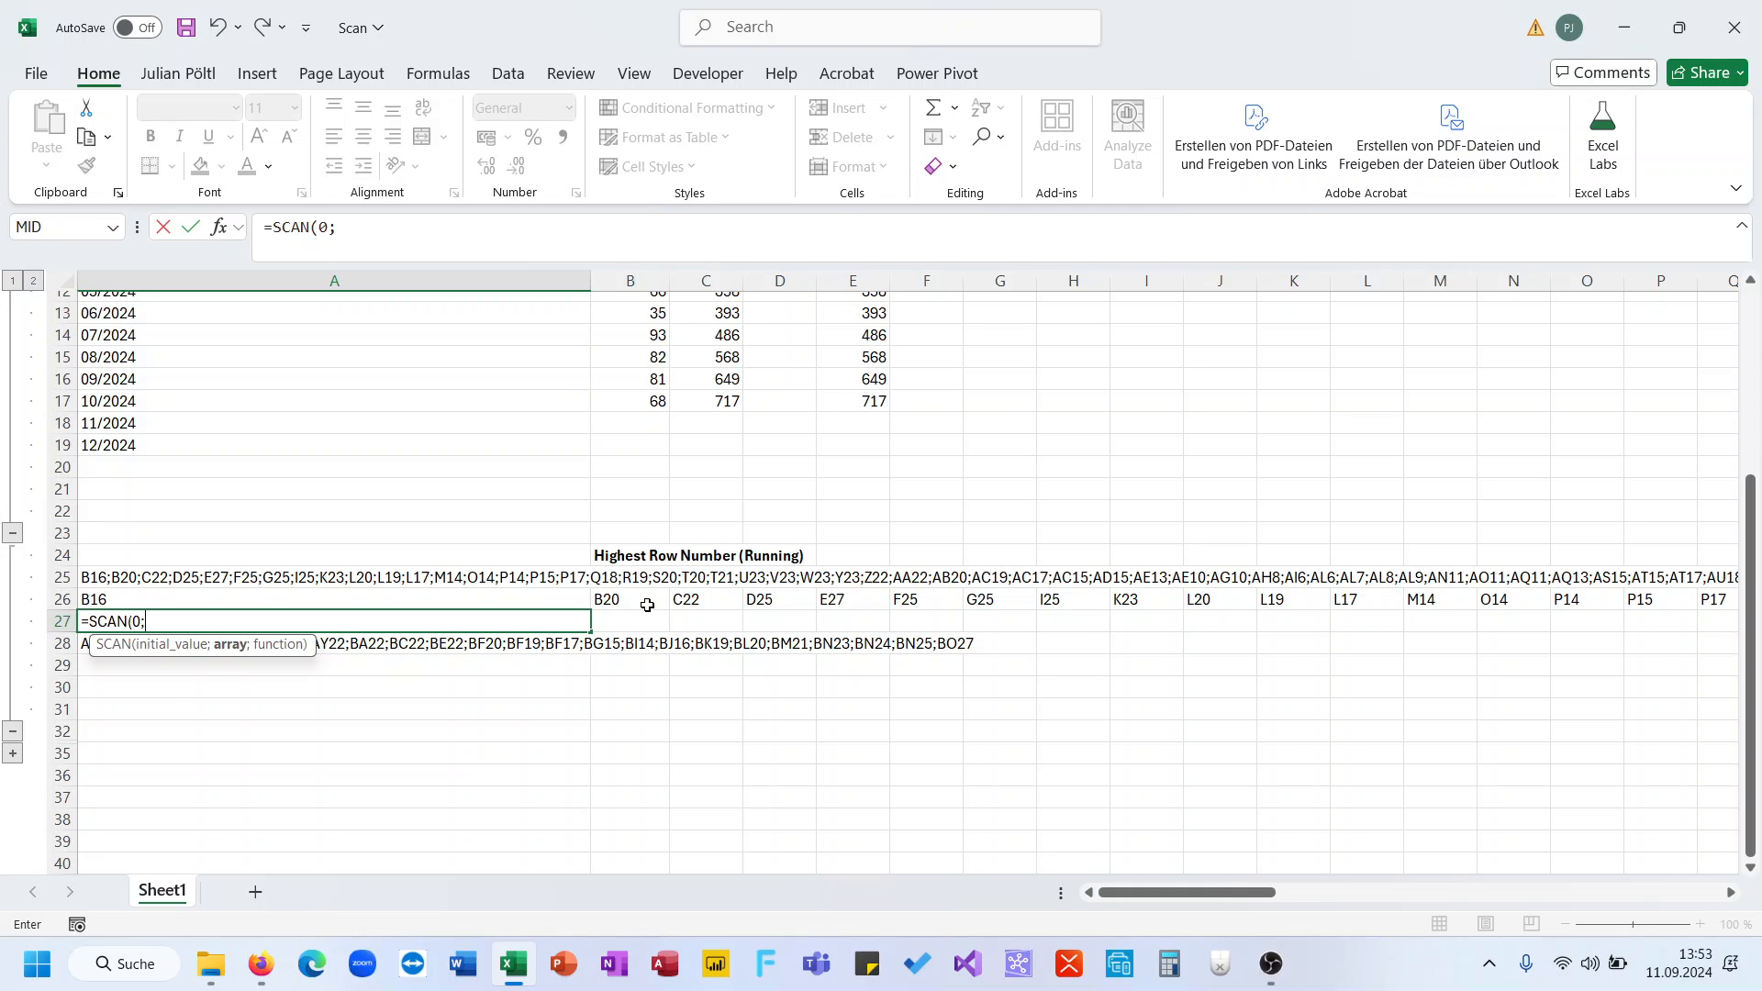
pyautogui.press('Up')
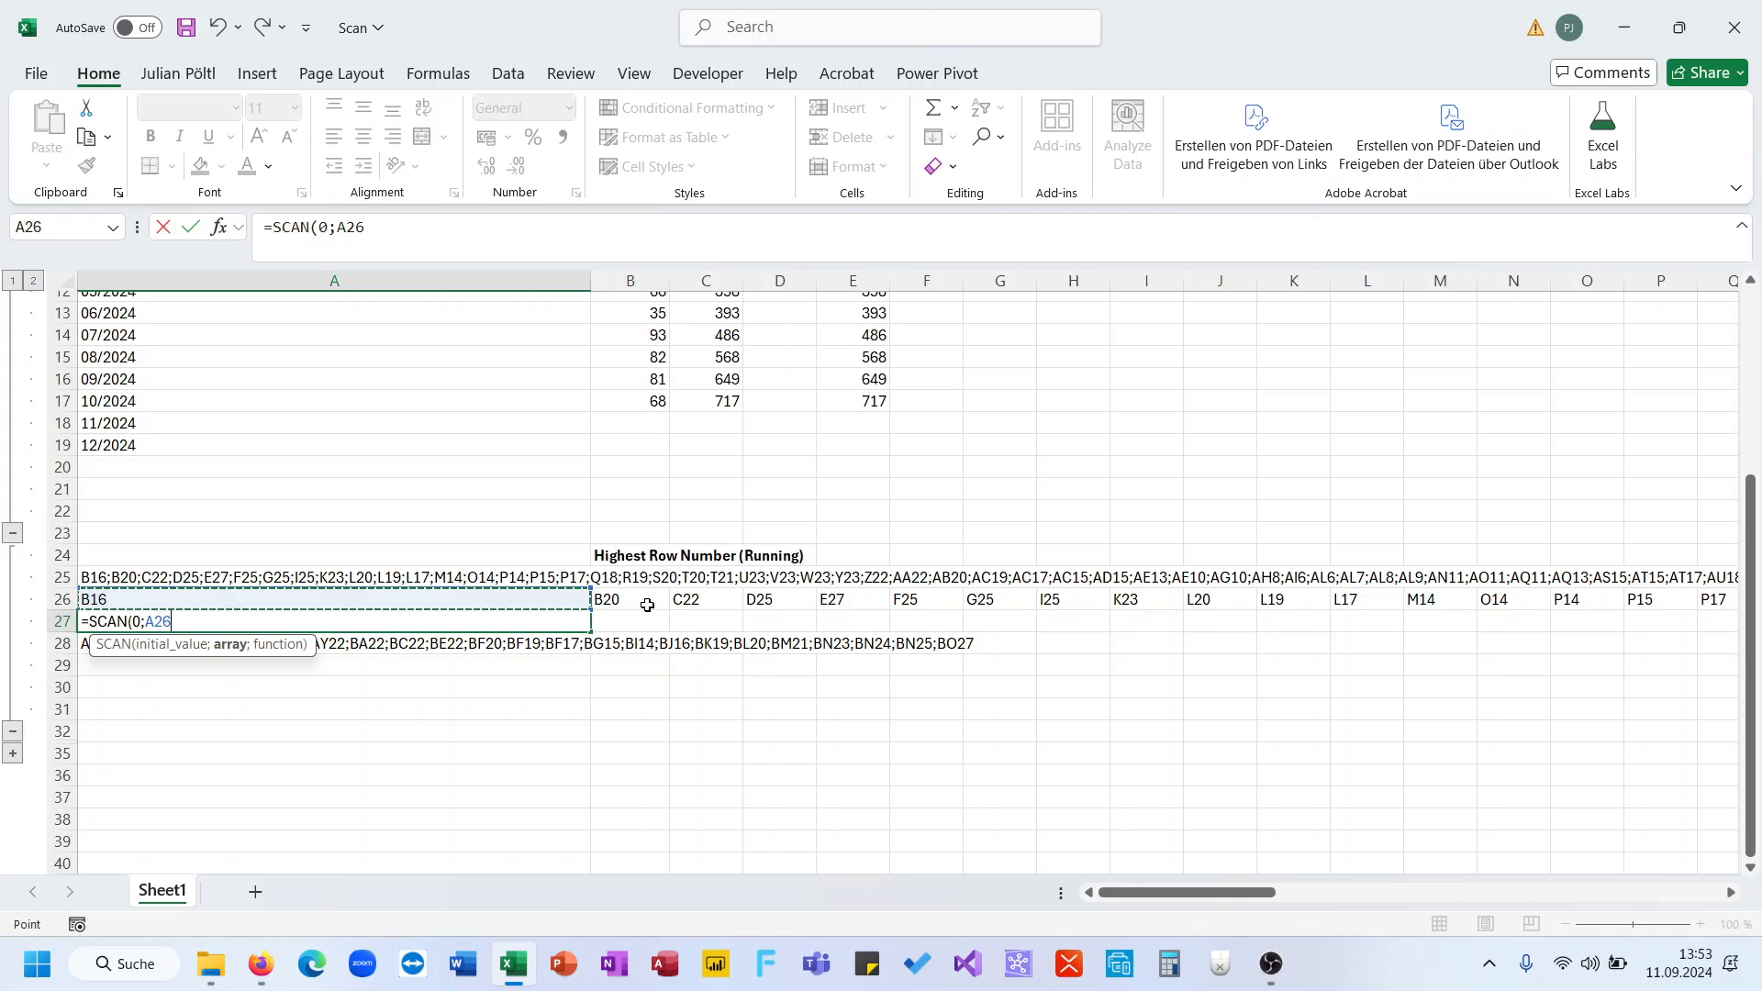
pyautogui.write('#;lam')
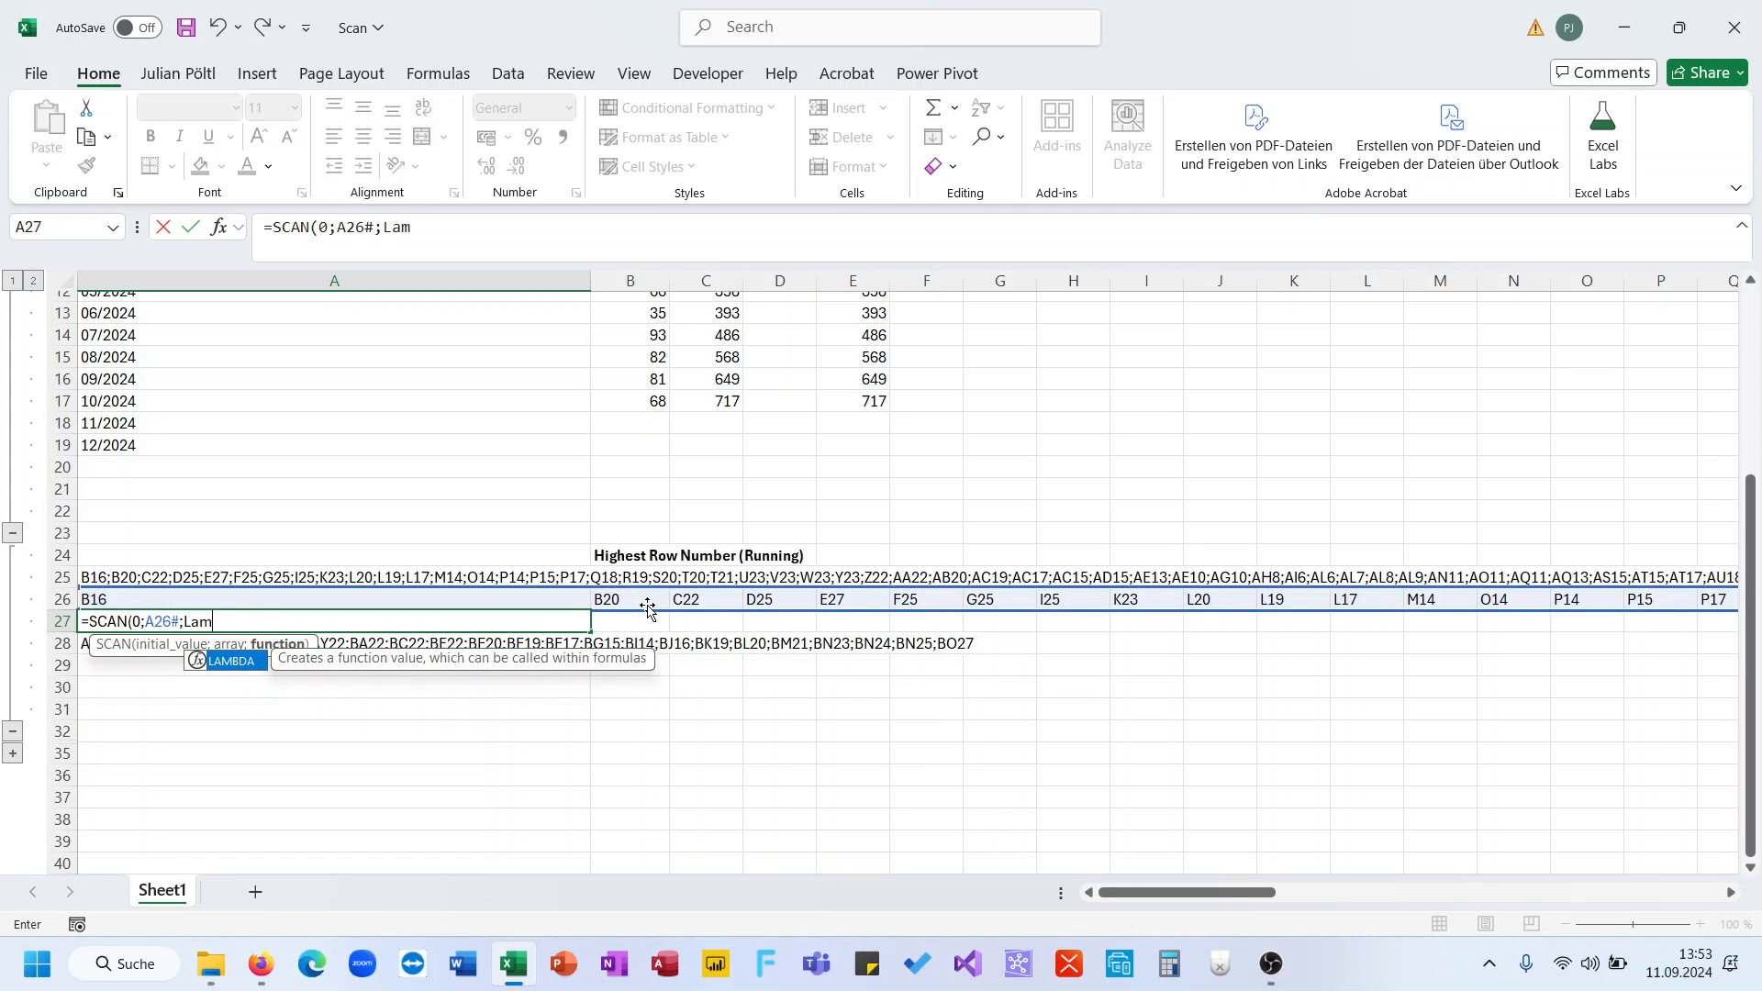
pyautogui.press('Tab')
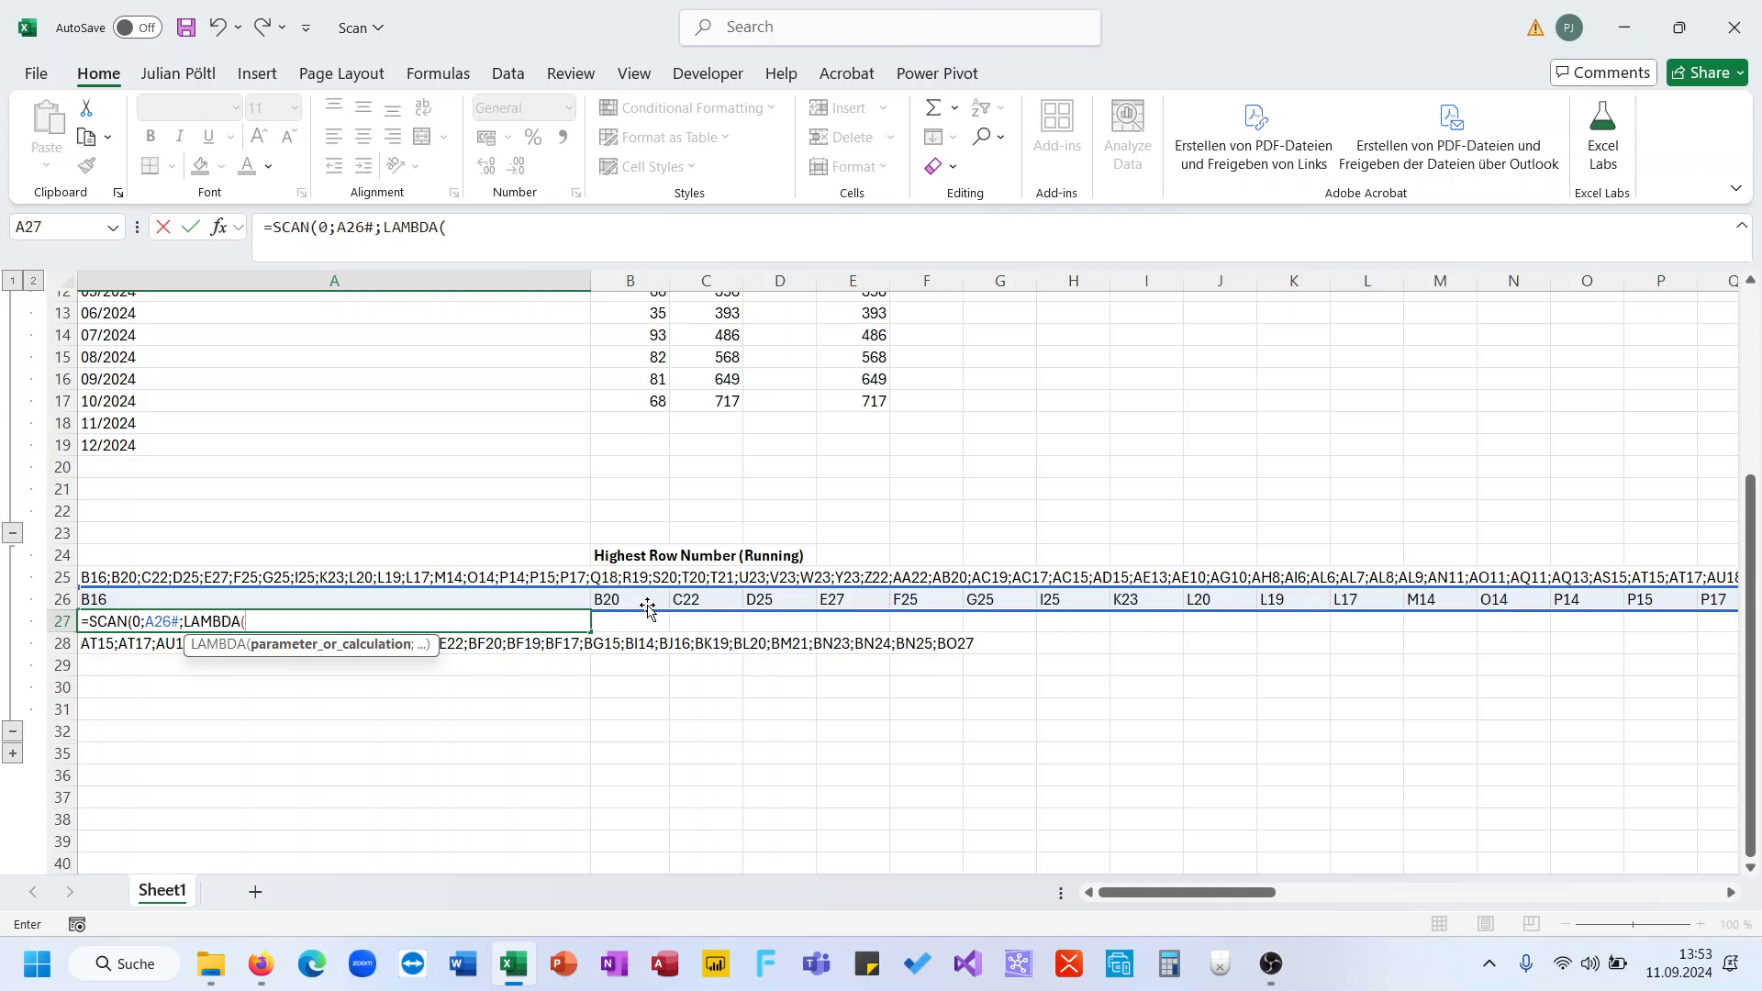
pyautogui.write('A;V;')
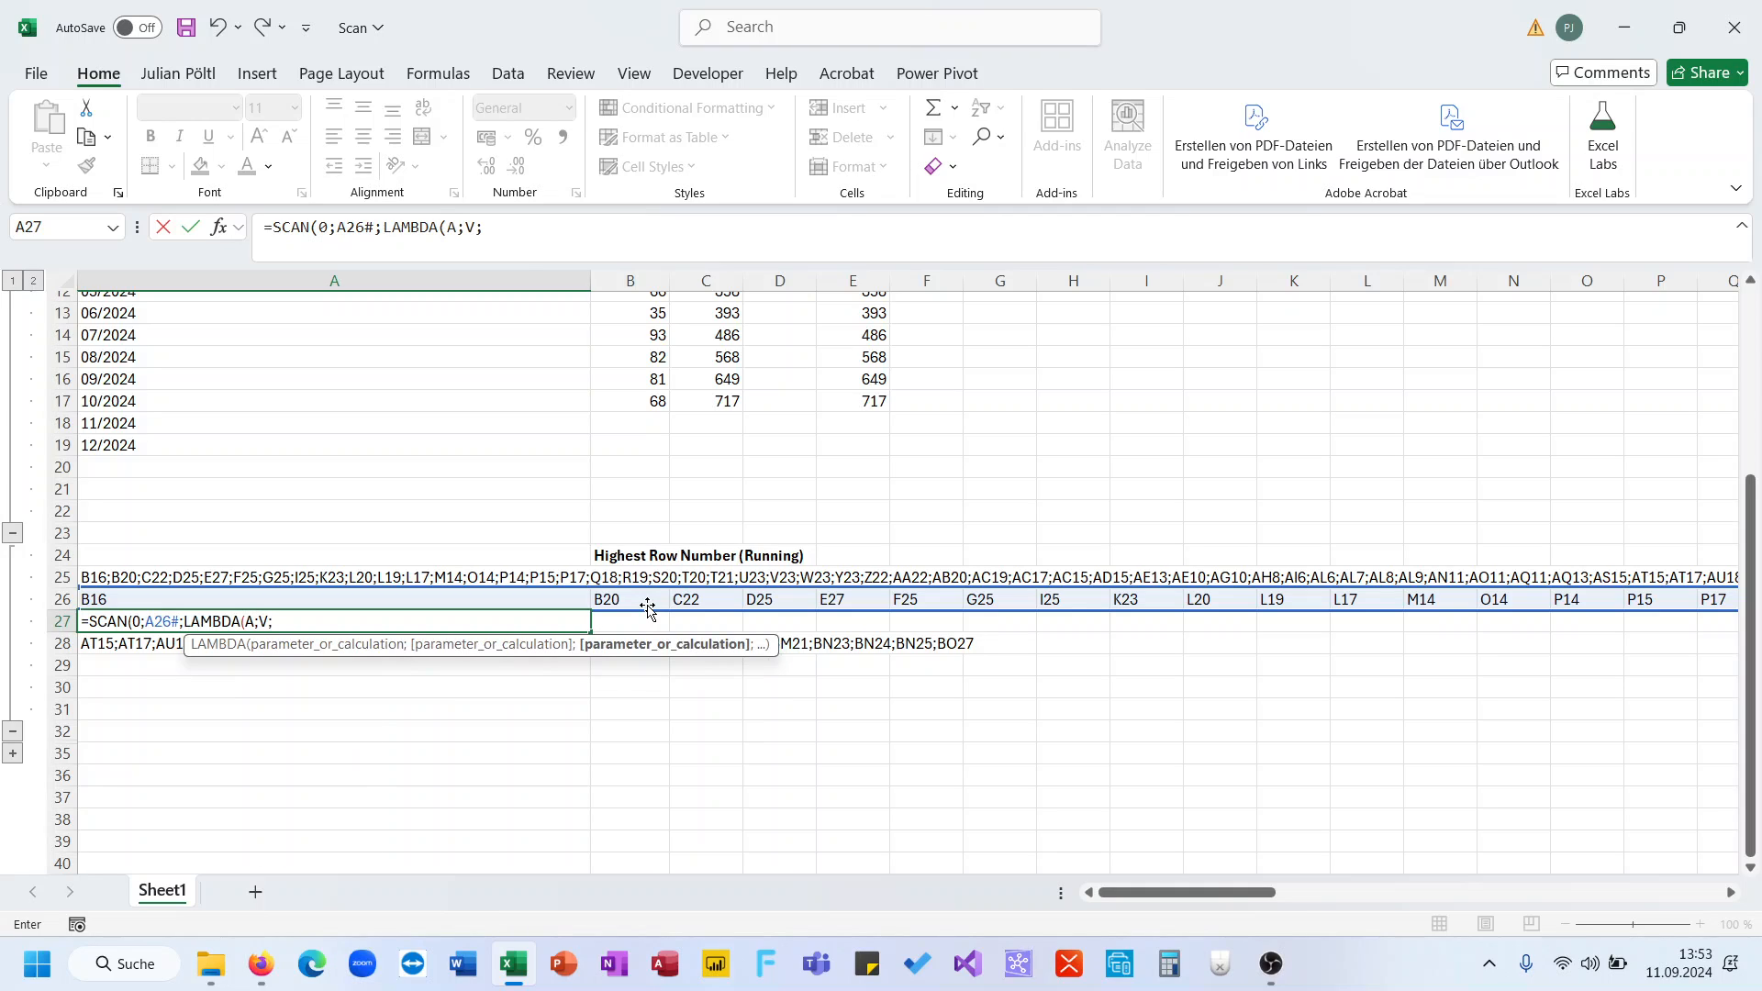
pyautogui.write('MAx')
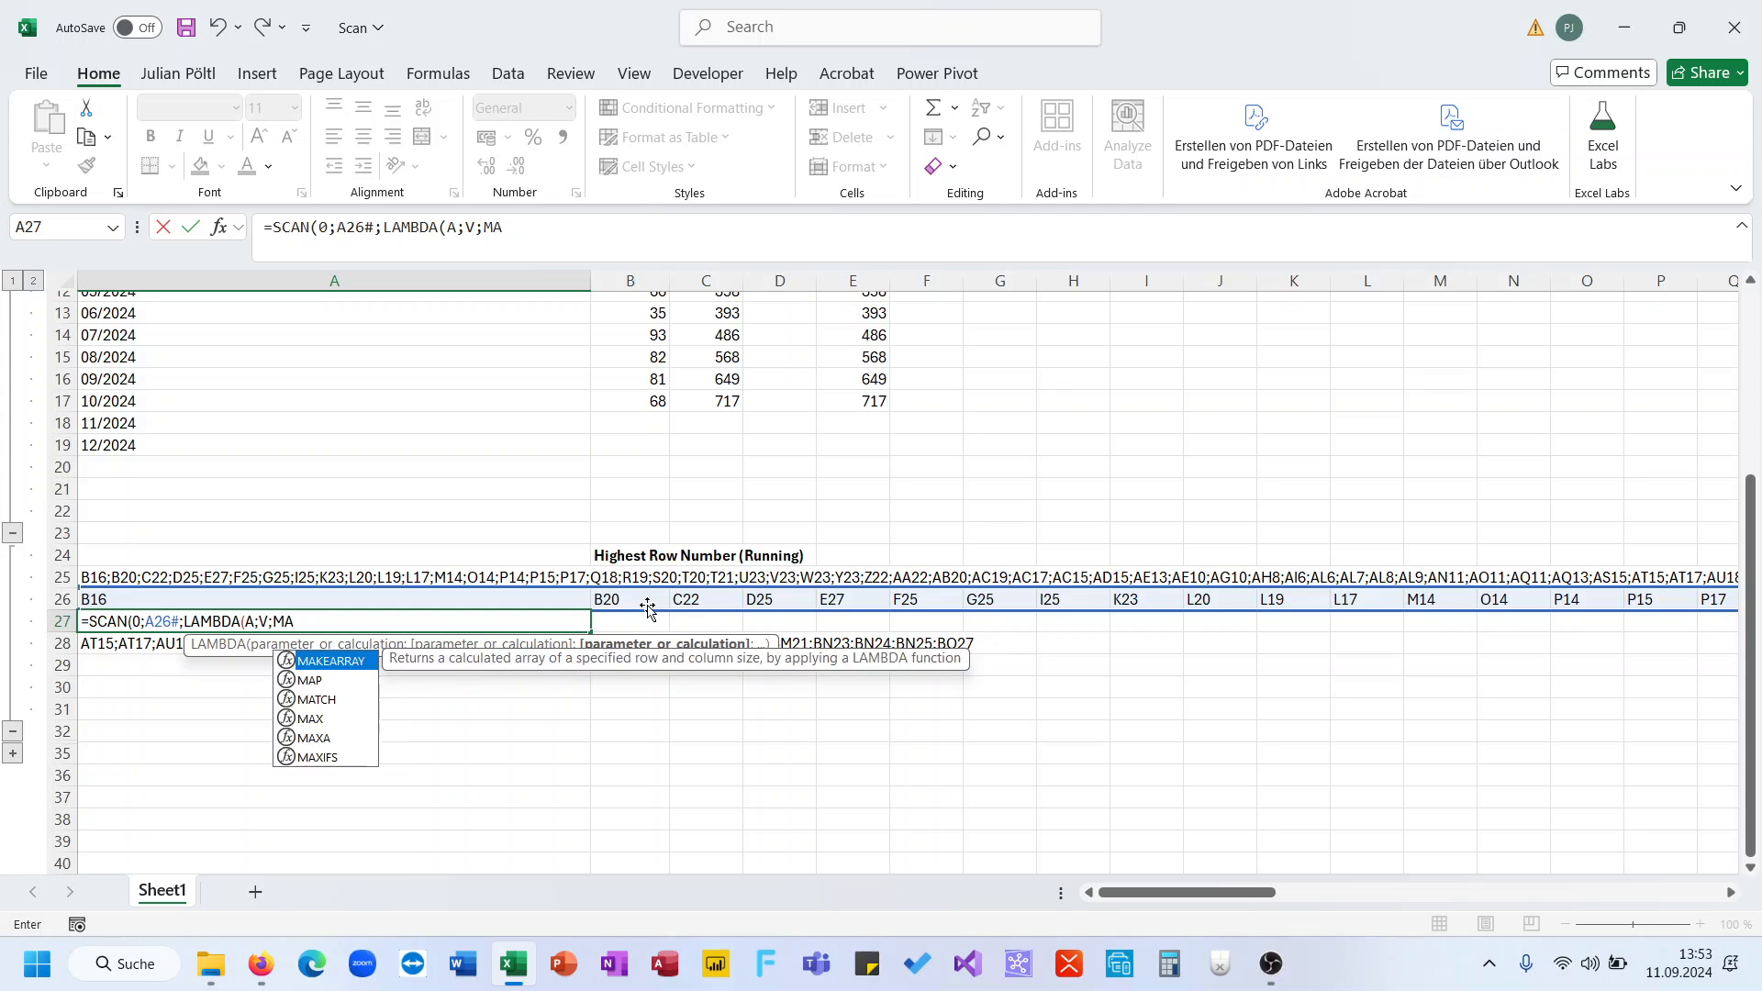
pyautogui.press('Tab')
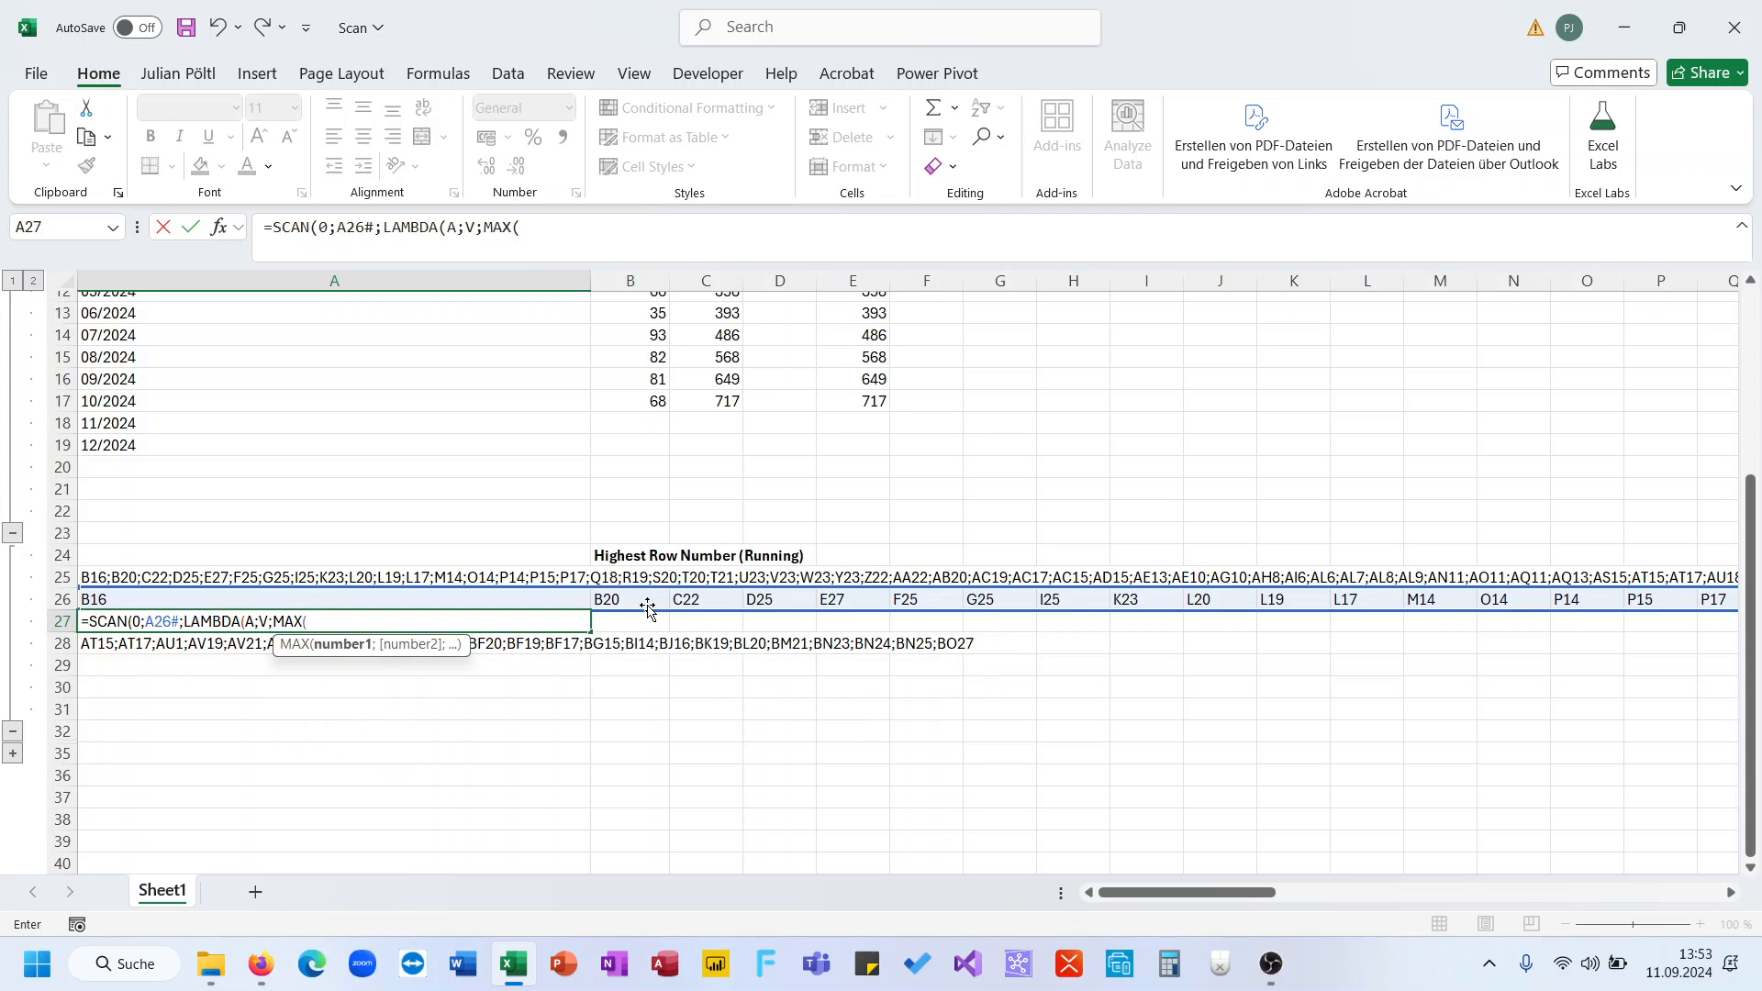
pyautogui.write('A;')
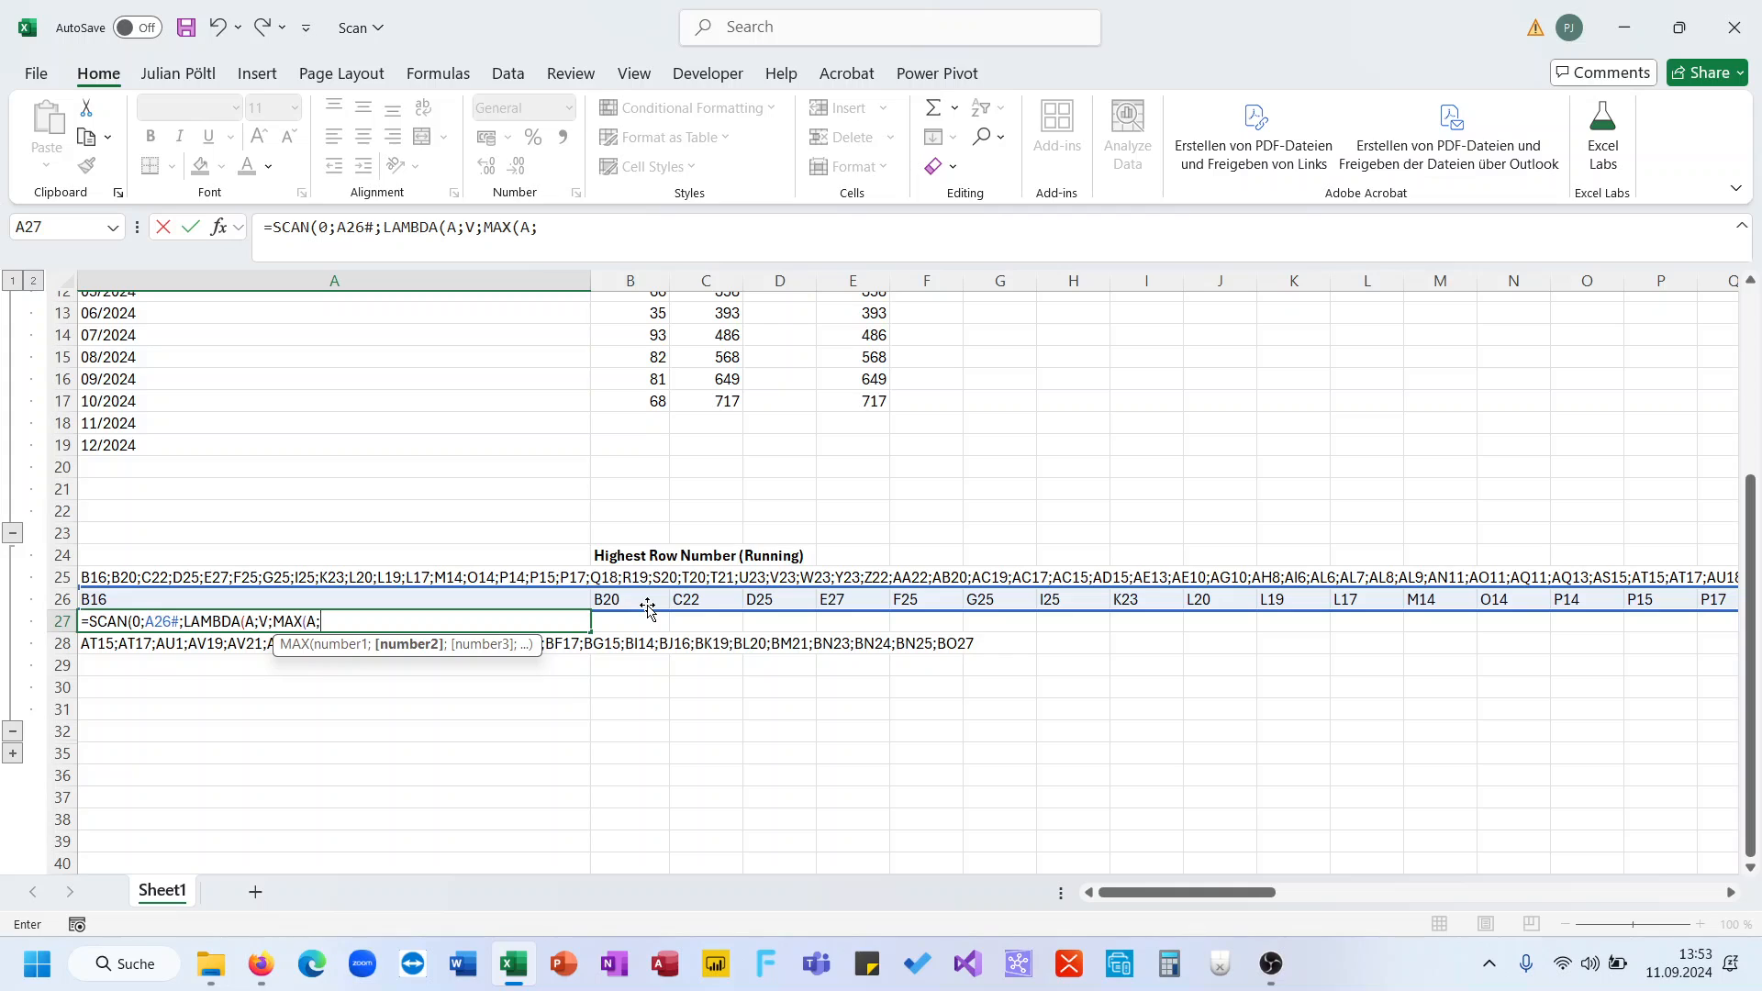
pyautogui.write('row')
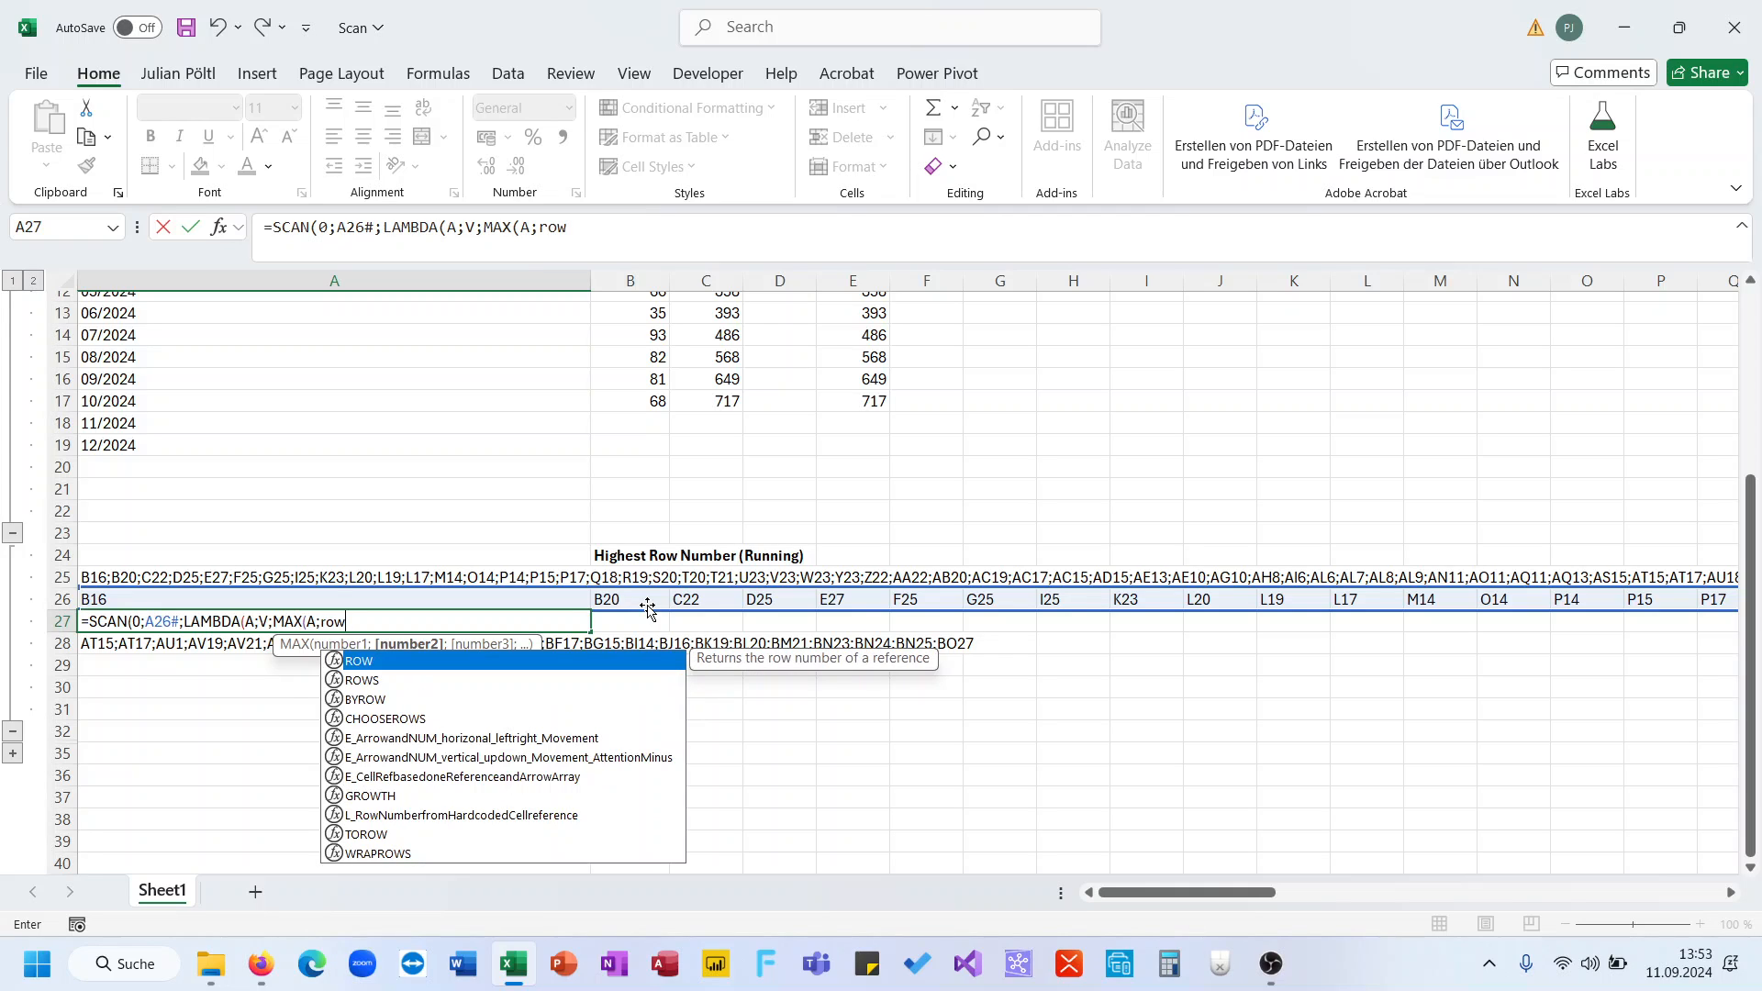
pyautogui.write('(ind')
pyautogui.press('Down')
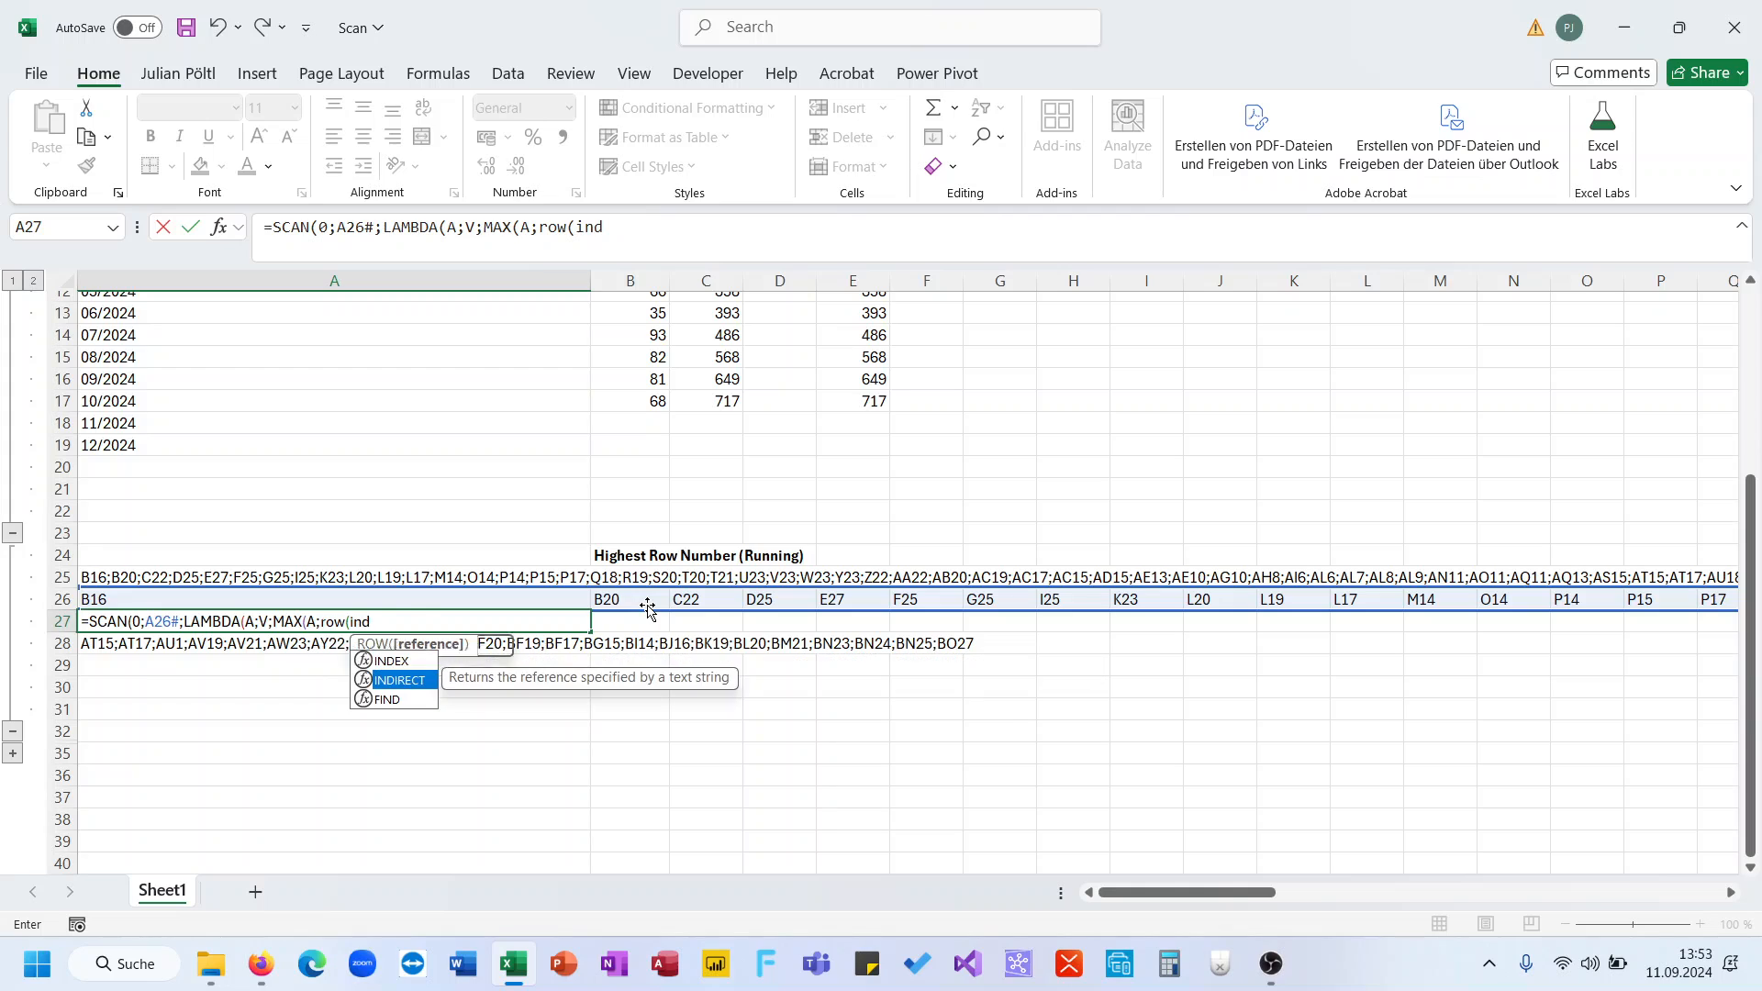
pyautogui.press('Tab')
pyautogui.write('V))))')
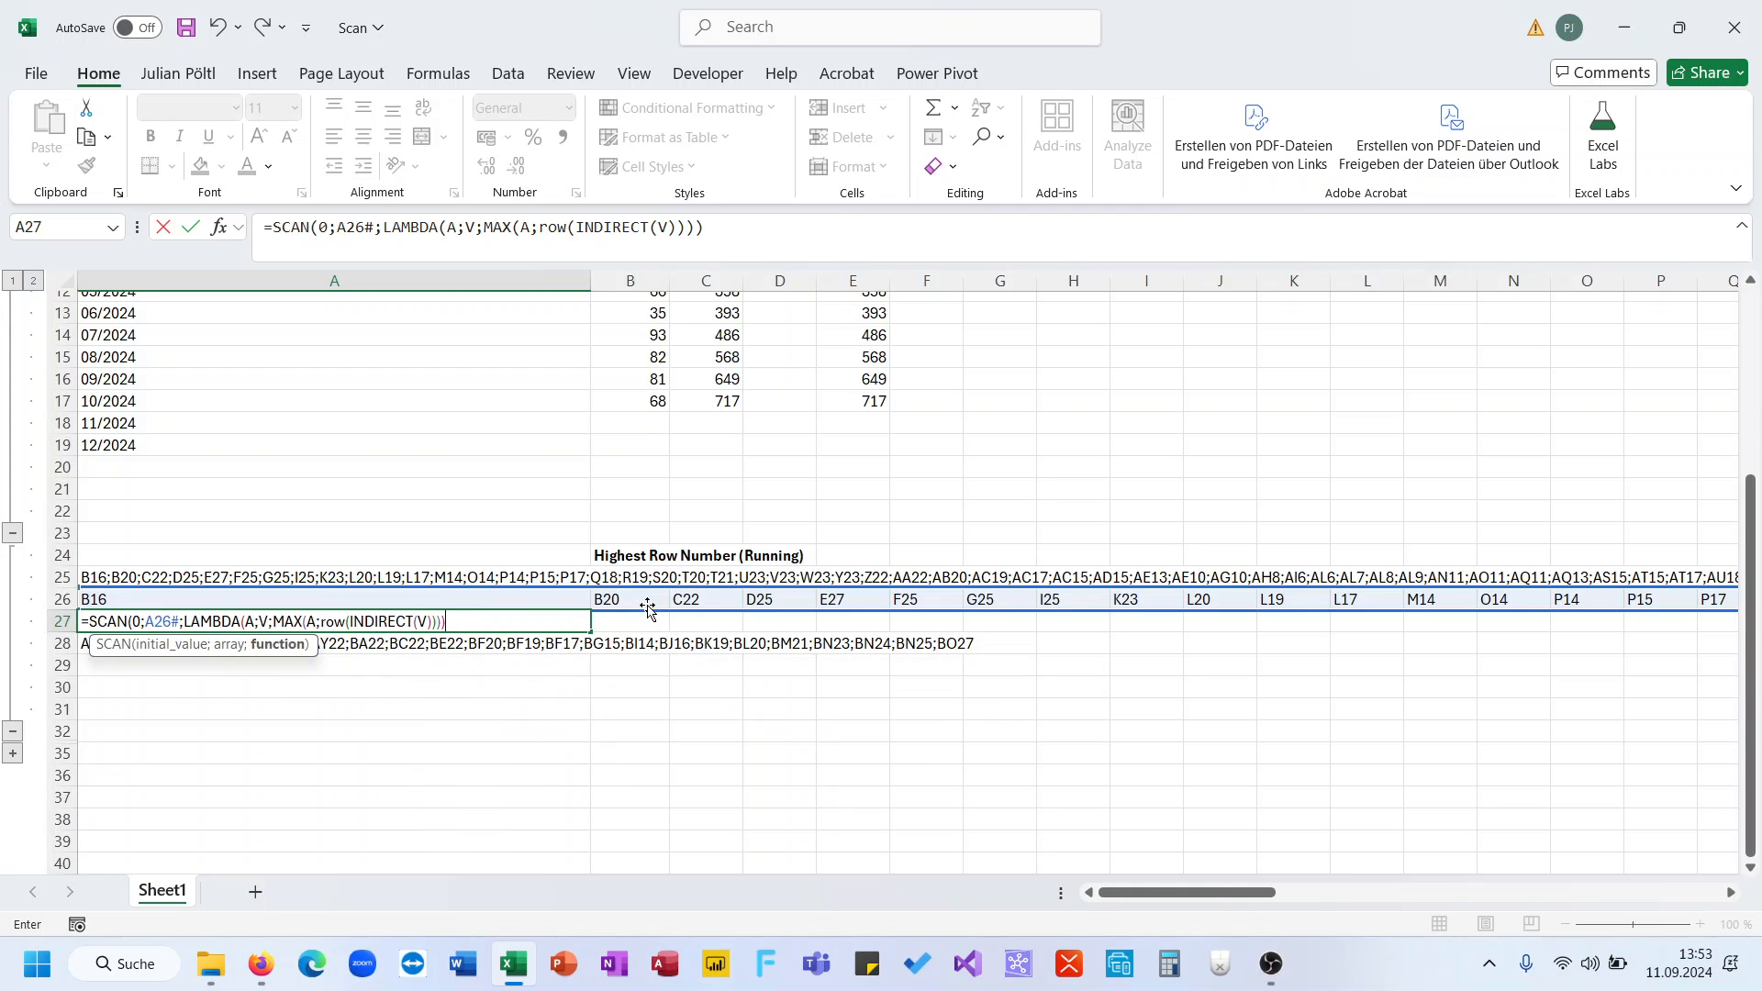
pyautogui.press('Return')
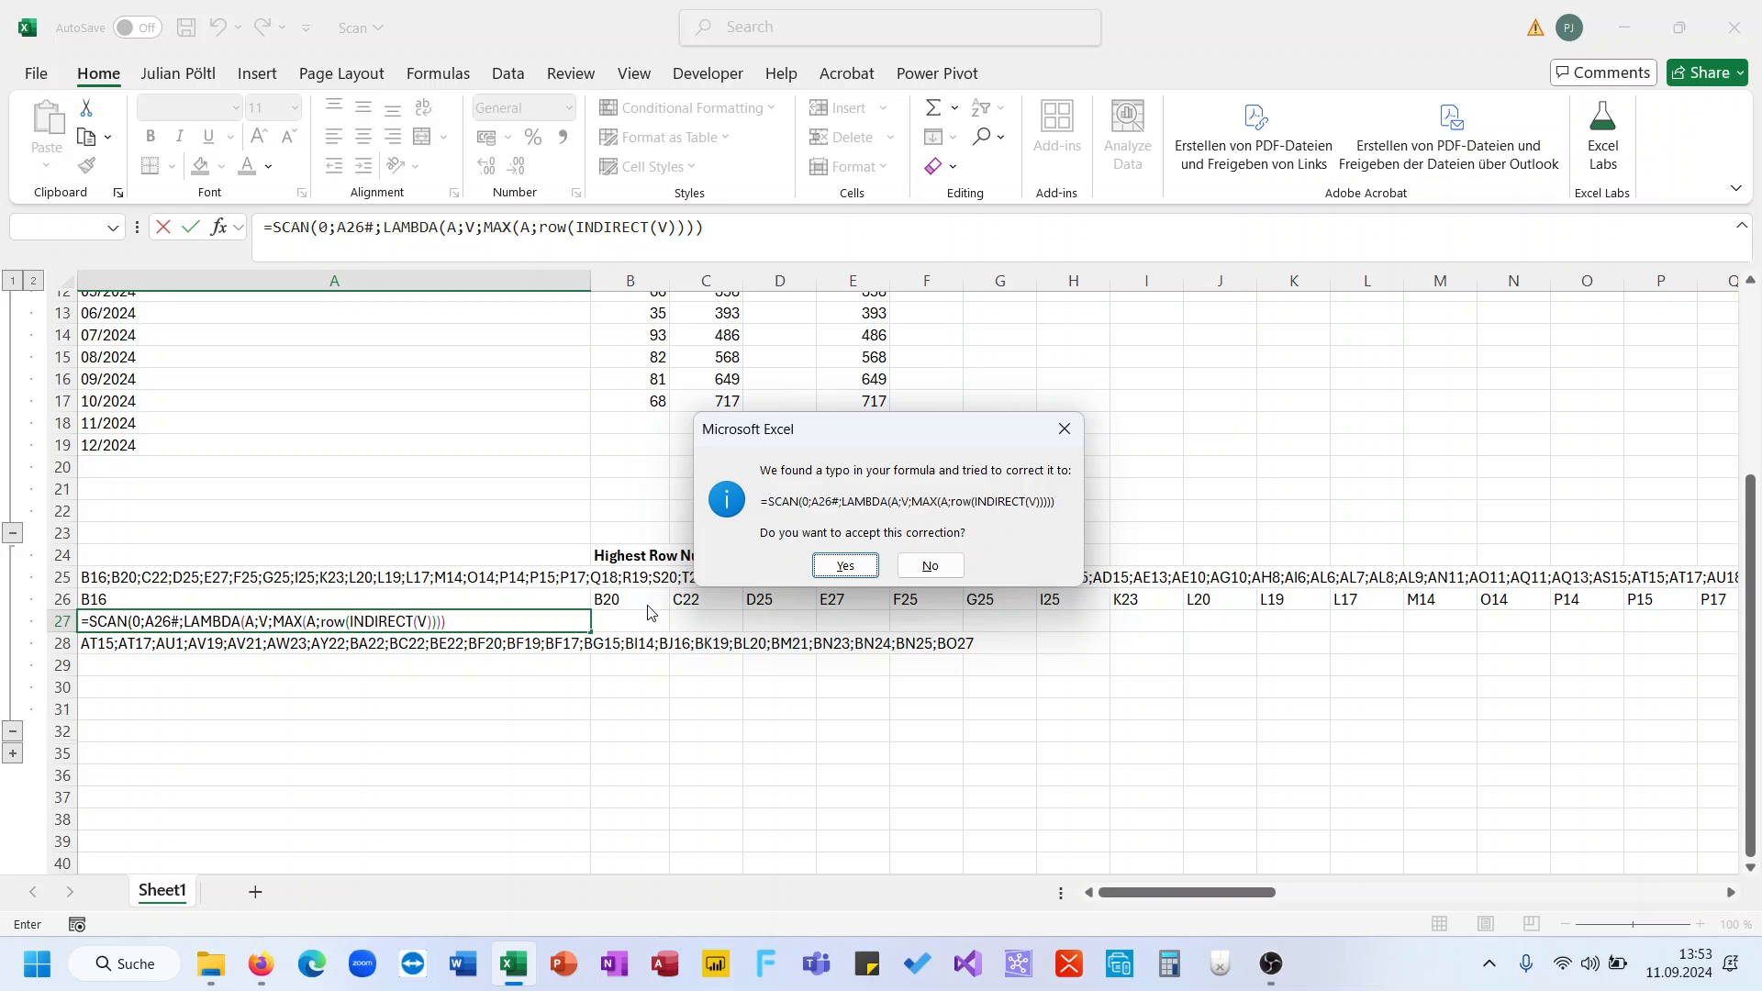
pyautogui.click(845, 566)
# - Check the running-highest results along row 27, including A27 and C27
pyautogui.click(561, 622)
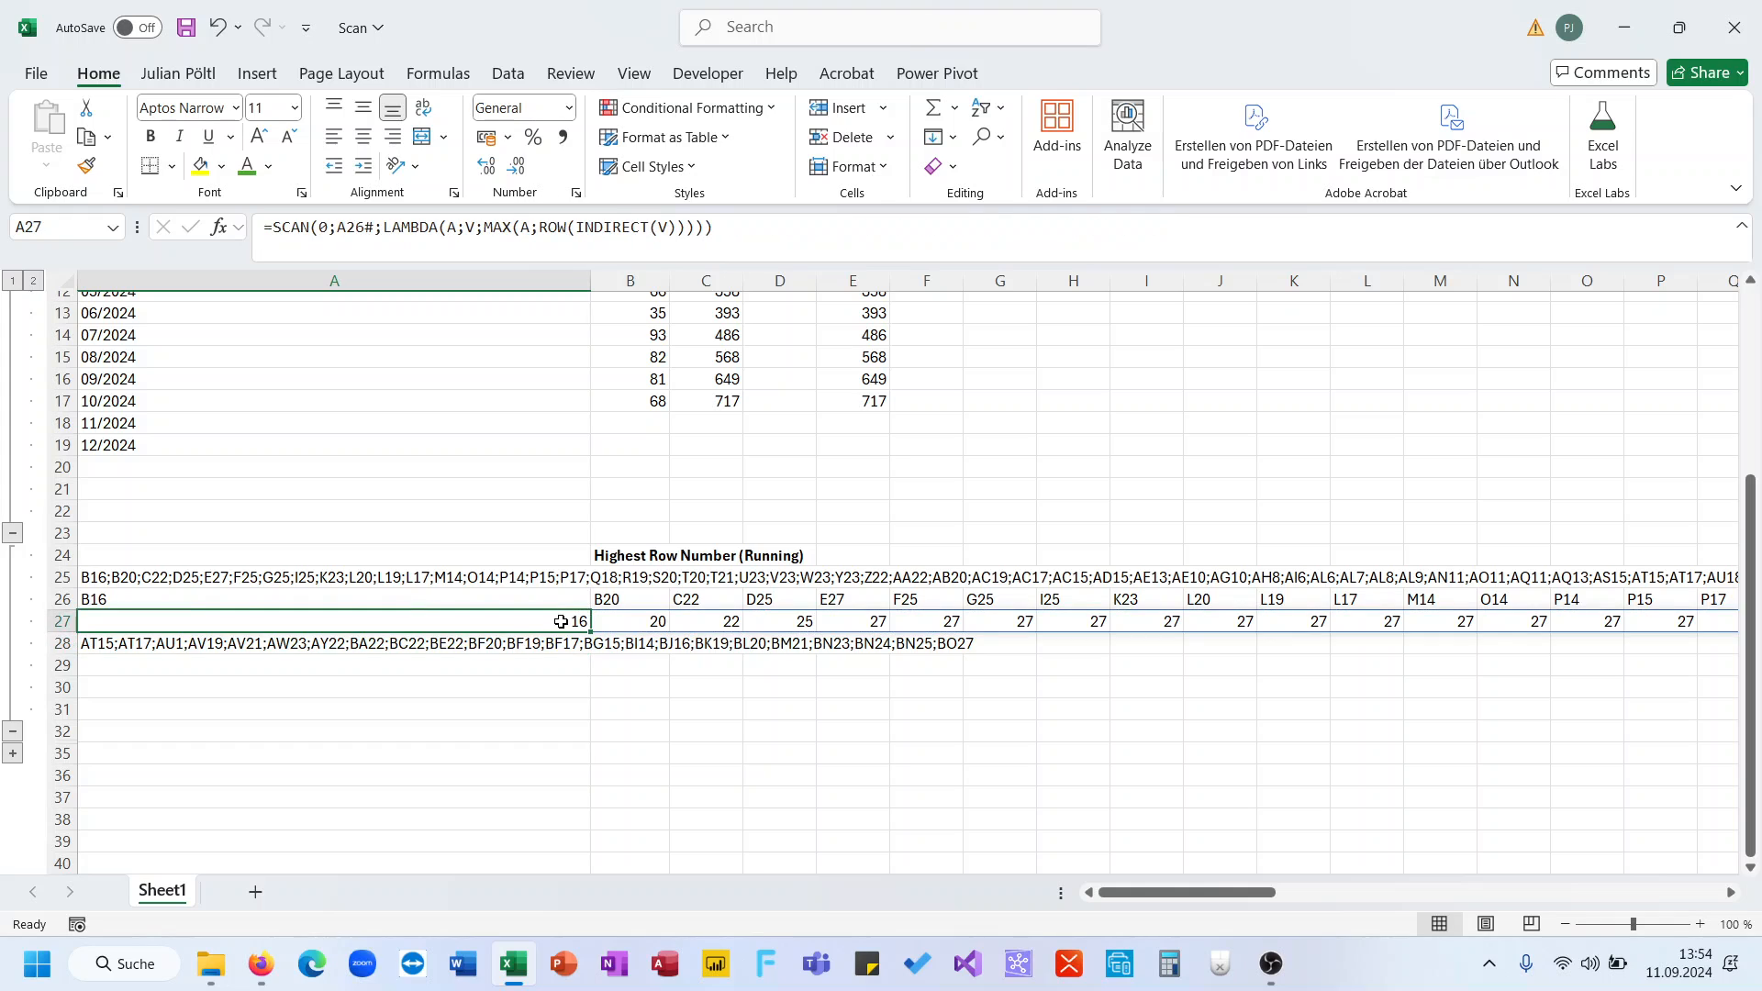
pyautogui.hscroll(6, 705, 643)
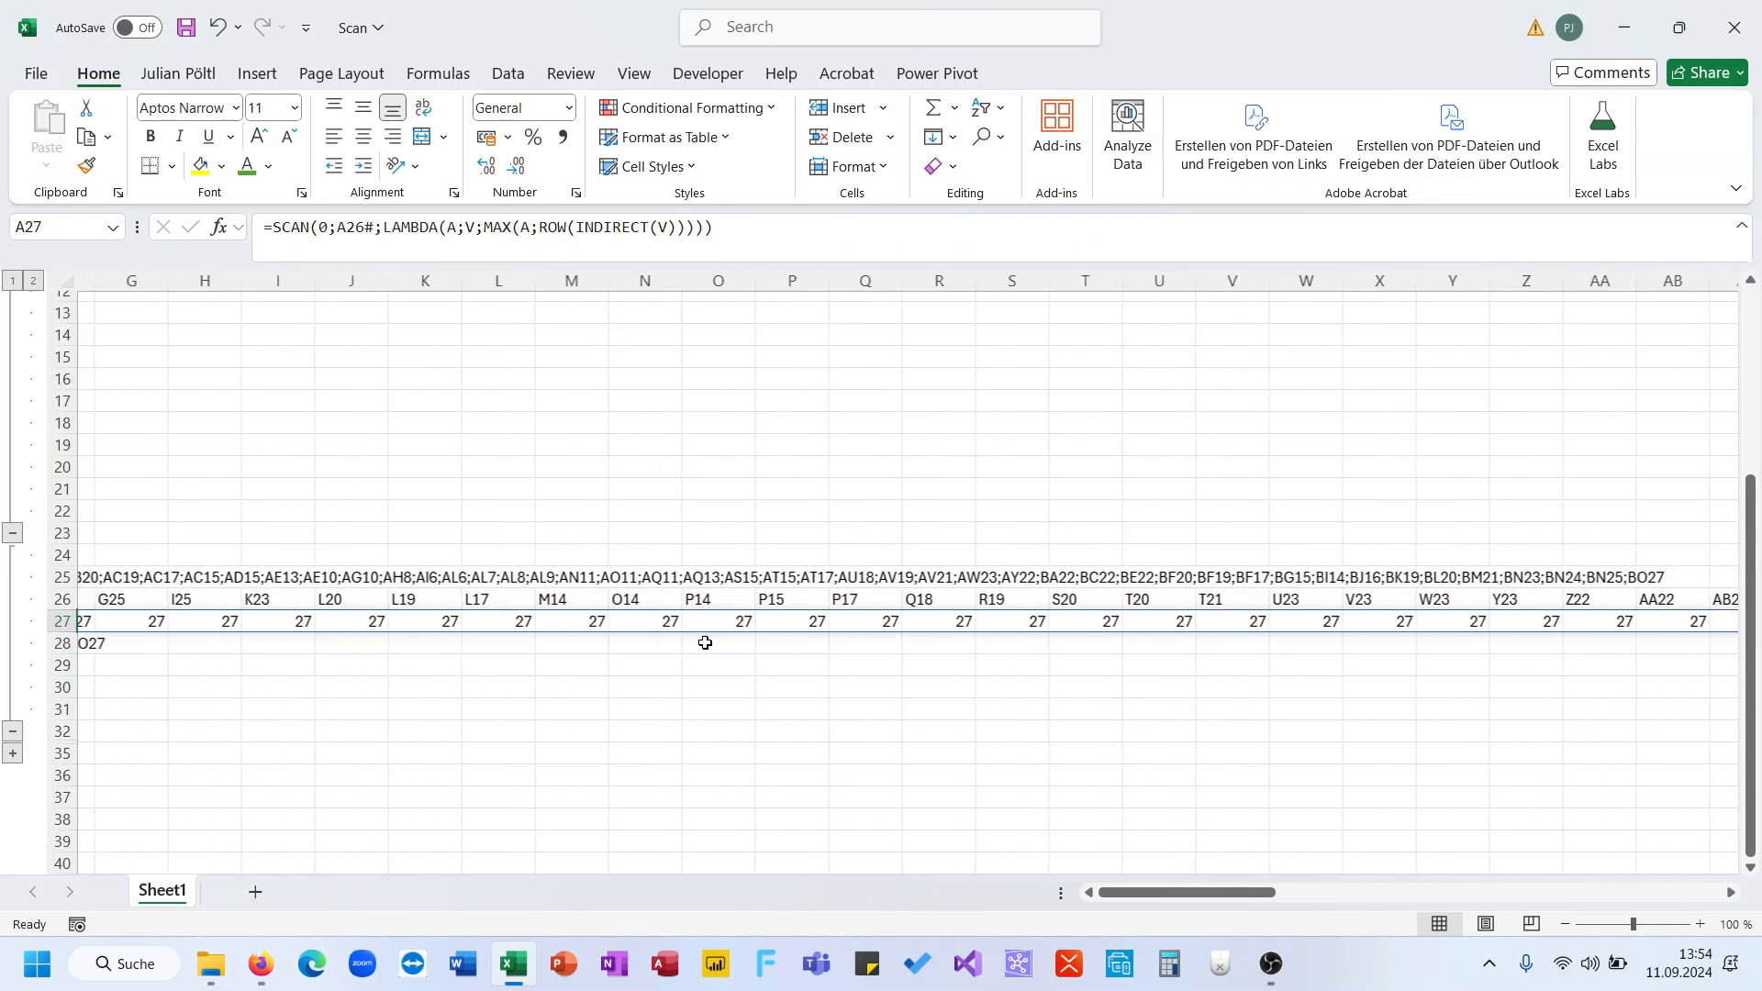
pyautogui.hscroll(-6, 705, 643)
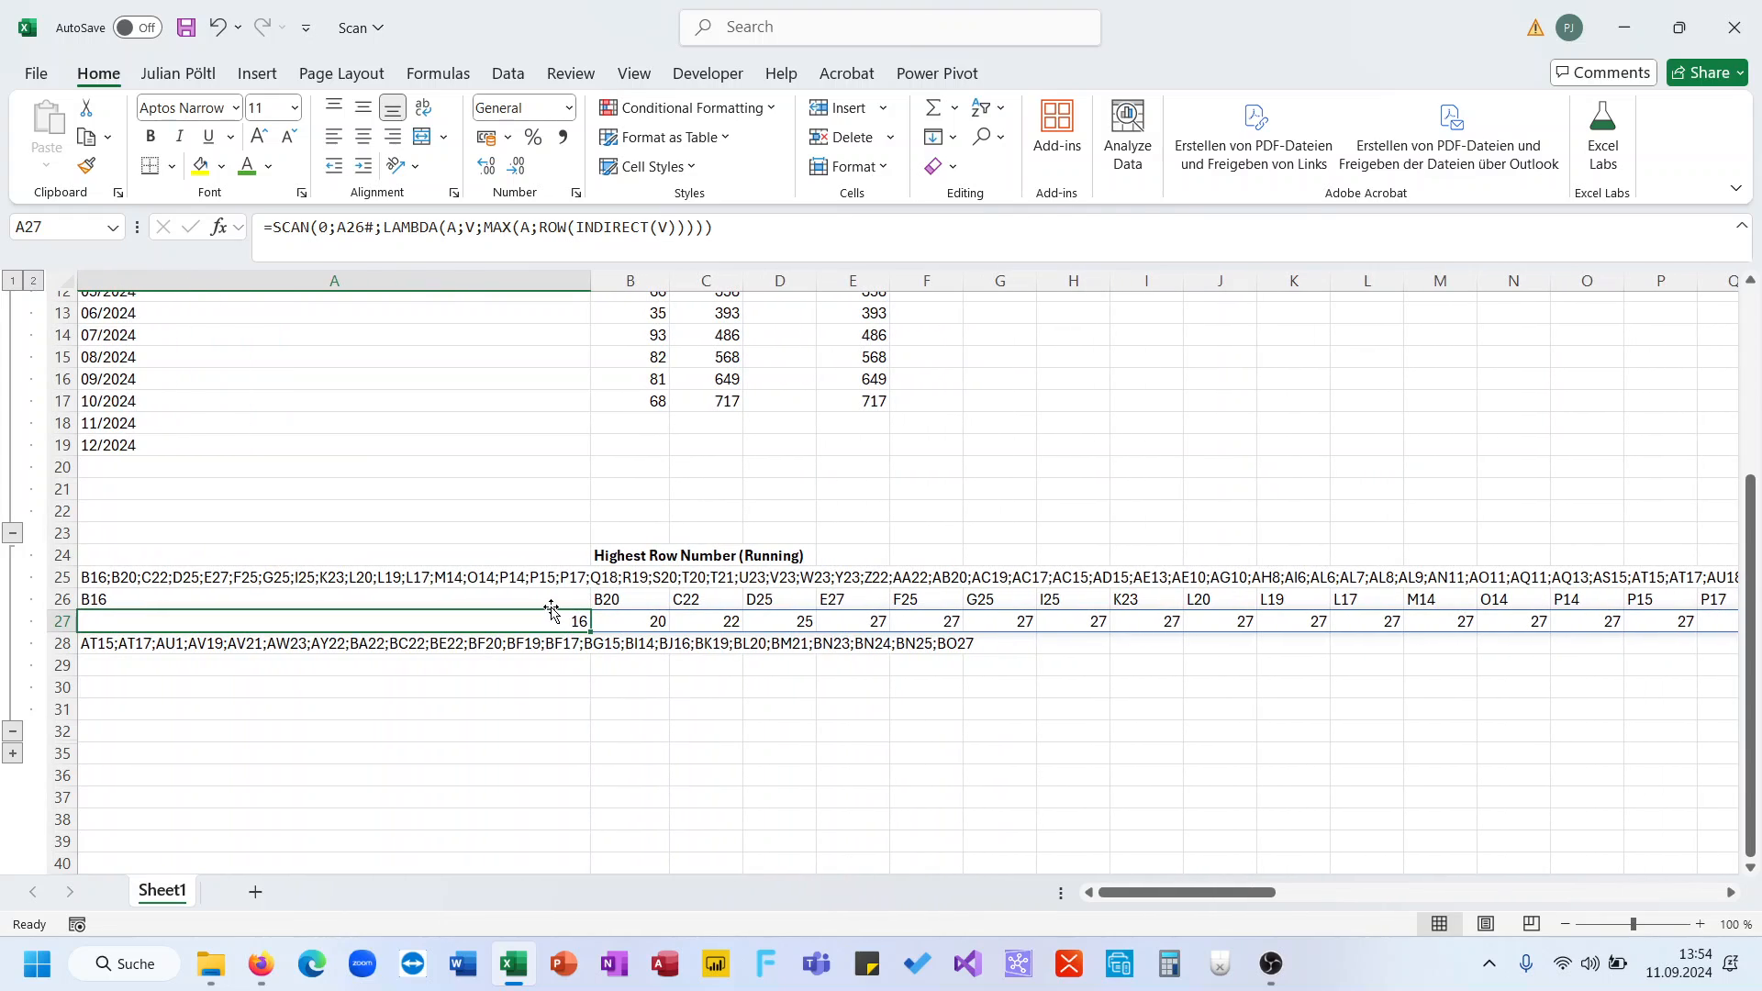
pyautogui.click(647, 620)
pyautogui.click(713, 618)
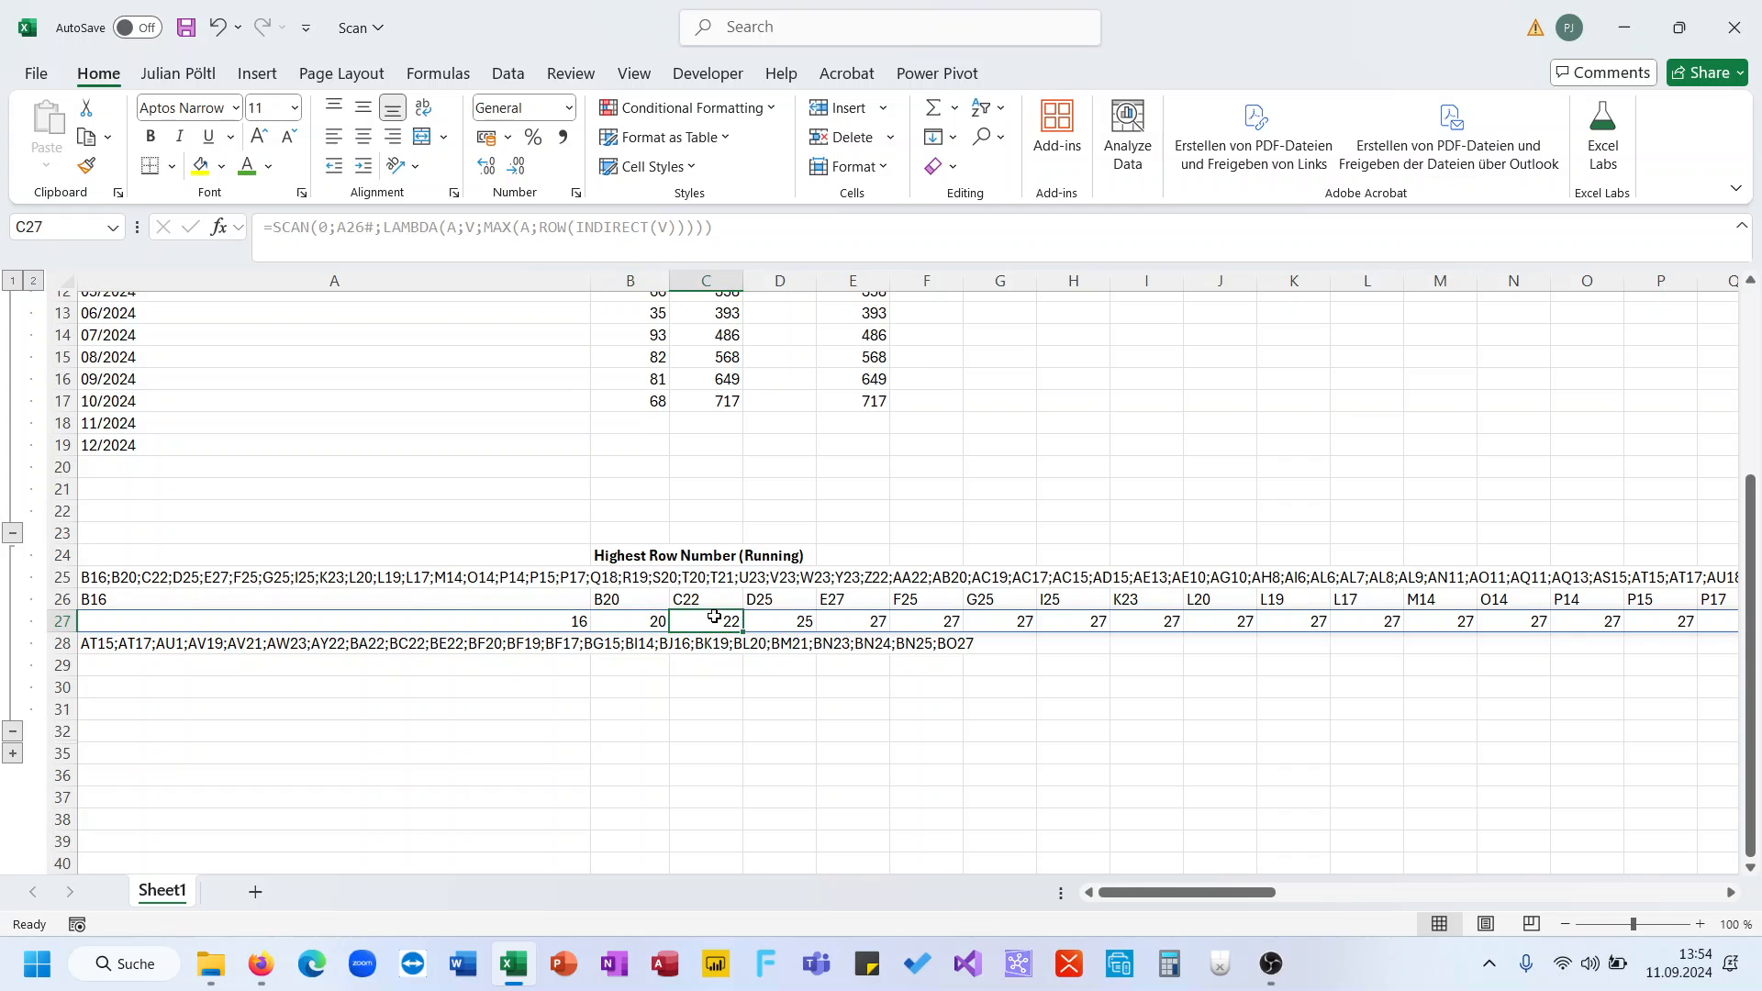
pyautogui.click(1000, 620)
pyautogui.hscroll(5, 1180, 597)
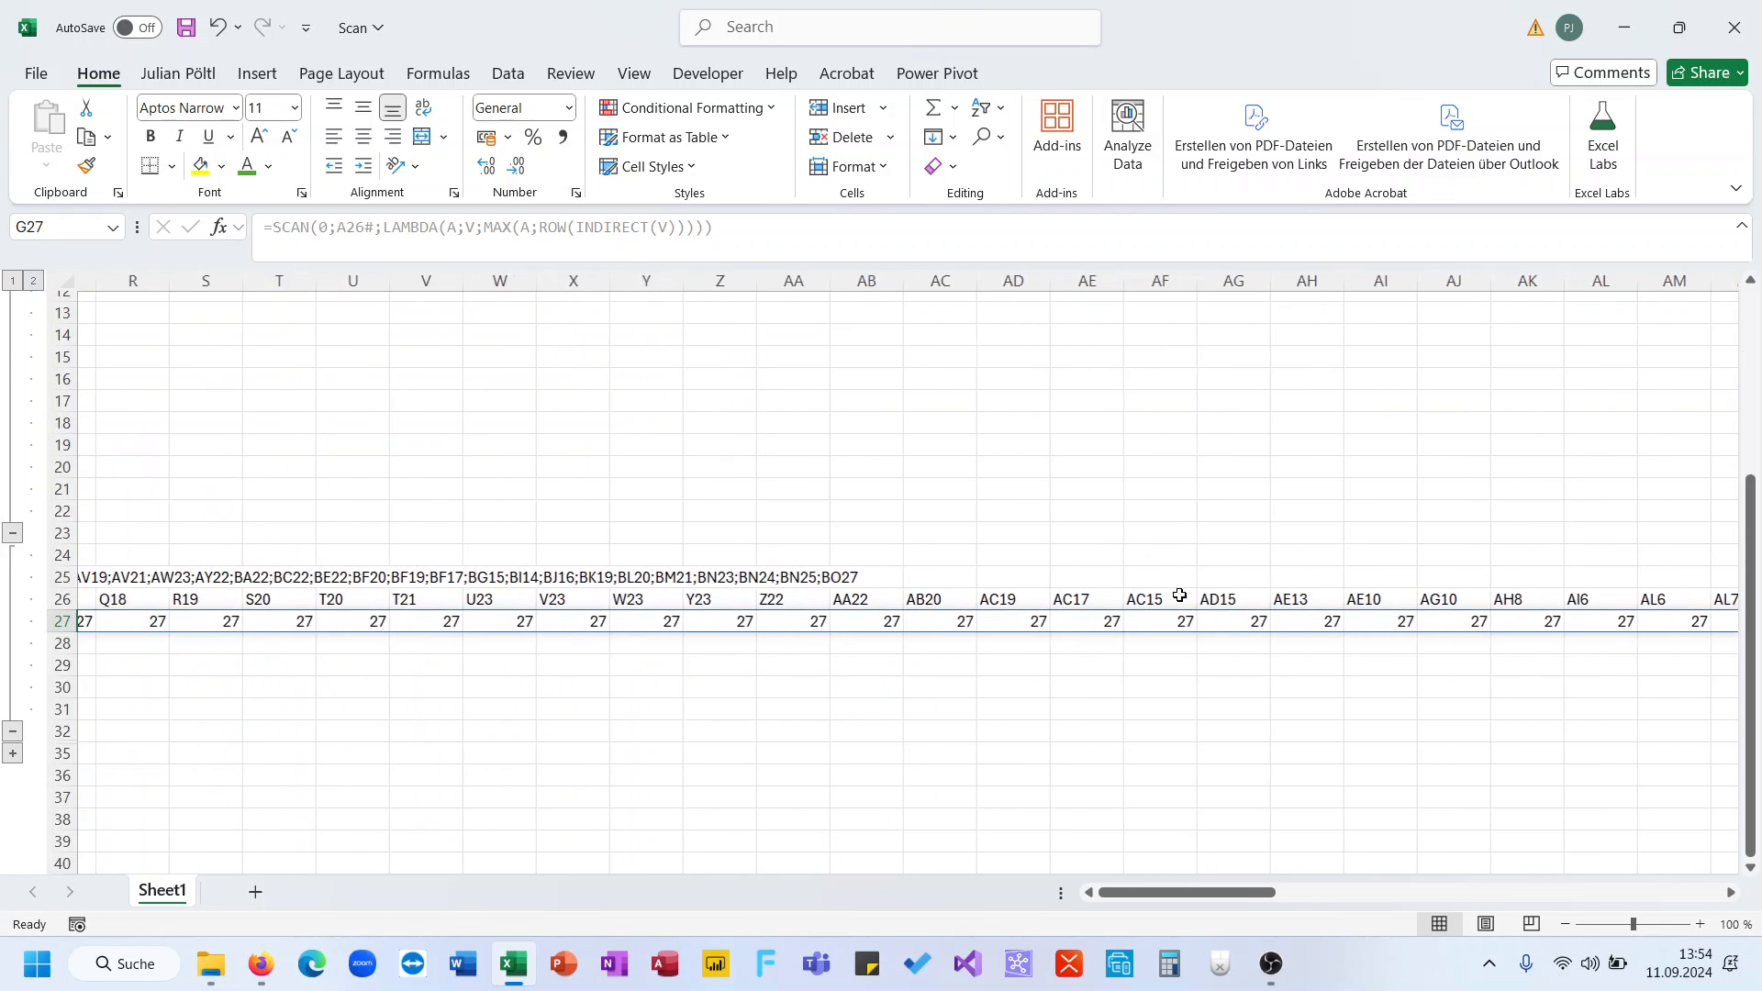
pyautogui.hscroll(-5, 1180, 598)
# - Change BF17 to BF170 in A25's reference list
pyautogui.click(448, 578)
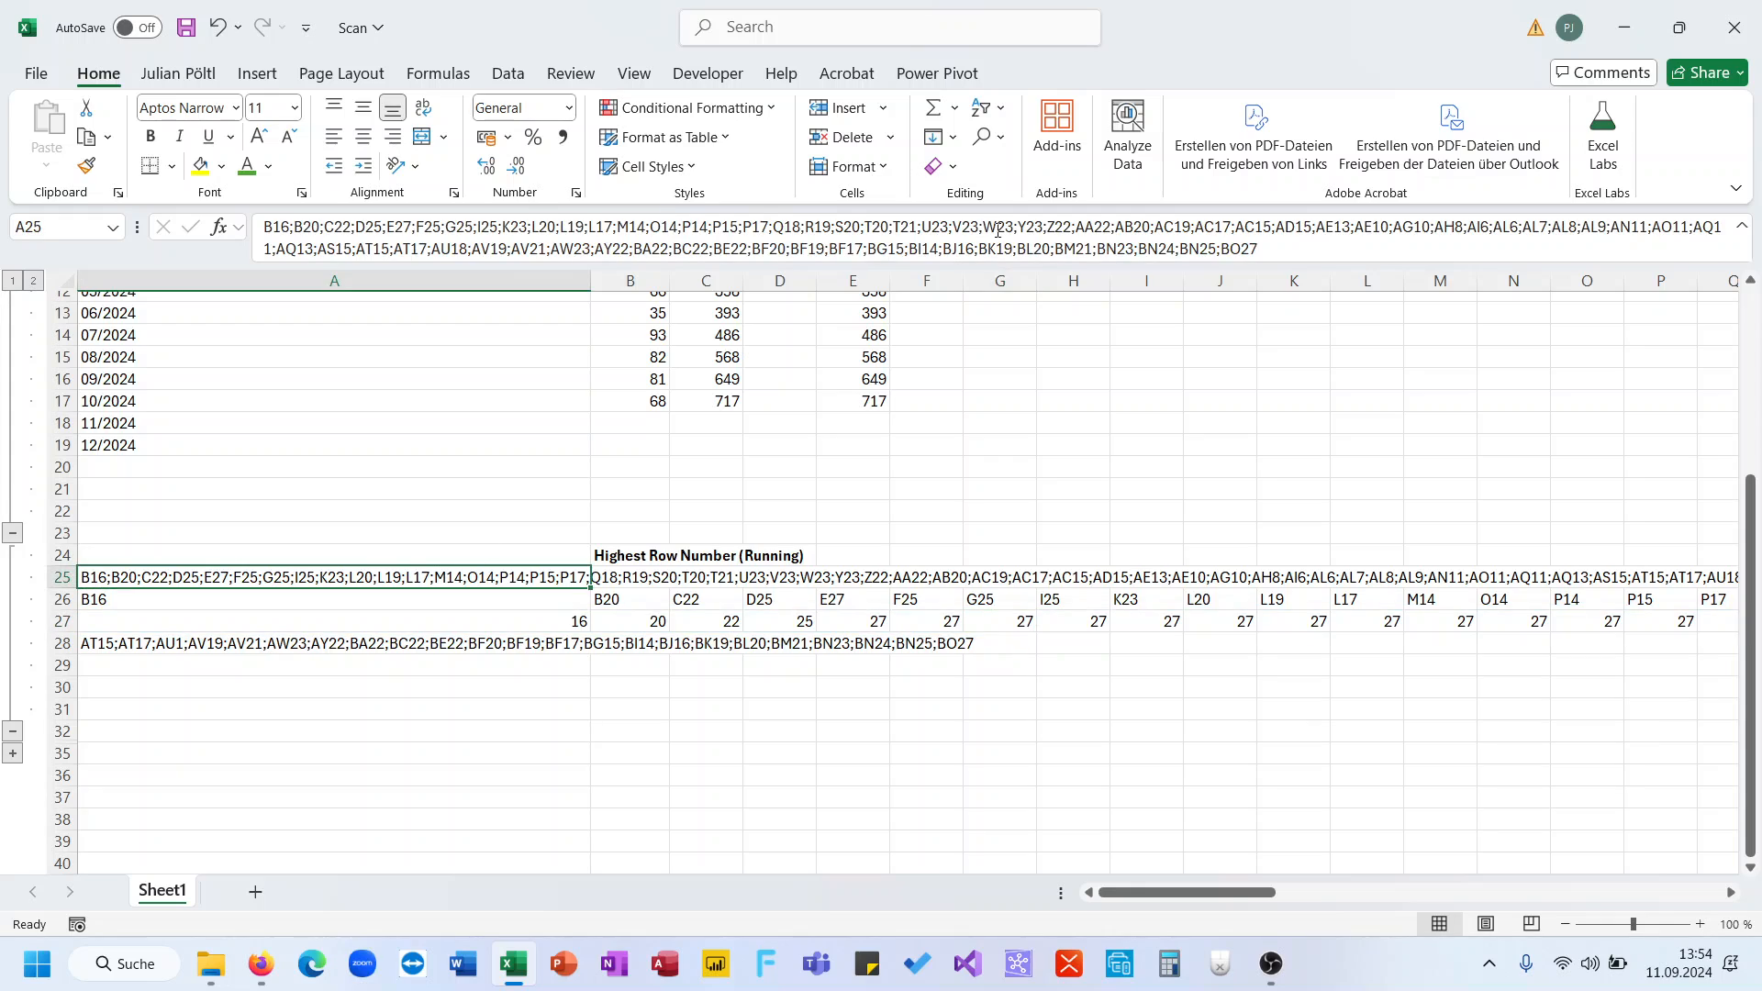
pyautogui.click(868, 249)
pyautogui.press('Return')
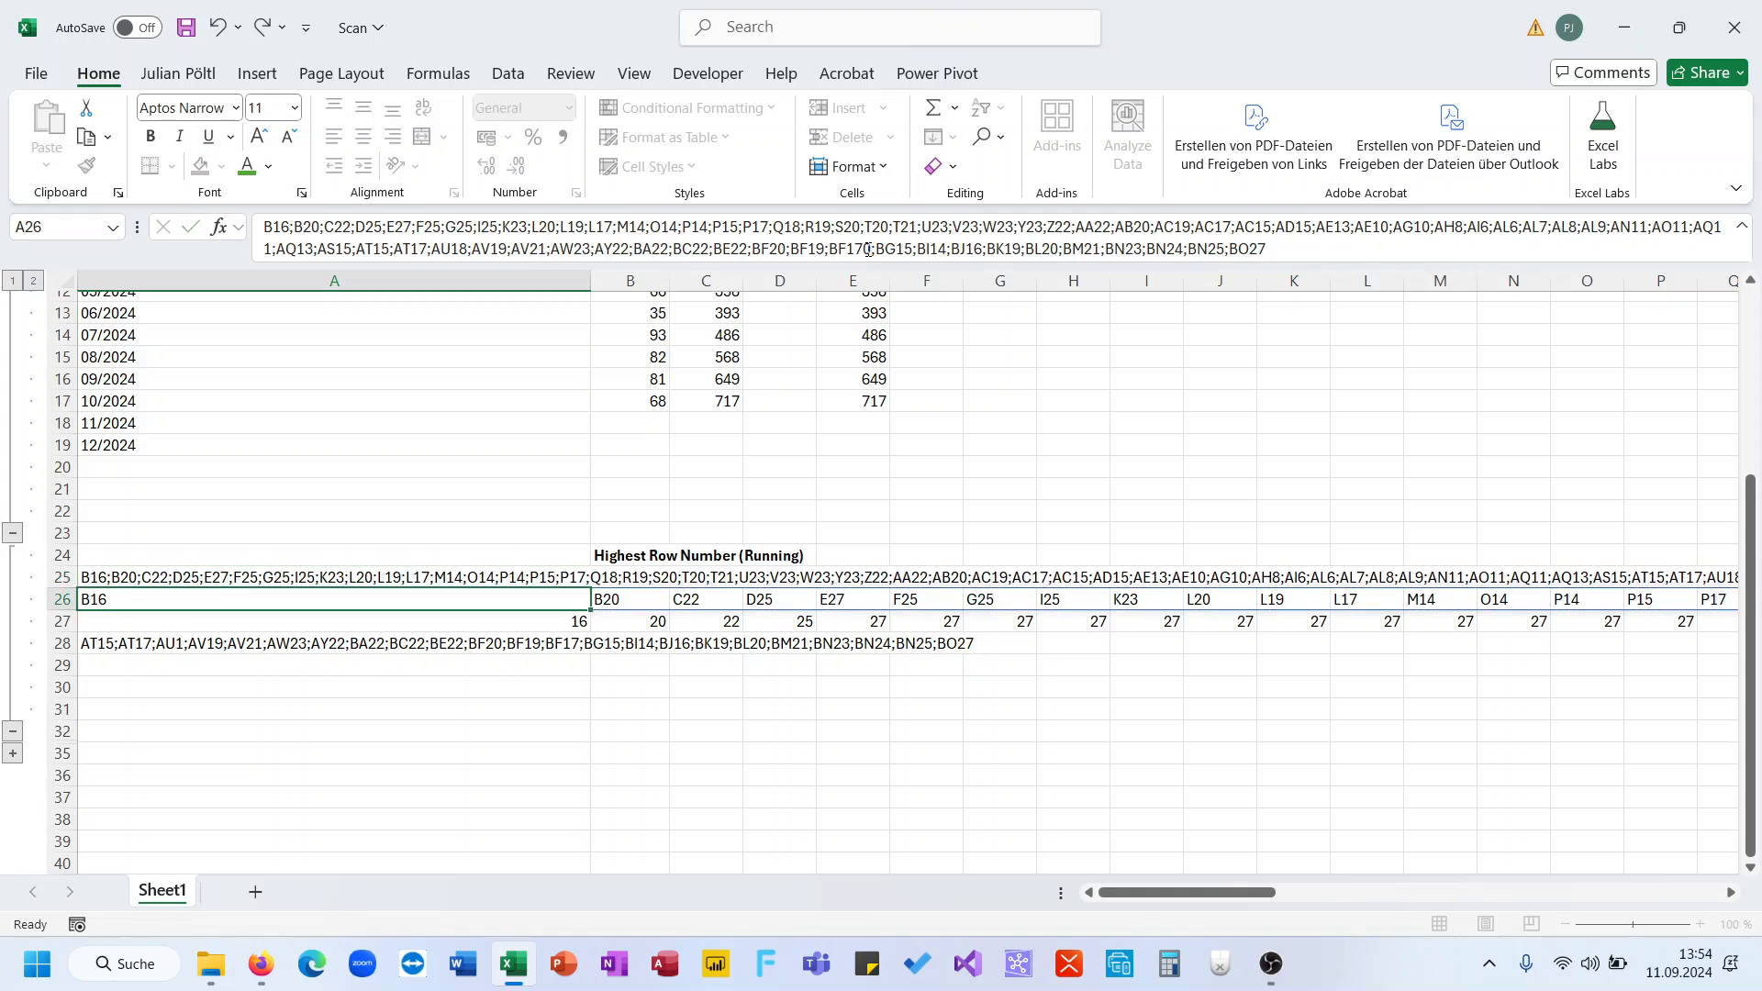
# - Inspect where row 27's running maximum jumps to 170, then review A27's SCAN formula
pyautogui.hscroll(1, 1009, 649)
pyautogui.hscroll(5, 1009, 648)
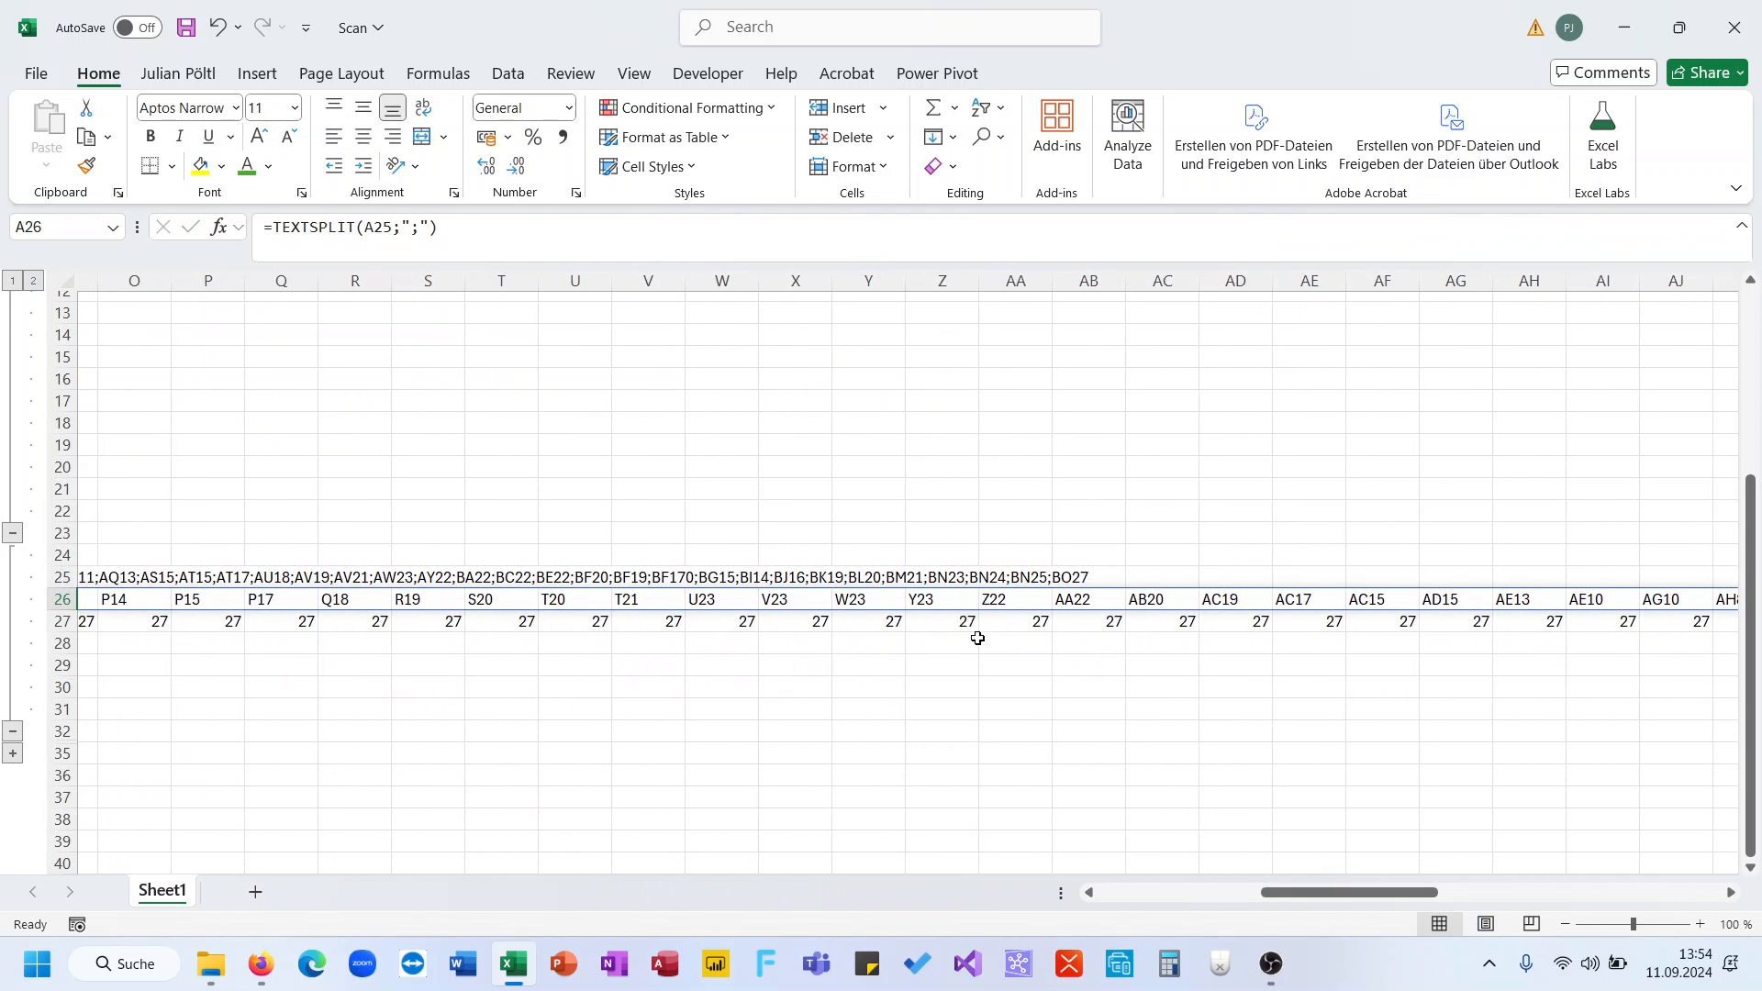
pyautogui.click(956, 621)
pyautogui.hotkey('ctrl', 'Right')
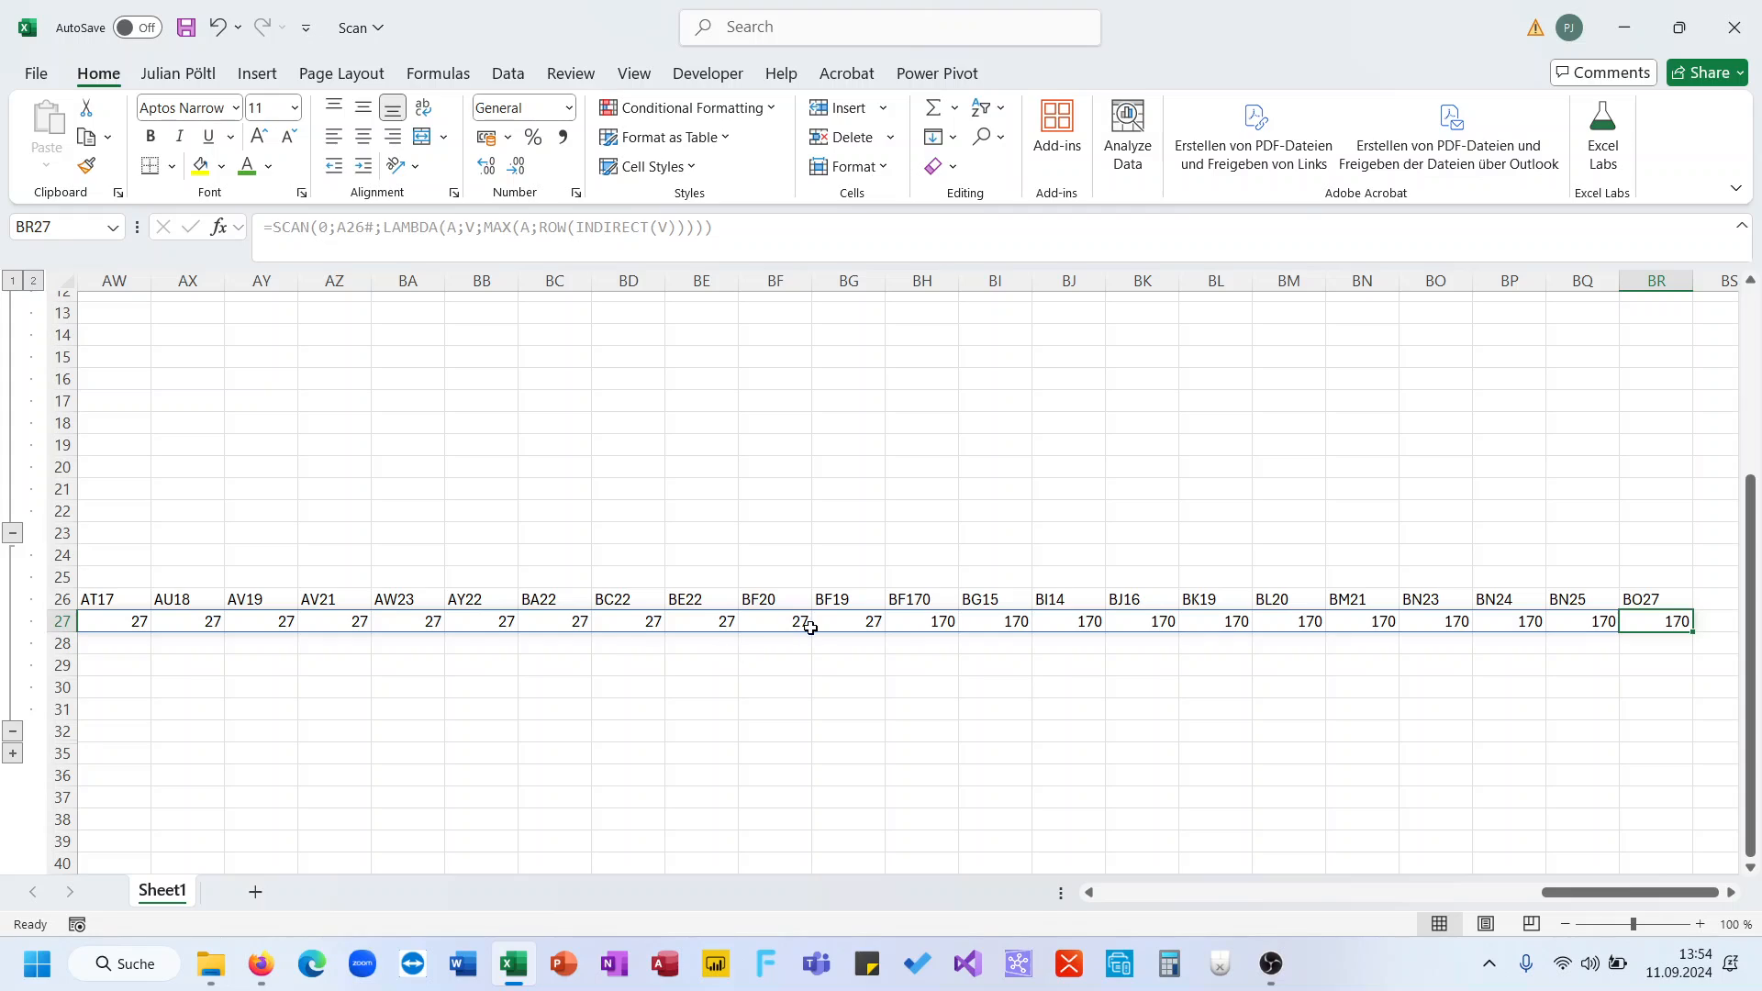
pyautogui.moveTo(845, 624); pyautogui.dragTo(918, 617)
pyautogui.hotkey('ctrl', 'Left')
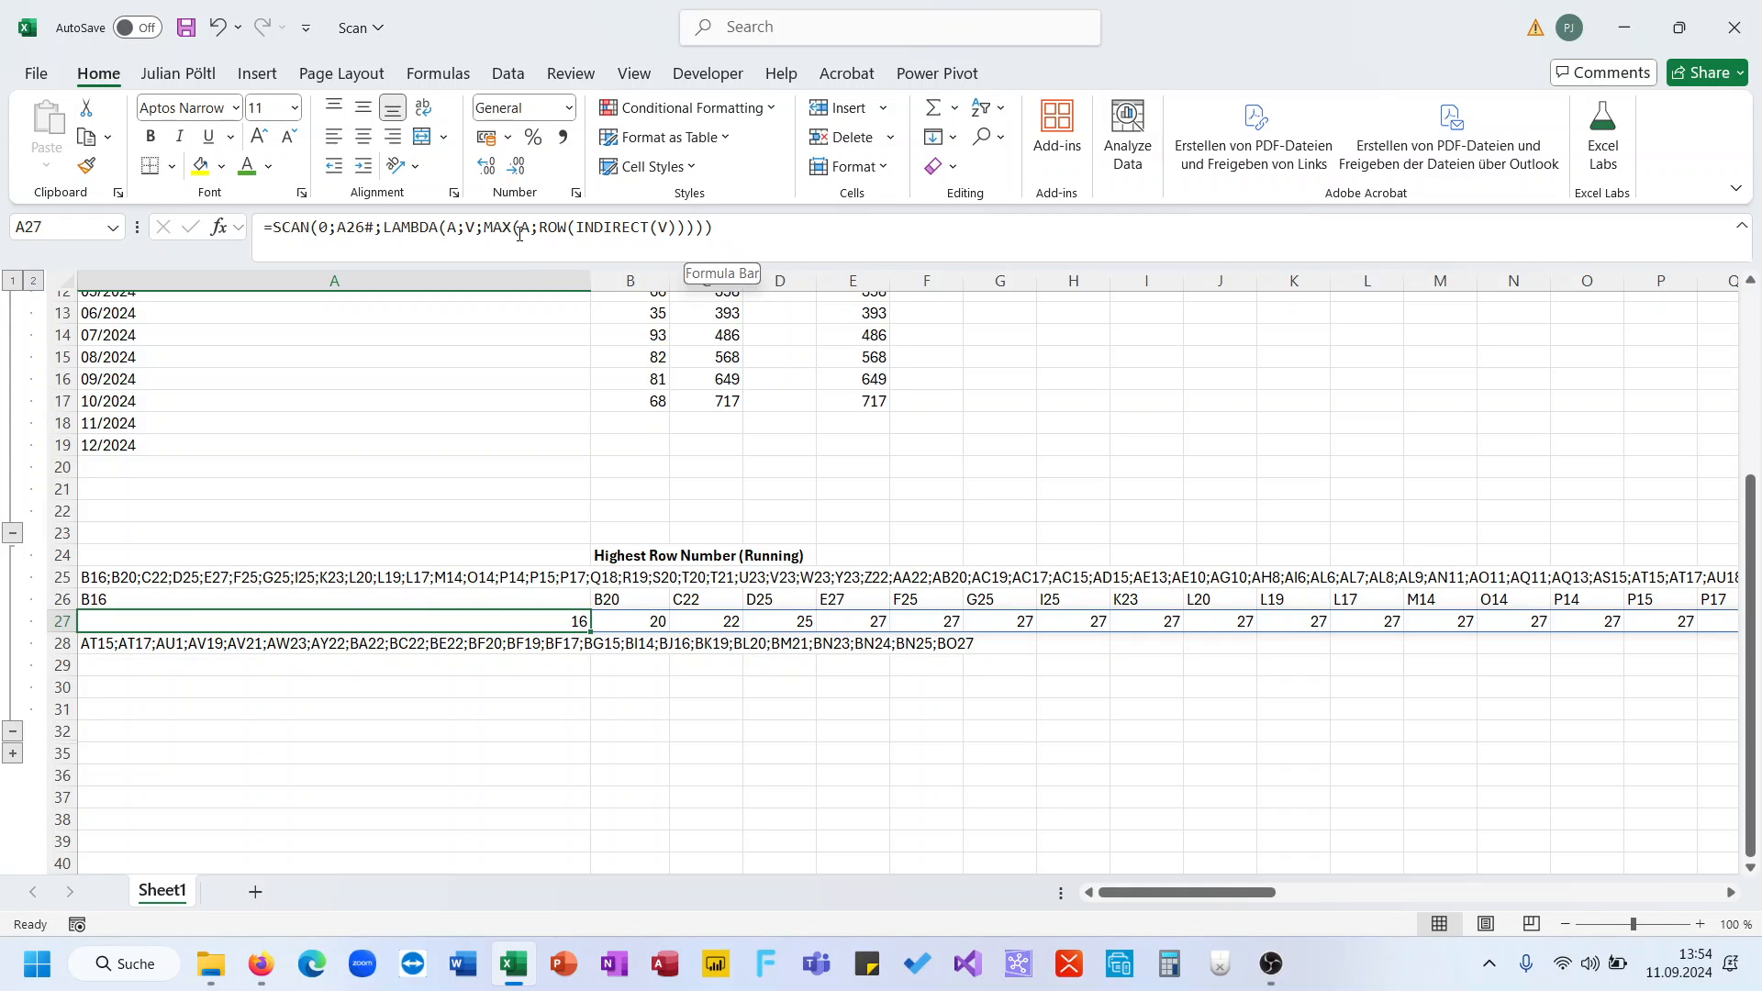
pyautogui.click(553, 236)
pyautogui.press('Escape')
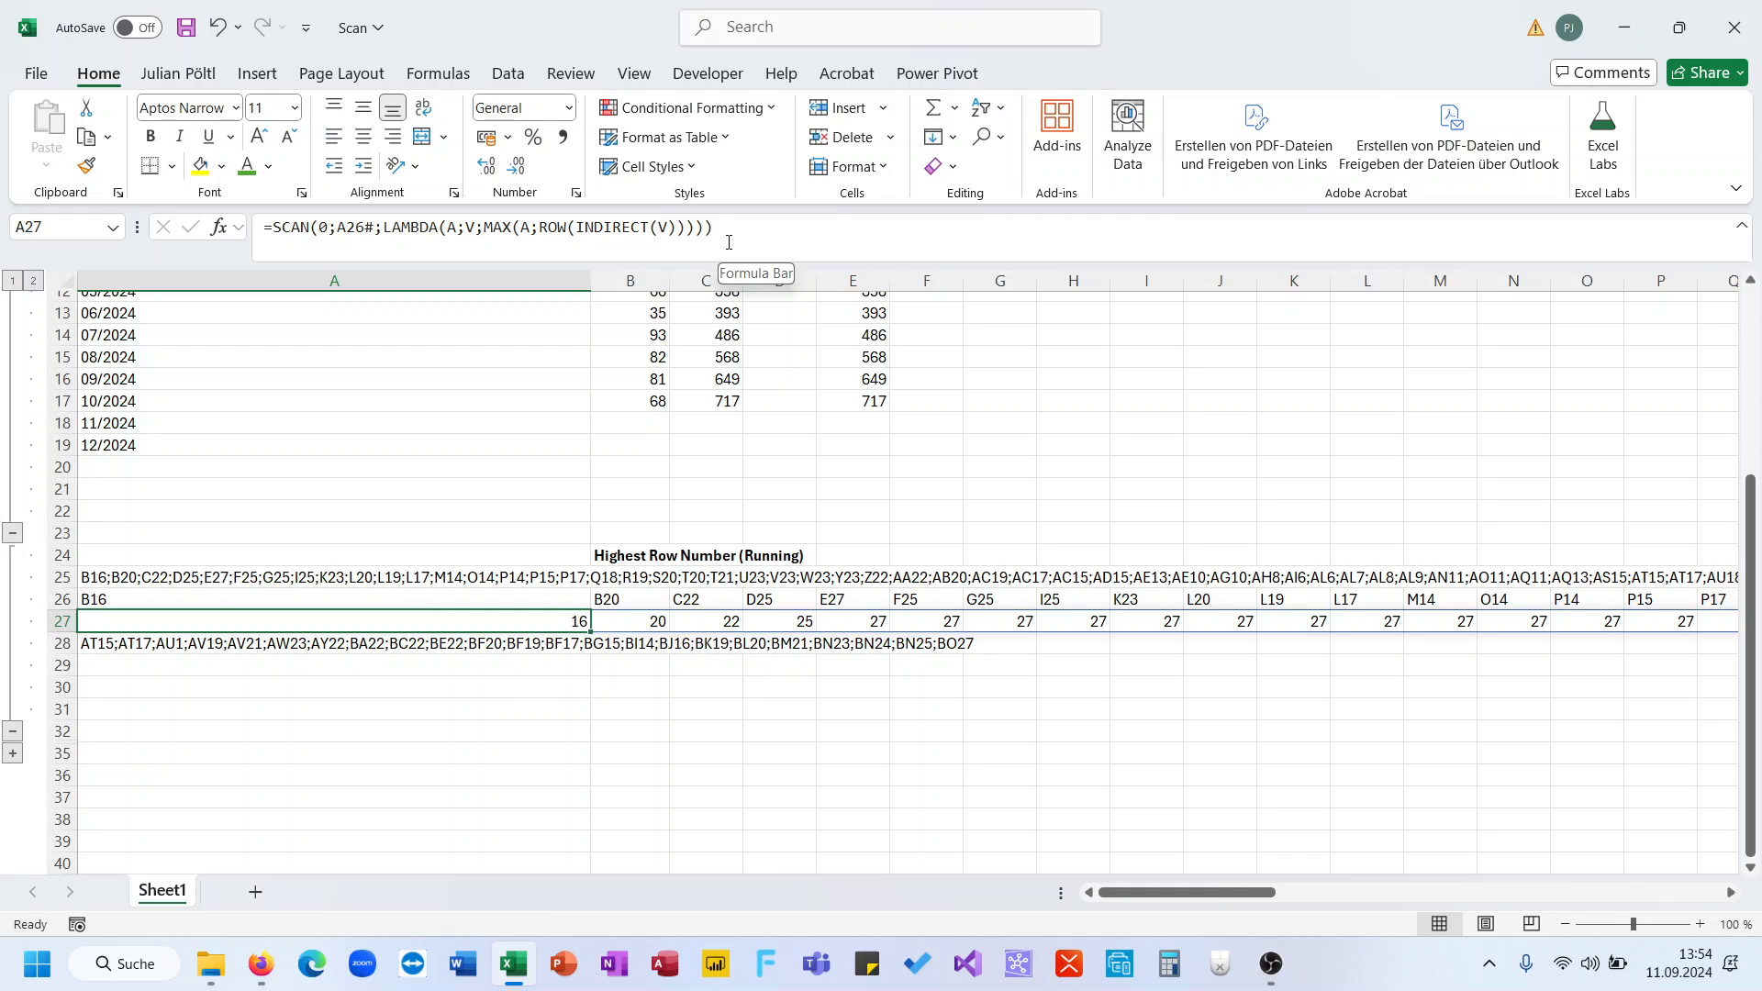
# - Replace A26# in A27's SCAN formula with TEXTSPLIT(A25;";") copied from A26
pyautogui.click(571, 597)
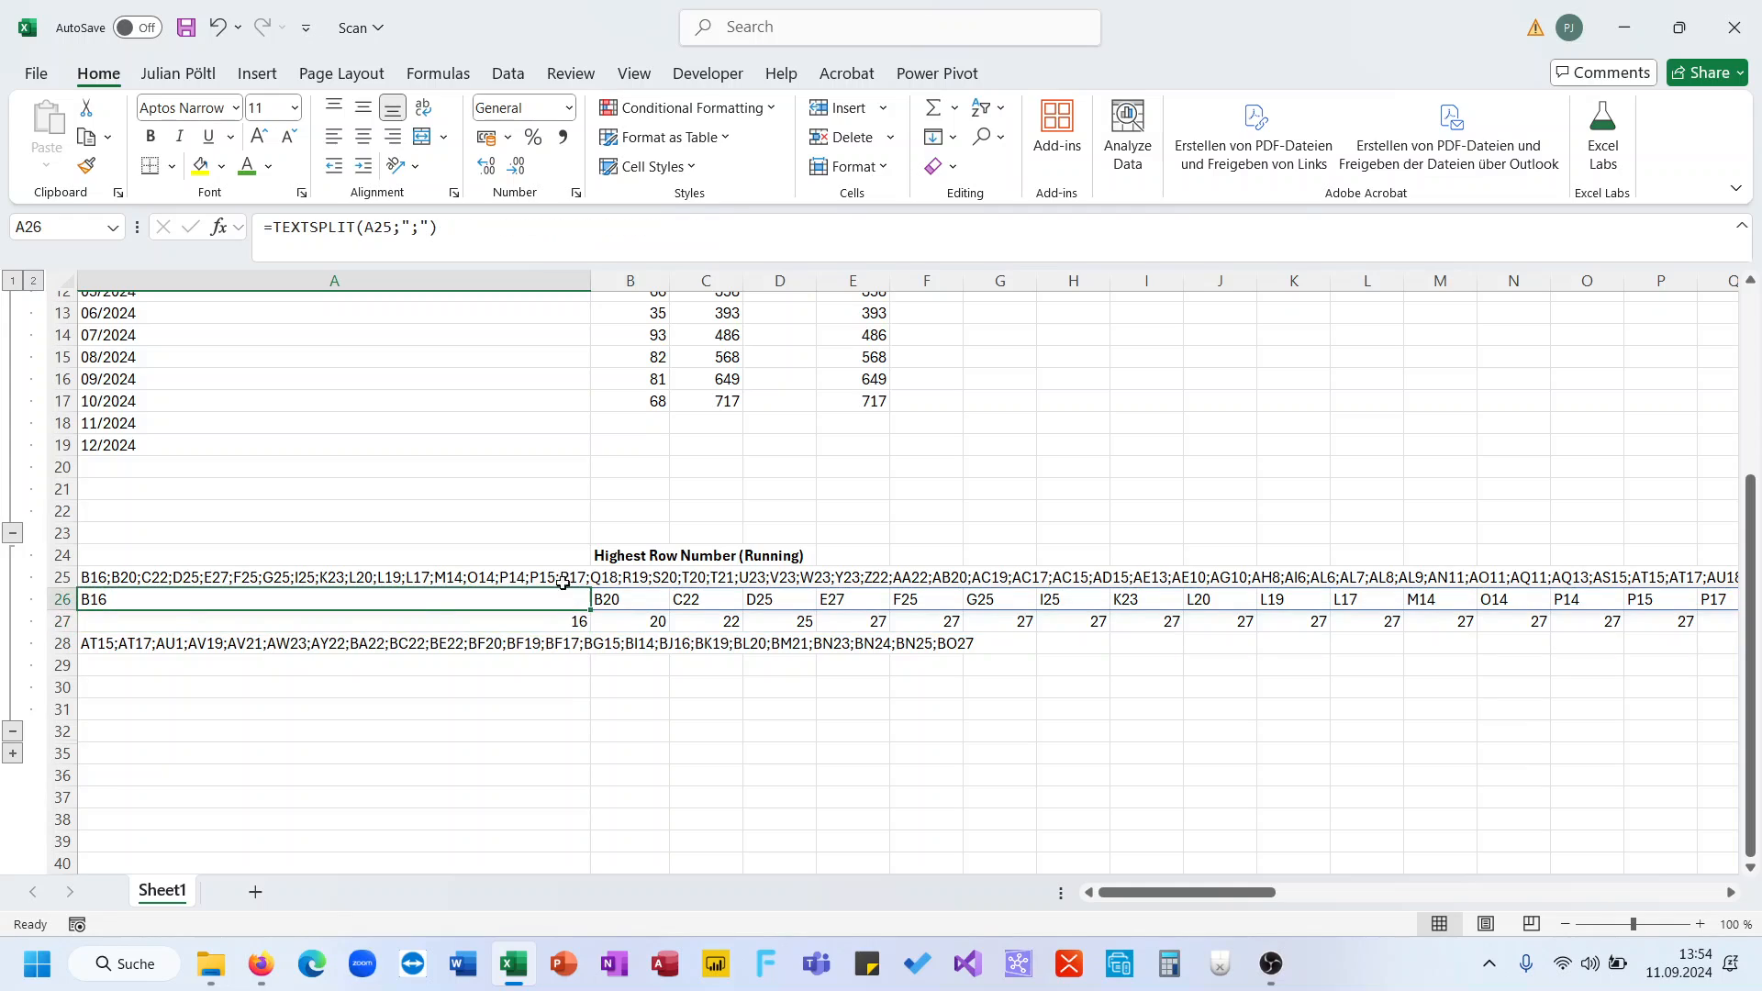
pyautogui.moveTo(439, 227); pyautogui.dragTo(277, 228)
pyautogui.hotkey('ctrl', 'c')
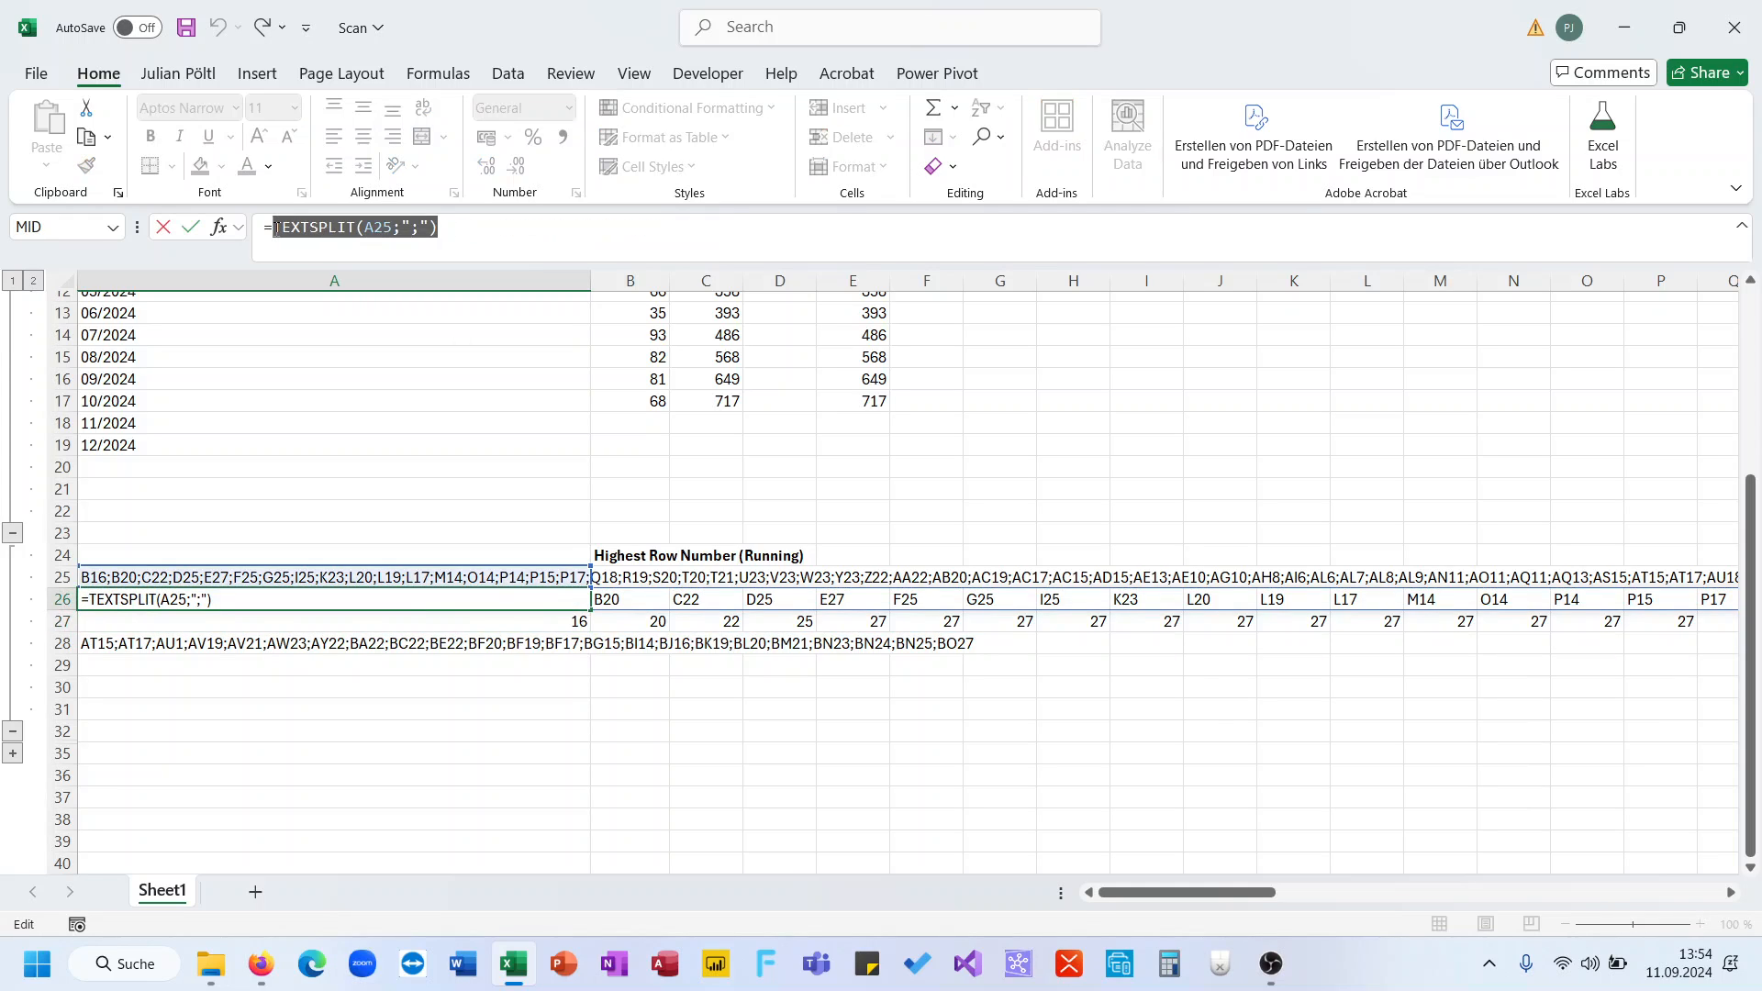
pyautogui.press('Return')
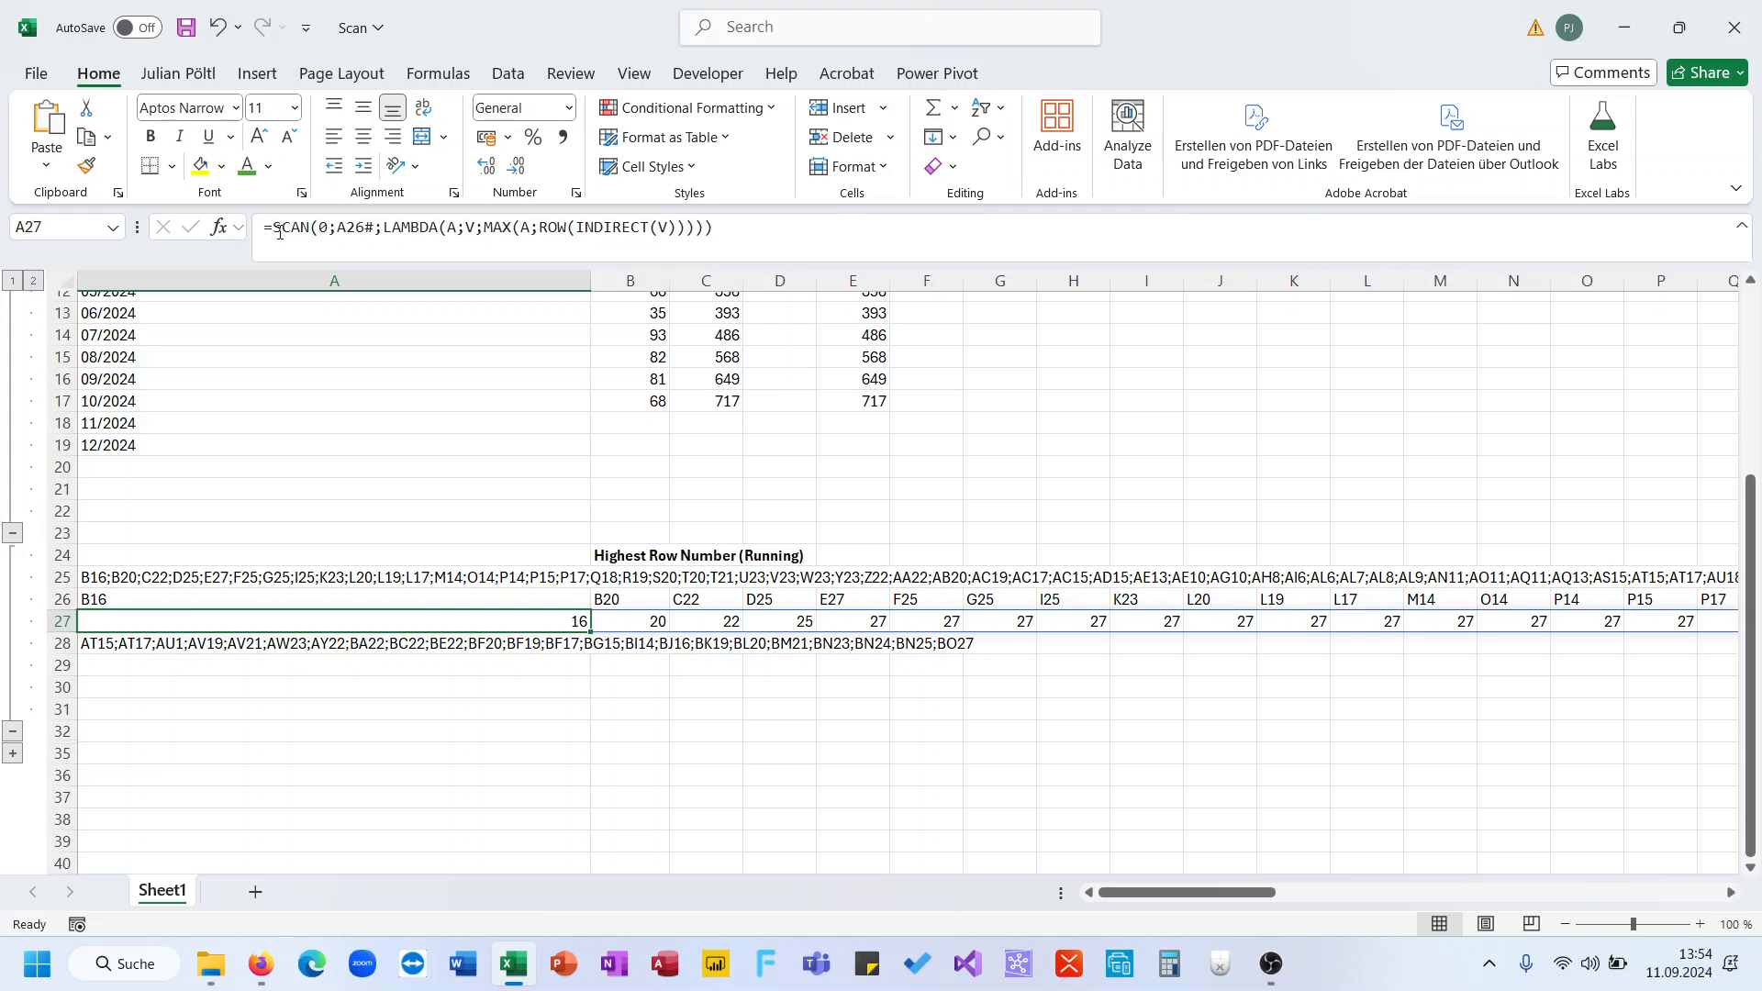
pyautogui.doubleClick(351, 228)
pyautogui.hotkey('ctrl', 'v')
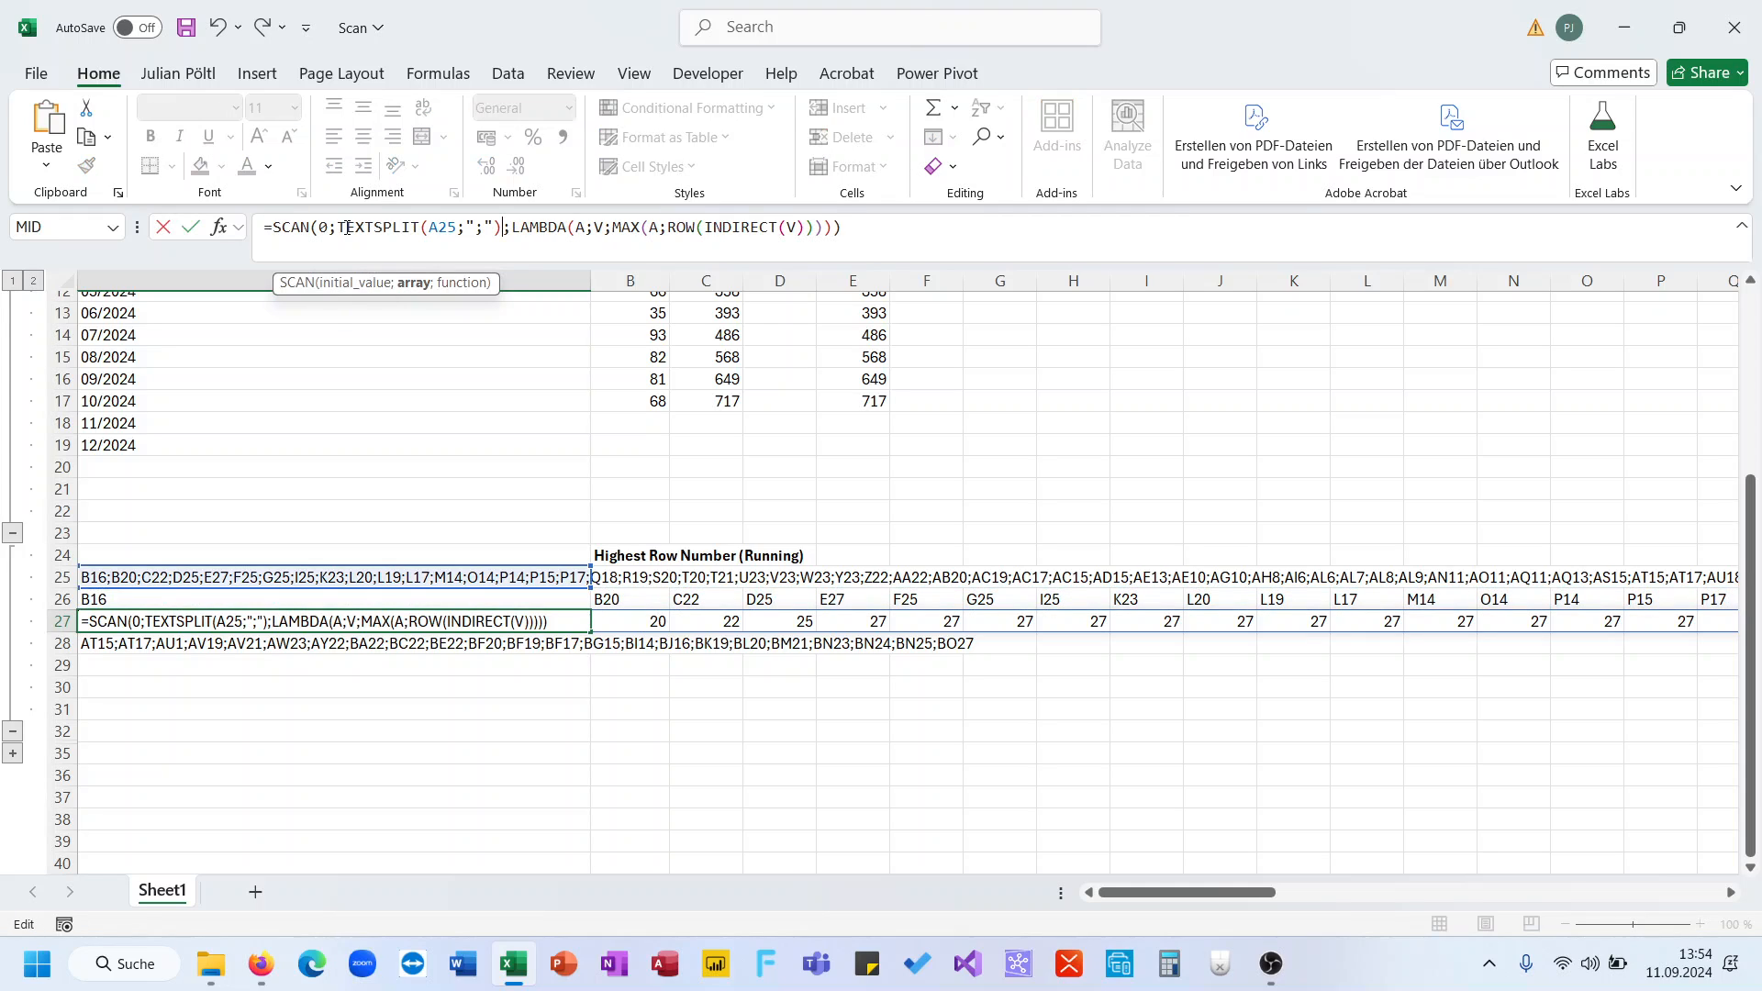
pyautogui.press('Return')
pyautogui.press('Up')
pyautogui.click(347, 227)
pyautogui.hotkey('ctrl', 'a')
pyautogui.hotkey('ctrl', 'c')
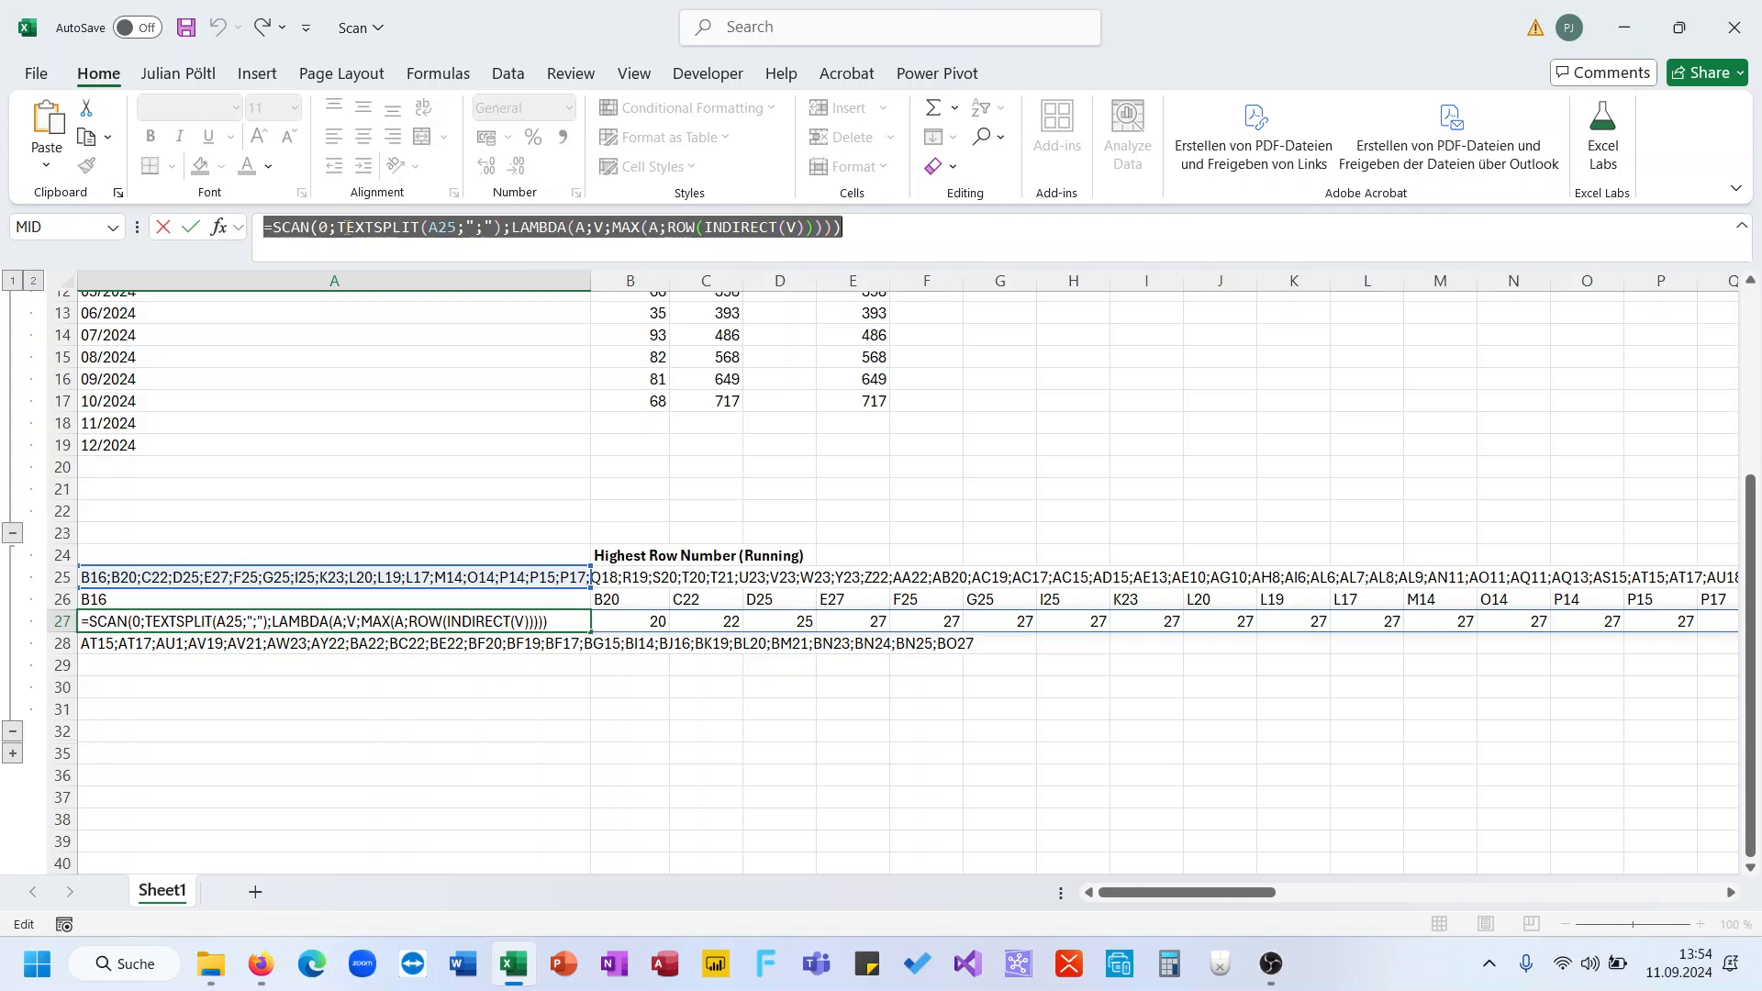
# - Paste the SCAN formula into A29 and repoint its source list to A28, spilling 15, 17, 19, 21, 23…
pyautogui.press('Return')
pyautogui.press('Return')
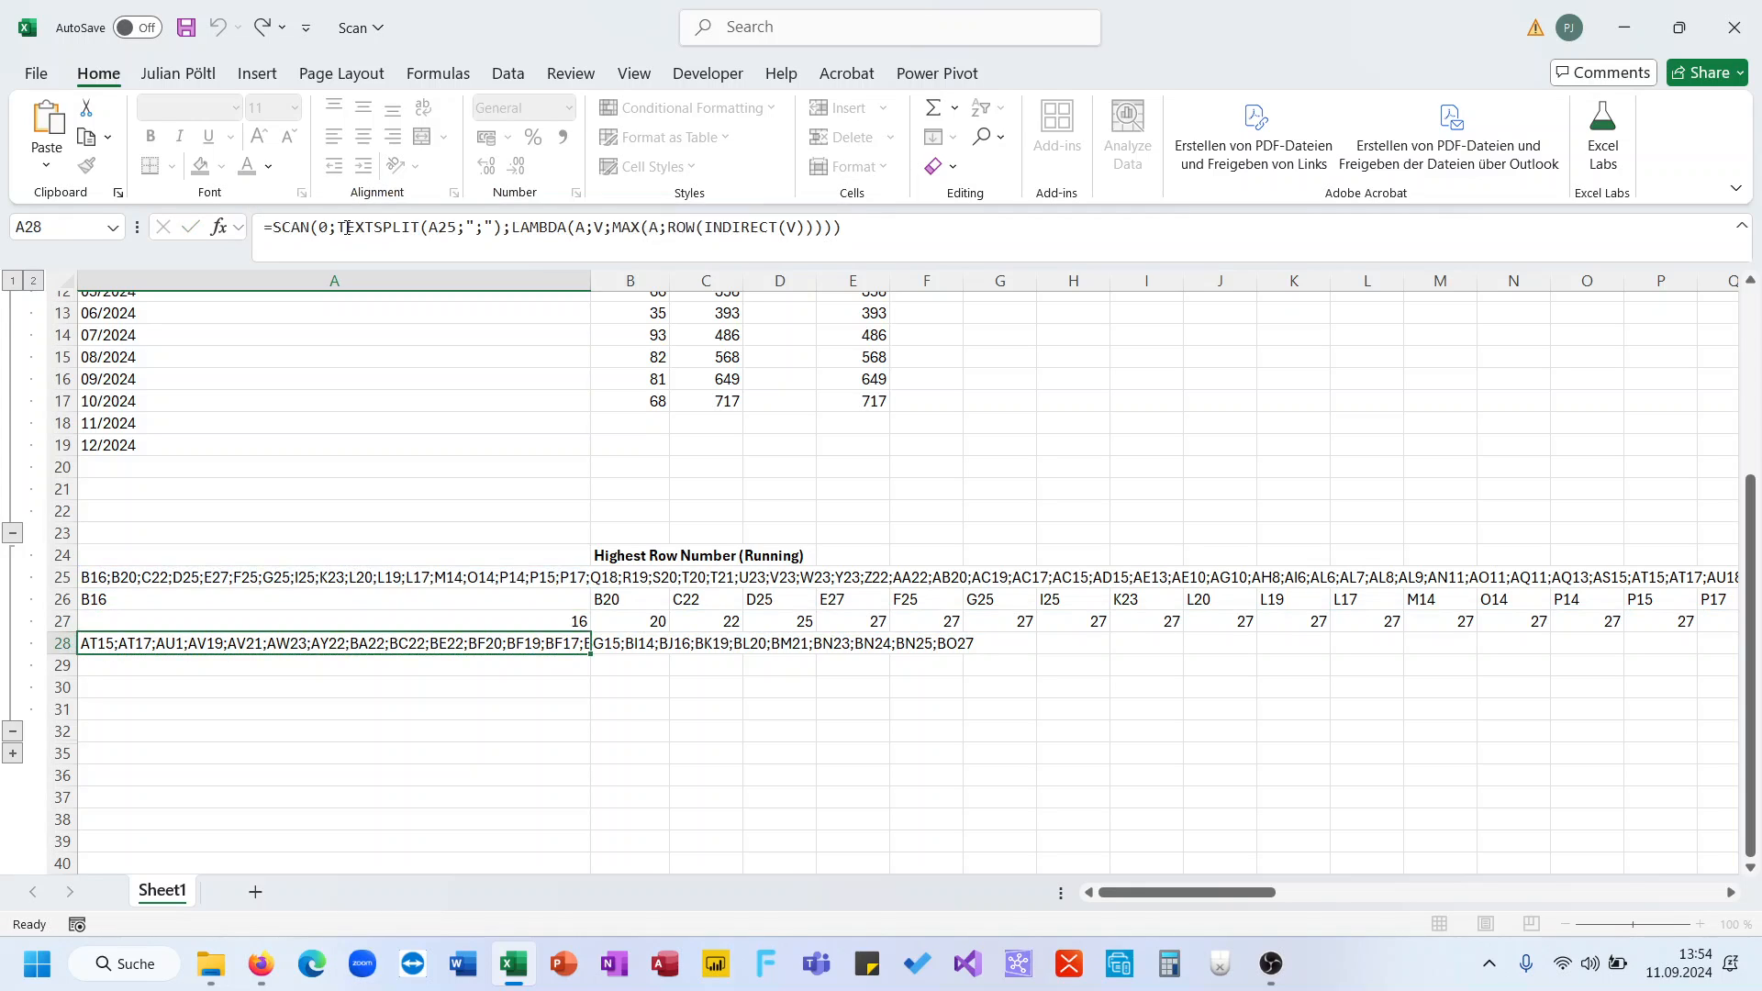
pyautogui.click(347, 227)
pyautogui.hotkey('ctrl', 'v')
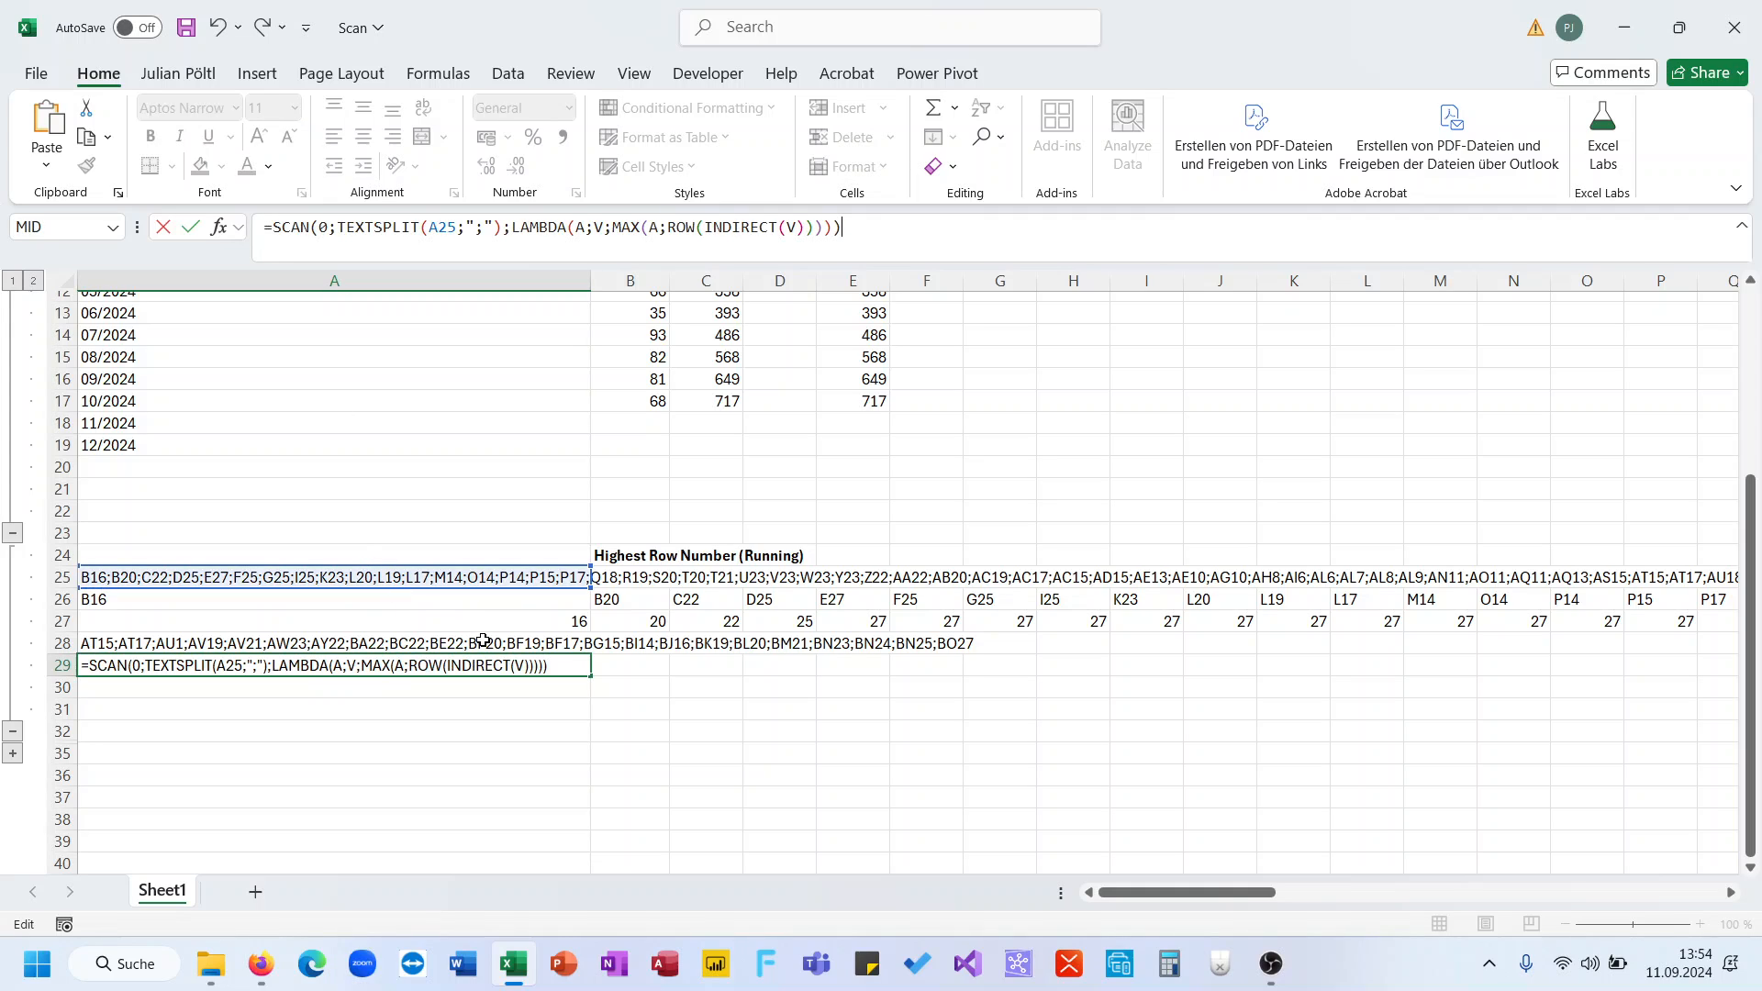
pyautogui.moveTo(519, 597); pyautogui.dragTo(527, 640)
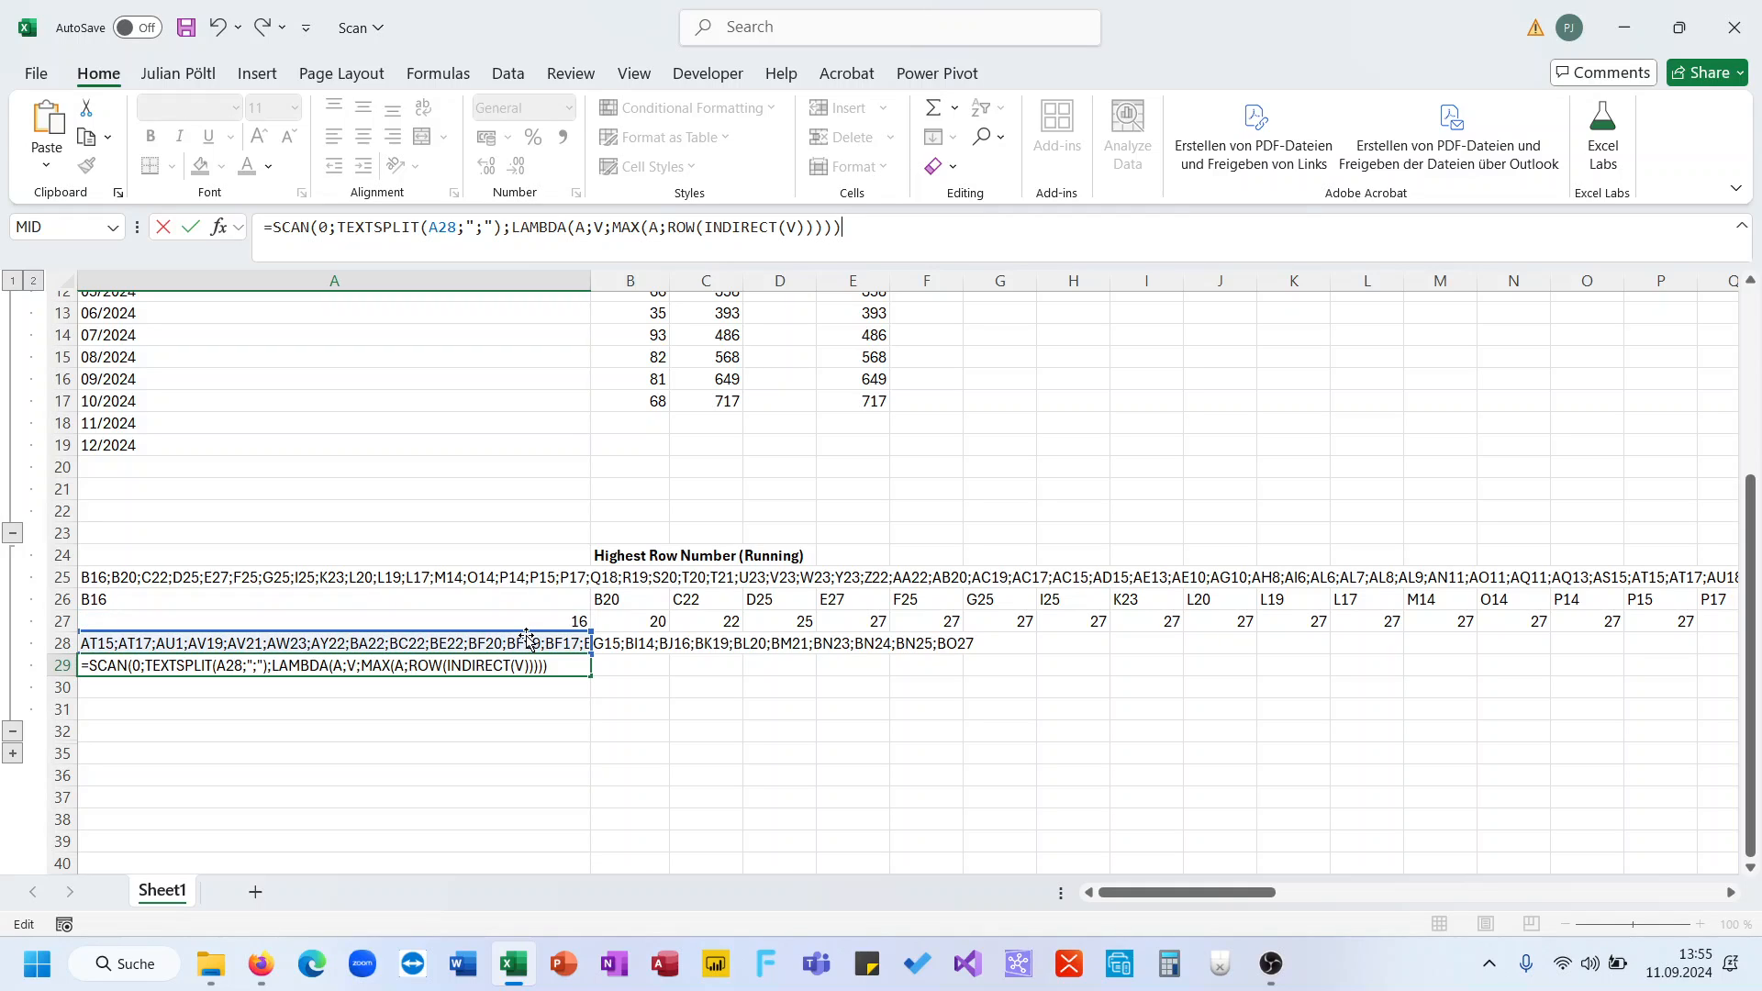
pyautogui.hotkey('ctrl', 'Return')
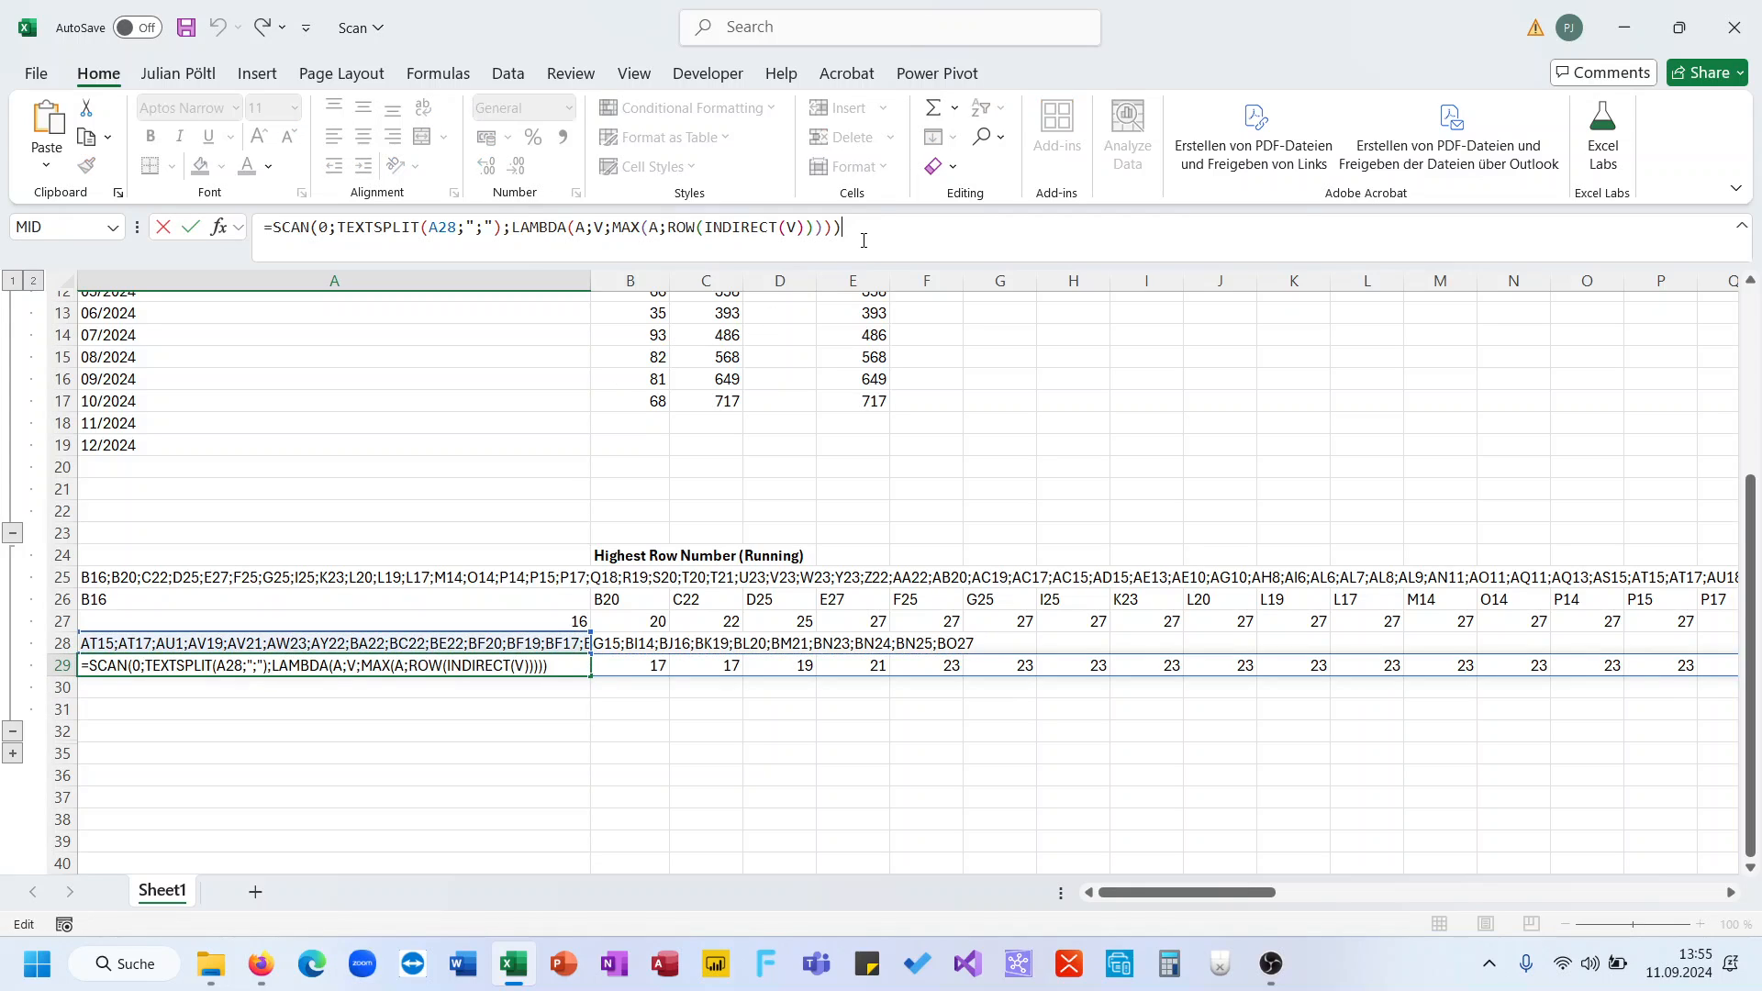
pyautogui.click(504, 252)
# - Check the spilled running-highest row results across row 29 without changing the formula
pyautogui.press('Escape')
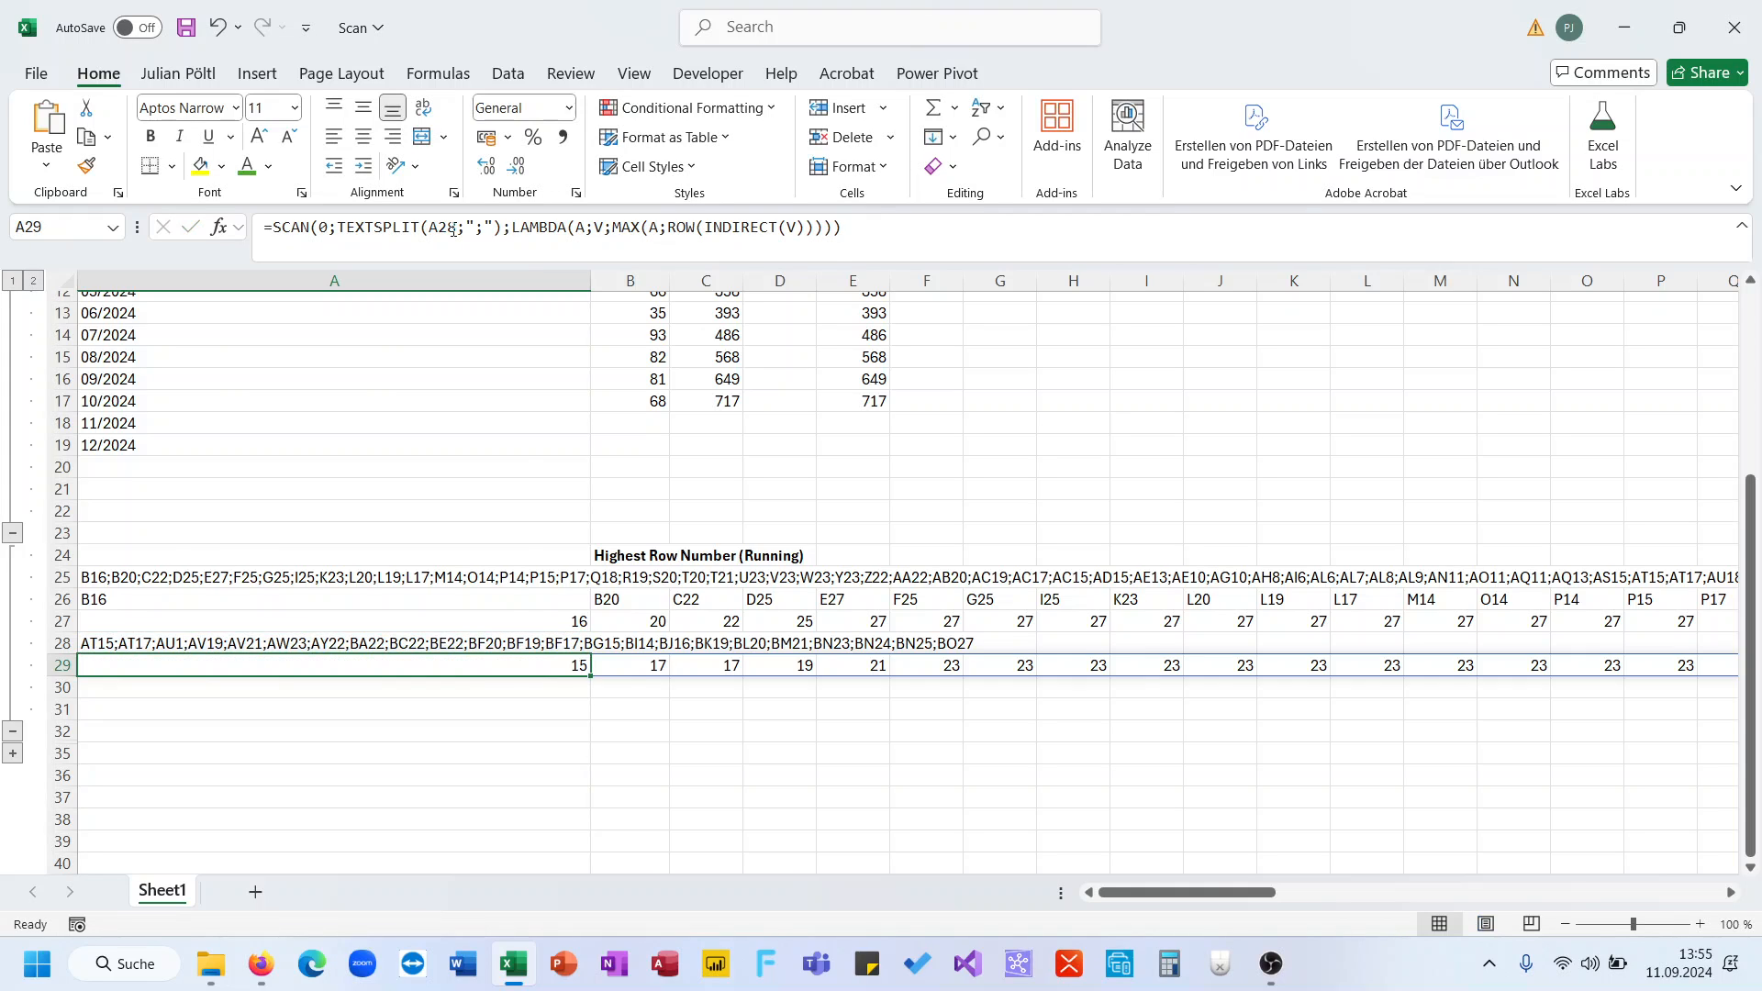
pyautogui.hotkey('ctrl', 'Right')
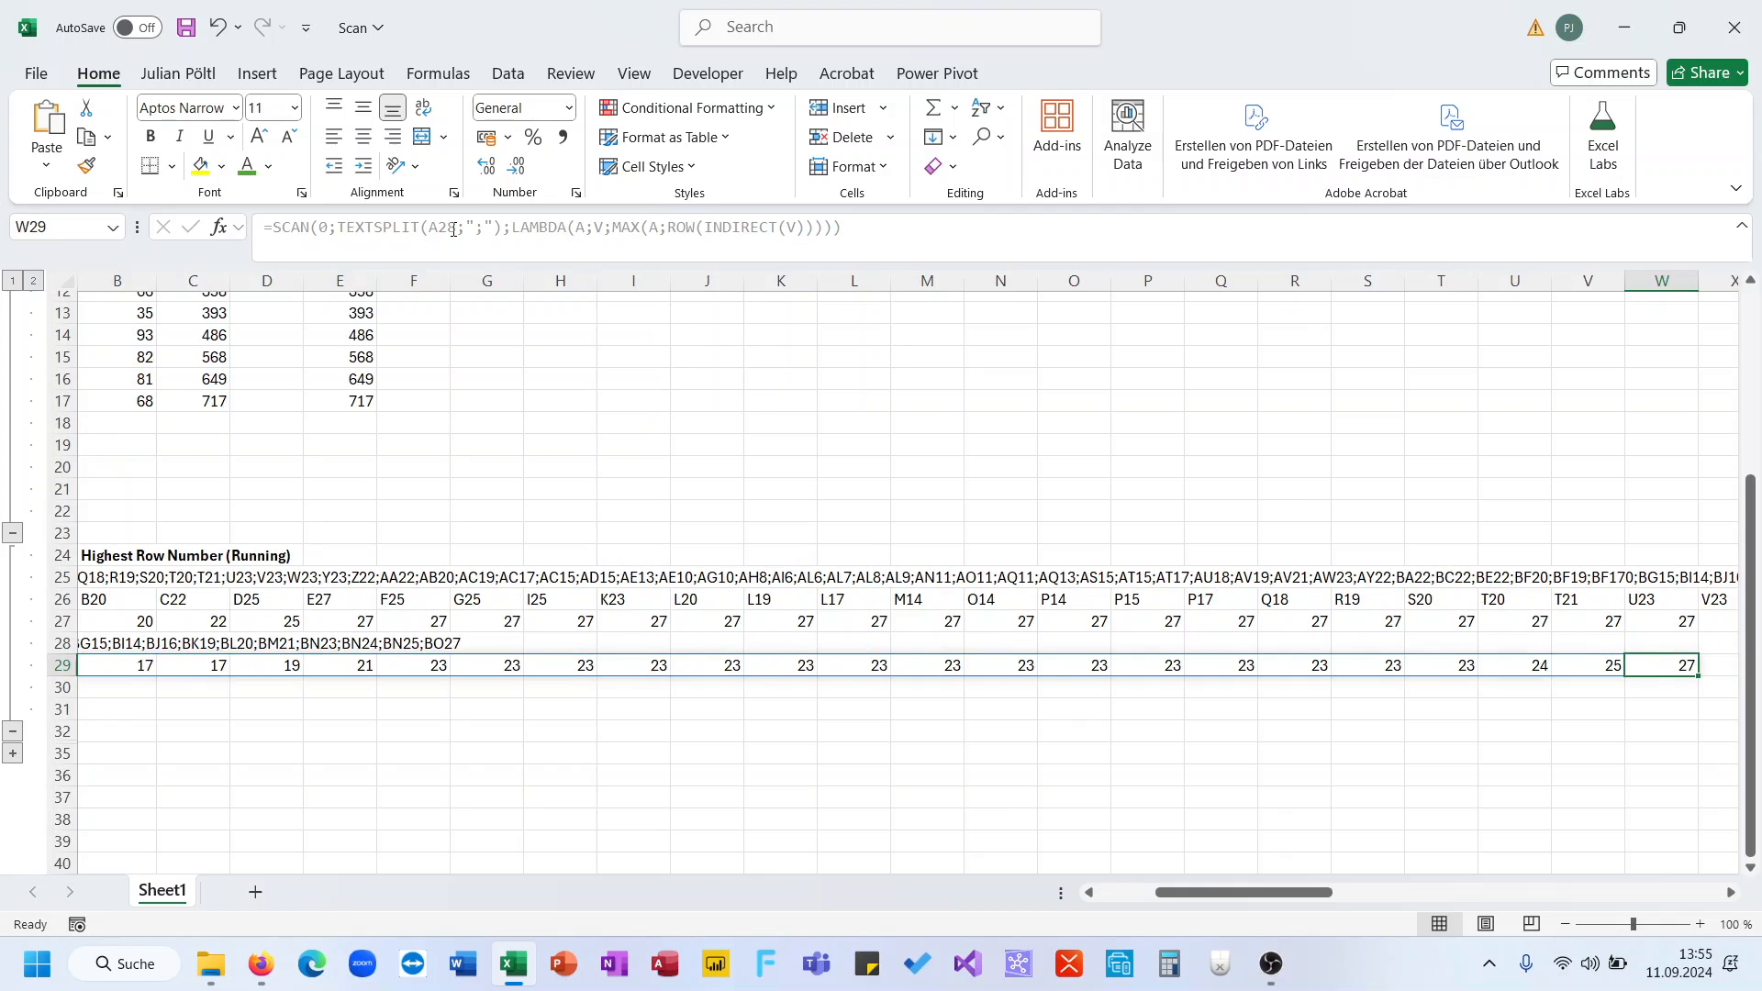
pyautogui.hotkey('ctrl', 'Left')
pyautogui.hotkey('ctrl', 'Right')
pyautogui.hotkey('ctrl', 'Left')
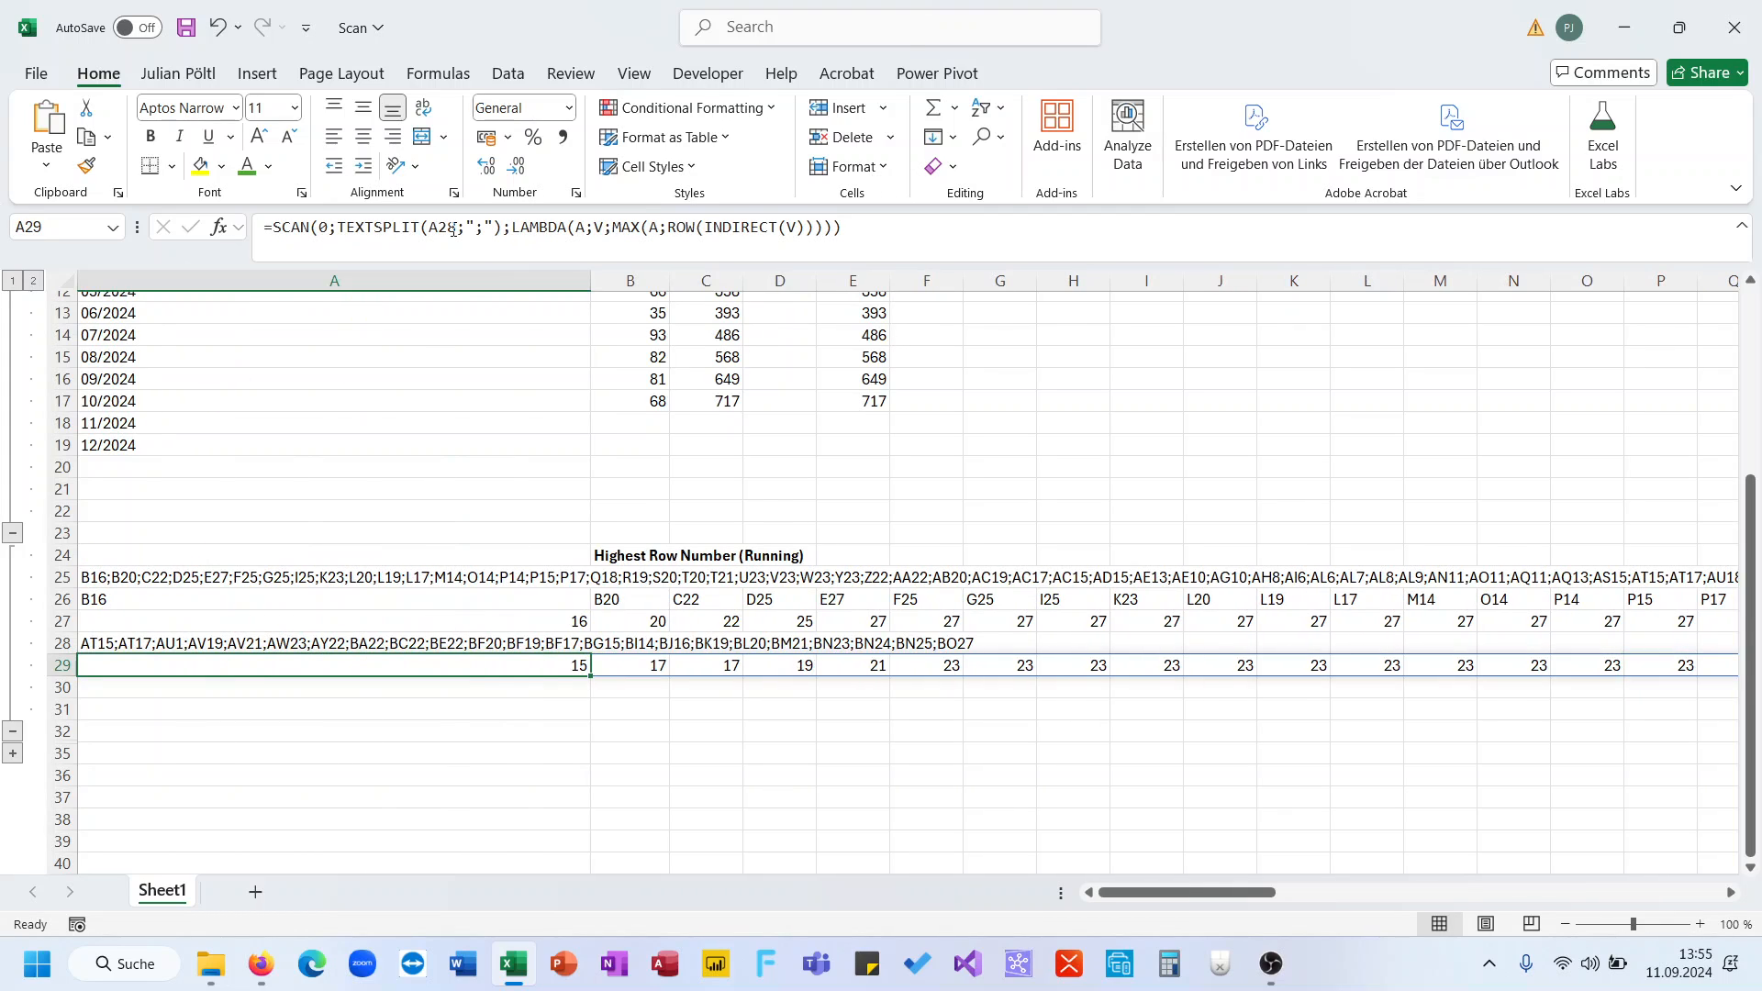
pyautogui.hotkey('ctrl', 'Right')
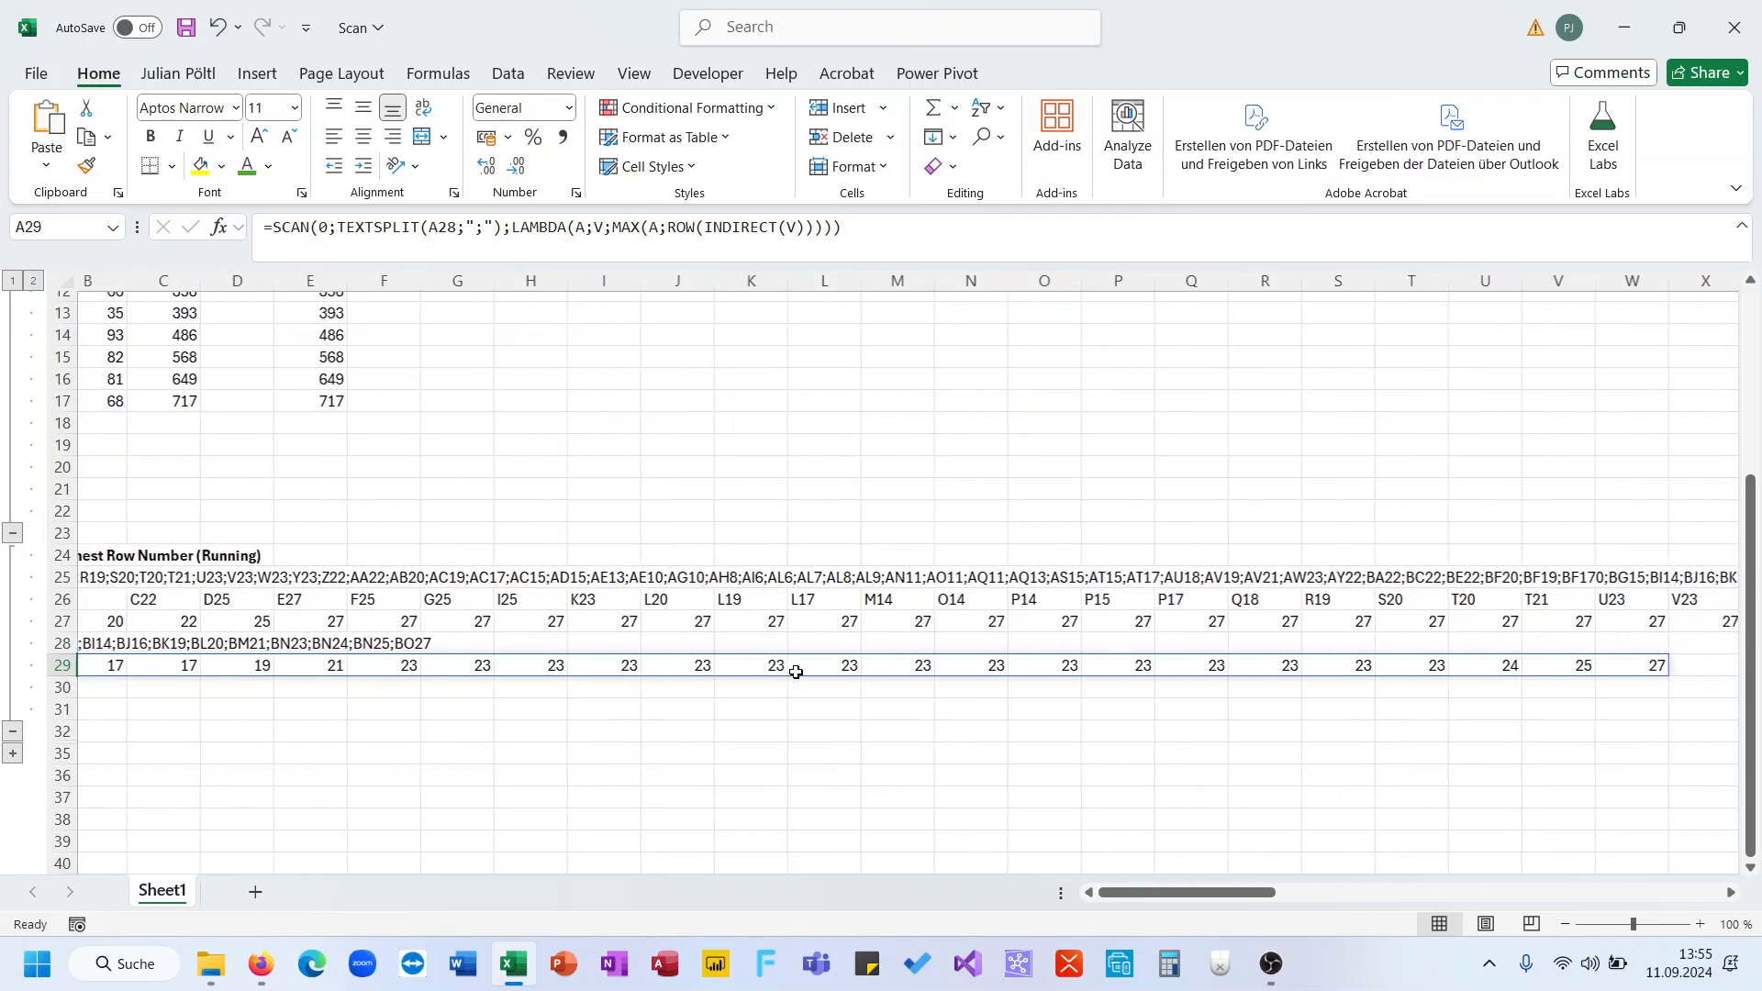
pyautogui.hotkey('ctrl', 'Left')
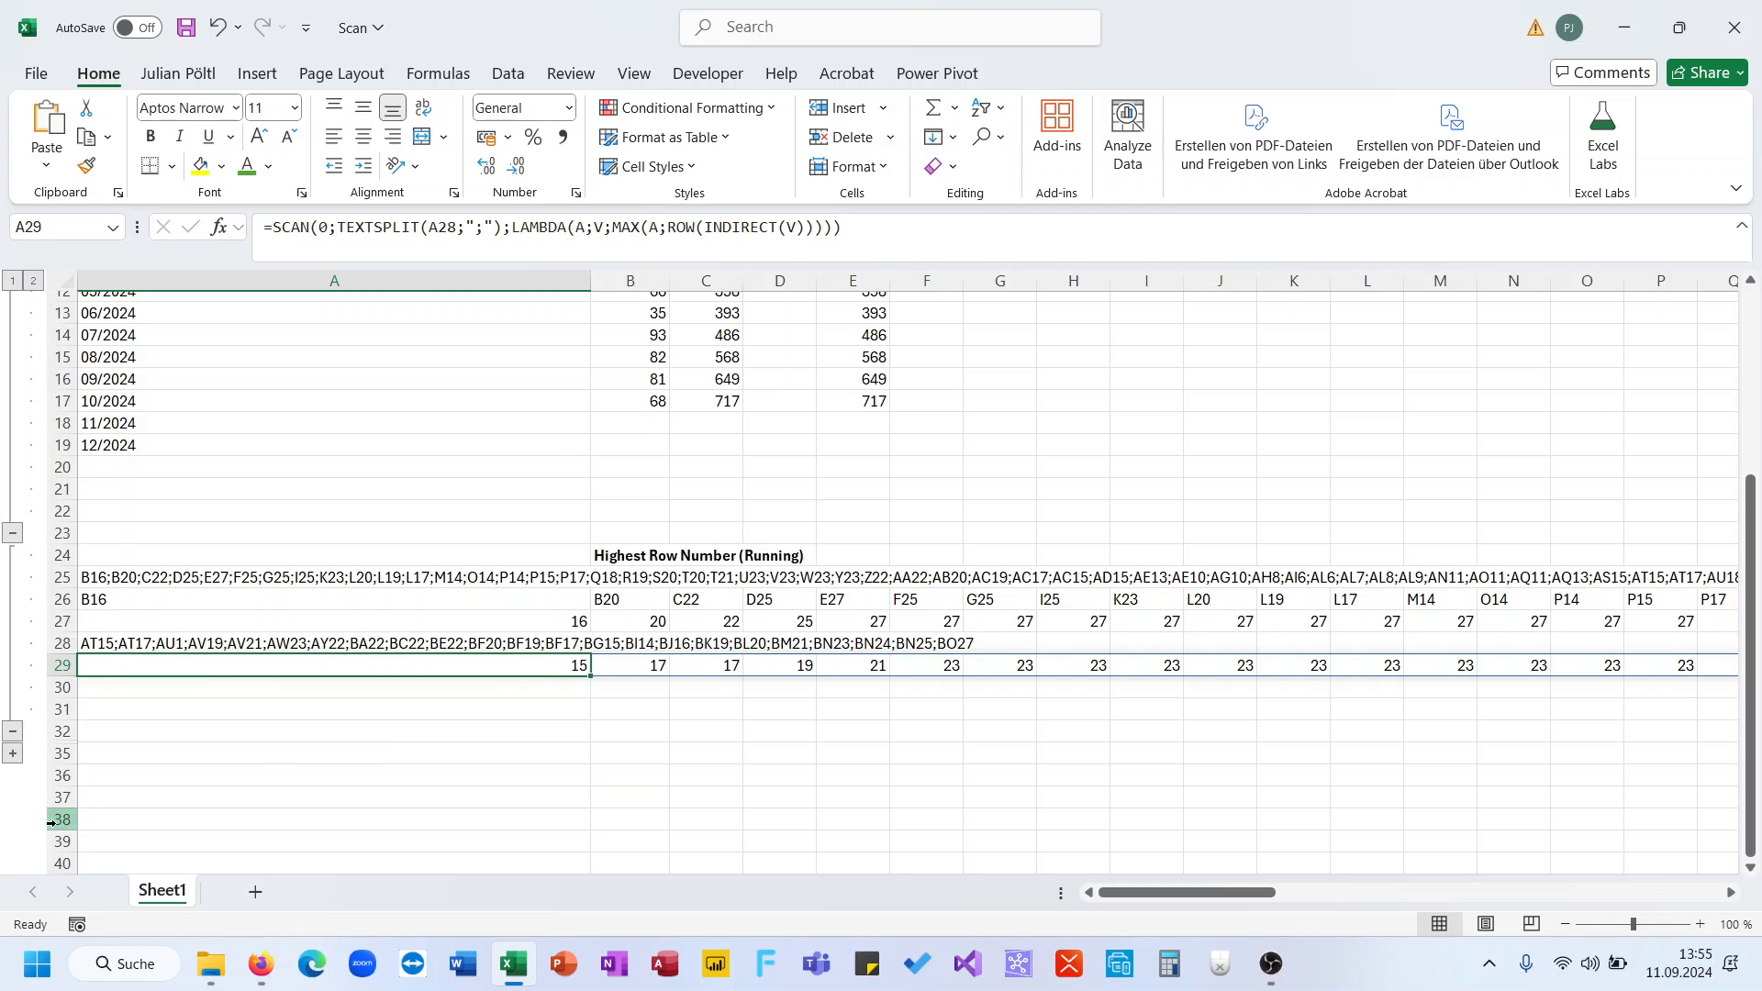
# - Expand hidden rows 33–34 and select start reference V26 and the arrow moves in B34:U34
pyautogui.click(14, 757)
pyautogui.scroll(-2, 476, 679)
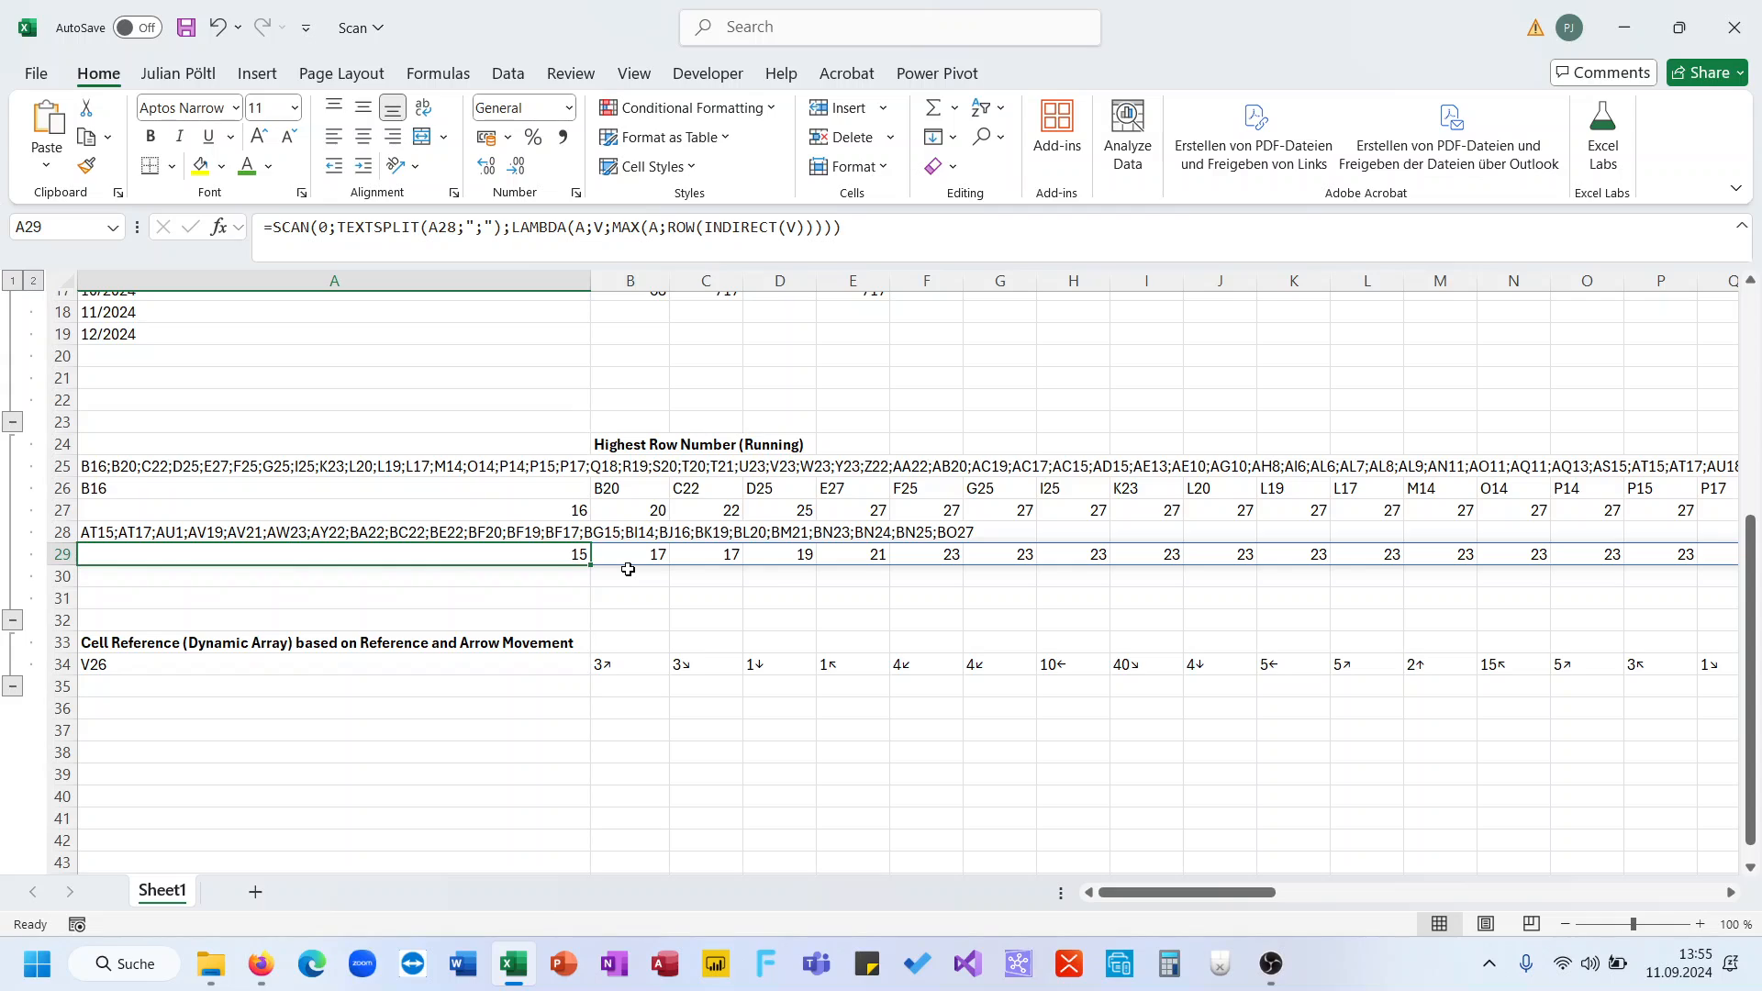
pyautogui.click(529, 634)
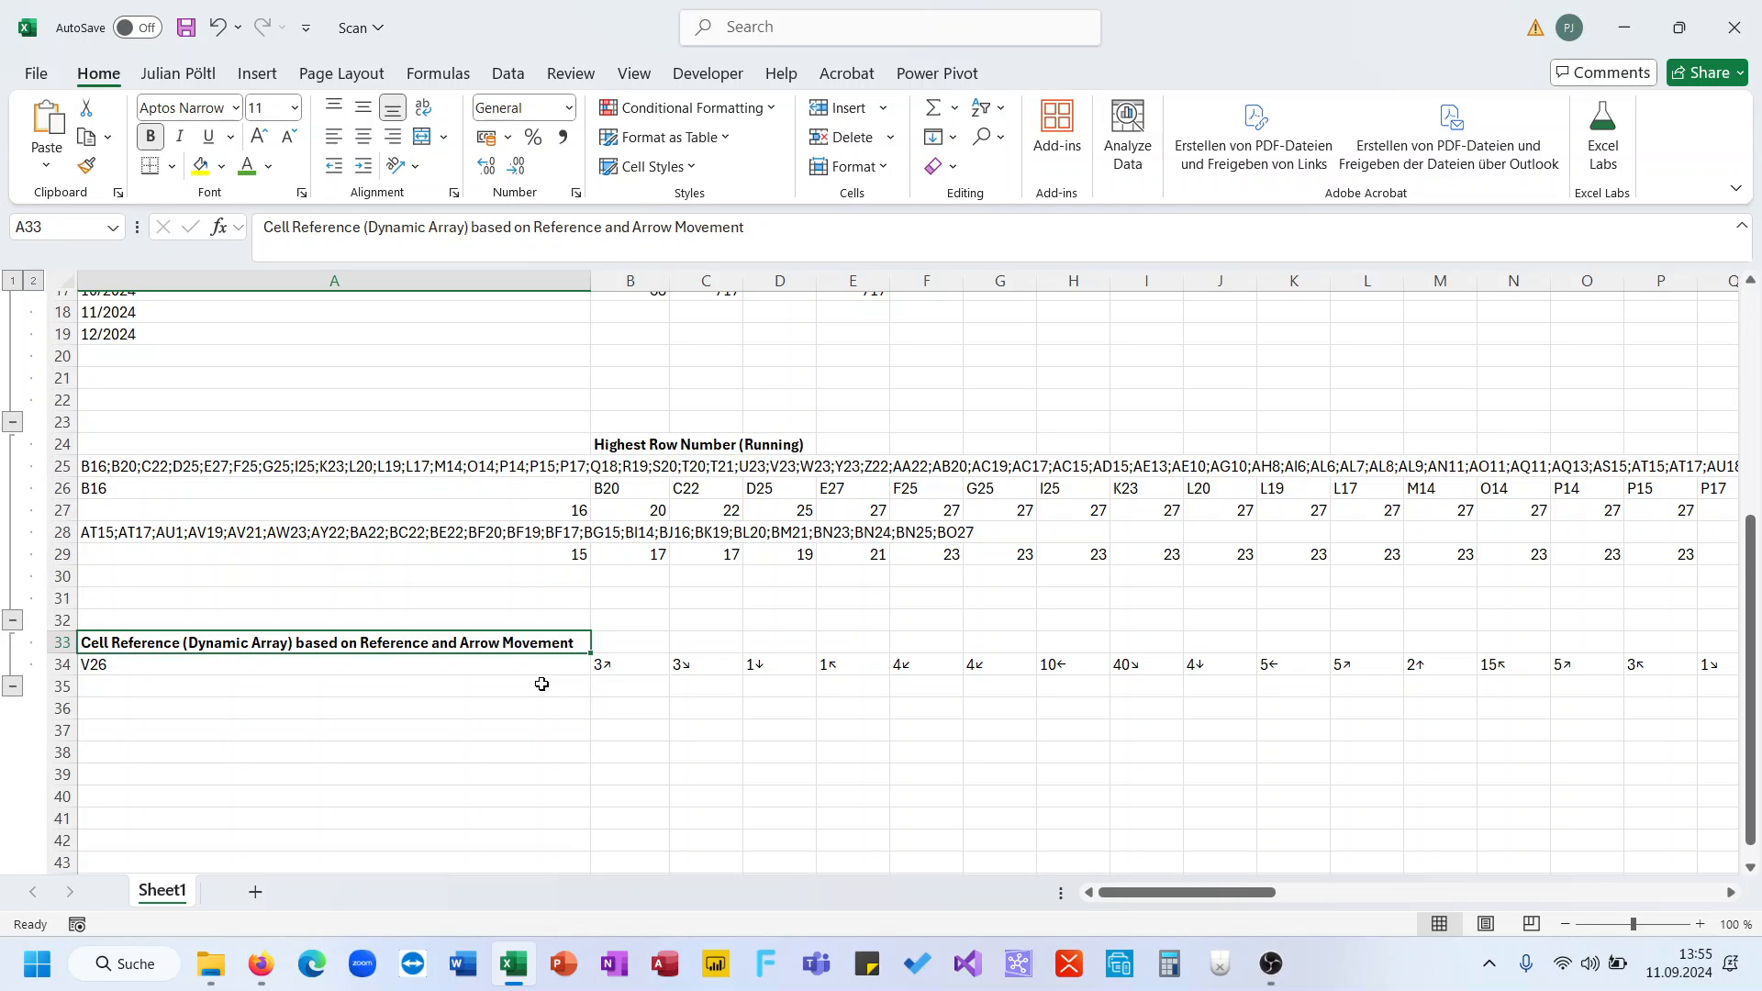
pyautogui.click(511, 664)
pyautogui.moveTo(602, 664); pyautogui.dragTo(1514, 664)
pyautogui.hscroll(-5, 1242, 739)
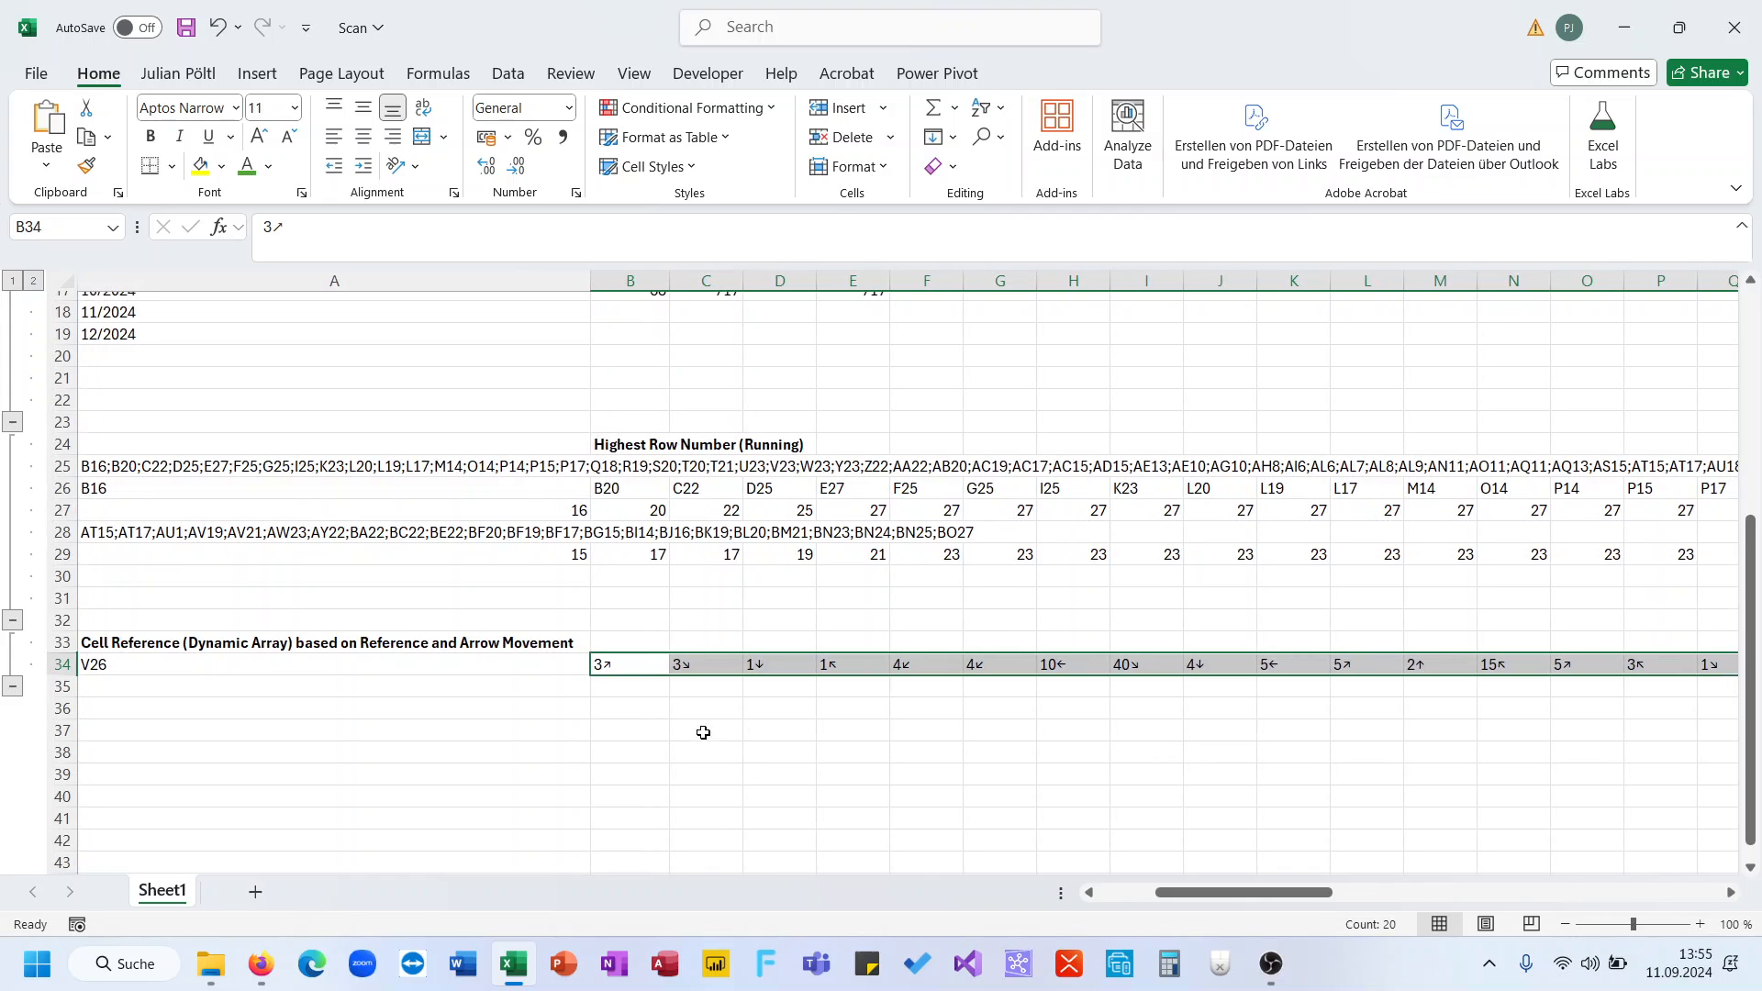
pyautogui.click(643, 687)
pyautogui.write('=')
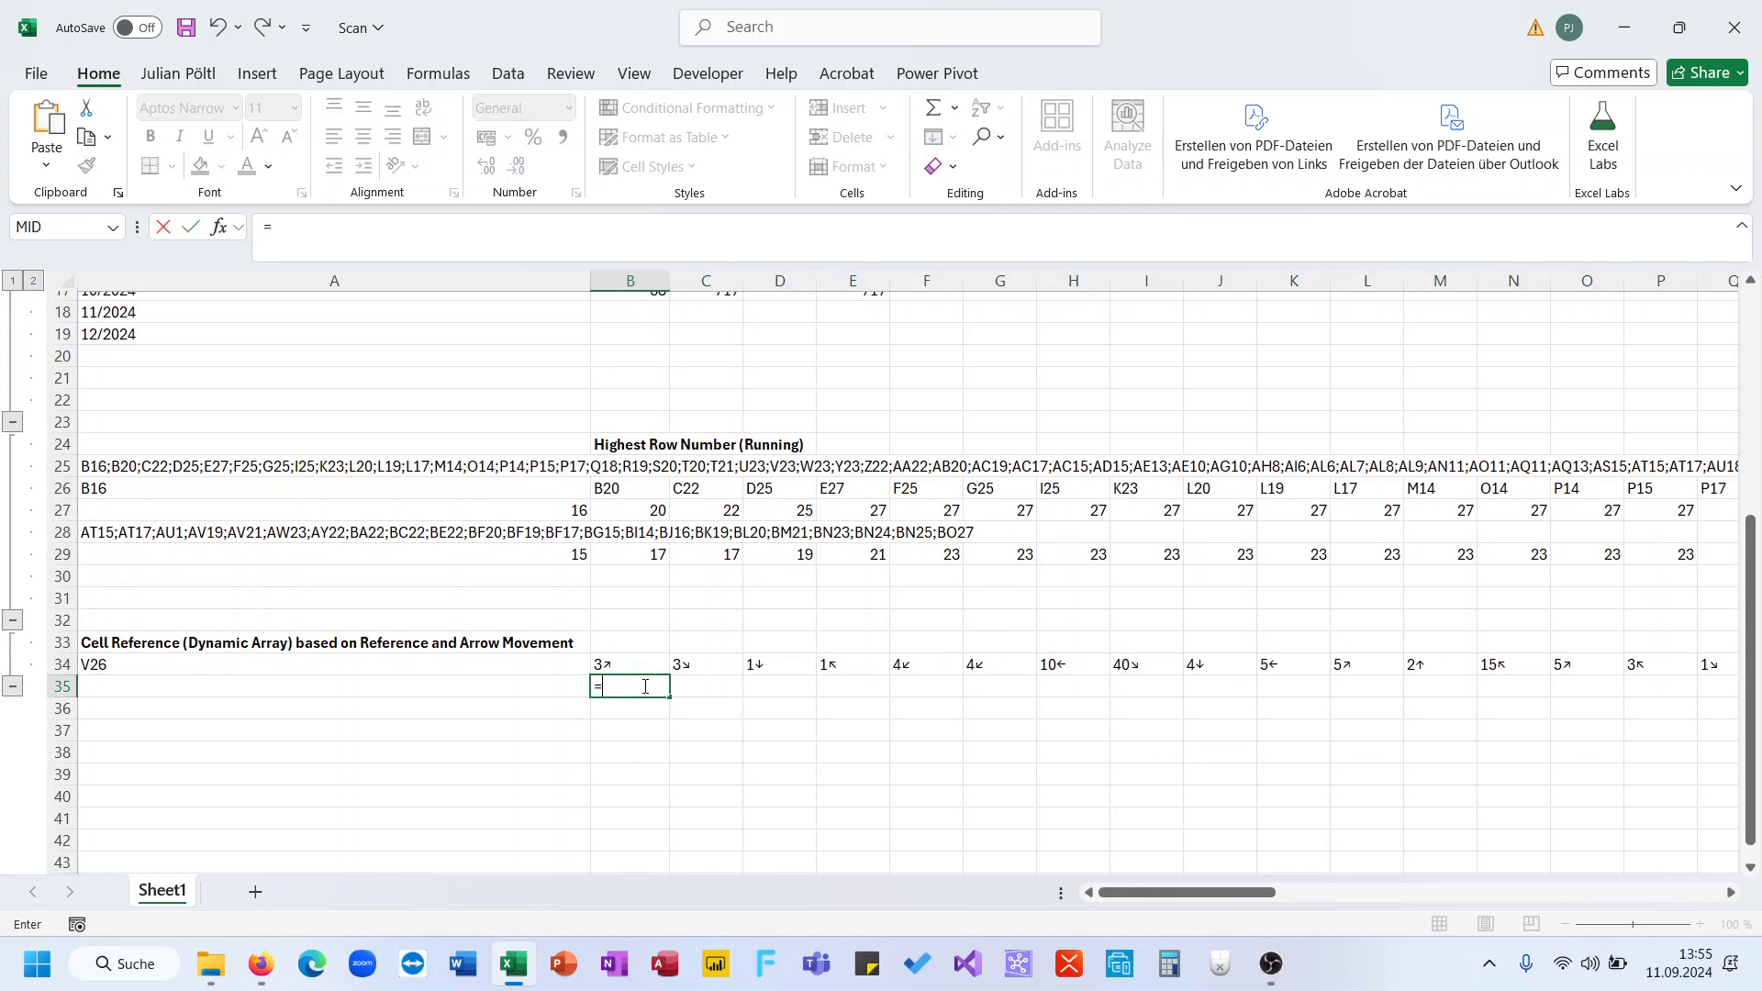
pyautogui.write('ref')
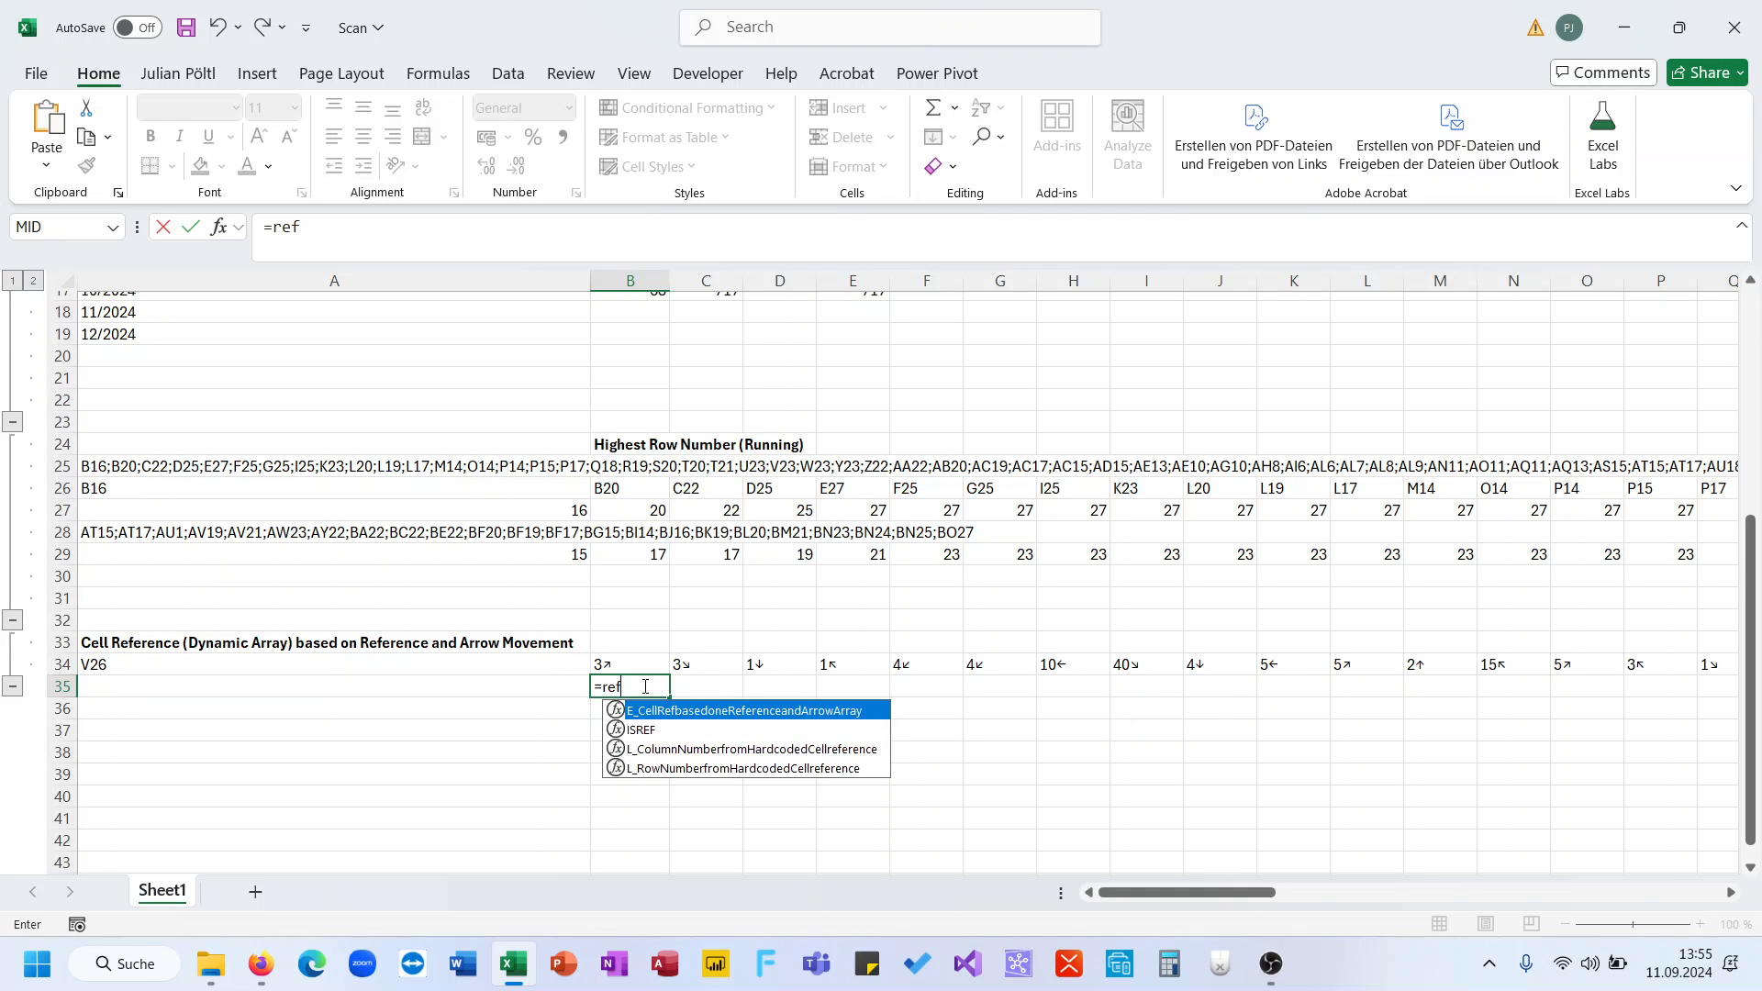
pyautogui.press('Tab')
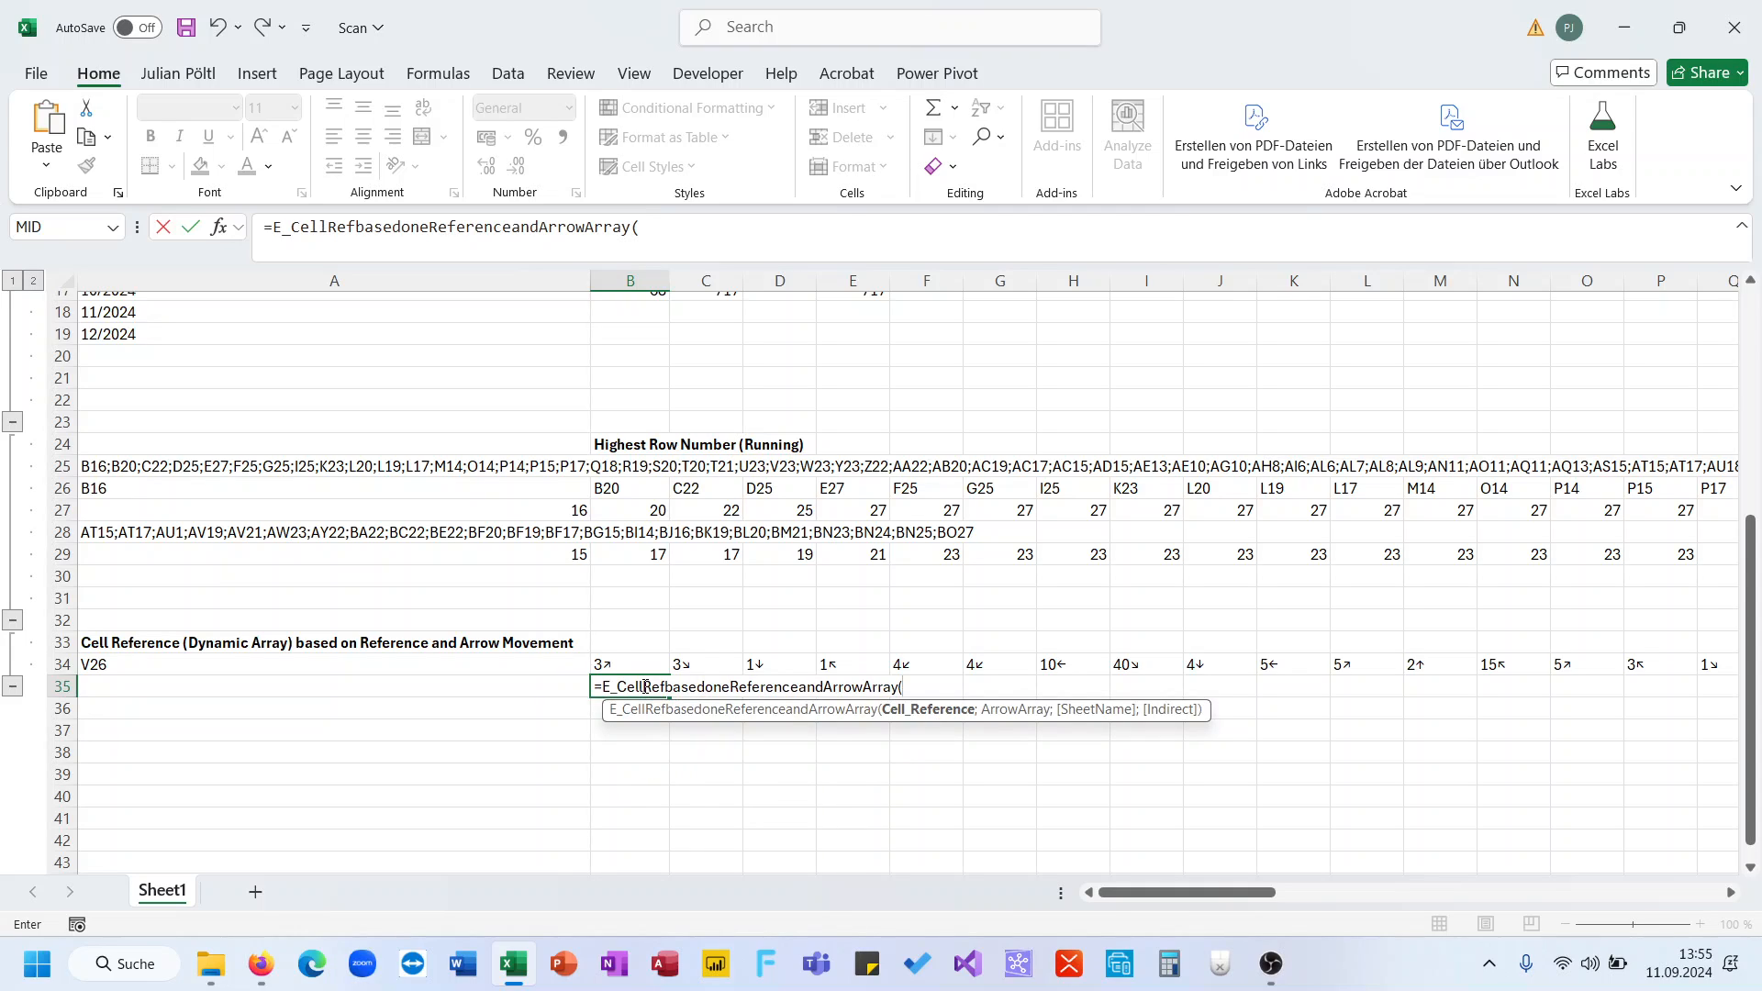
pyautogui.click(565, 662)
pyautogui.write(';')
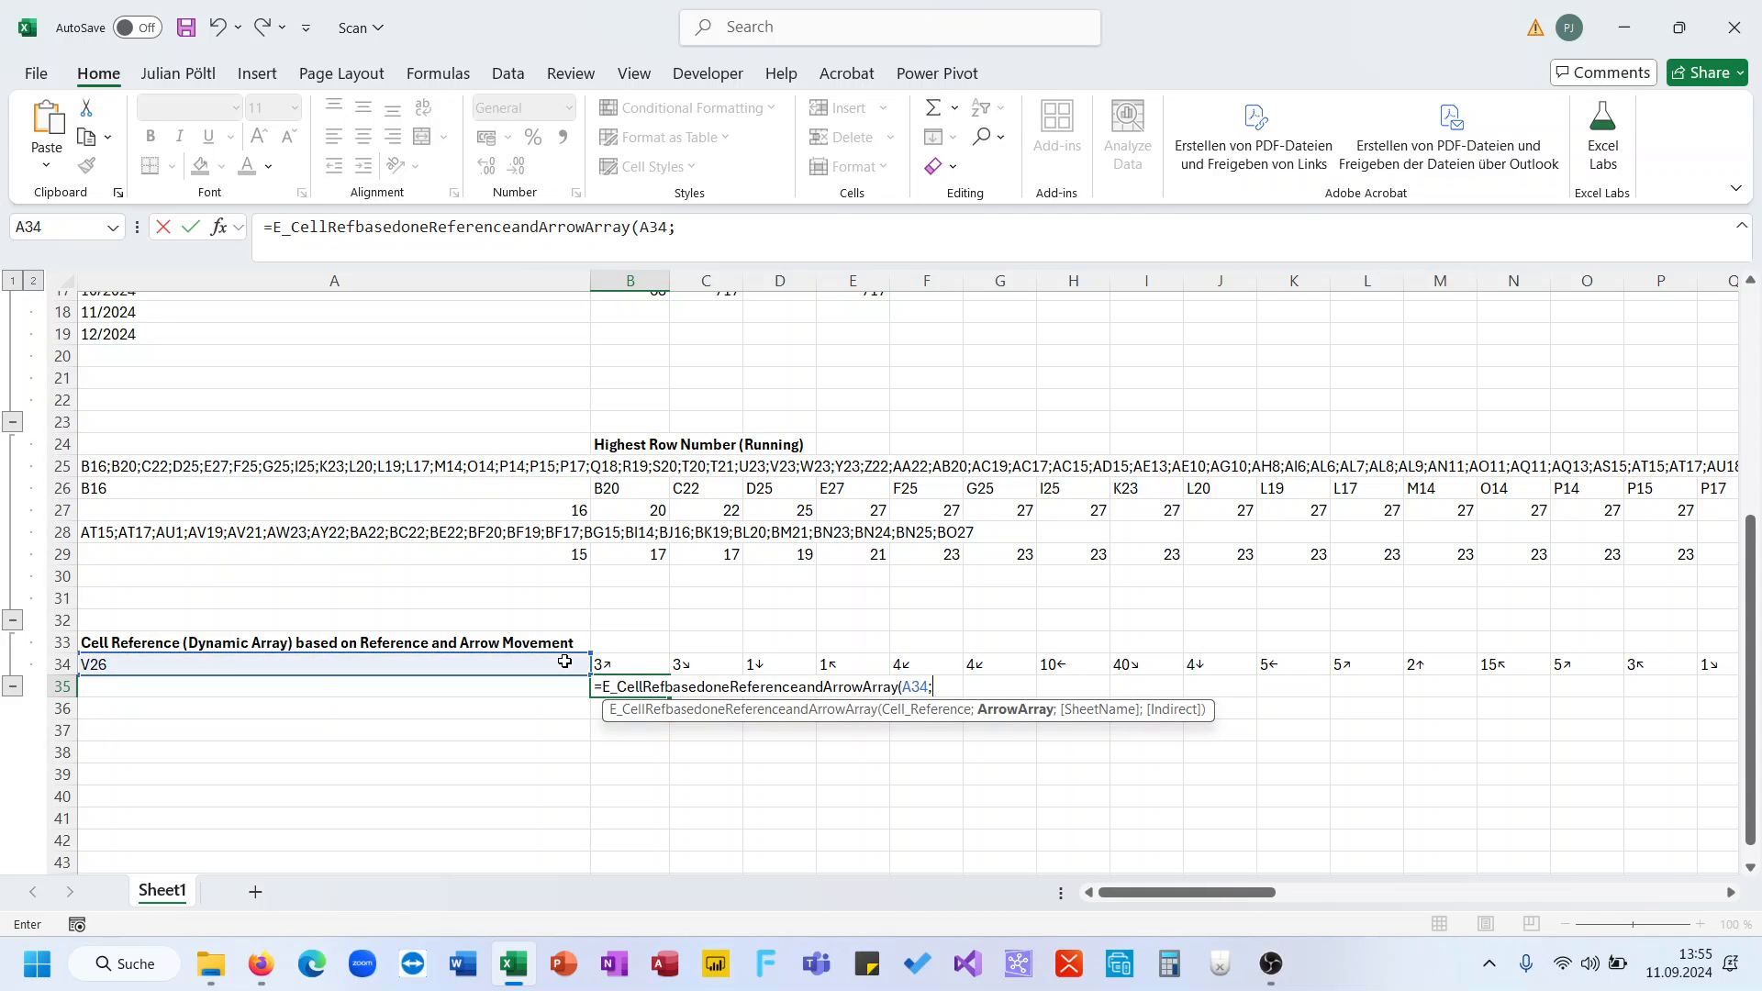
pyautogui.click(642, 665)
pyautogui.write(')')
pyautogui.press('Return')
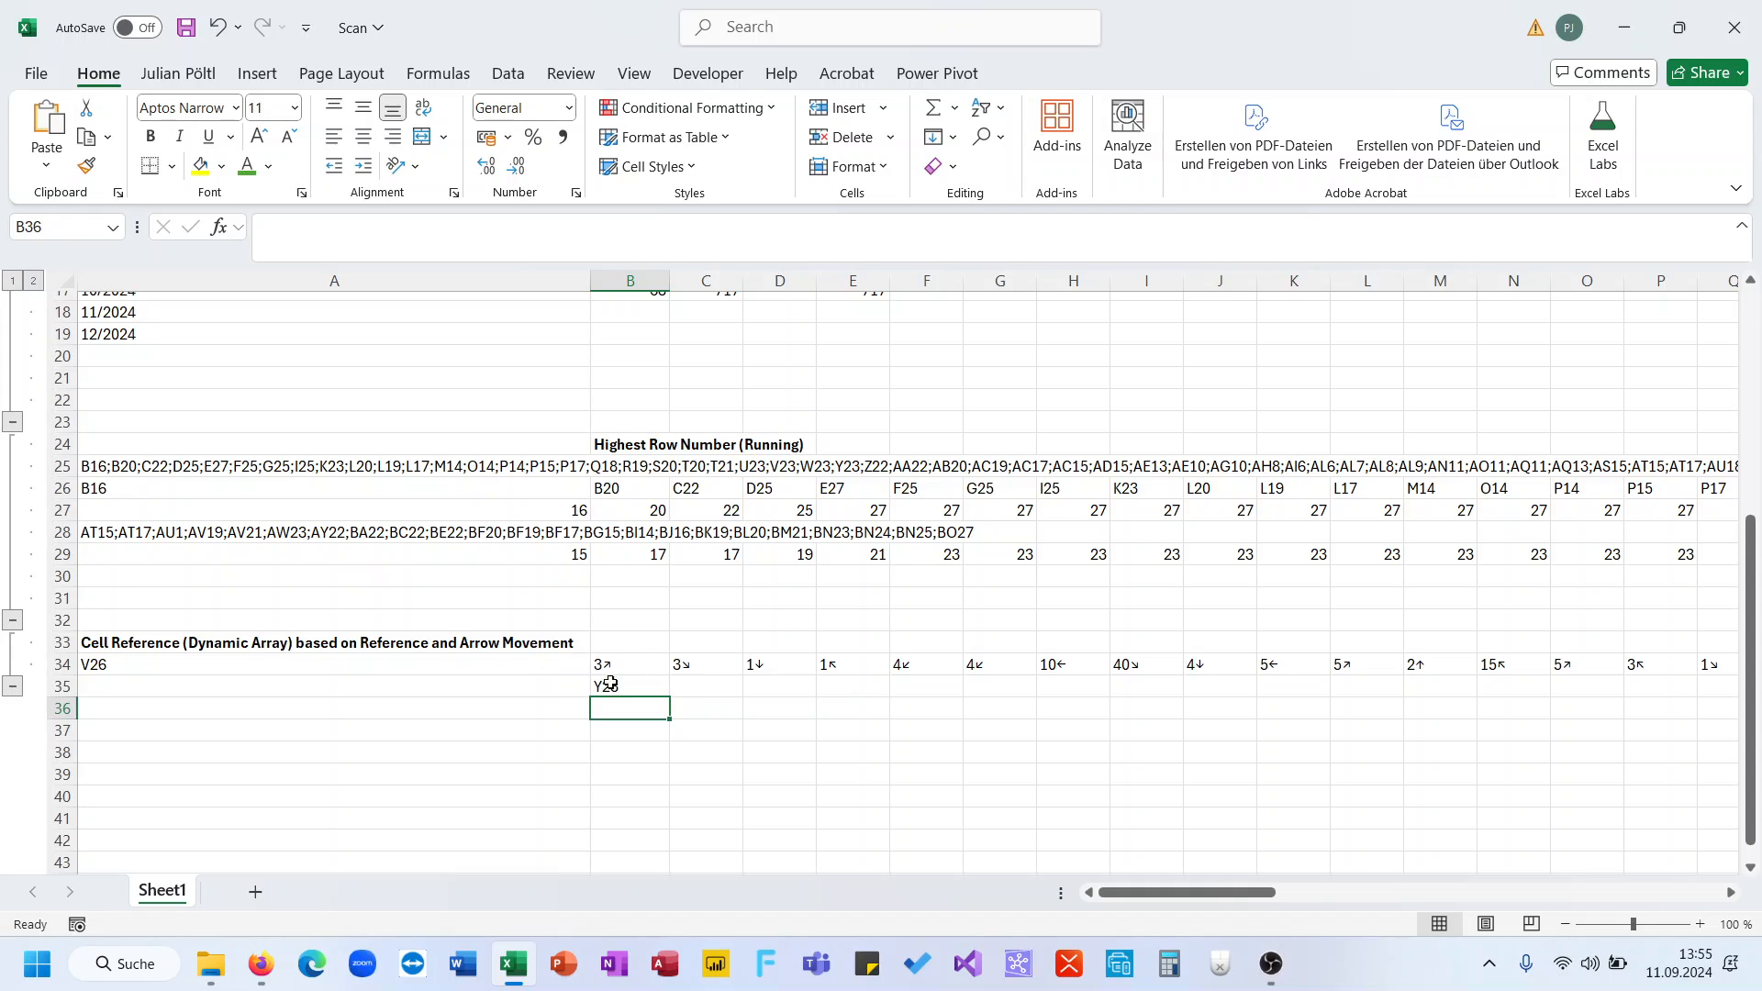
pyautogui.click(613, 687)
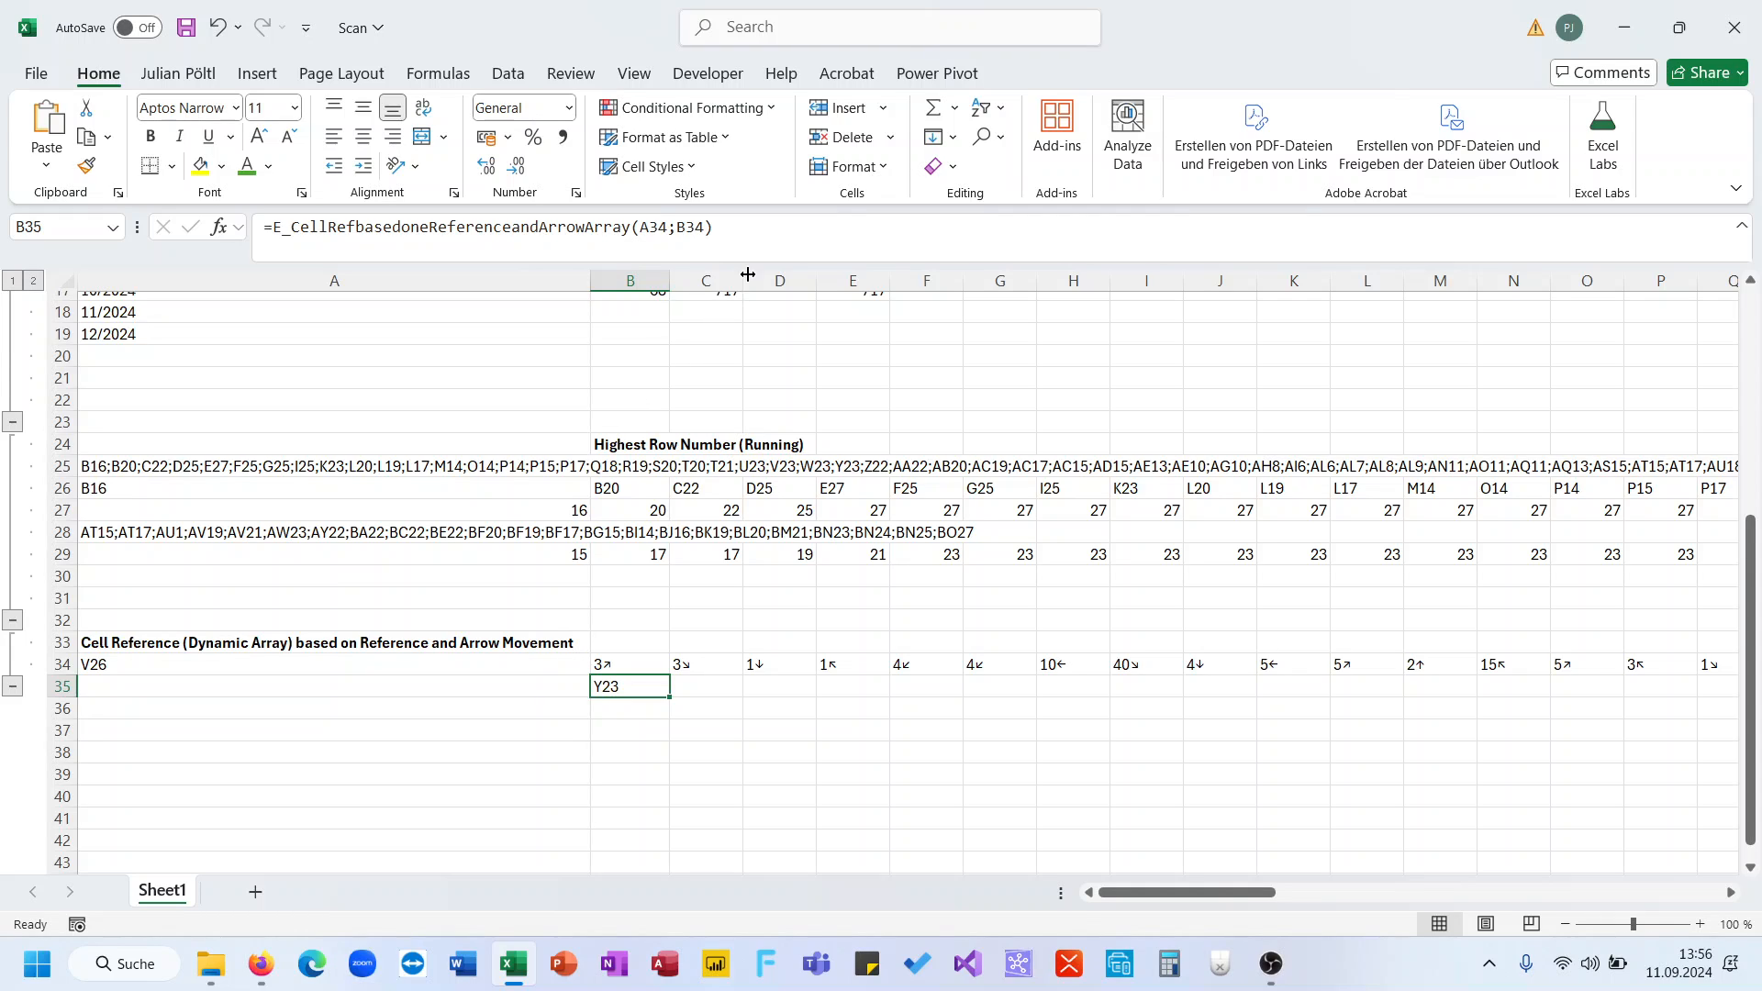
pyautogui.press('F2')
pyautogui.press('Escape')
pyautogui.moveTo(670, 697); pyautogui.dragTo(629, 684)
pyautogui.click(690, 690)
pyautogui.press('F2')
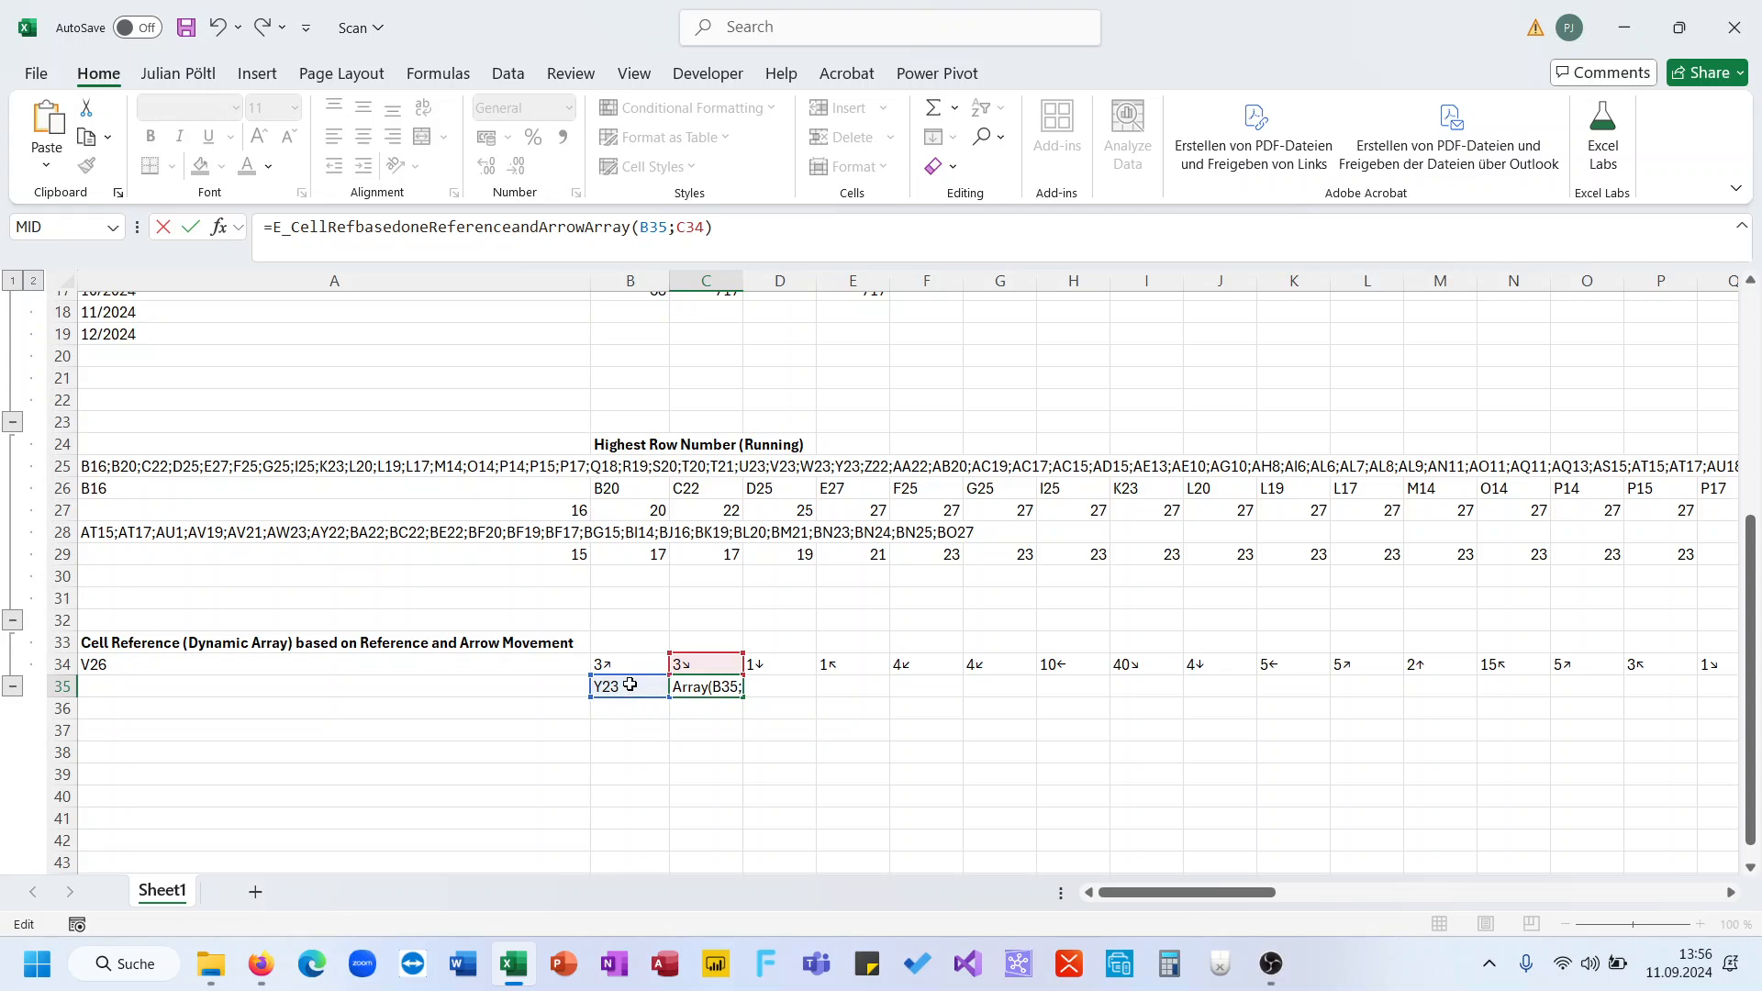
pyautogui.hotkey('ctrl', 'Return')
pyautogui.hotkey('ctrl', 'c')
pyautogui.press('Up')
pyautogui.hotkey('ctrl', 'Right')
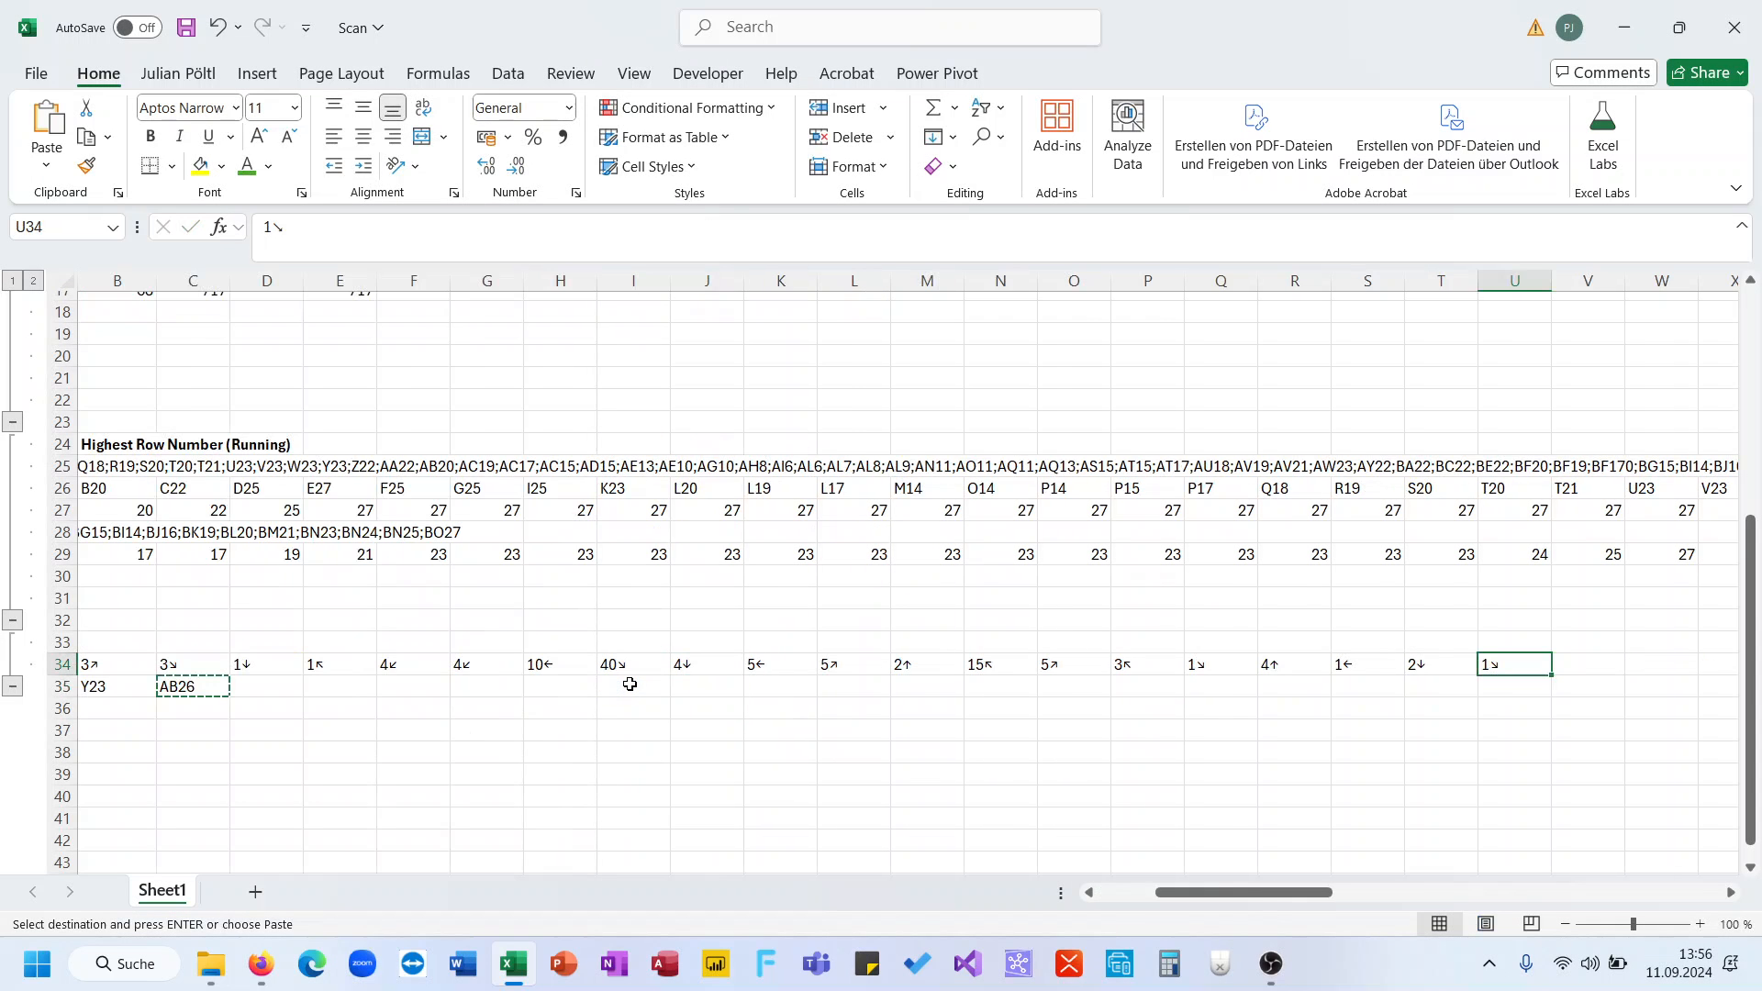
pyautogui.press('Down')
pyautogui.hotkey('ctrl', 'shift', 'Left')
pyautogui.hotkey('ctrl', 'v')
pyautogui.click(630, 685)
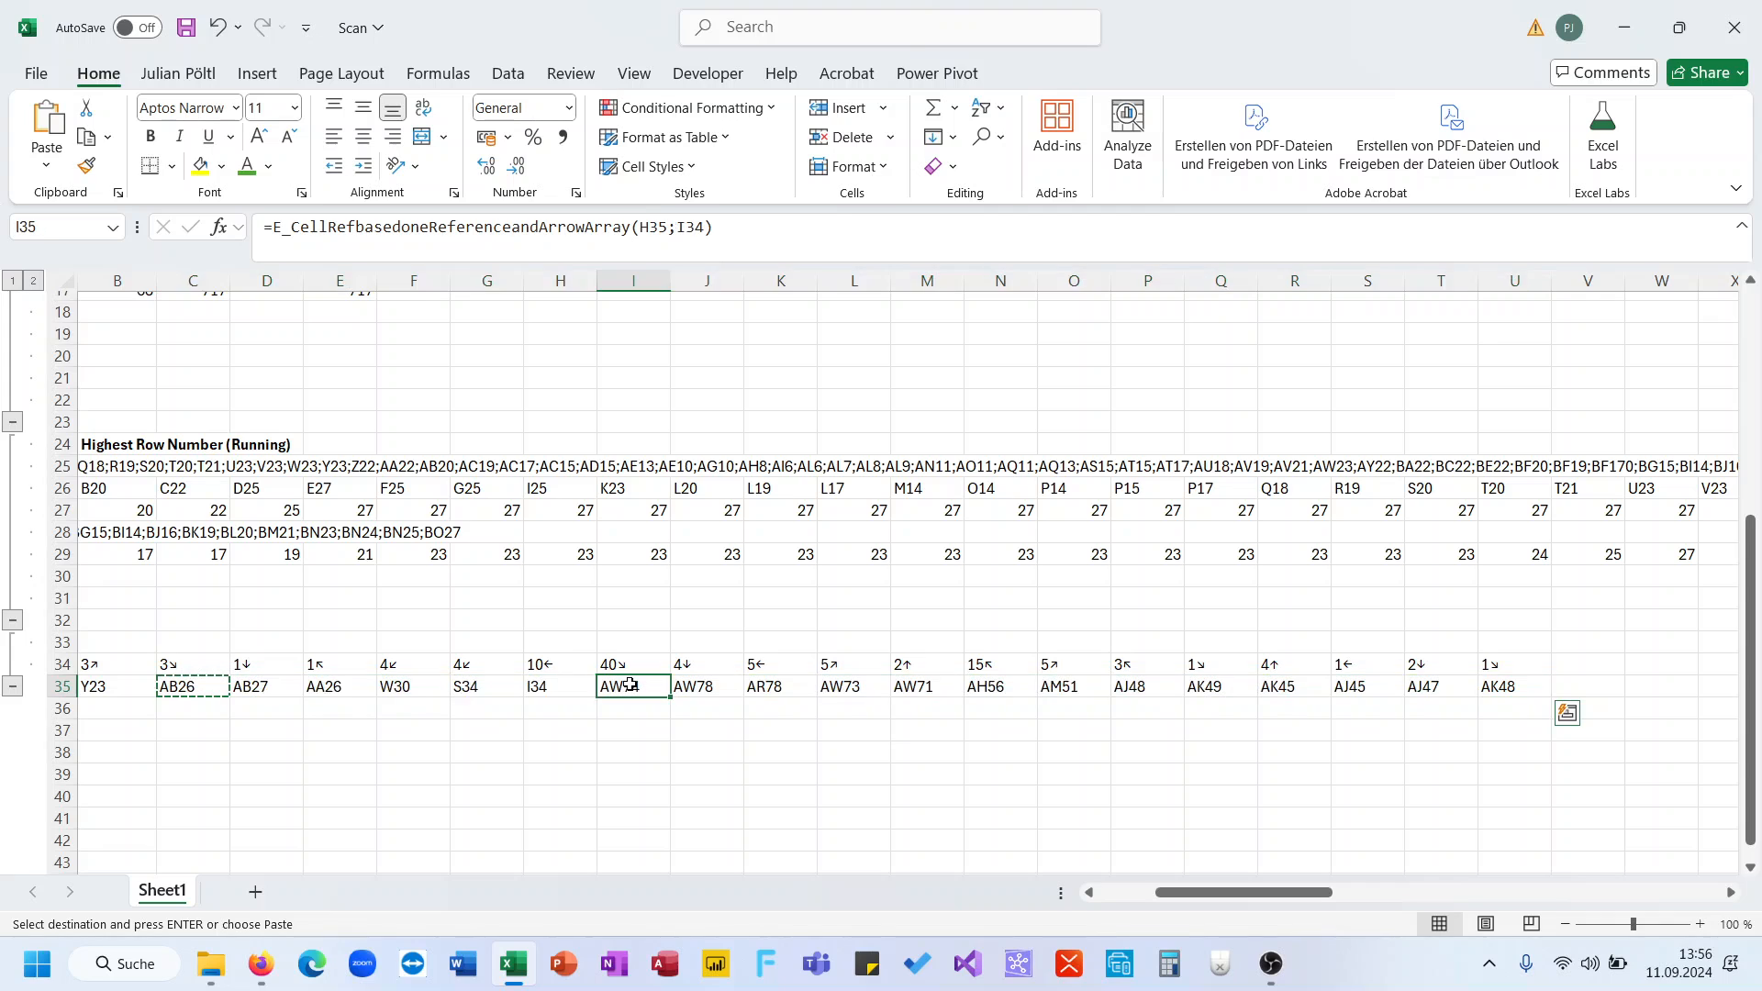
pyautogui.hscroll(-3, 587, 687)
pyautogui.click(597, 687)
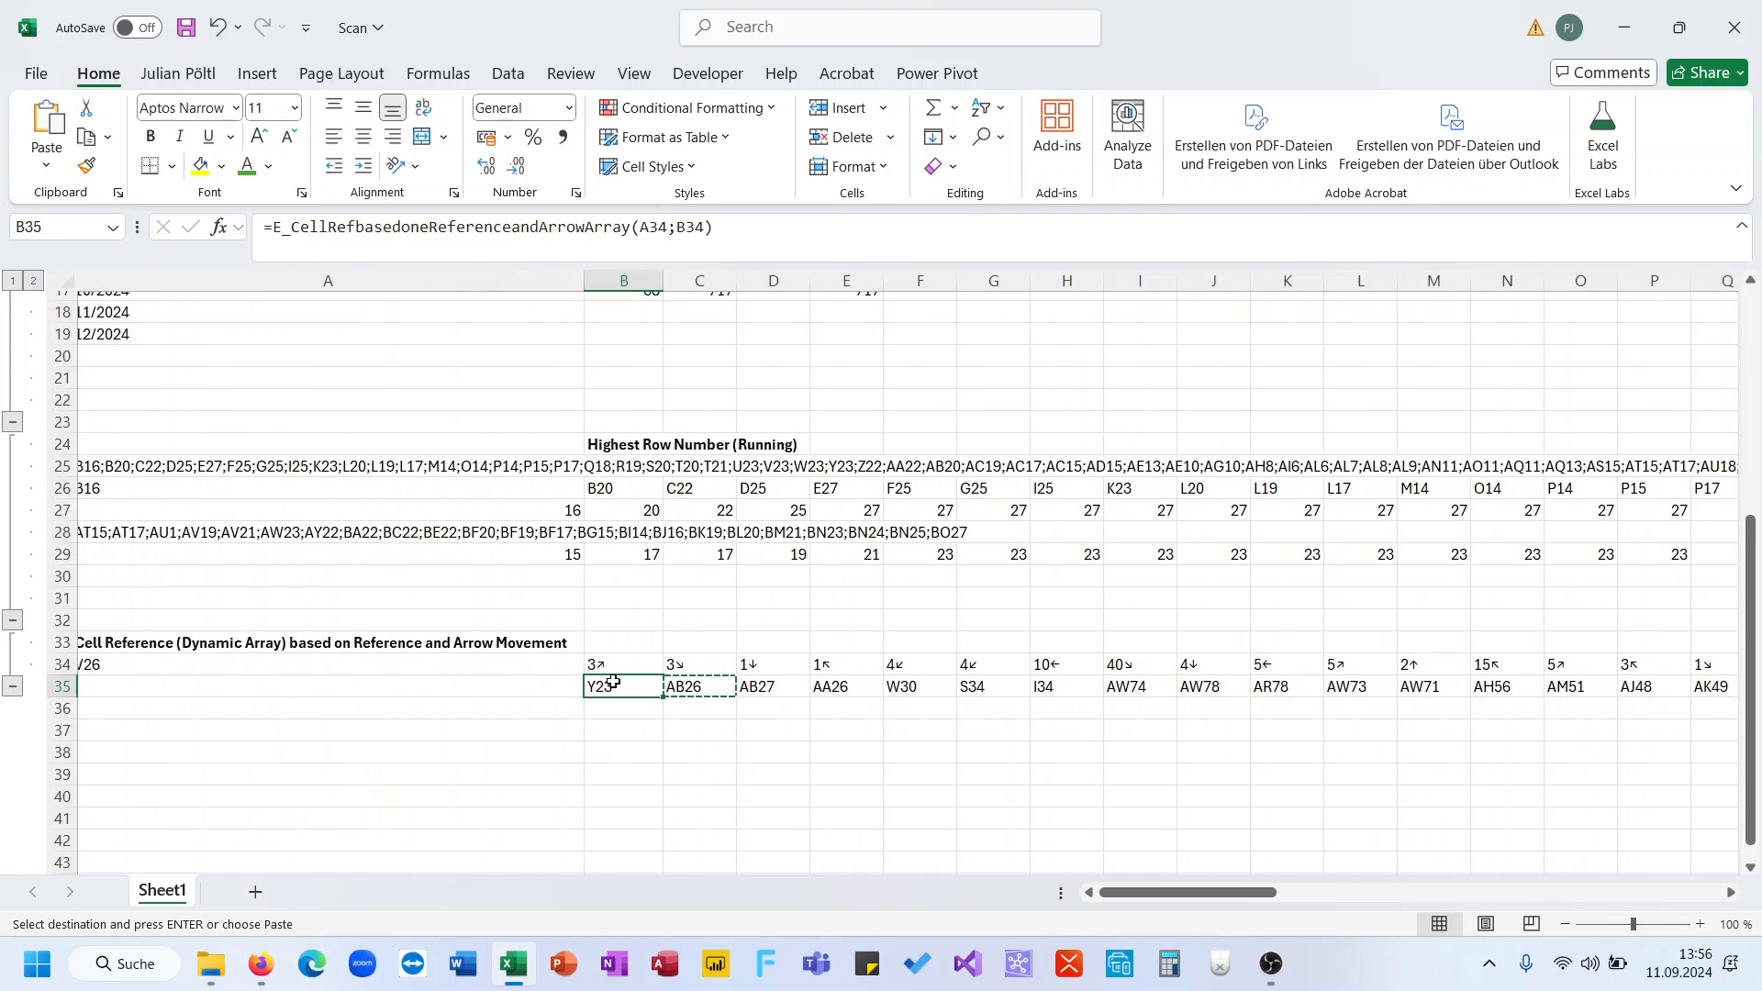
pyautogui.hotkey('ctrl', 'shift', 'Right')
pyautogui.press('Delete')
pyautogui.press('Left')
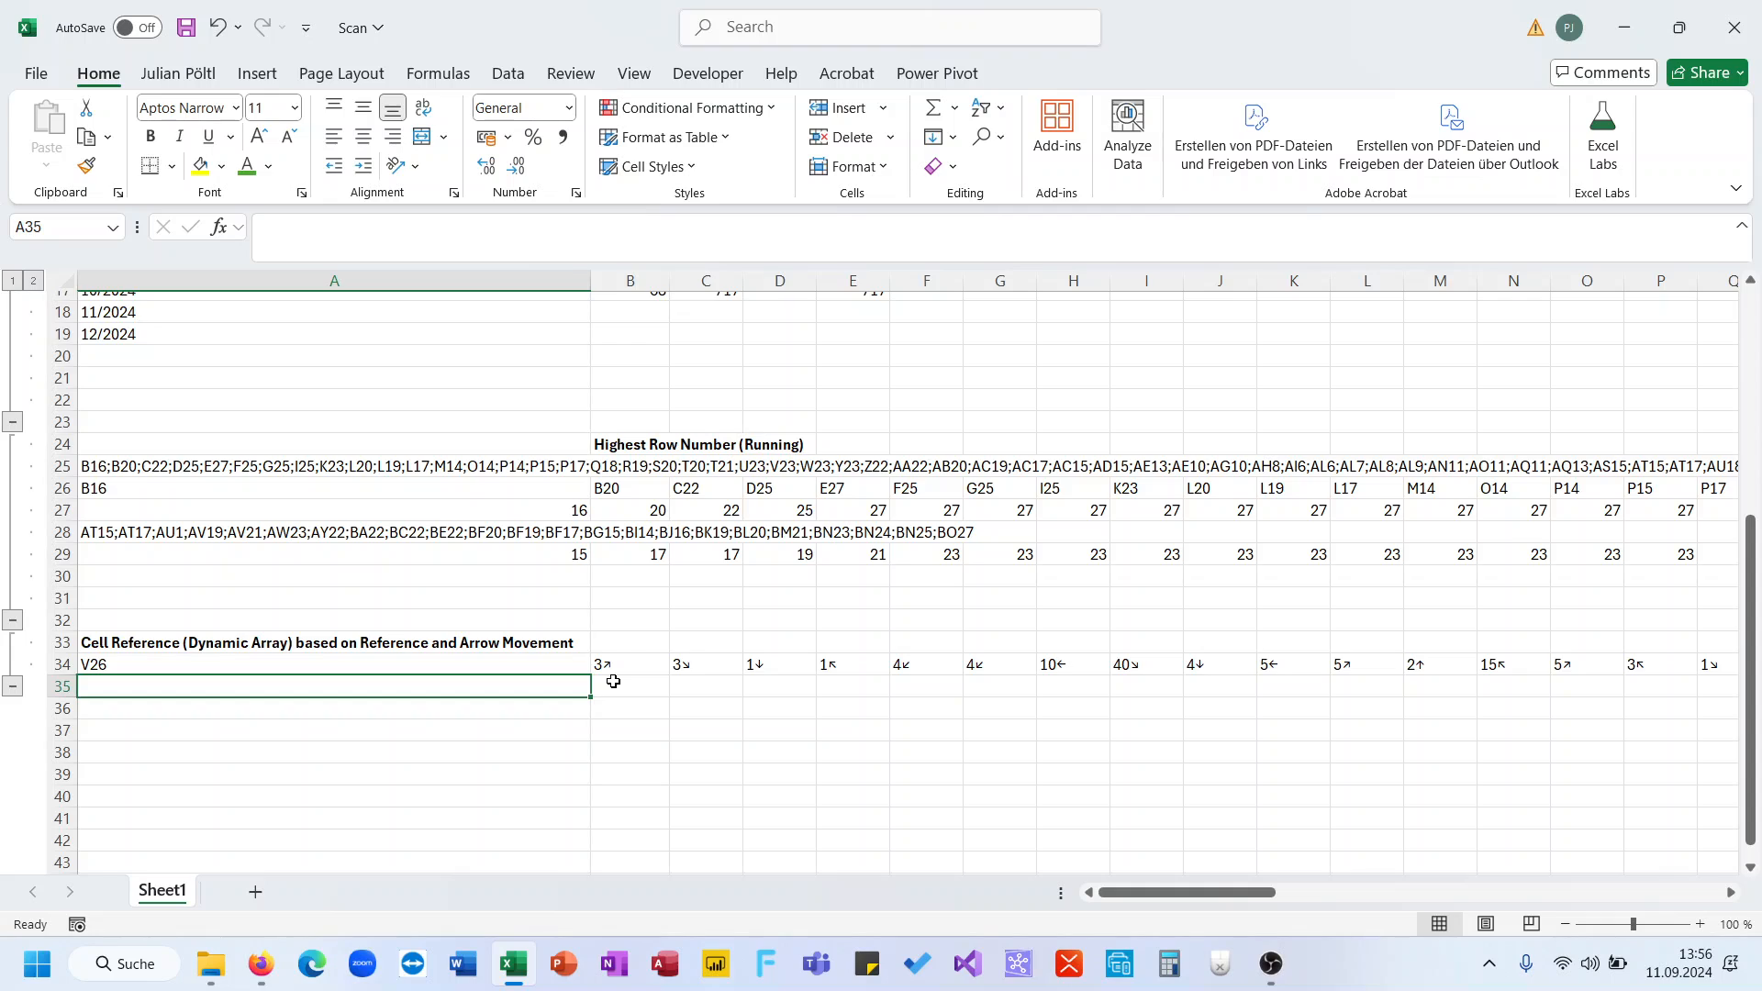
# - In B35, begin a SCAN formula starting from A34 over the arrow moves B34:U34
pyautogui.click(613, 681)
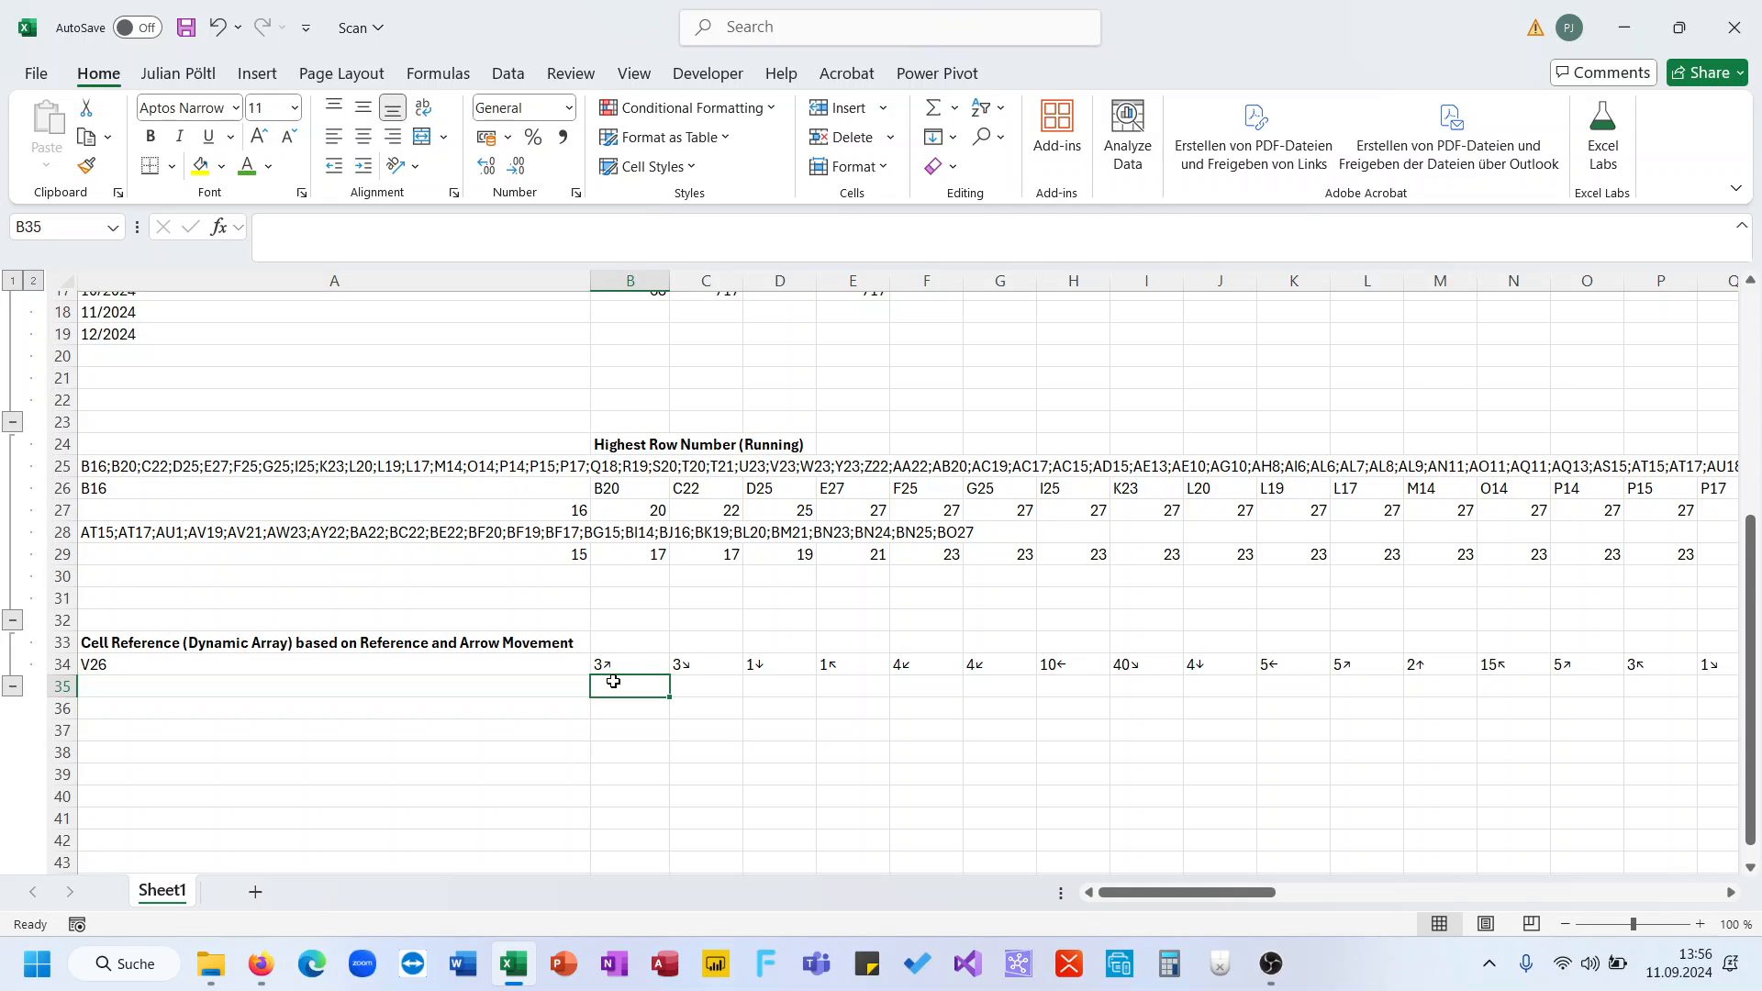
pyautogui.write('=sc')
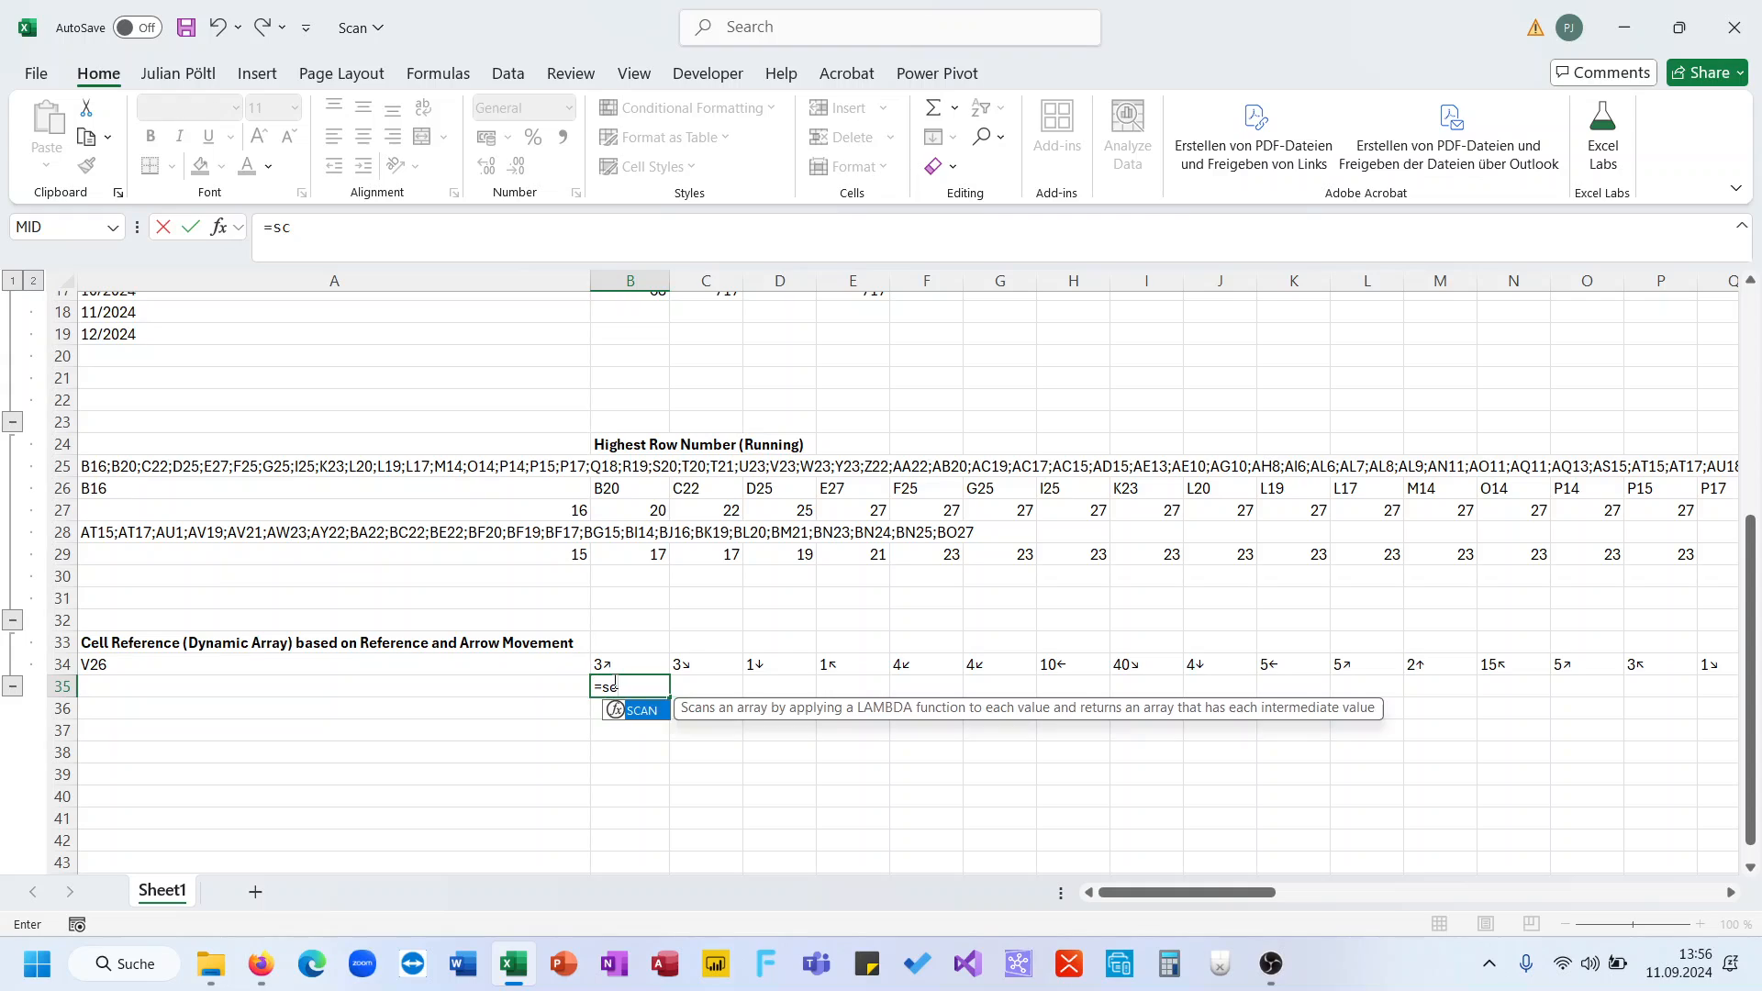
pyautogui.press('Tab')
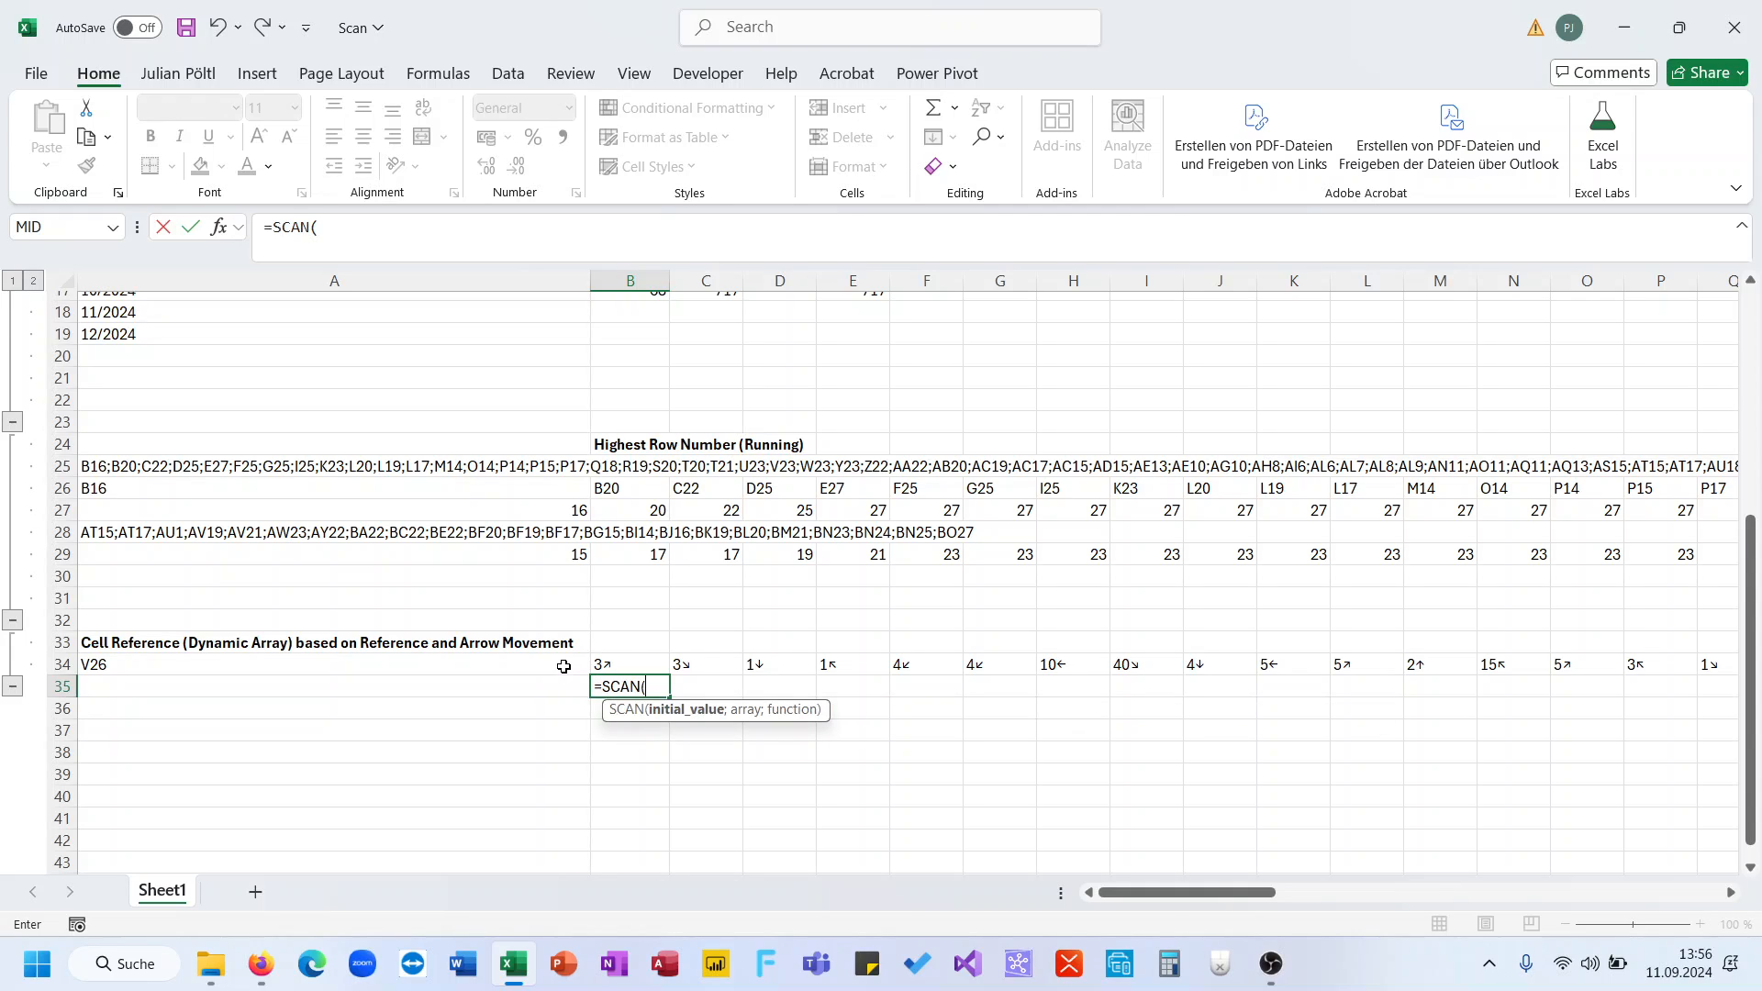
pyautogui.click(564, 664)
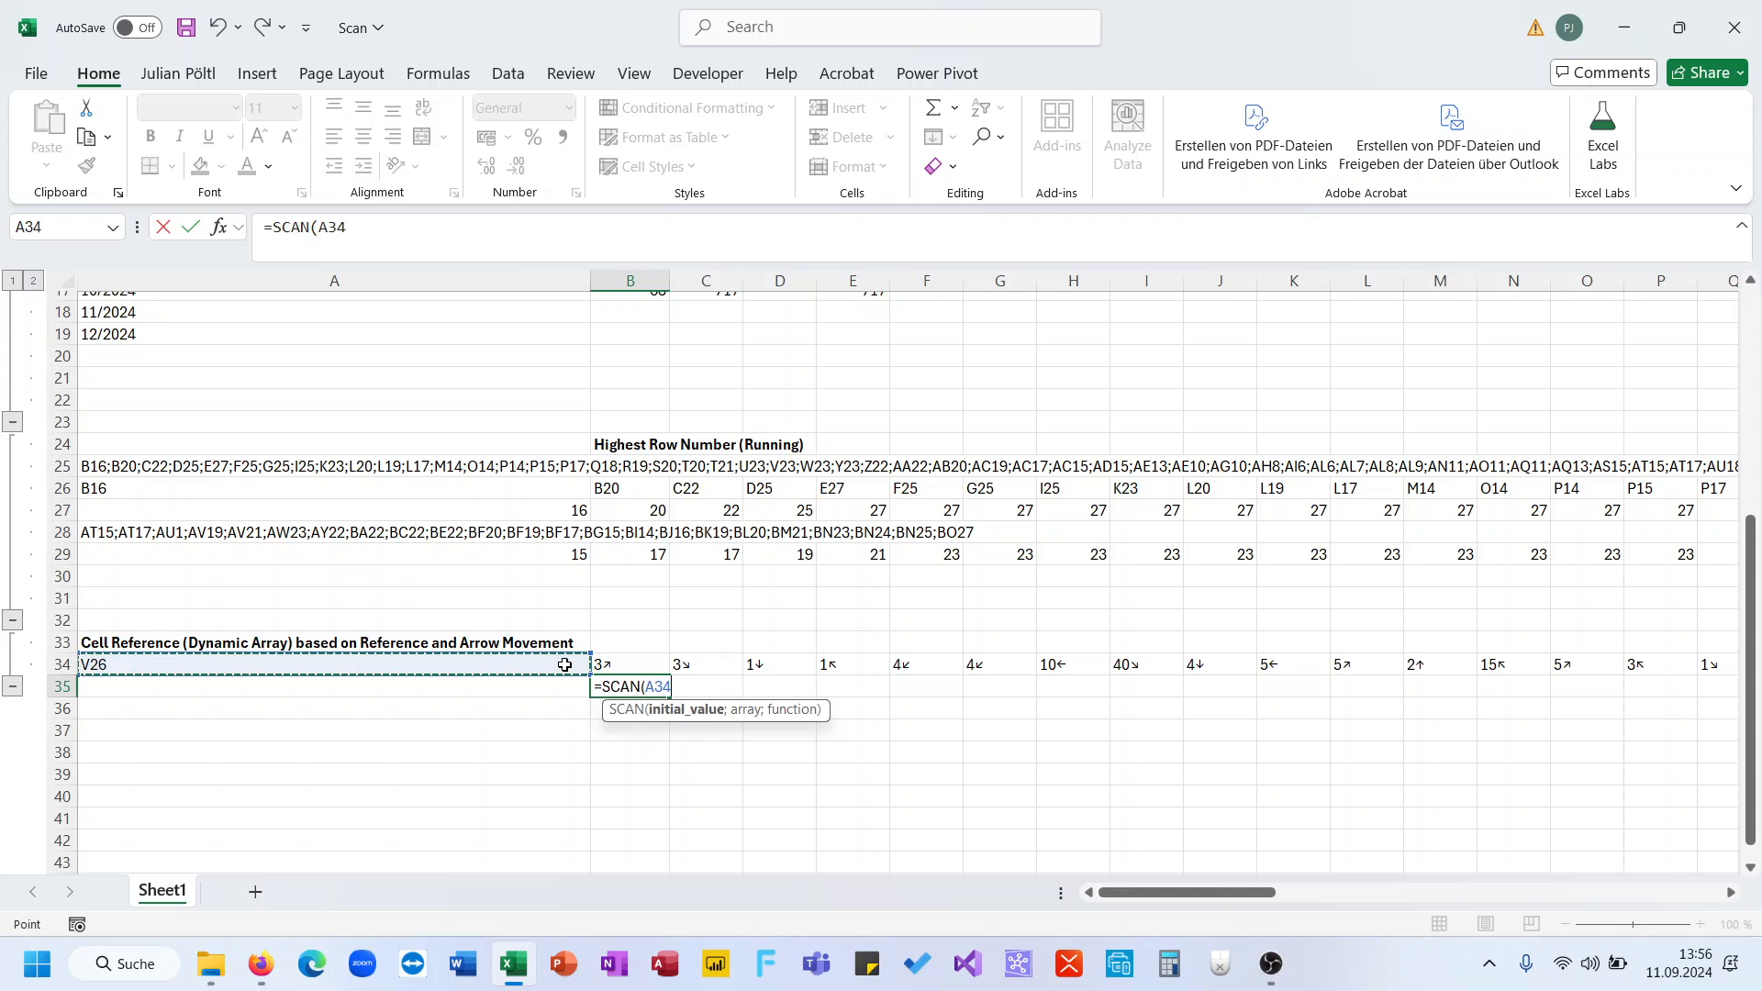
pyautogui.write(';')
pyautogui.press('Up')
pyautogui.hotkey('ctrl', 'shift', 'Right')
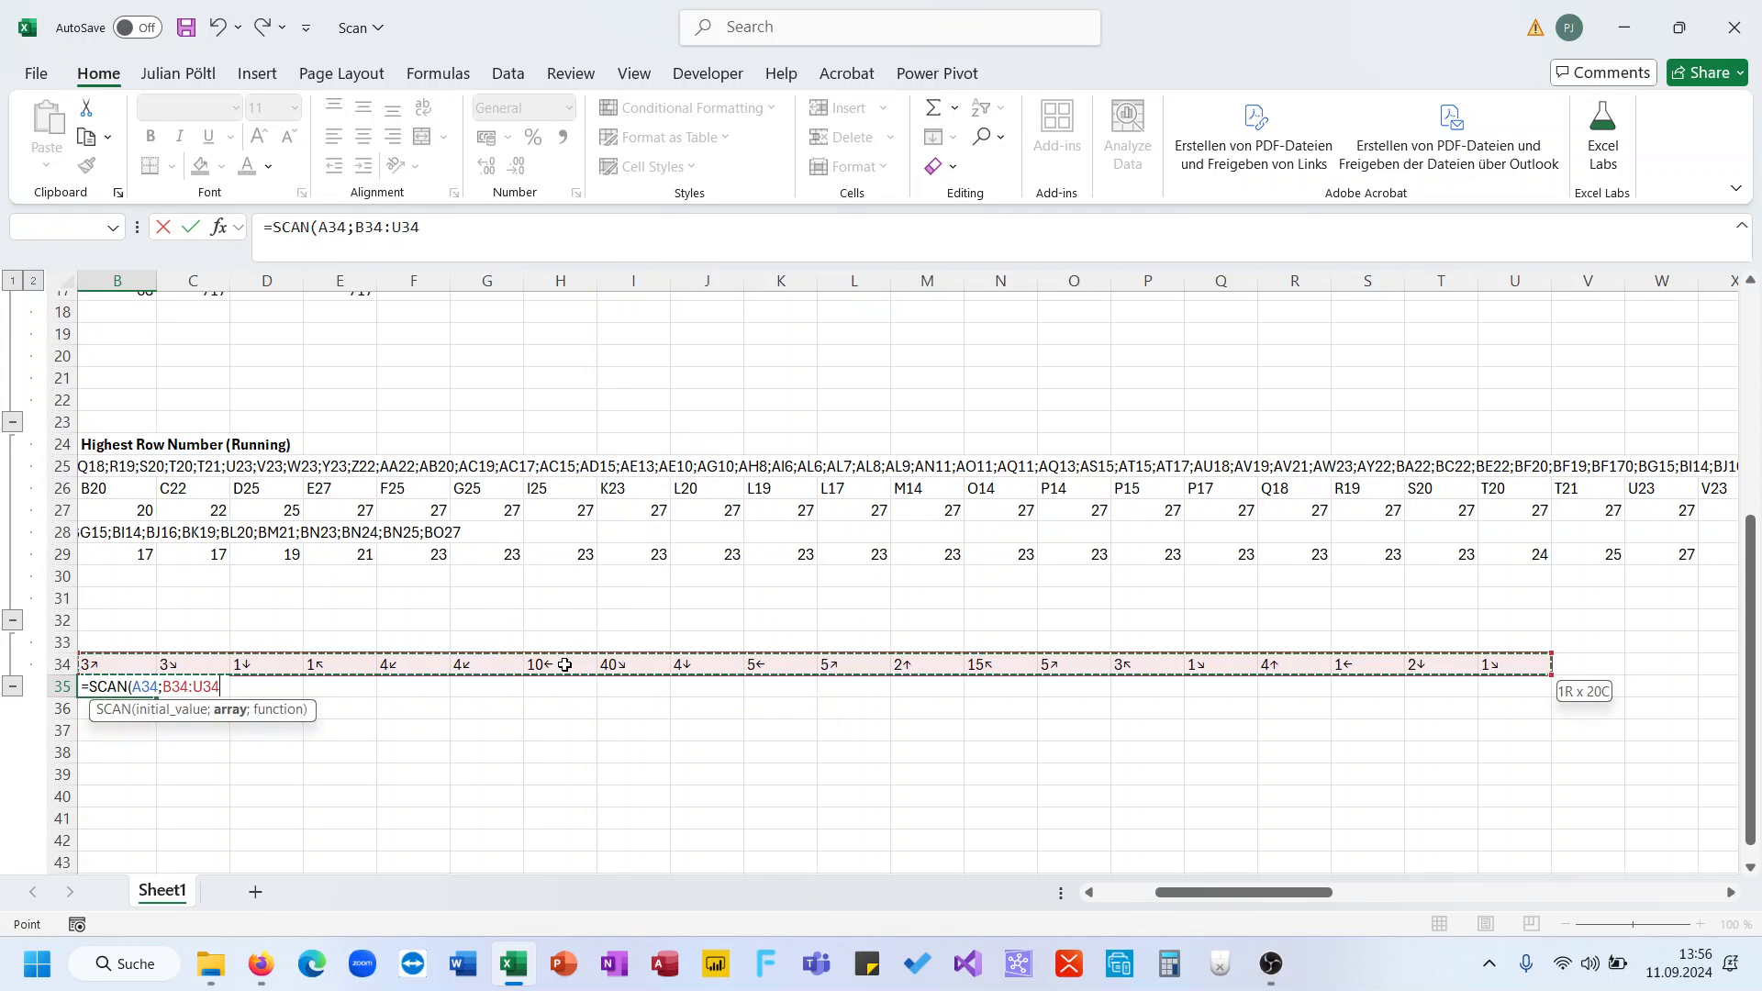
# - Finish it with LAMBDA(A;V;E_CellRefbasedoneReferenceandArrowArray(A;V)) so row 35 spills Y23 through AK48
pyautogui.write(';LAM')
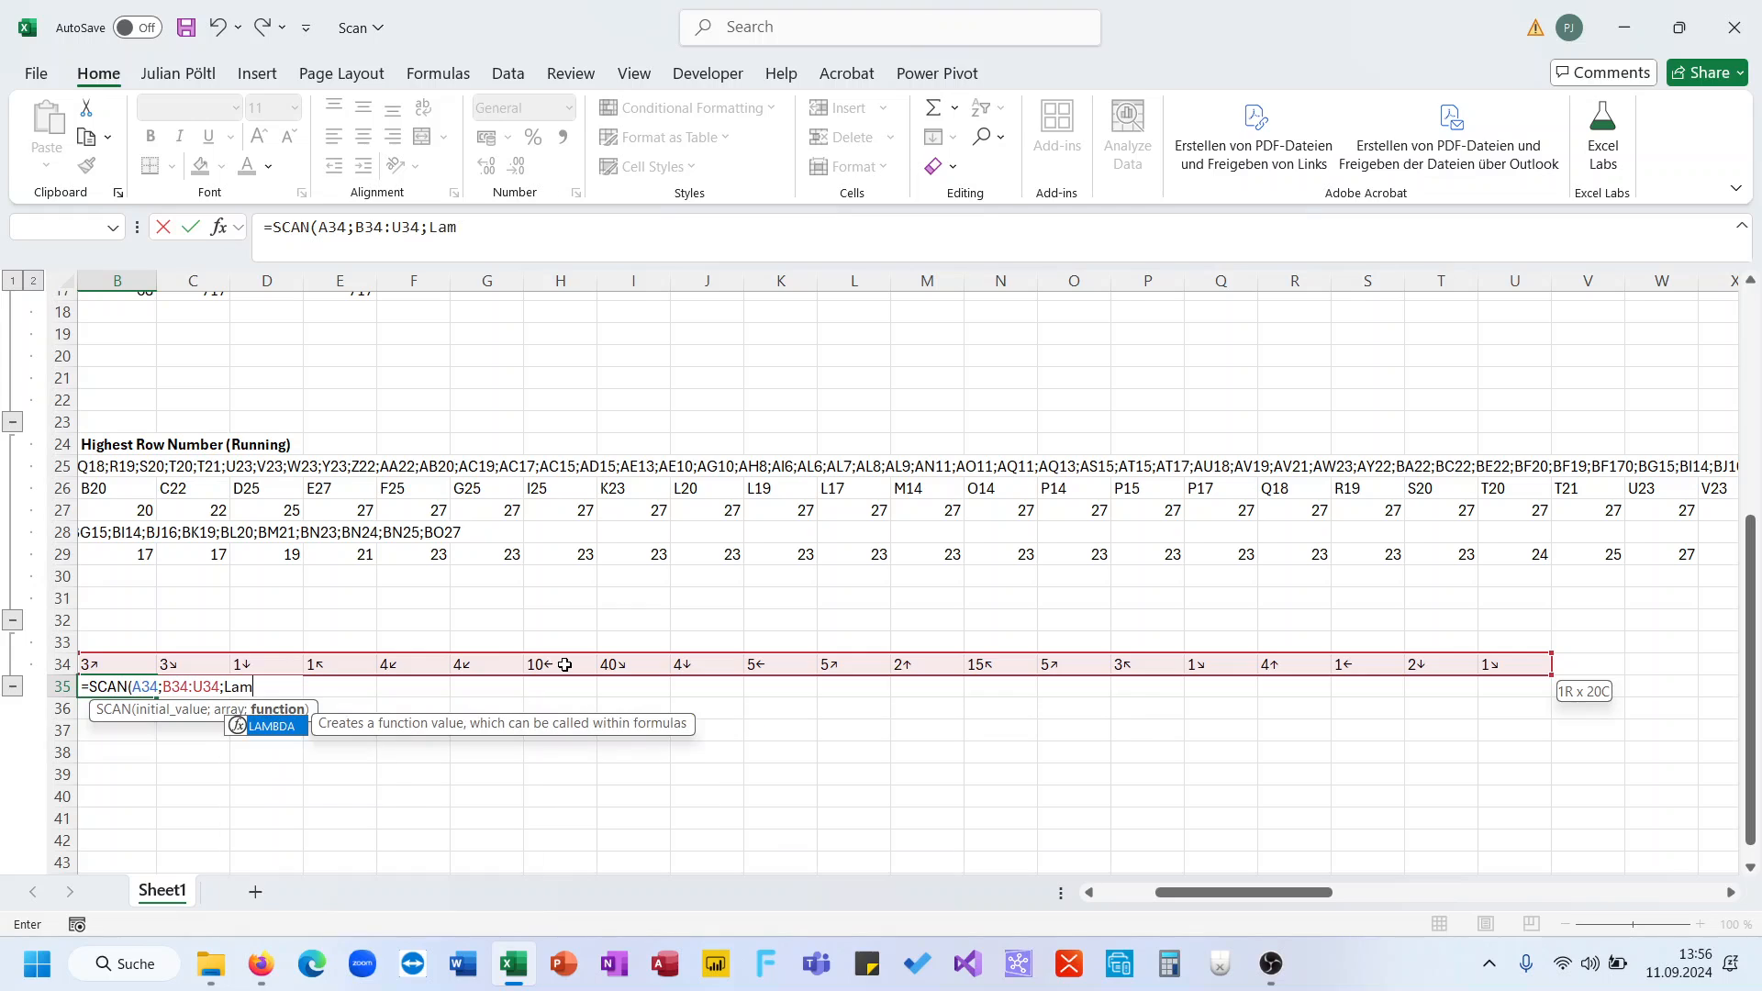
pyautogui.press('Tab')
pyautogui.write('A;V;')
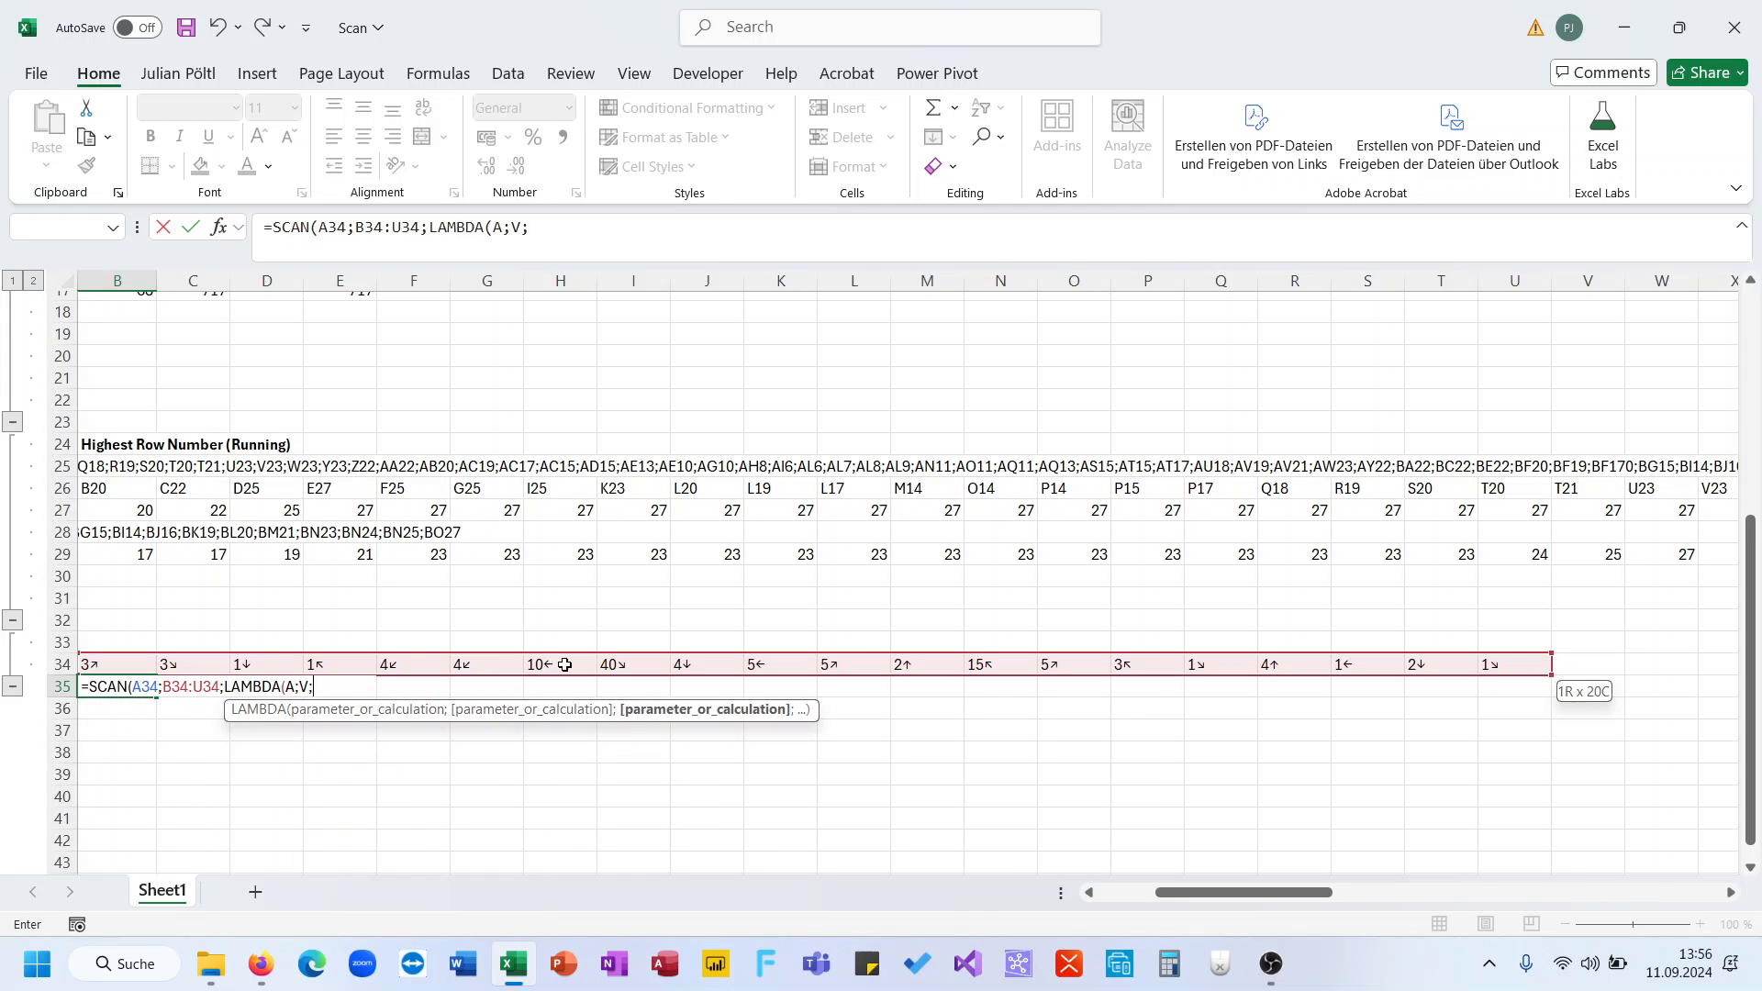
pyautogui.hscroll(-2, 445, 800)
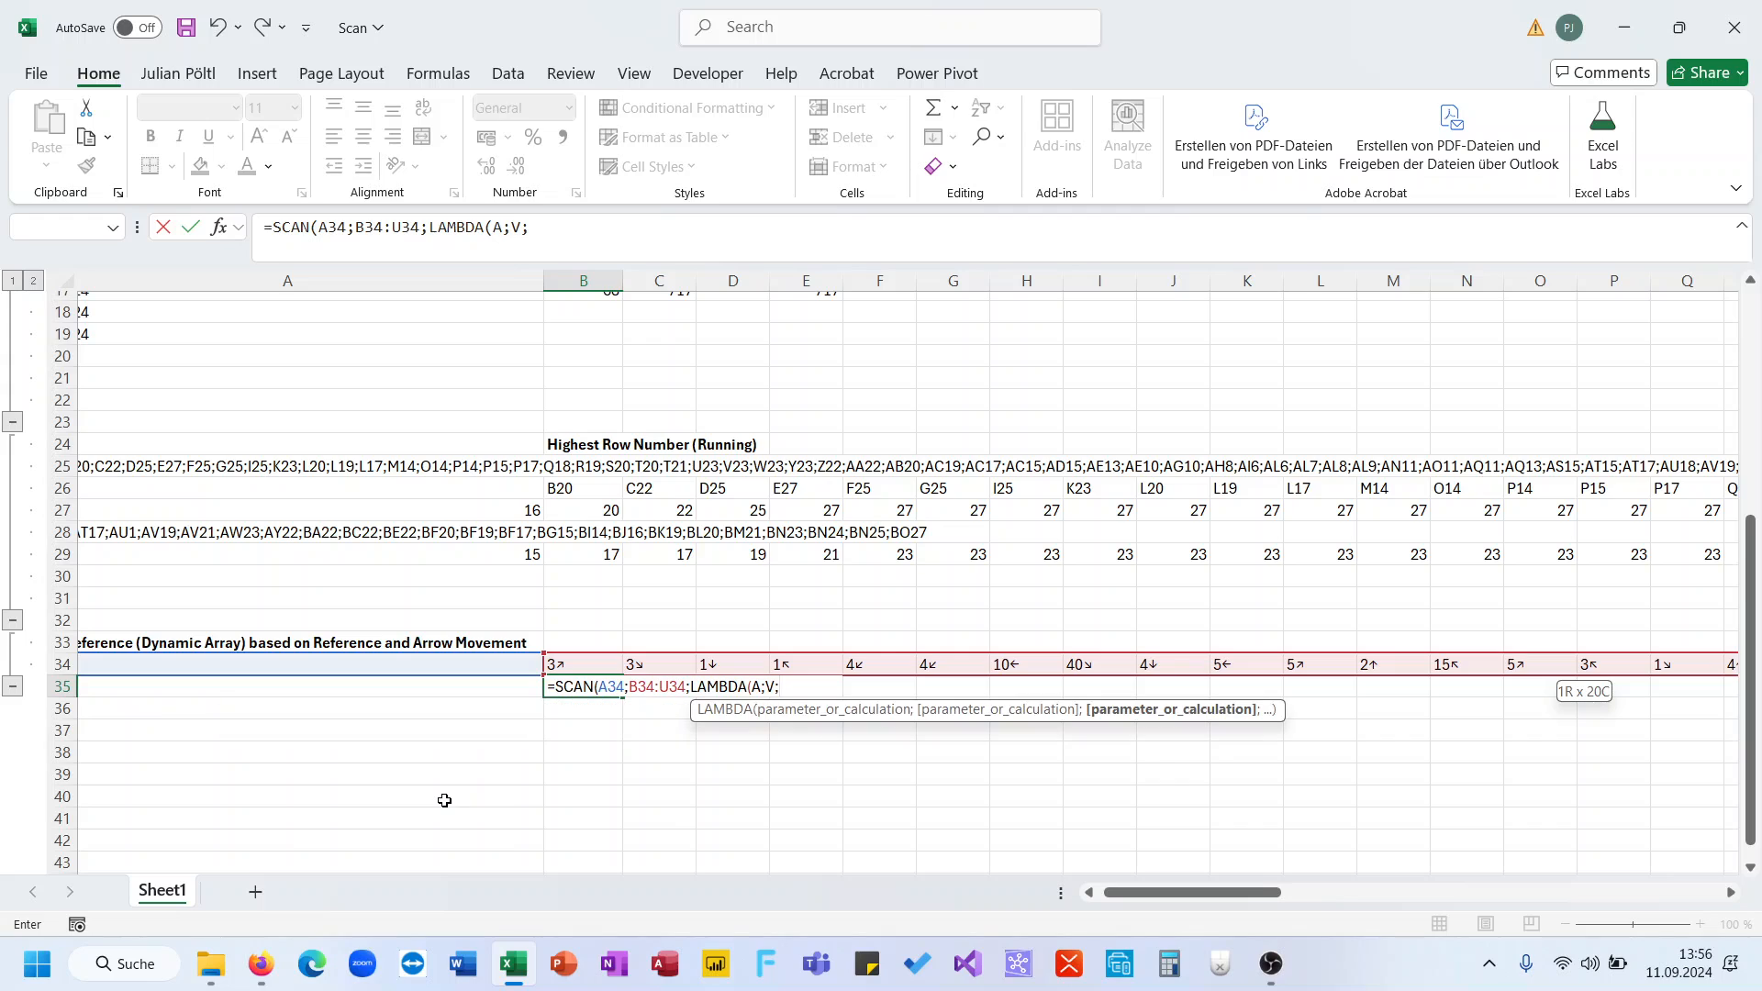
pyautogui.write('Ref')
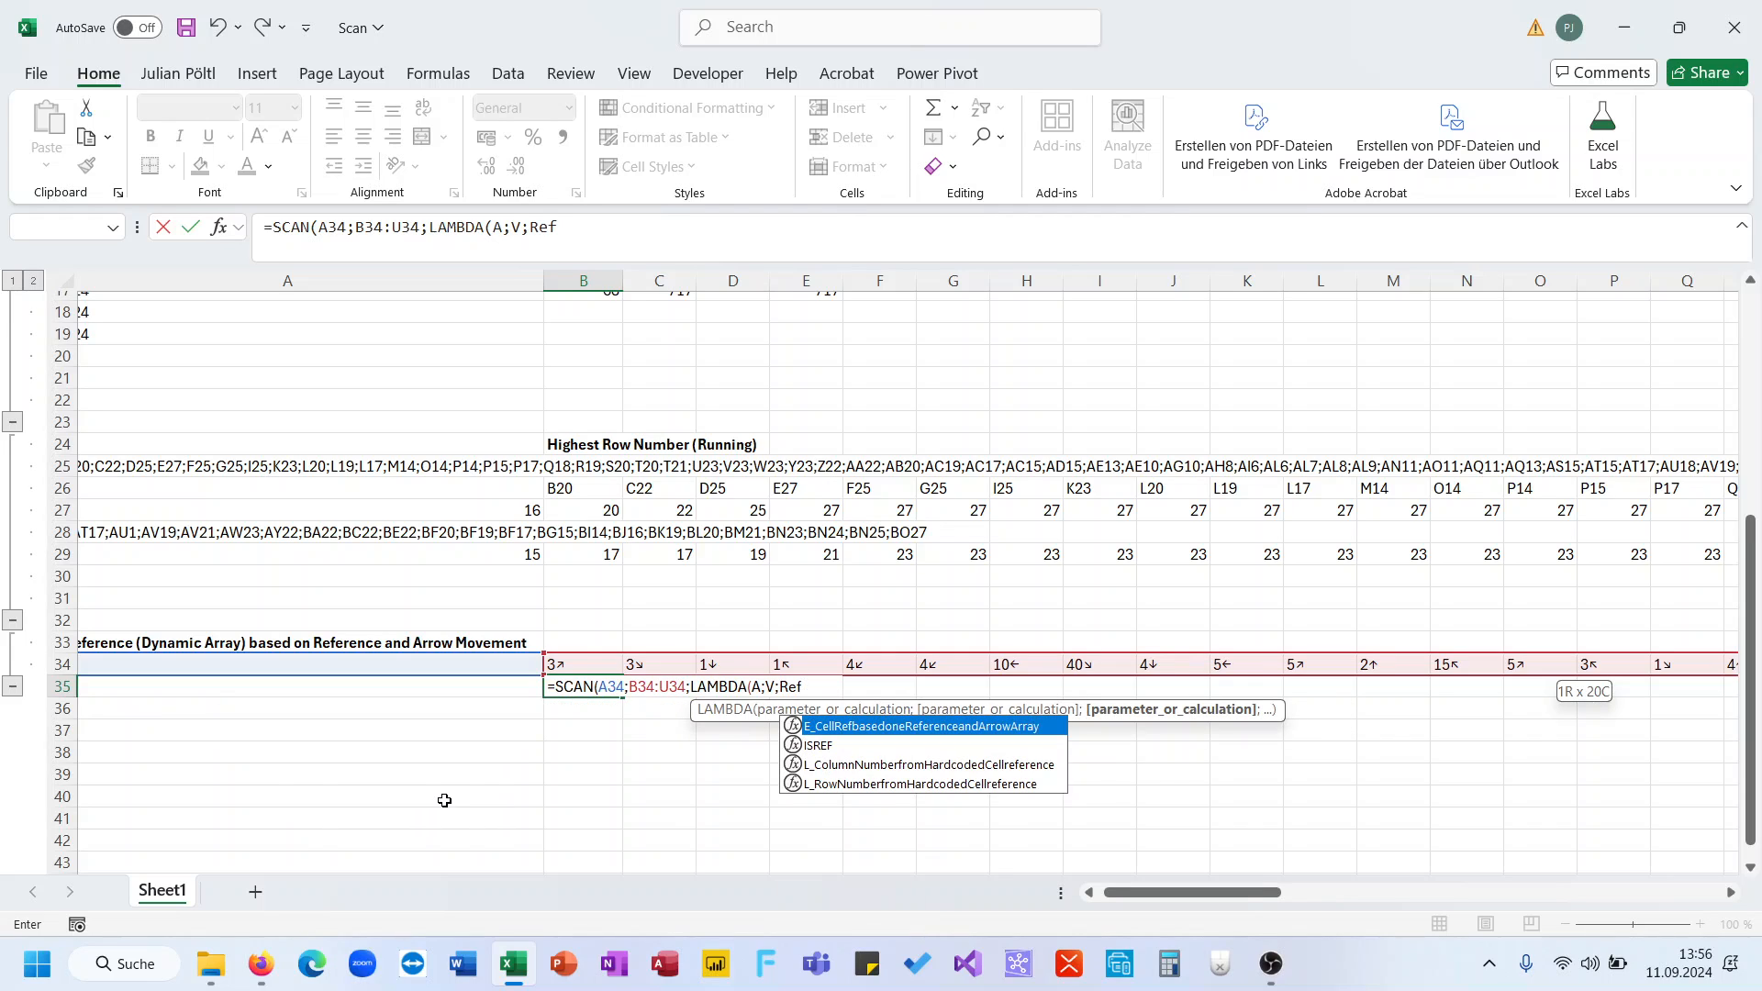
pyautogui.press('Tab')
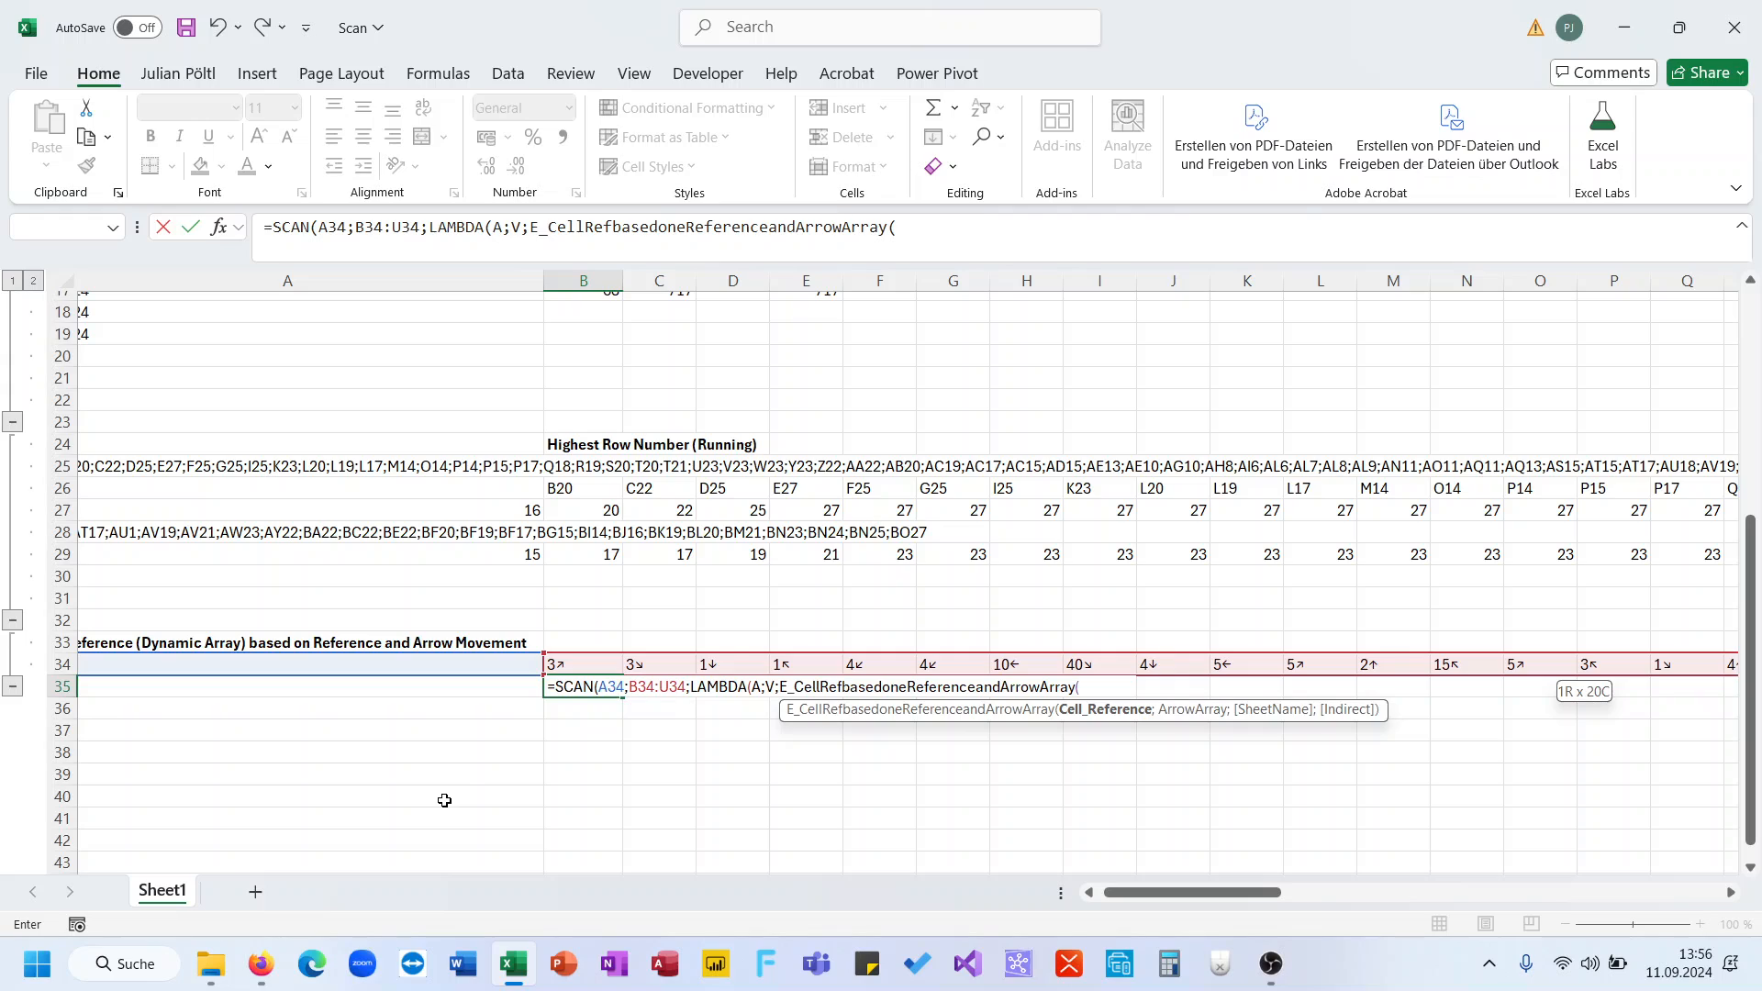
pyautogui.write('A;')
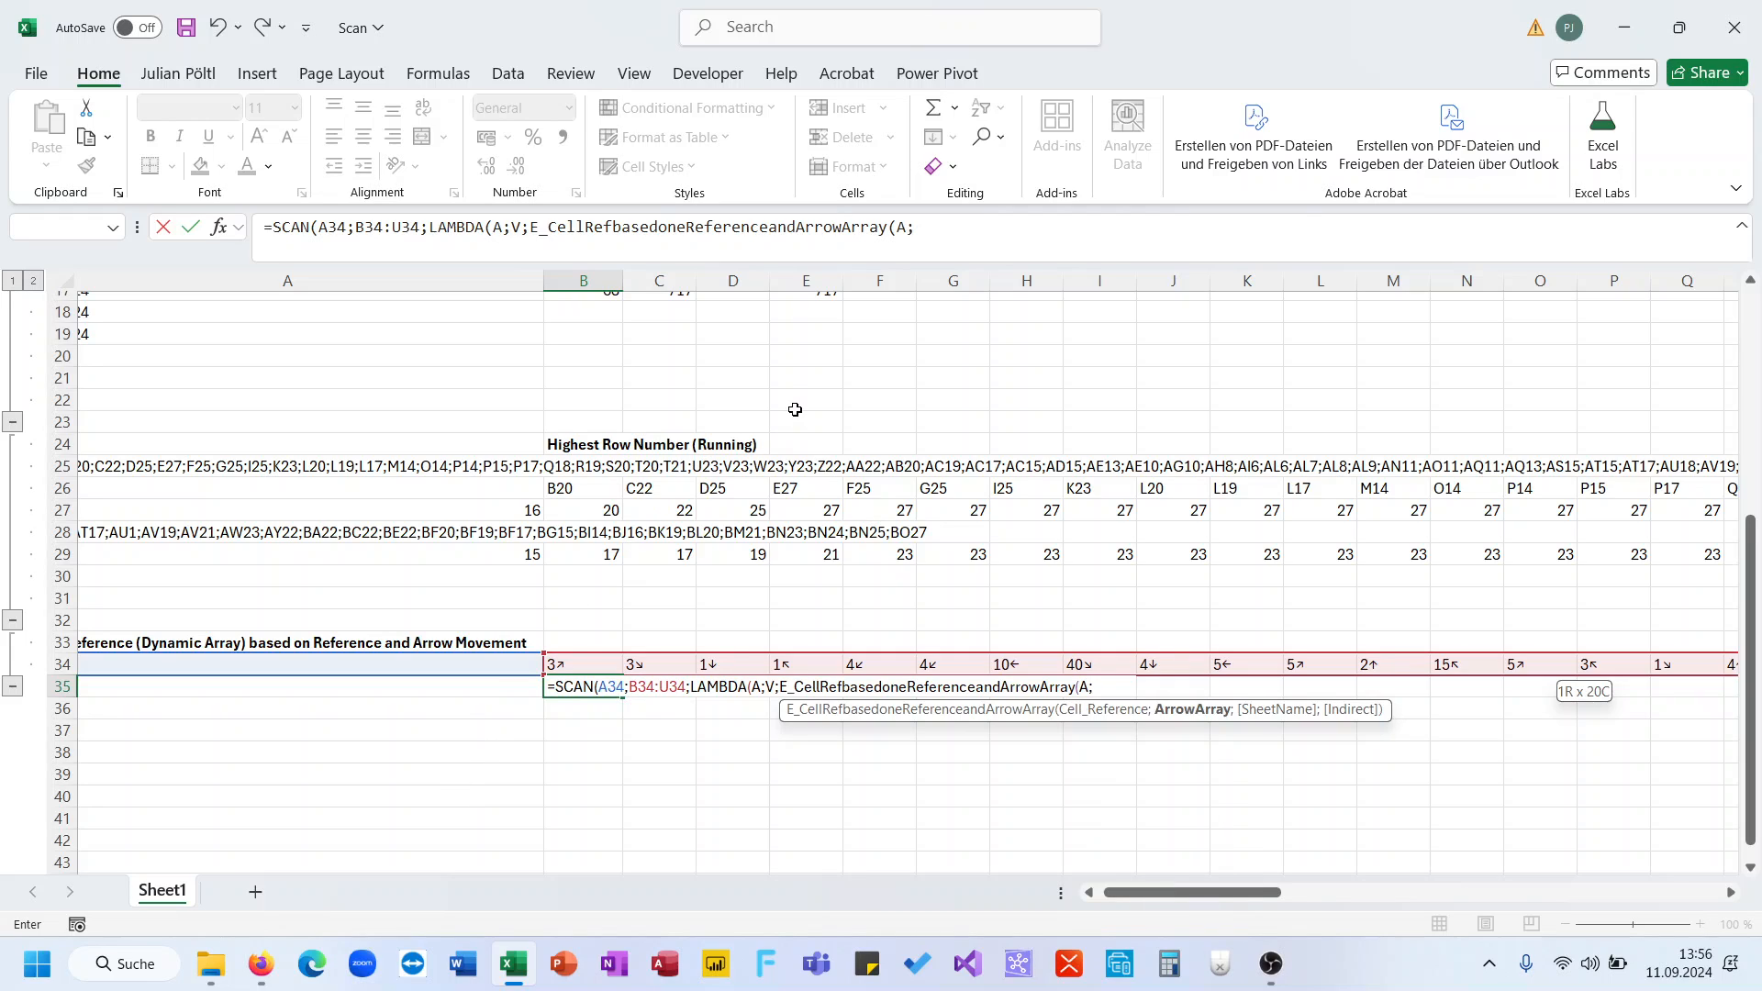
pyautogui.write('V)))')
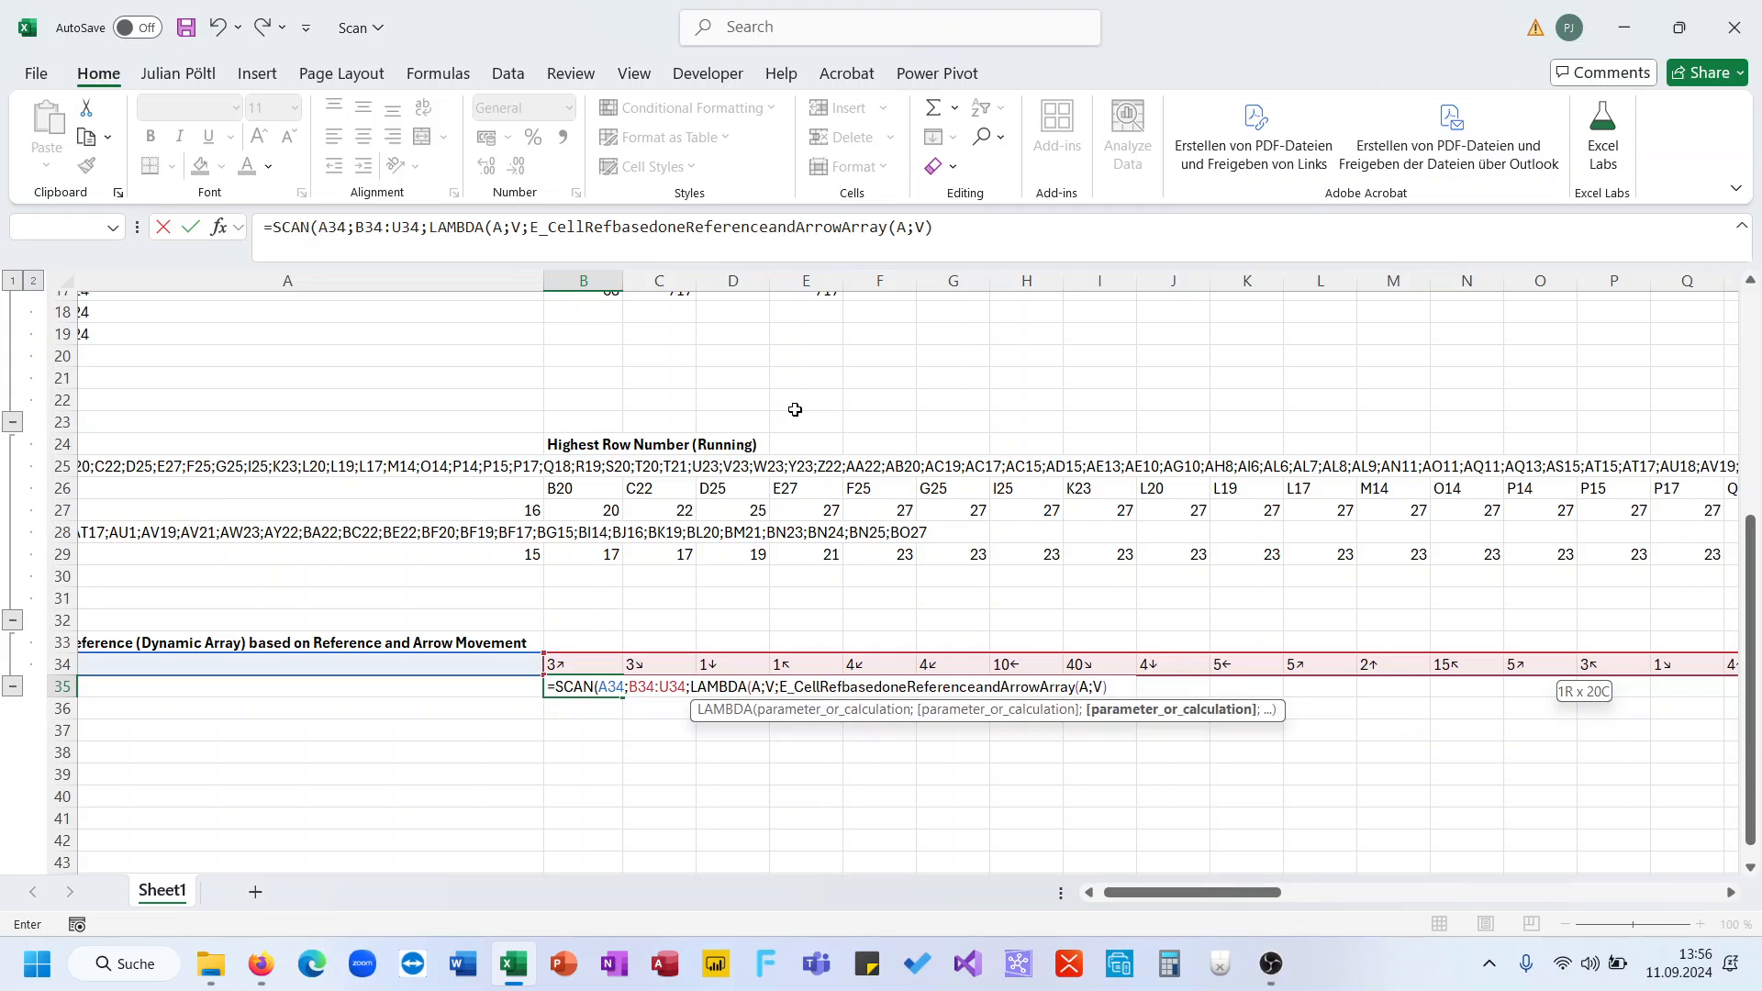
pyautogui.press('Return')
pyautogui.press('Up')
pyautogui.hotkey('ctrl', 'Right')
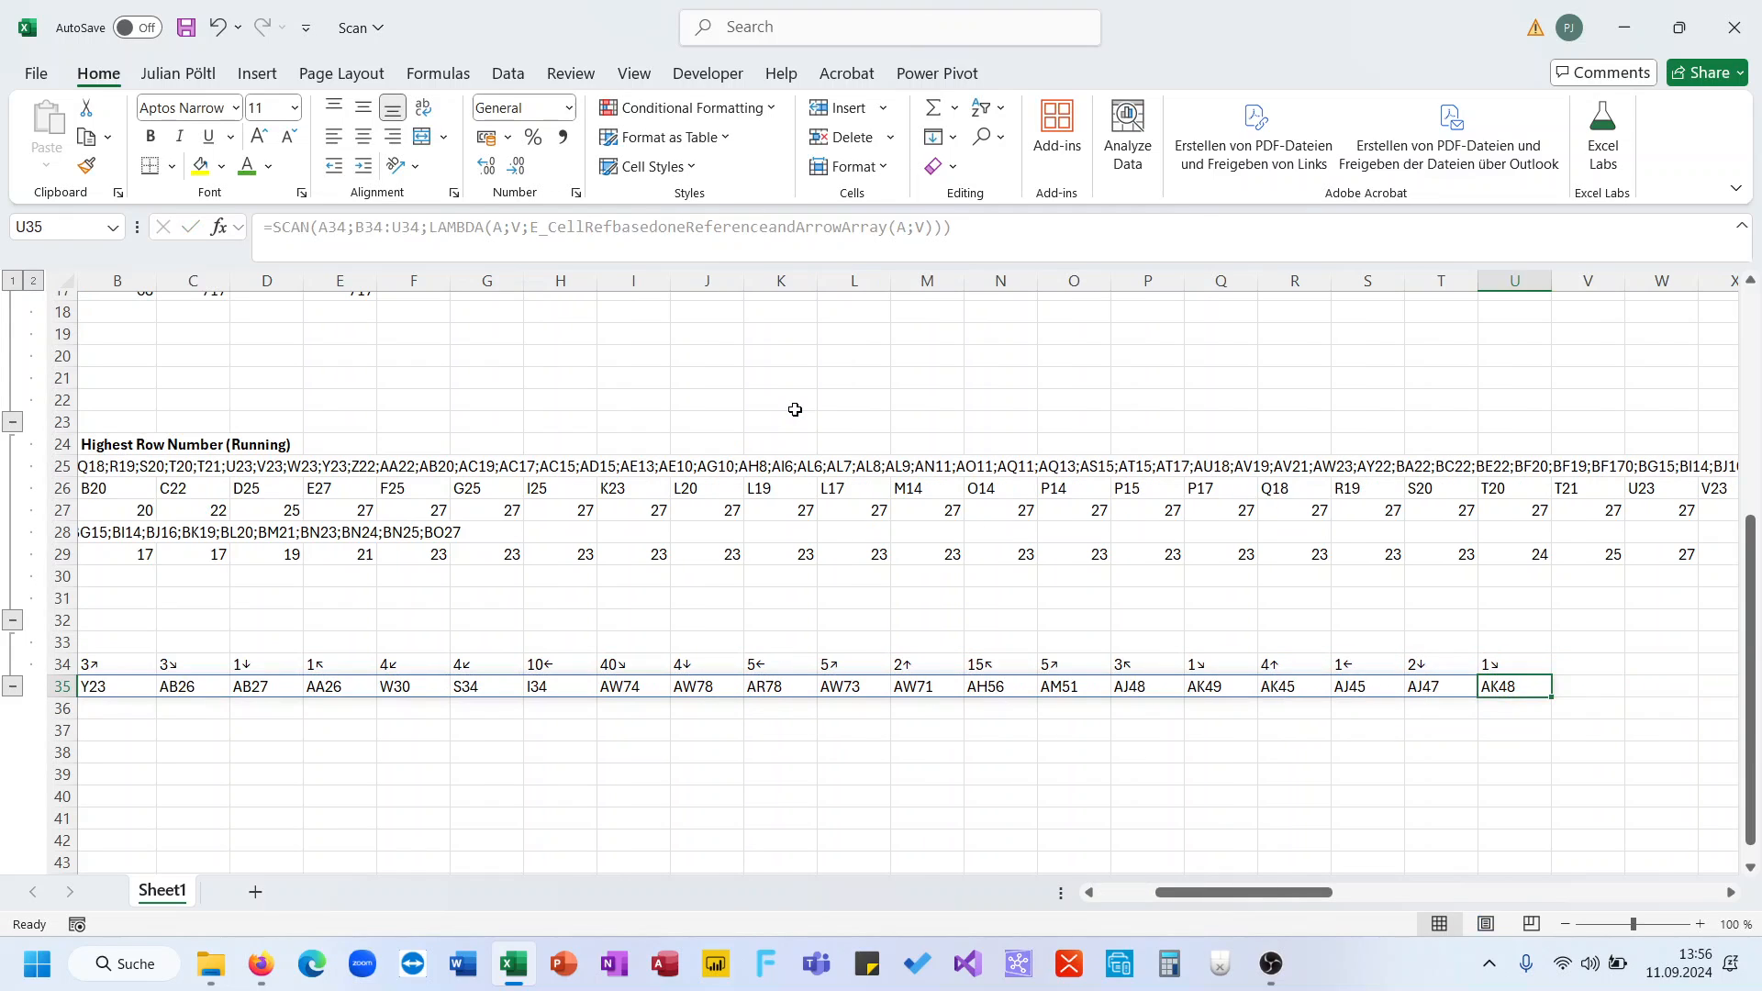
pyautogui.hotkey('ctrl', 'Left')
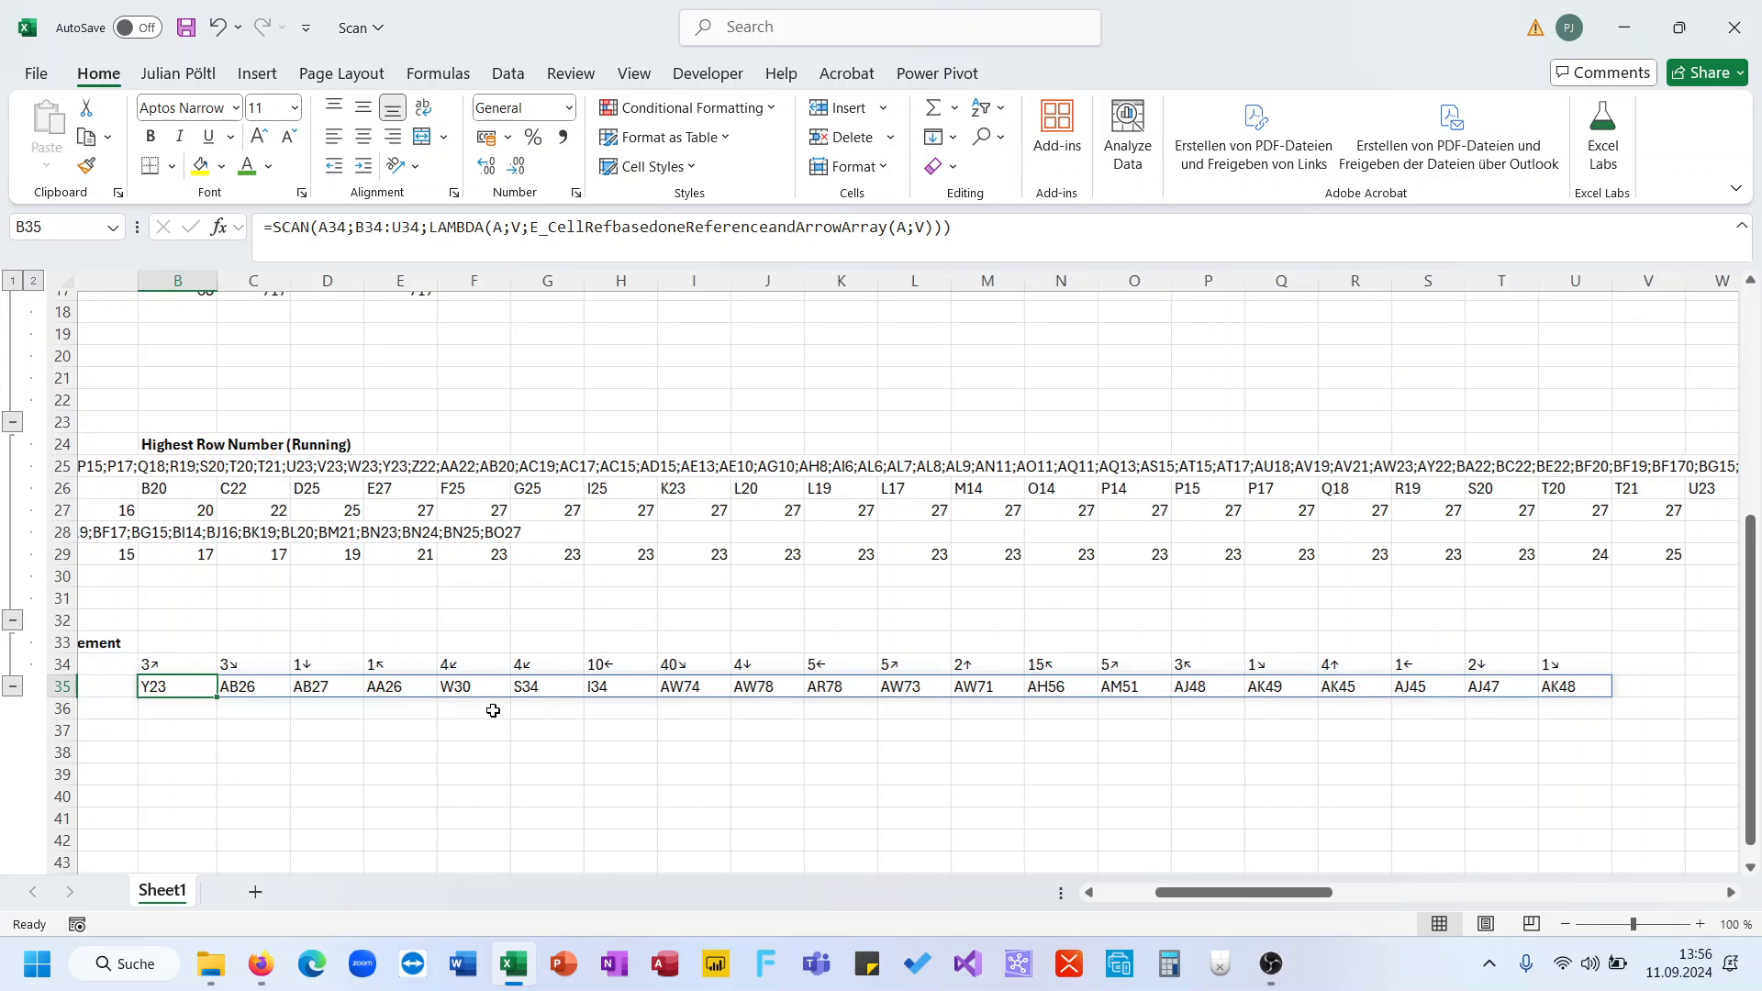
pyautogui.click(414, 712)
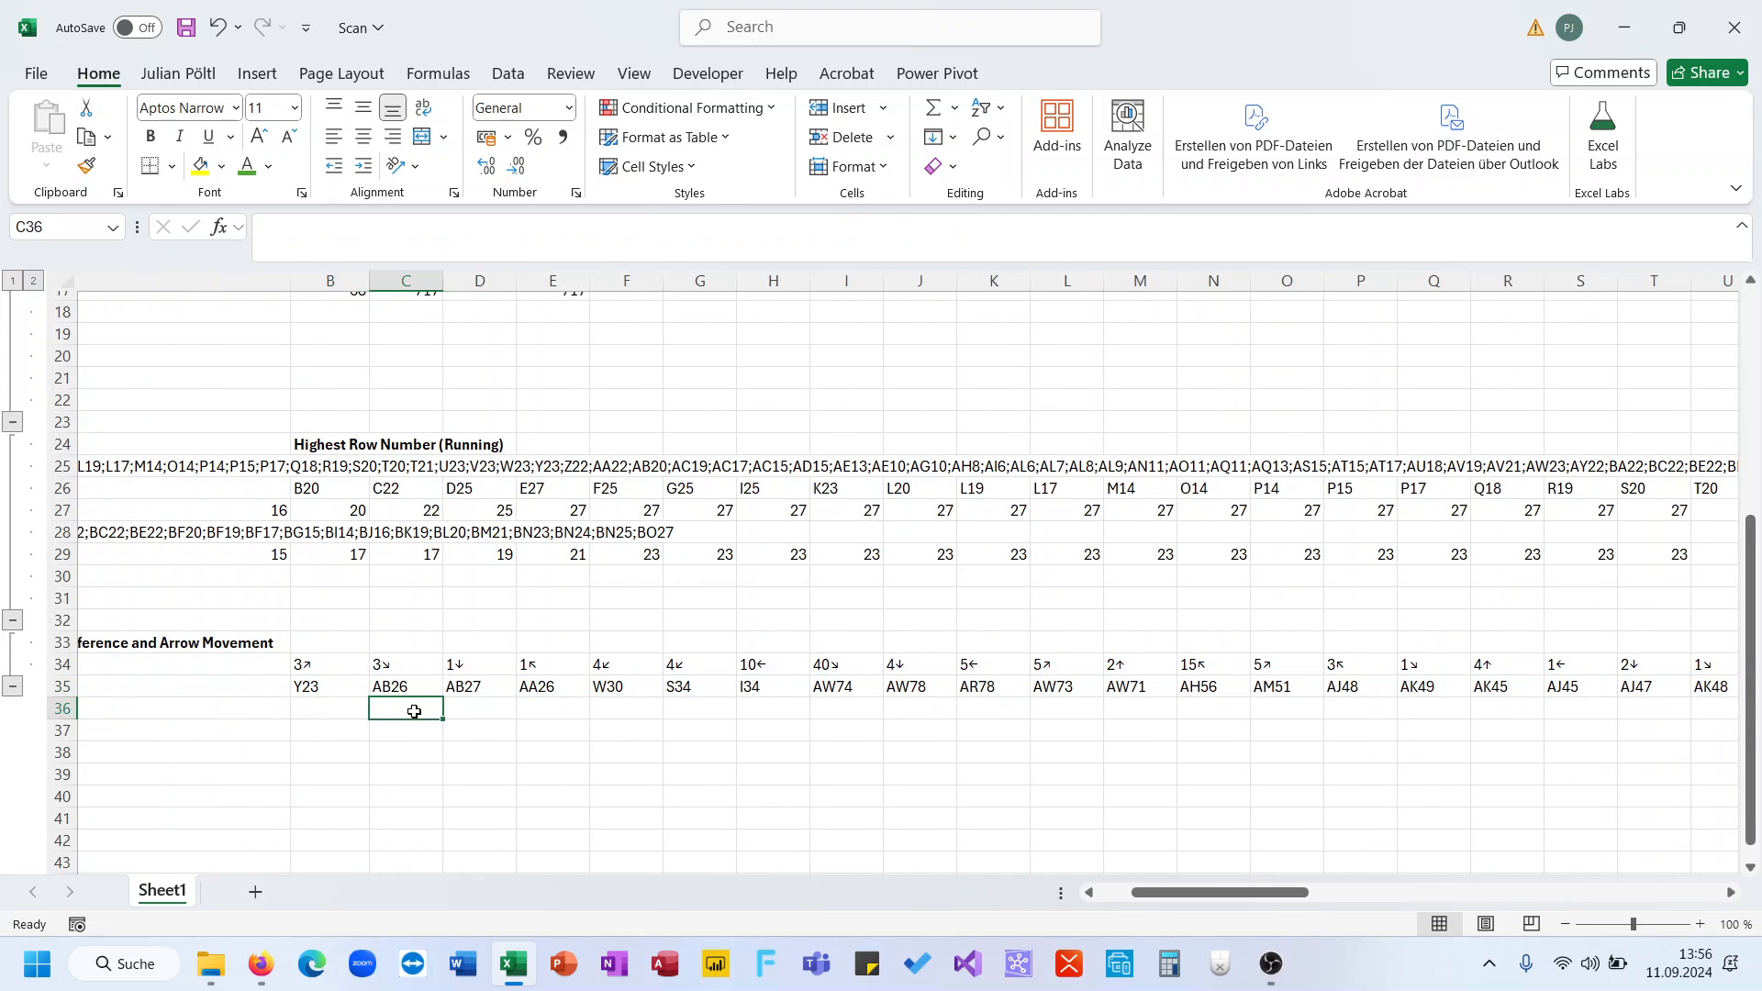
pyautogui.click(466, 711)
pyautogui.write('=ref')
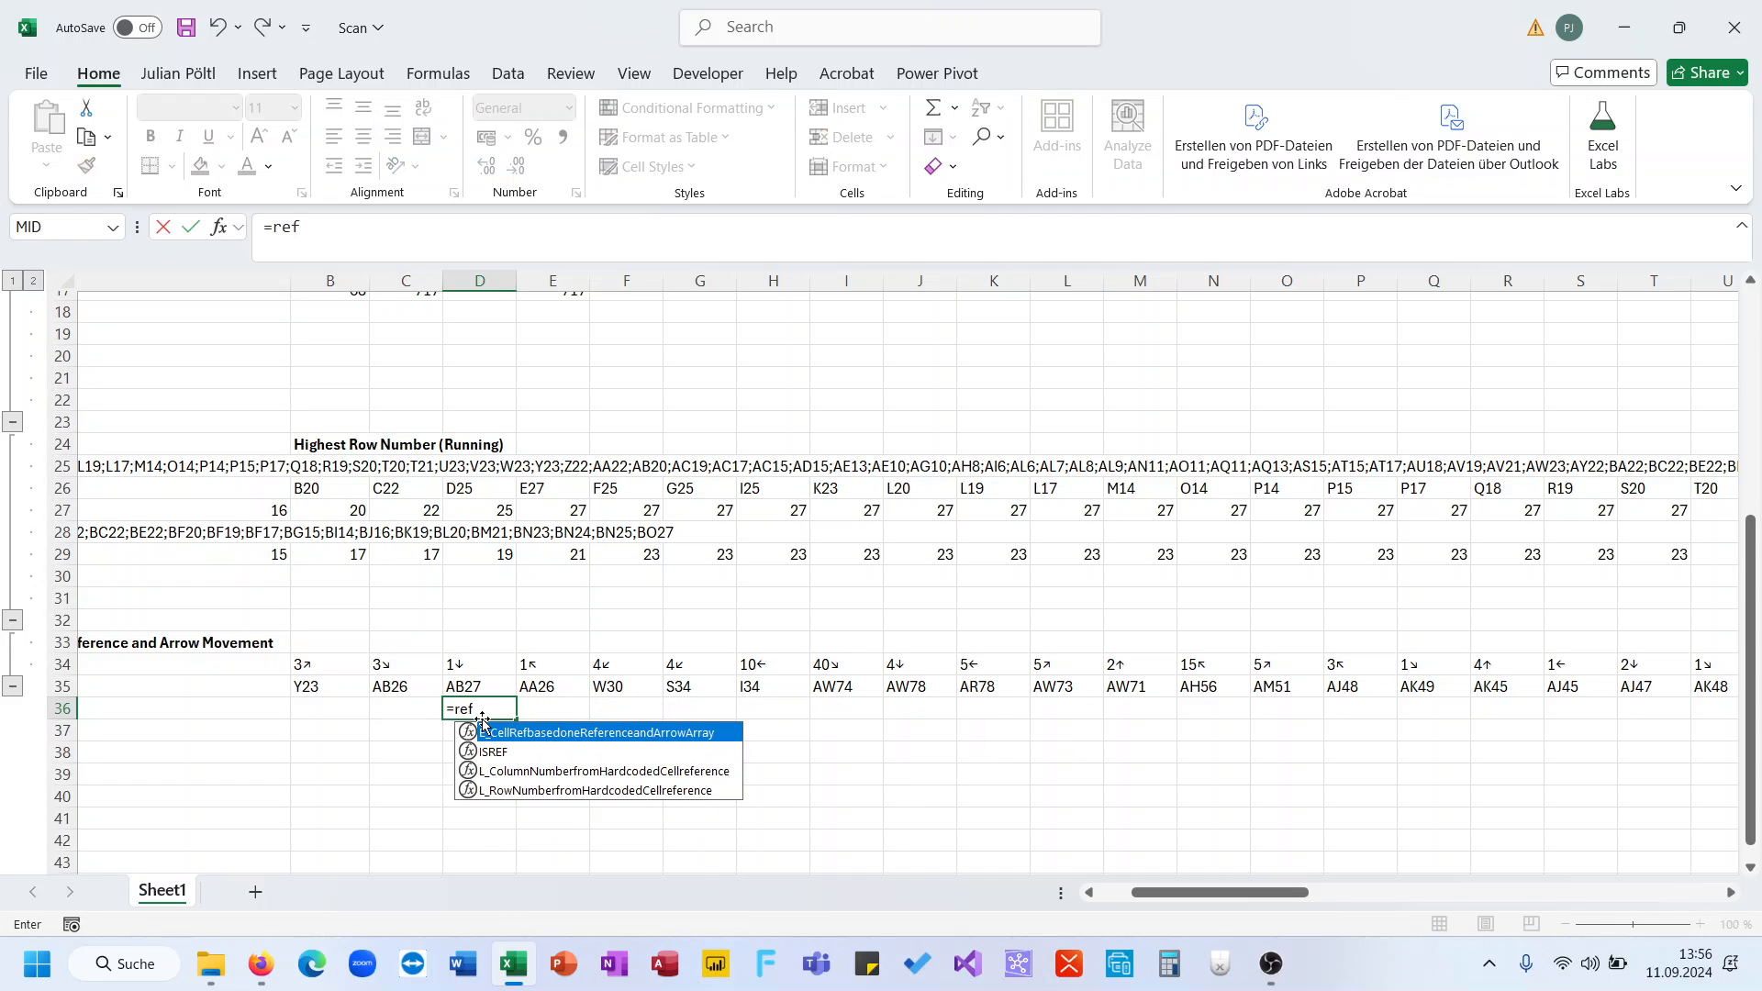
pyautogui.press('Tab')
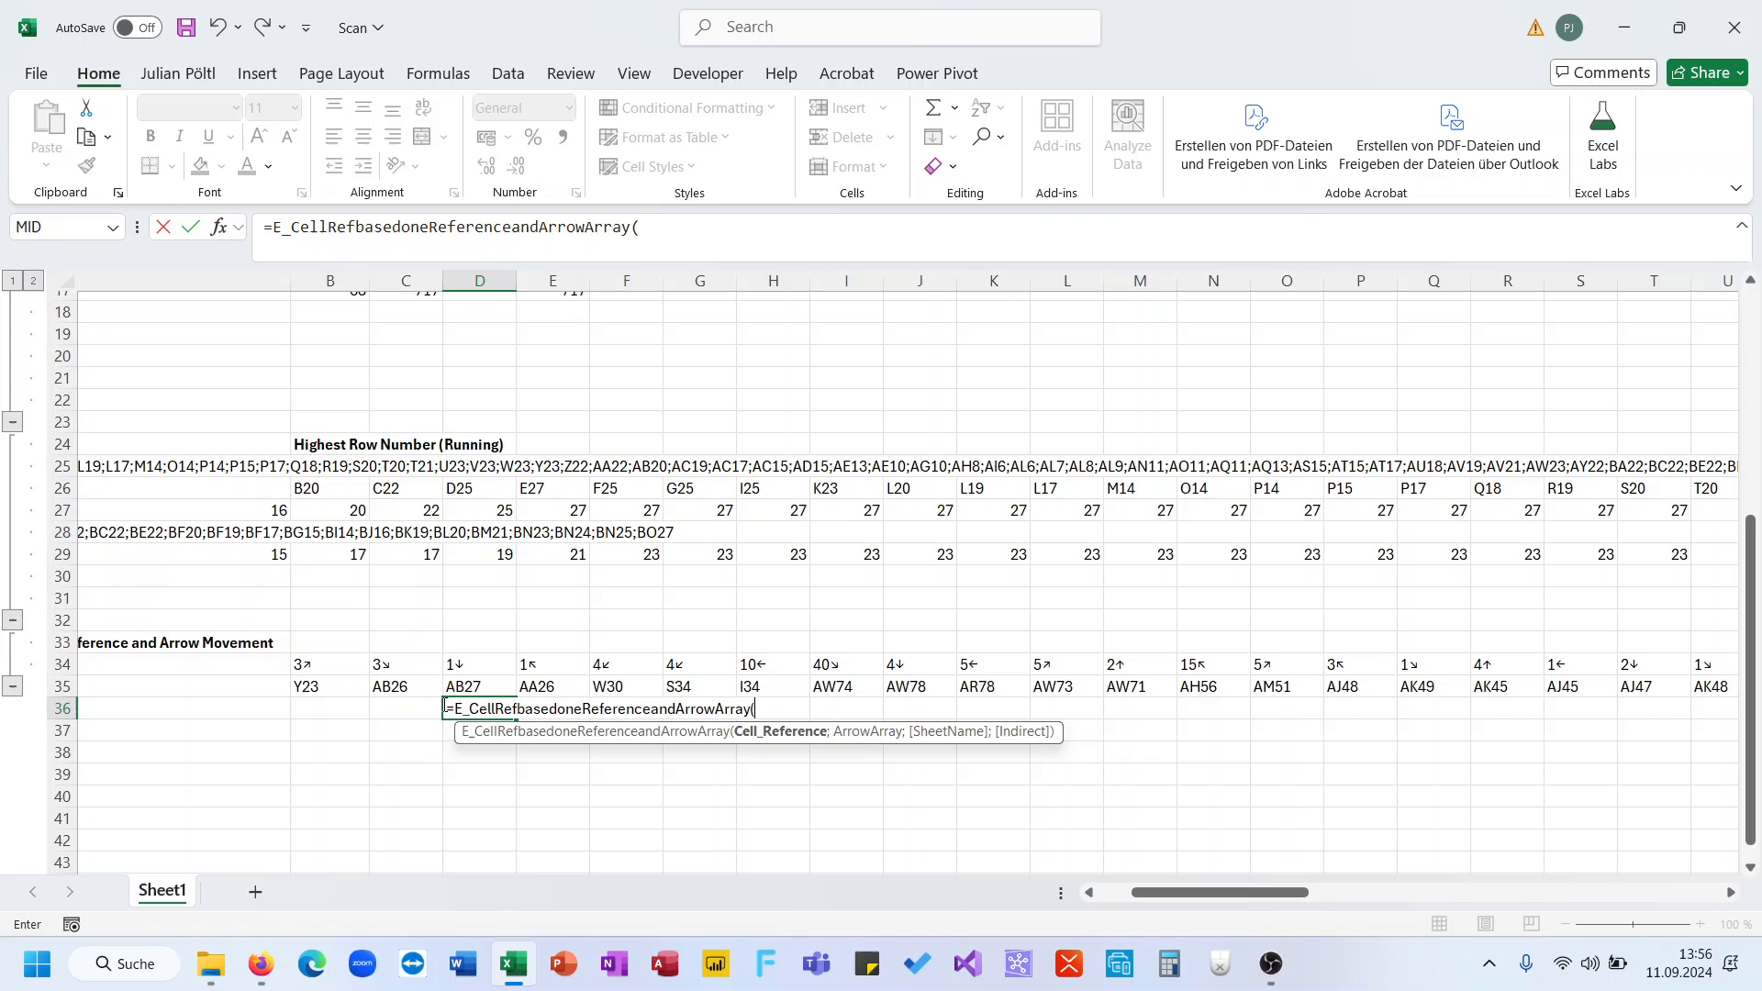
pyautogui.click(393, 687)
pyautogui.write(';')
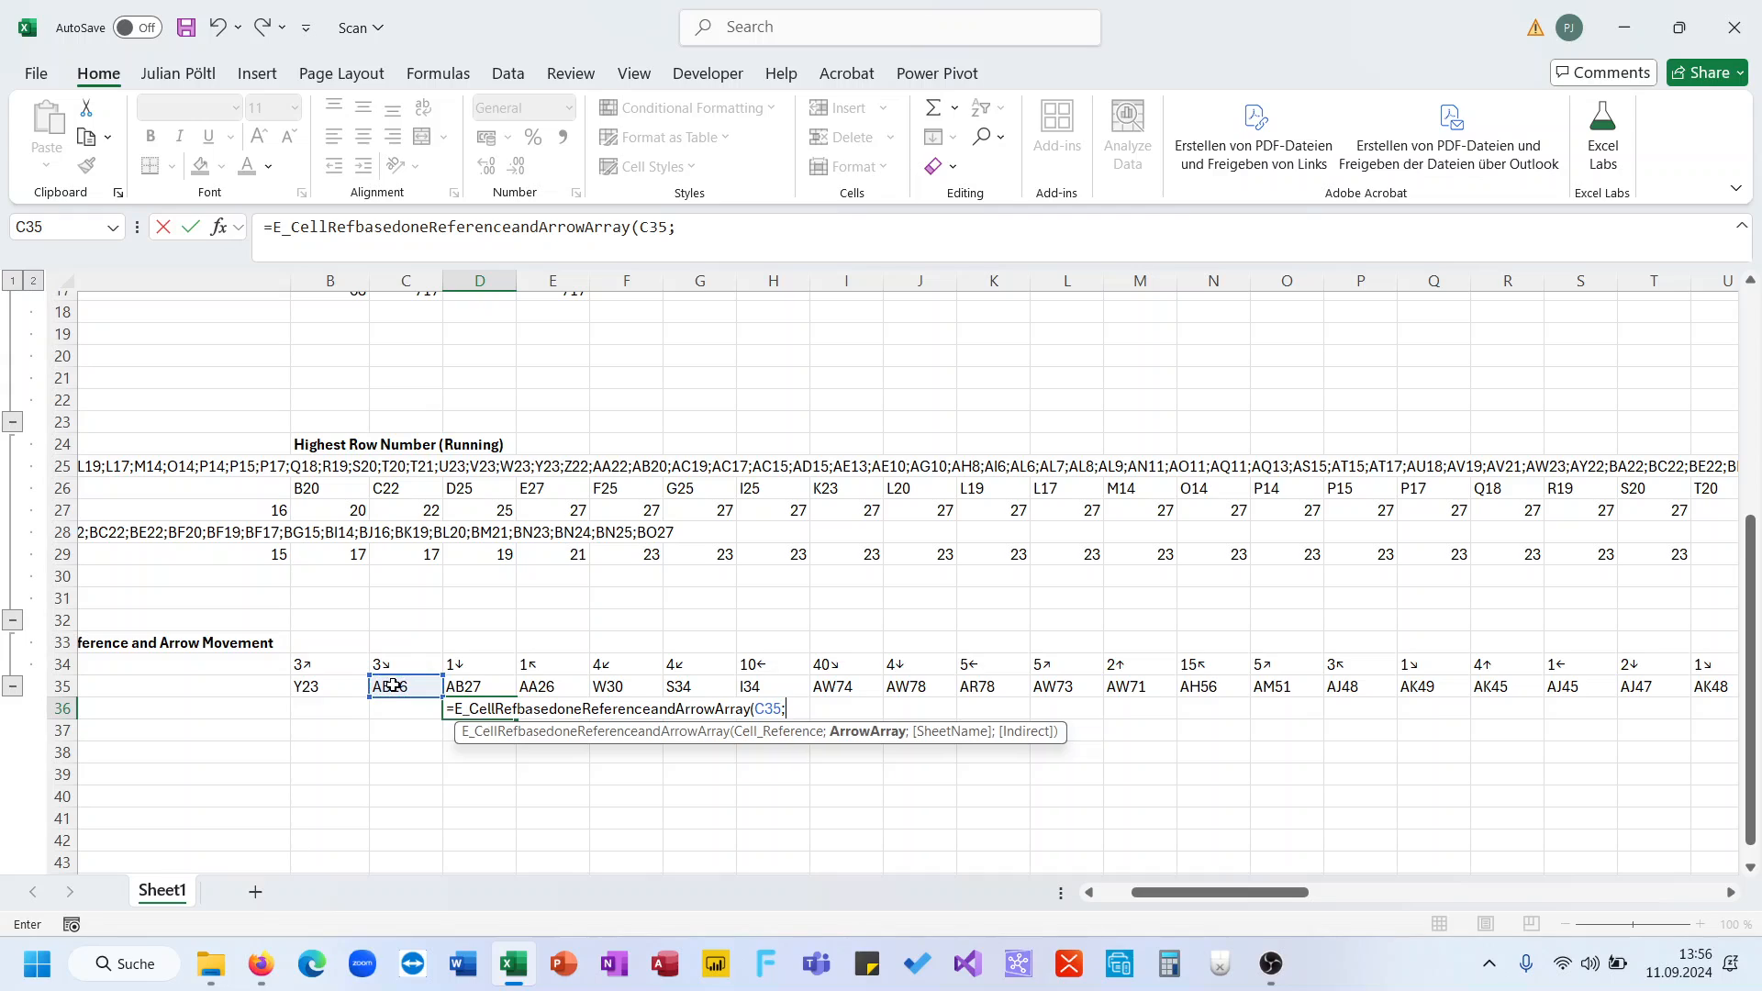
pyautogui.click(457, 667)
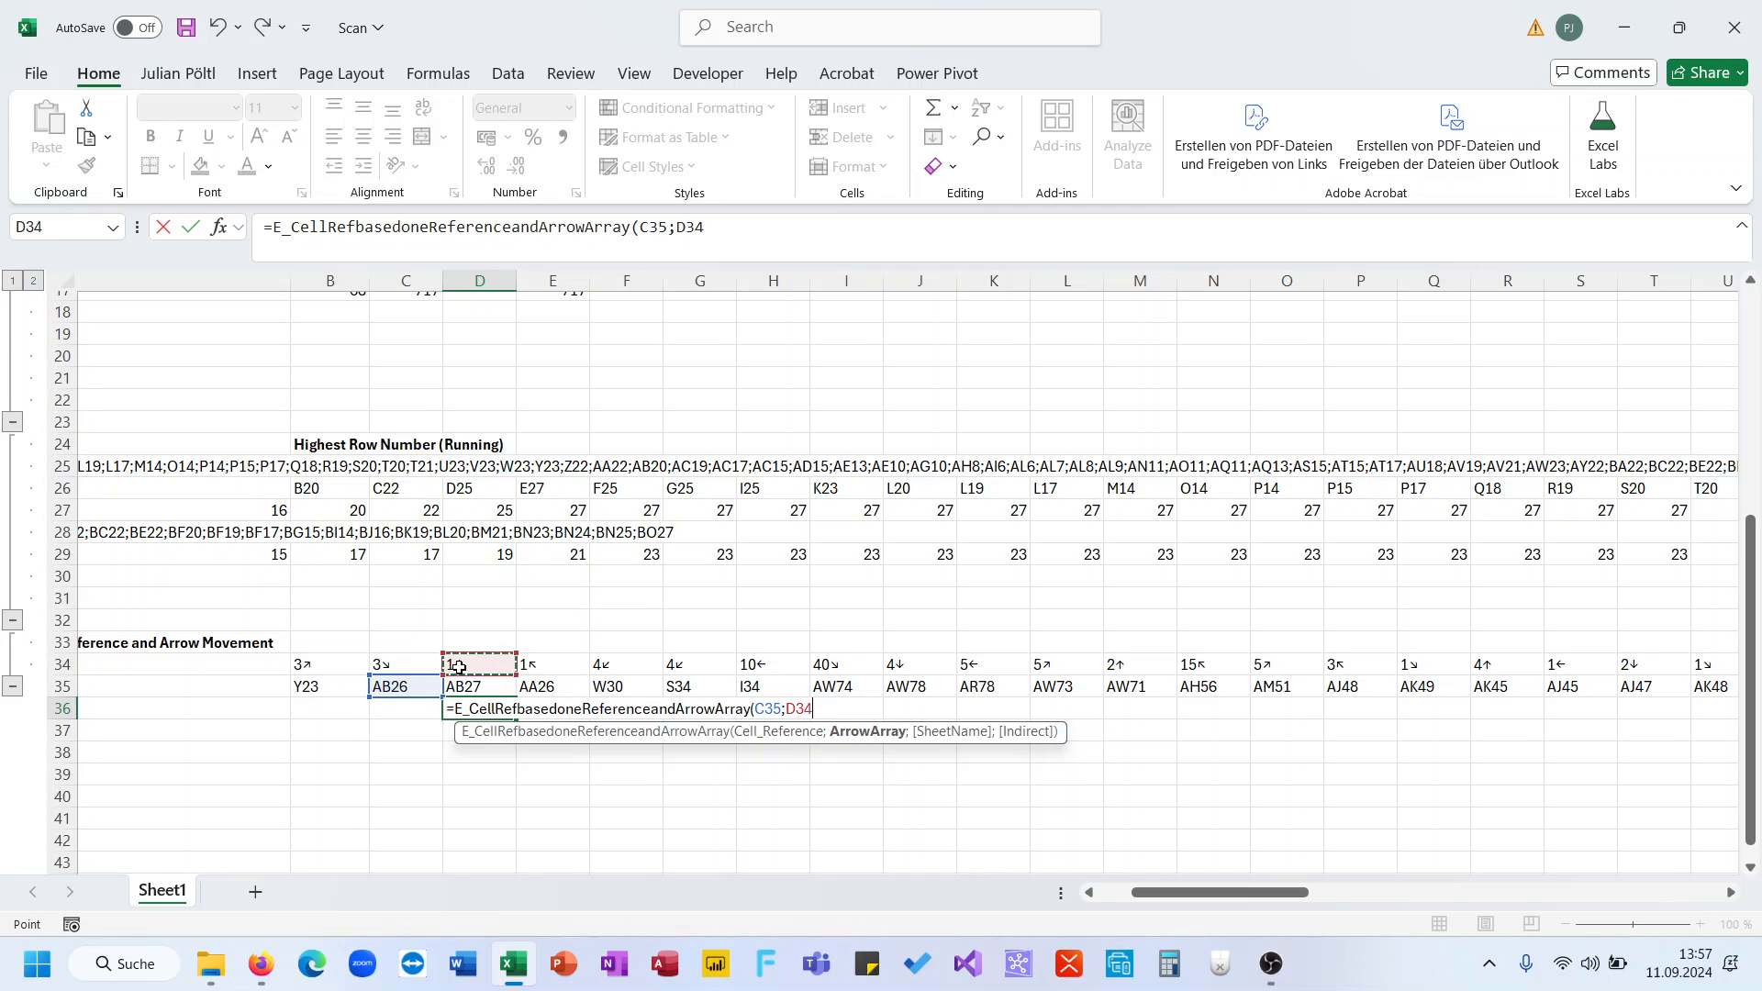
pyautogui.write(')')
pyautogui.press('Return')
pyautogui.press('Up')
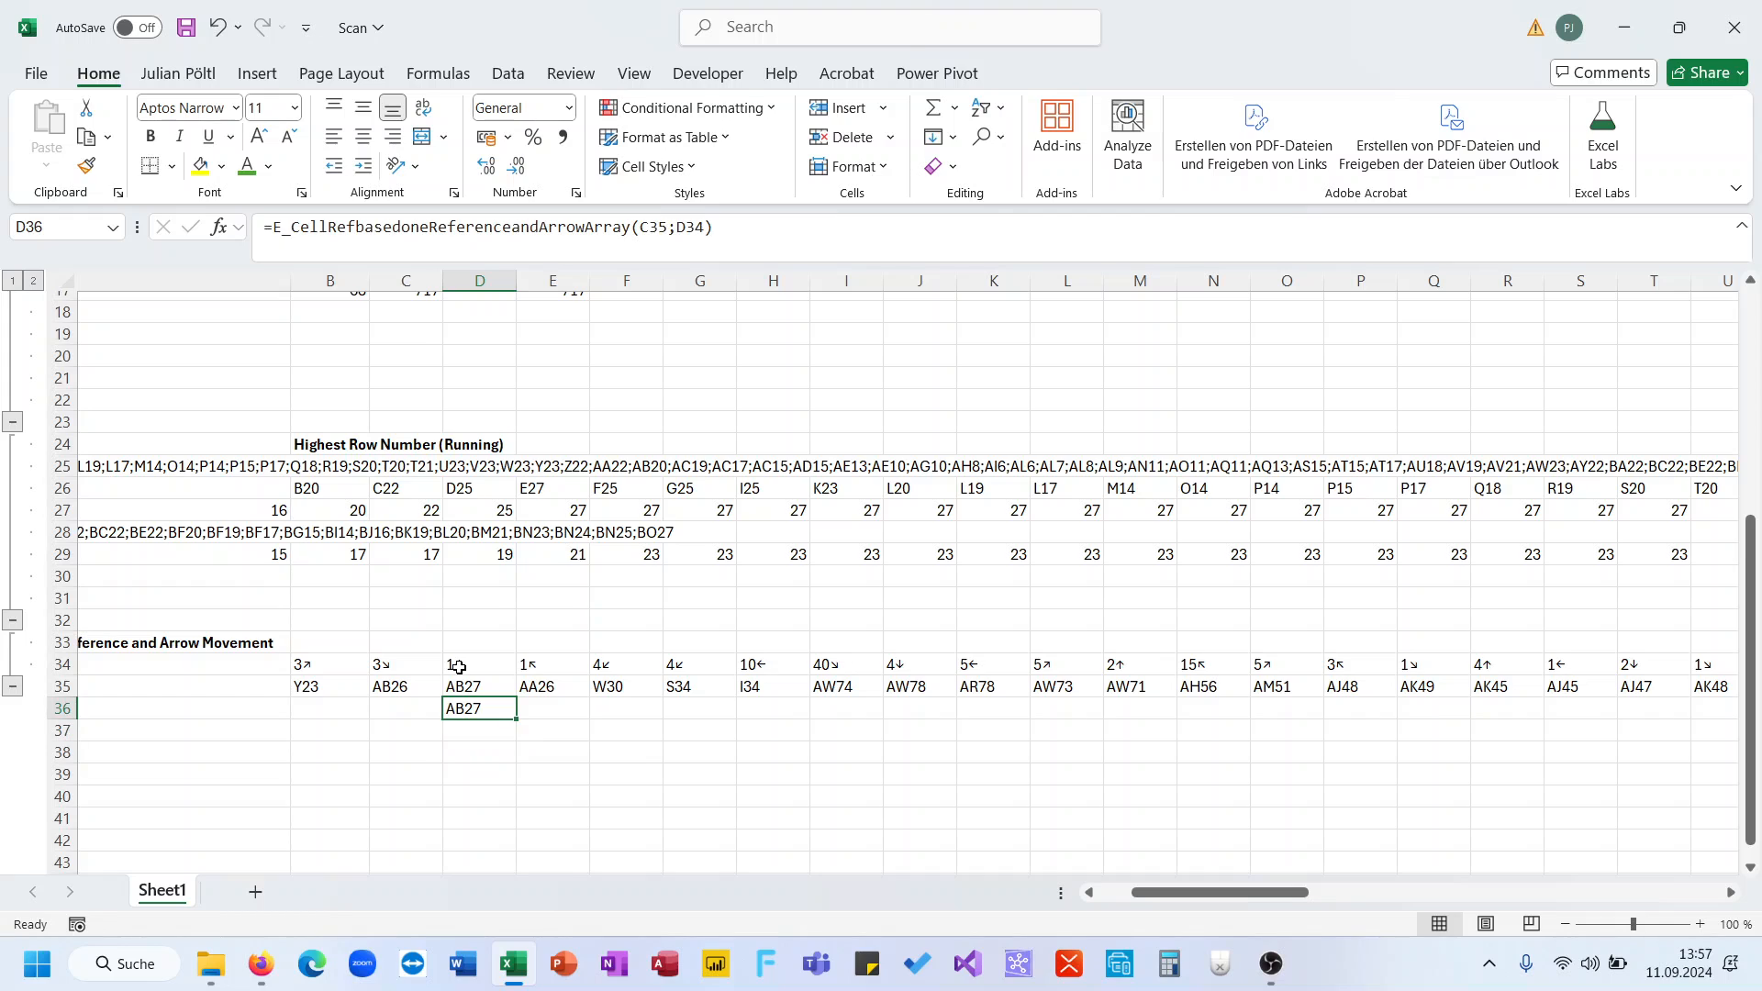
pyautogui.press('Delete')
pyautogui.press('Up')
pyautogui.hotkey('ctrl', 'Right')
pyautogui.hotkey('ctrl', 'Left')
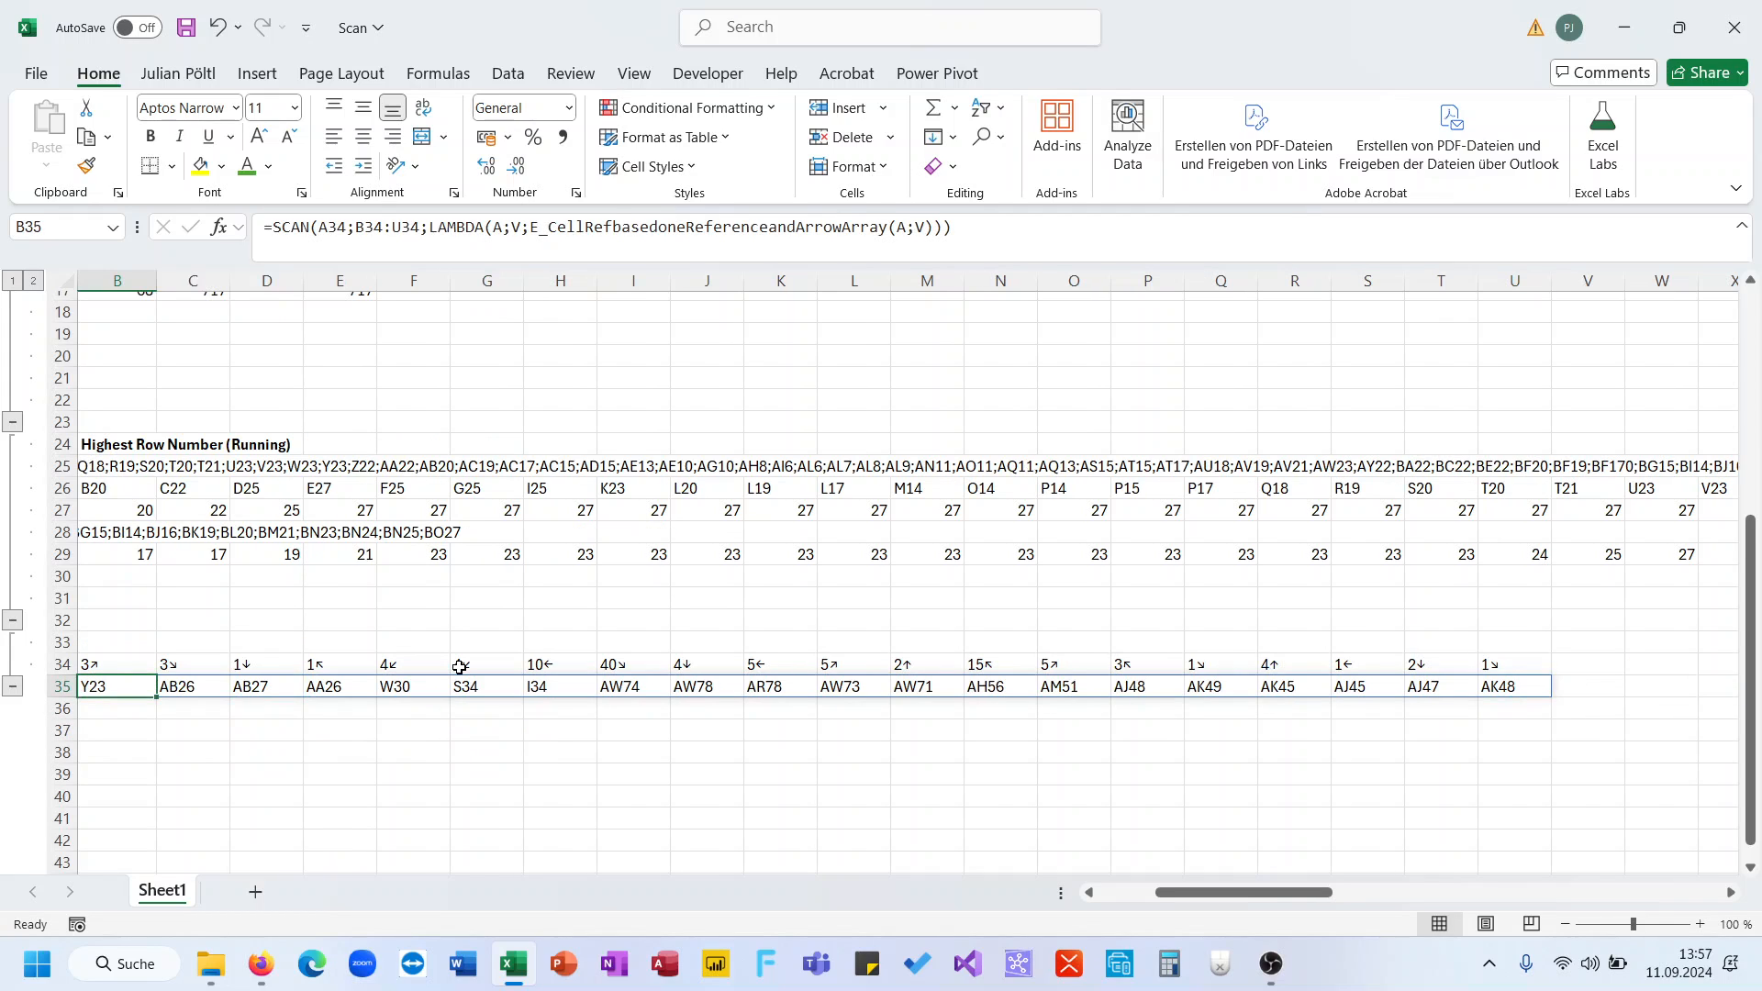
pyautogui.hscroll(-5, 459, 667)
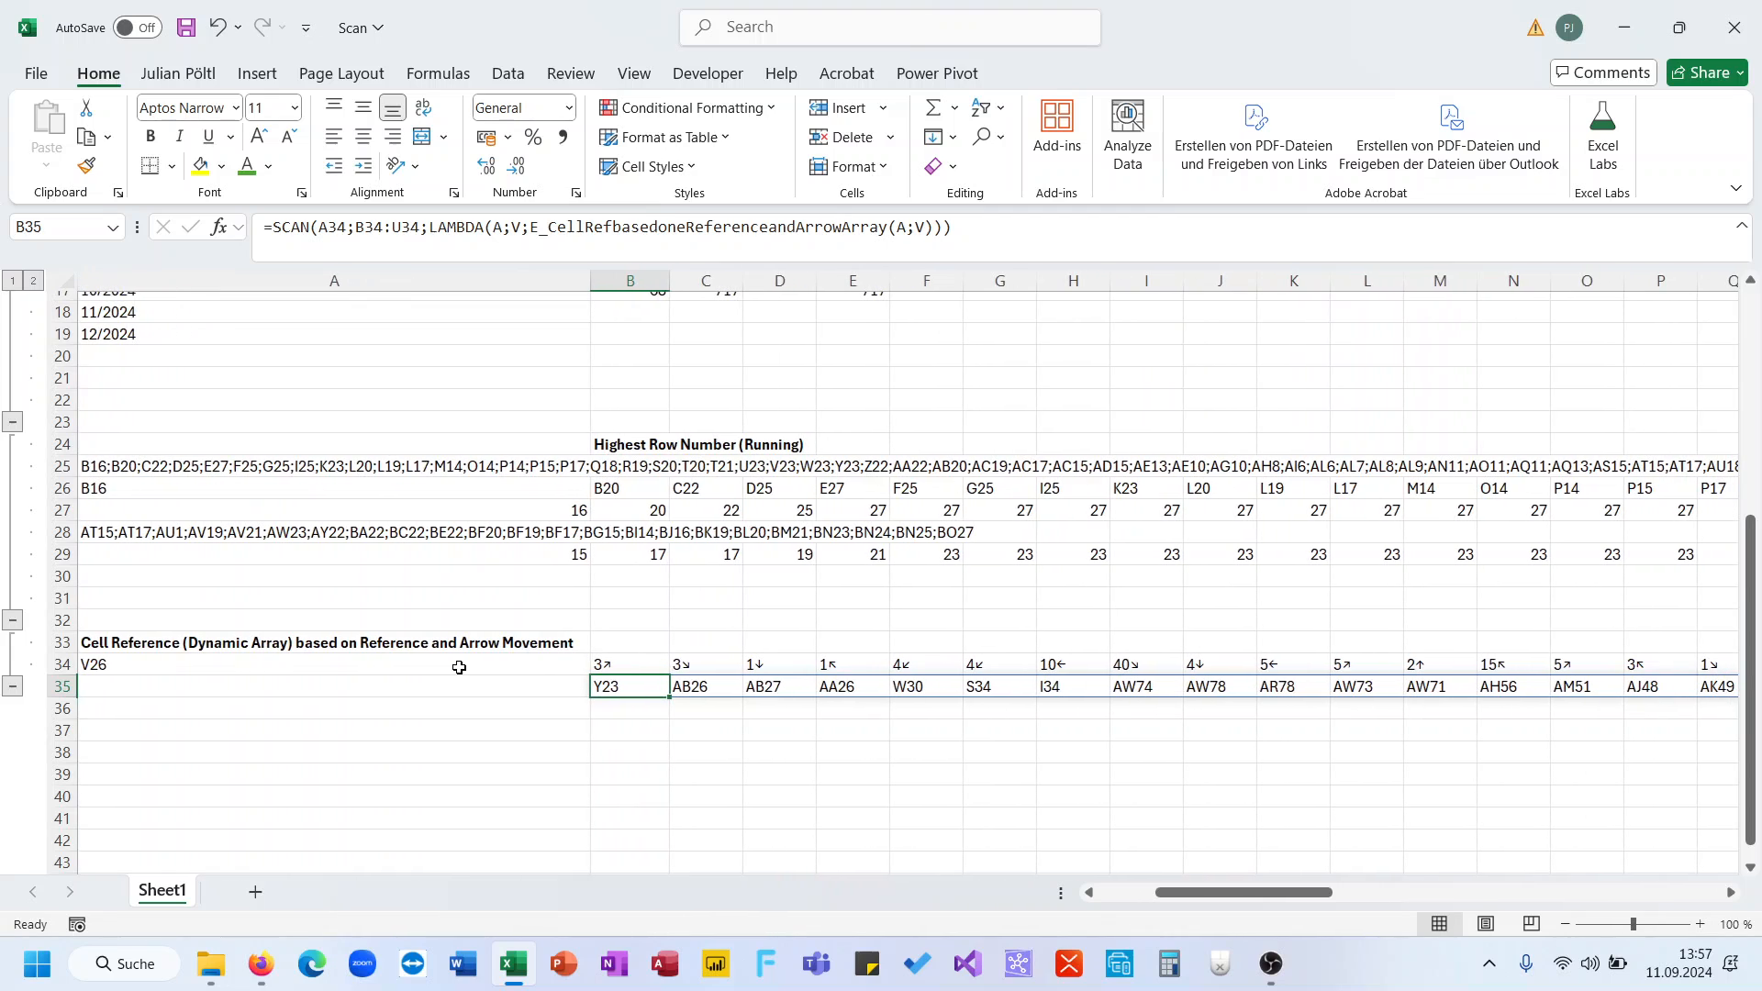
pyautogui.scroll(1, 458, 667)
pyautogui.scroll(1, 459, 667)
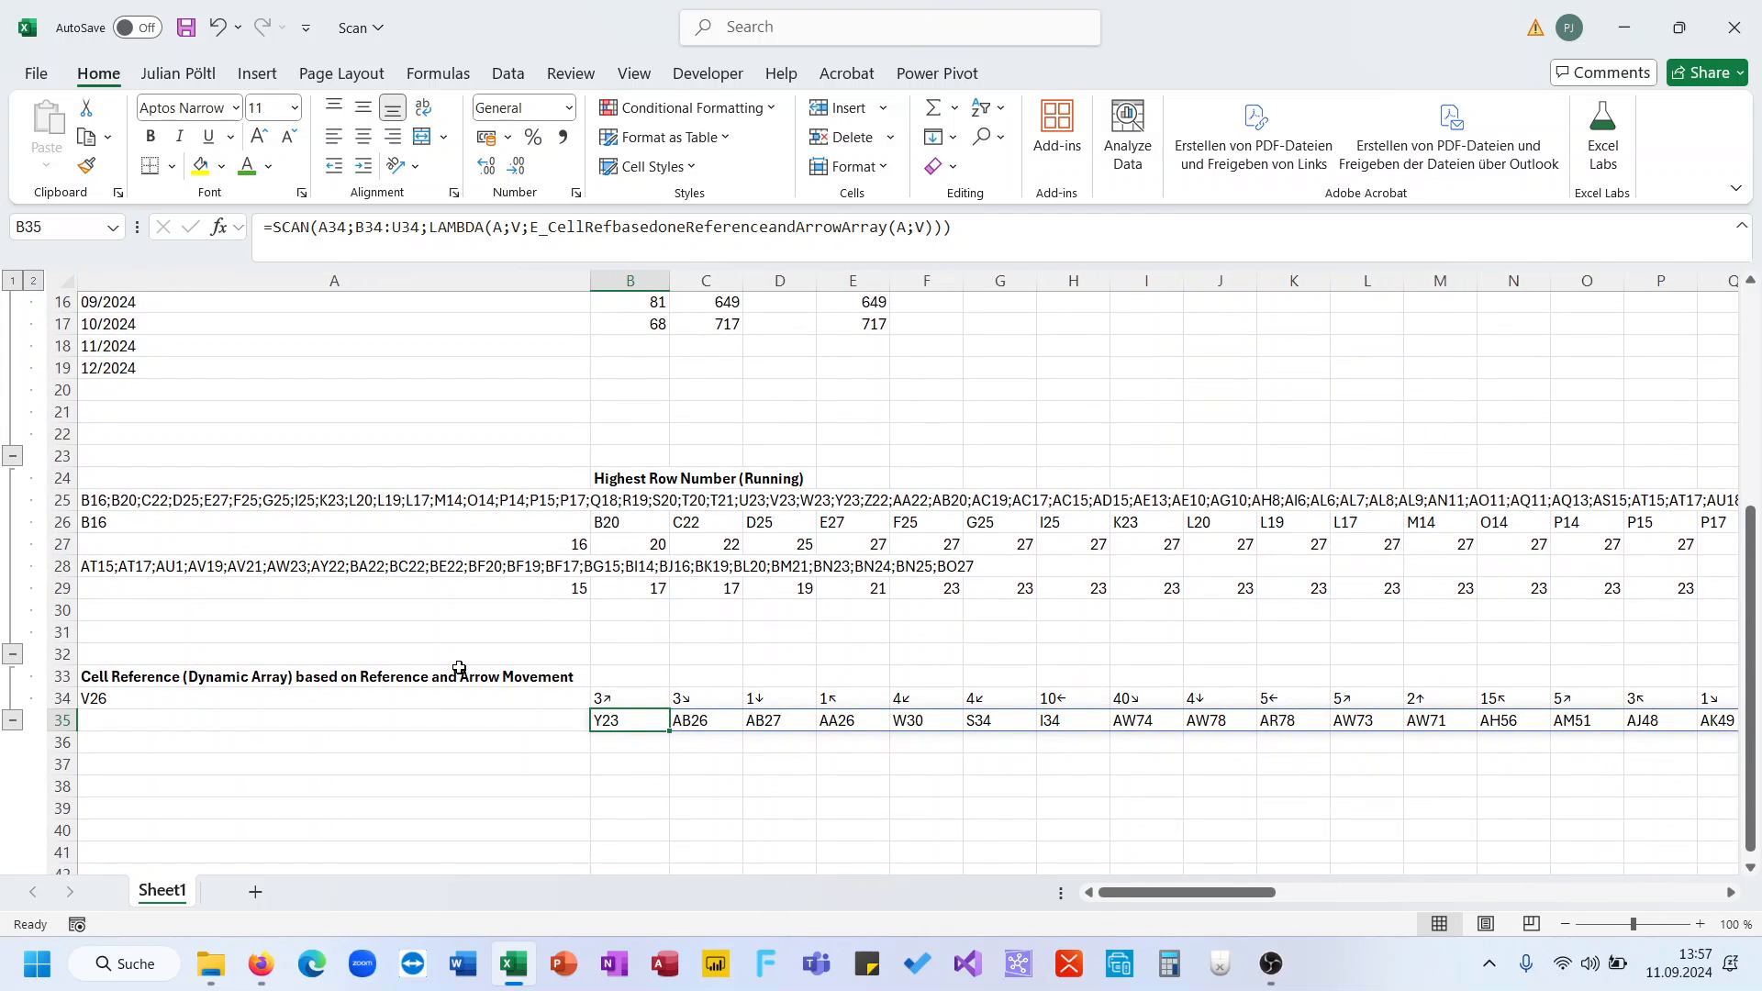
pyautogui.scroll(5, 459, 667)
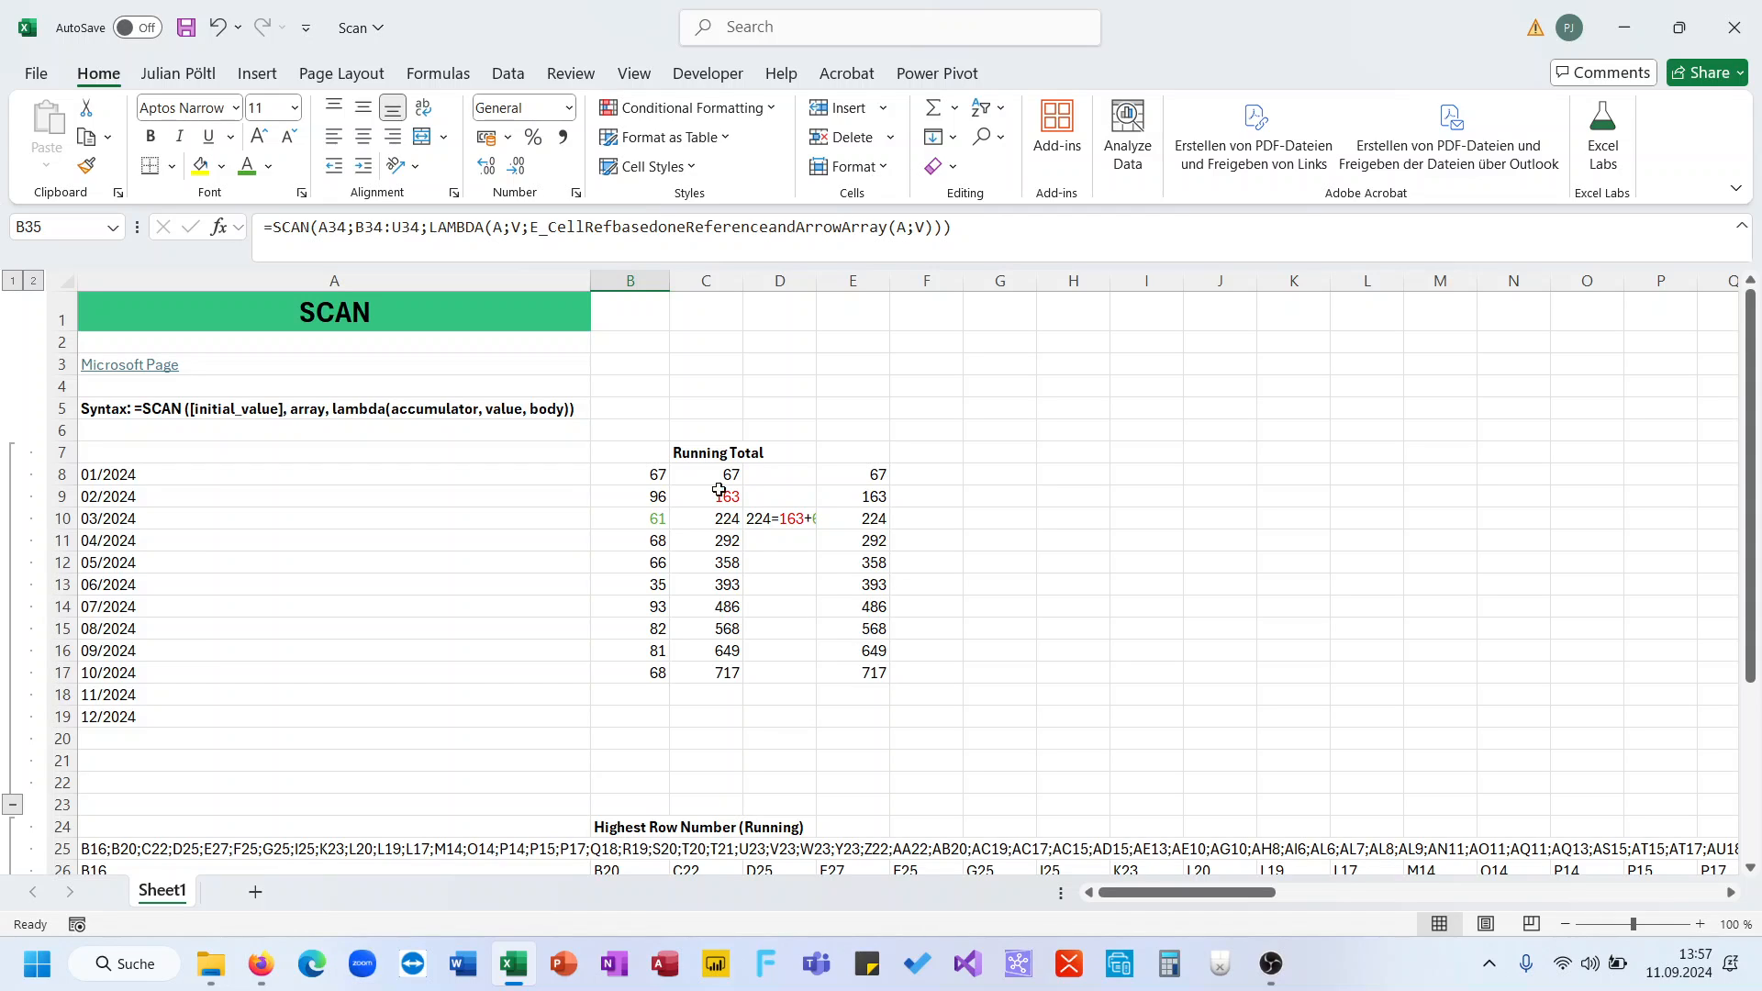
pyautogui.click(710, 450)
pyautogui.click(716, 492)
pyautogui.scroll(-2, 717, 490)
pyautogui.scroll(-2, 716, 495)
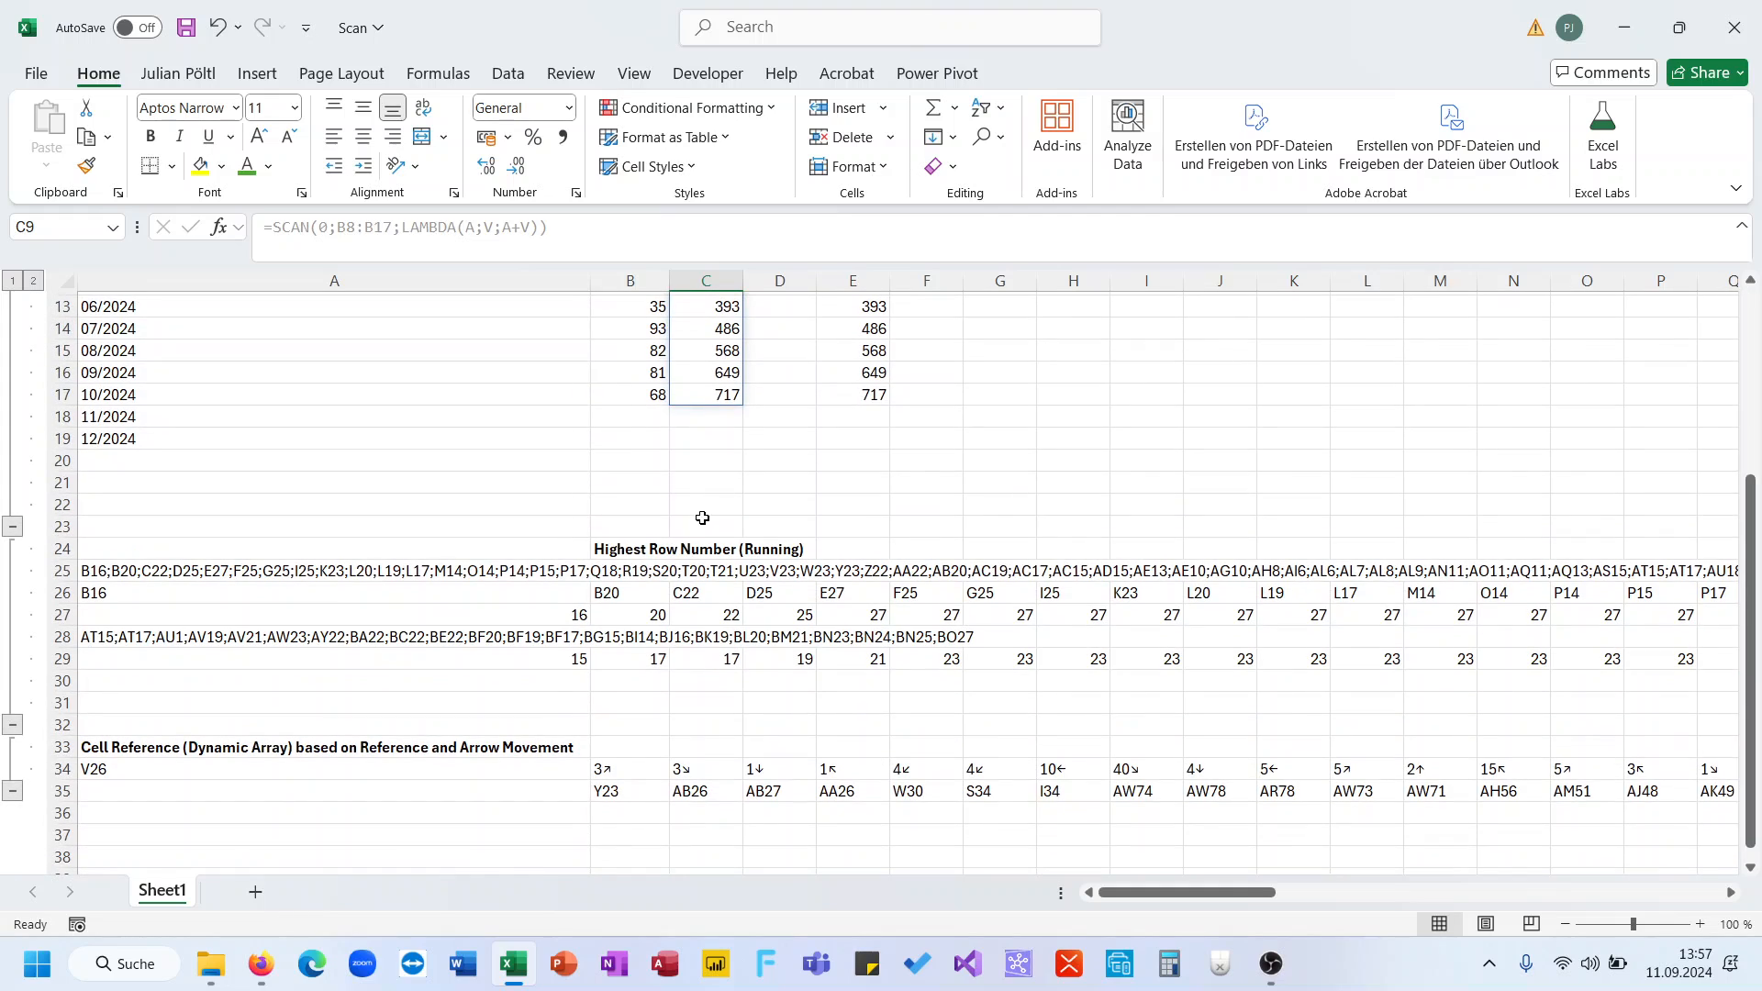
pyautogui.click(583, 615)
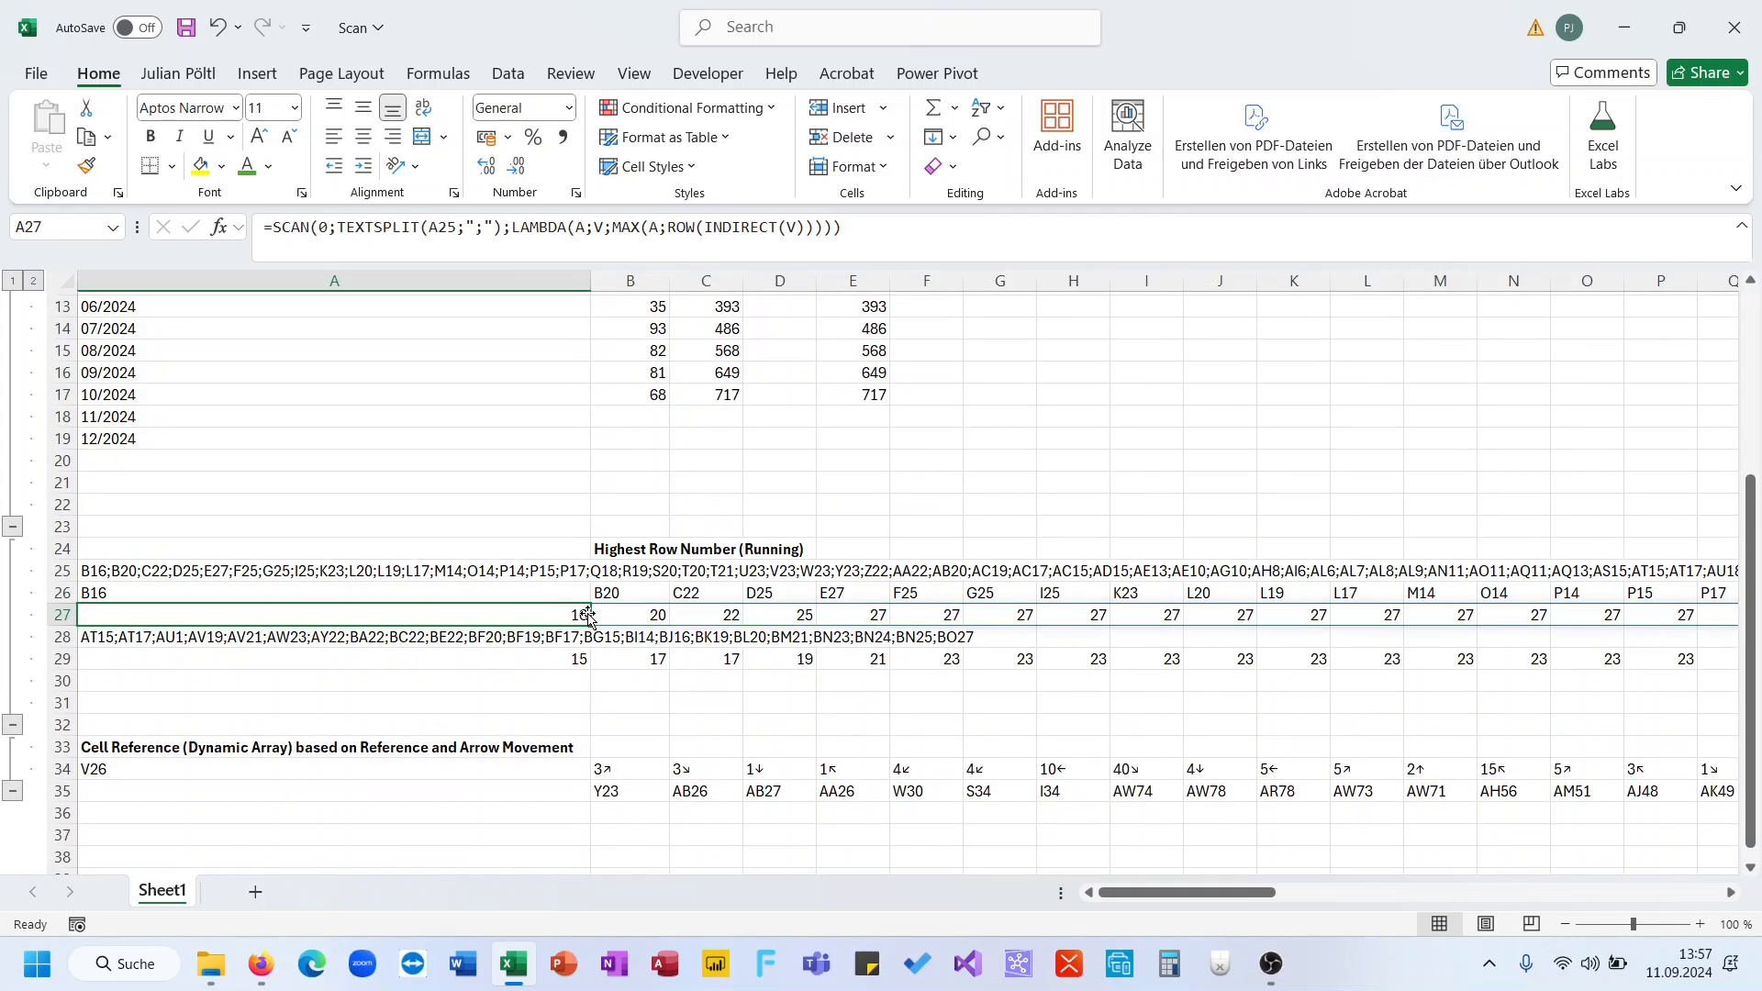
pyautogui.click(602, 785)
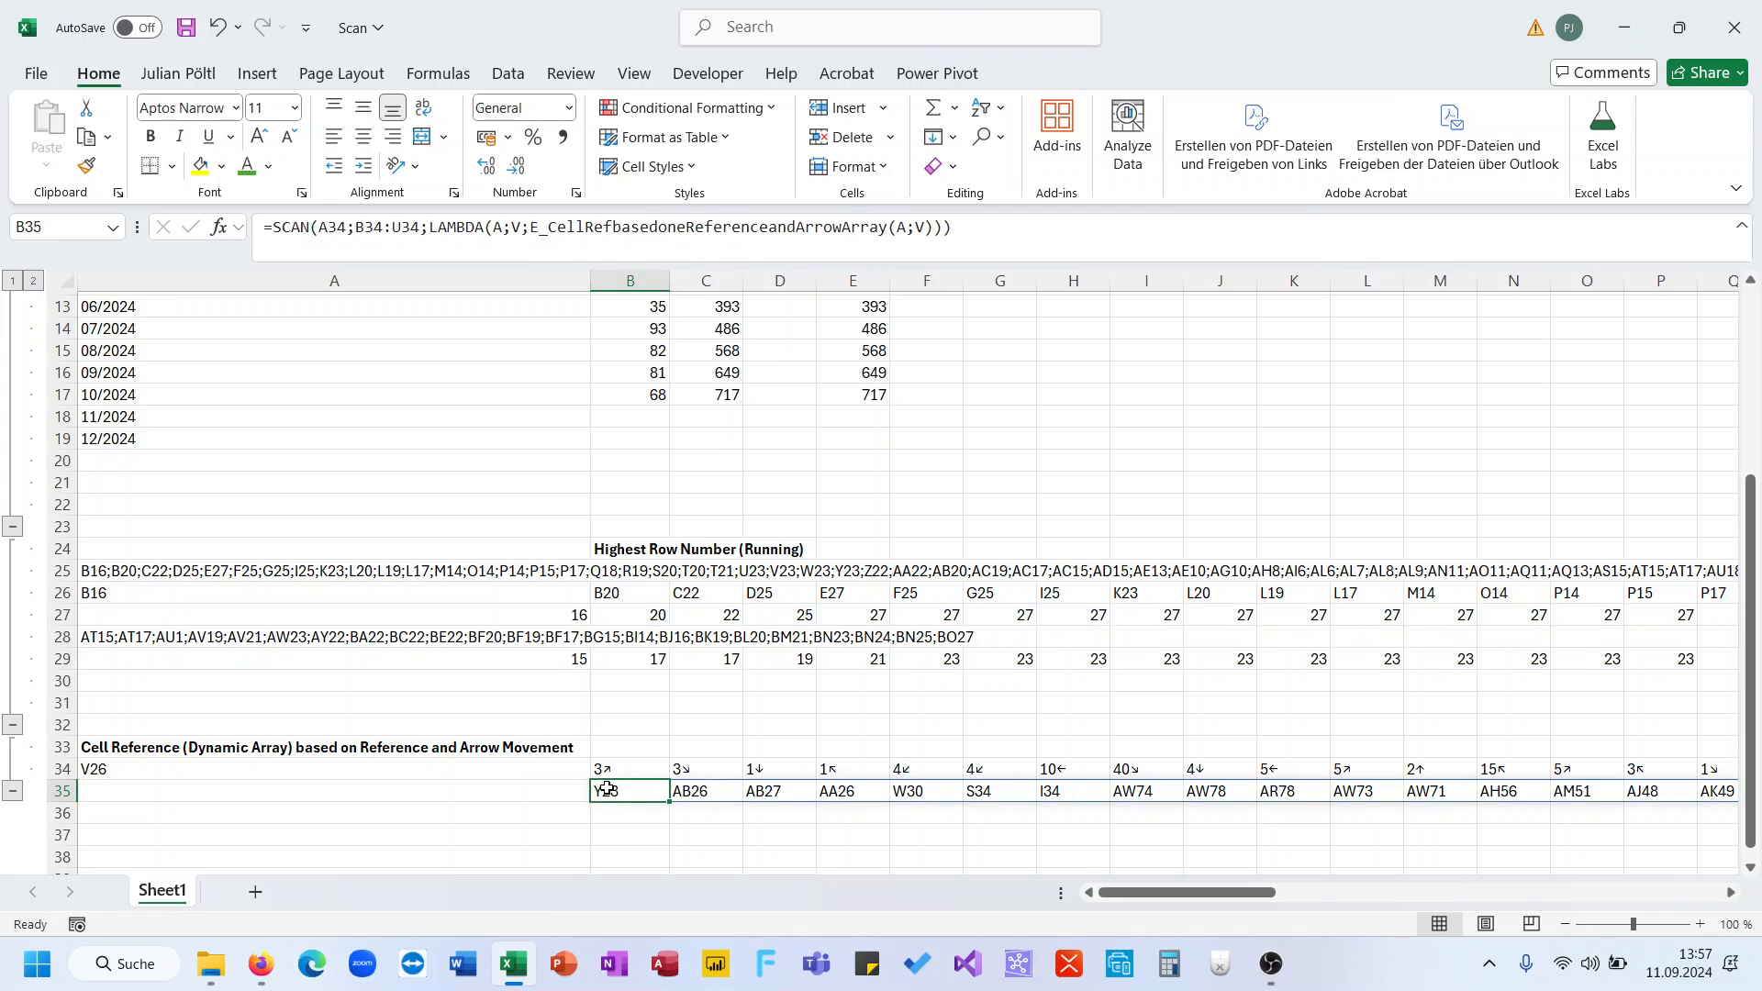
pyautogui.click(559, 615)
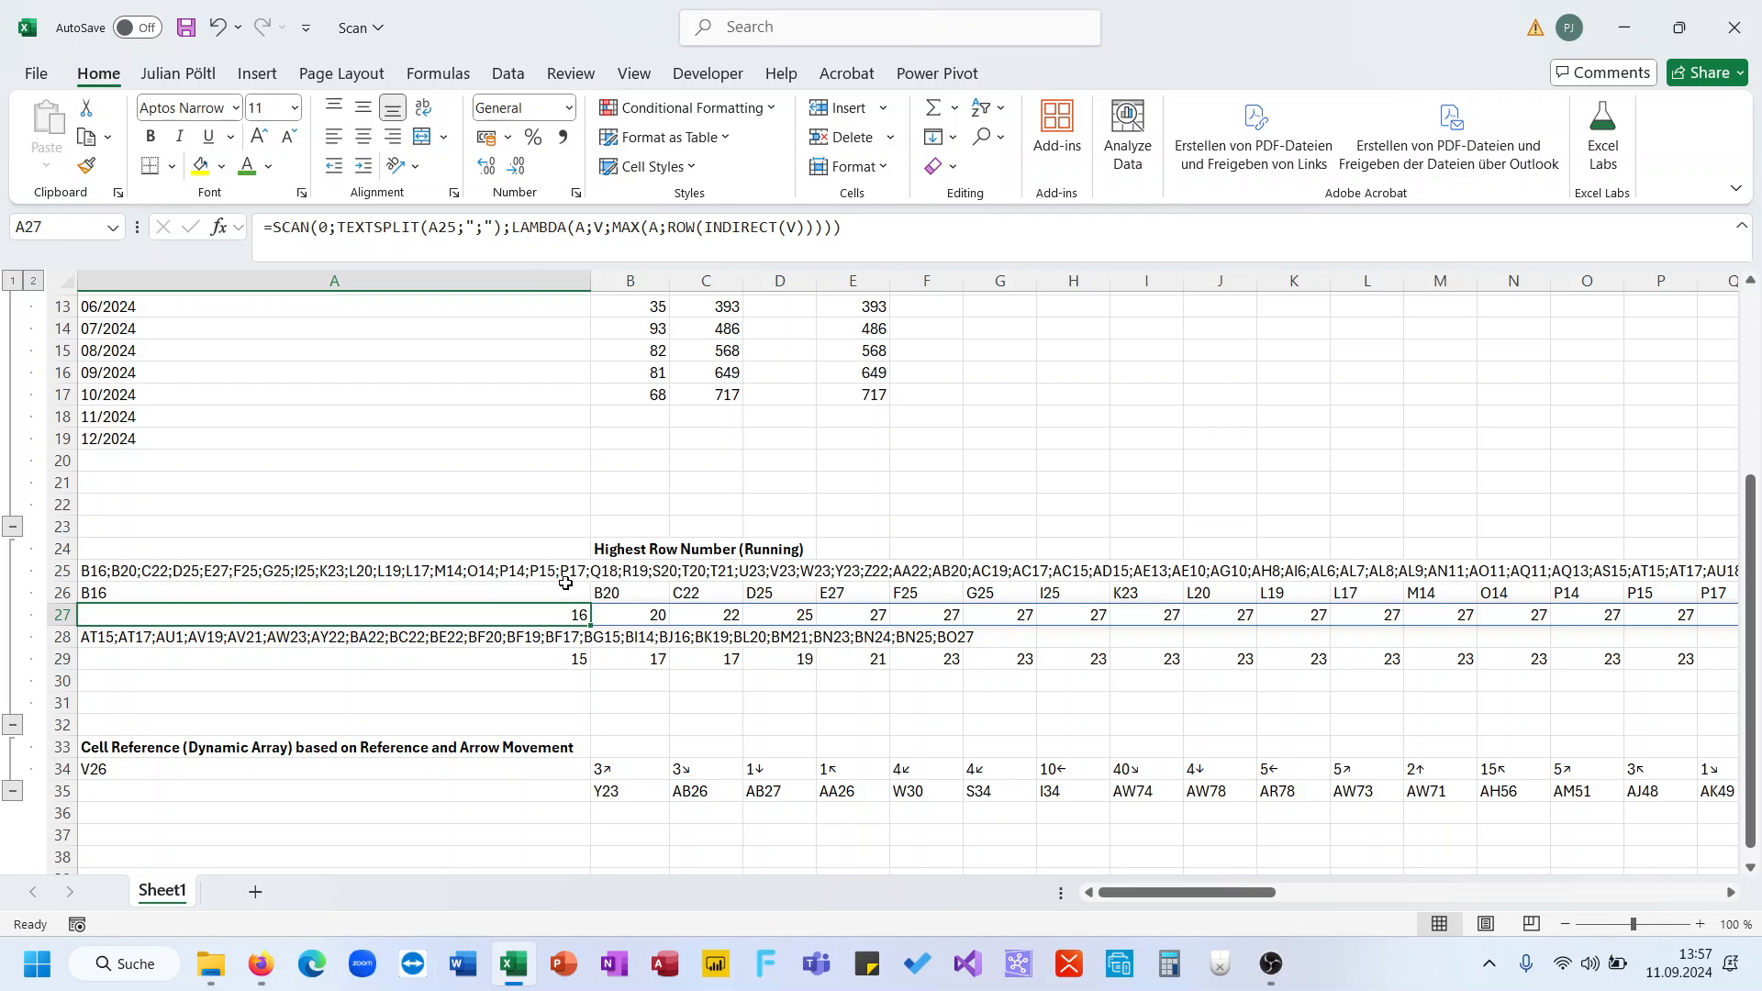
pyautogui.scroll(4, 776, 523)
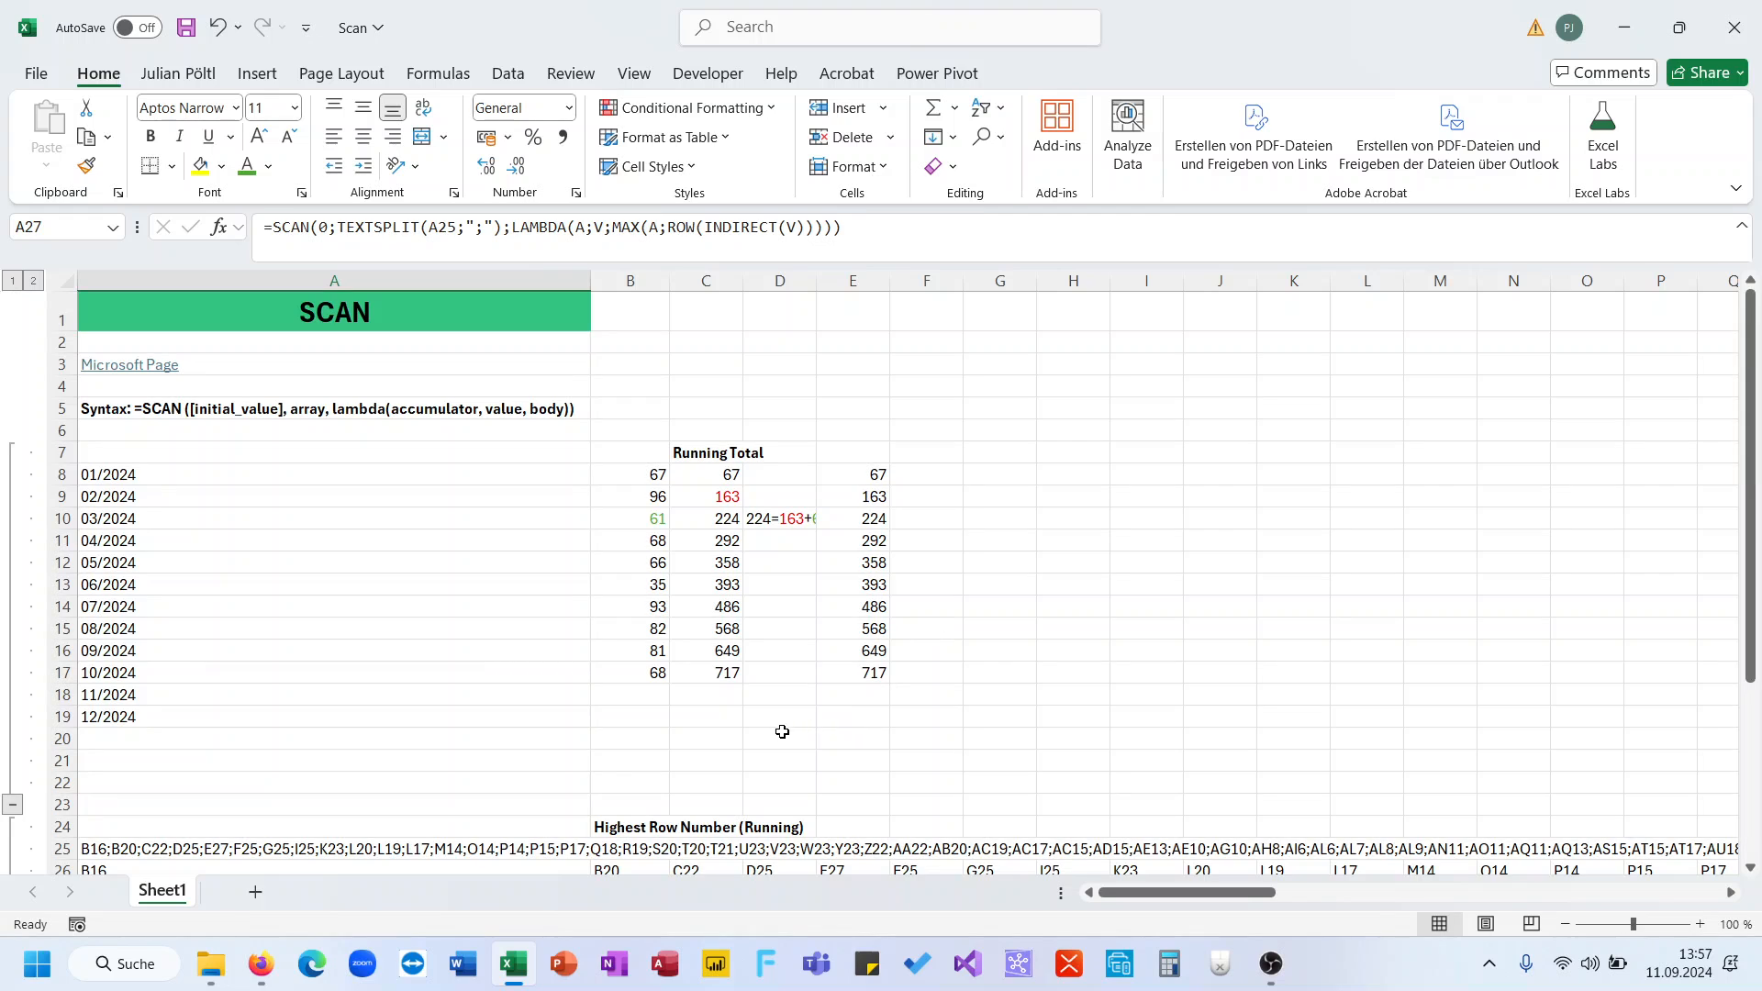
pyautogui.scroll(-2, 636, 763)
pyautogui.click(569, 795)
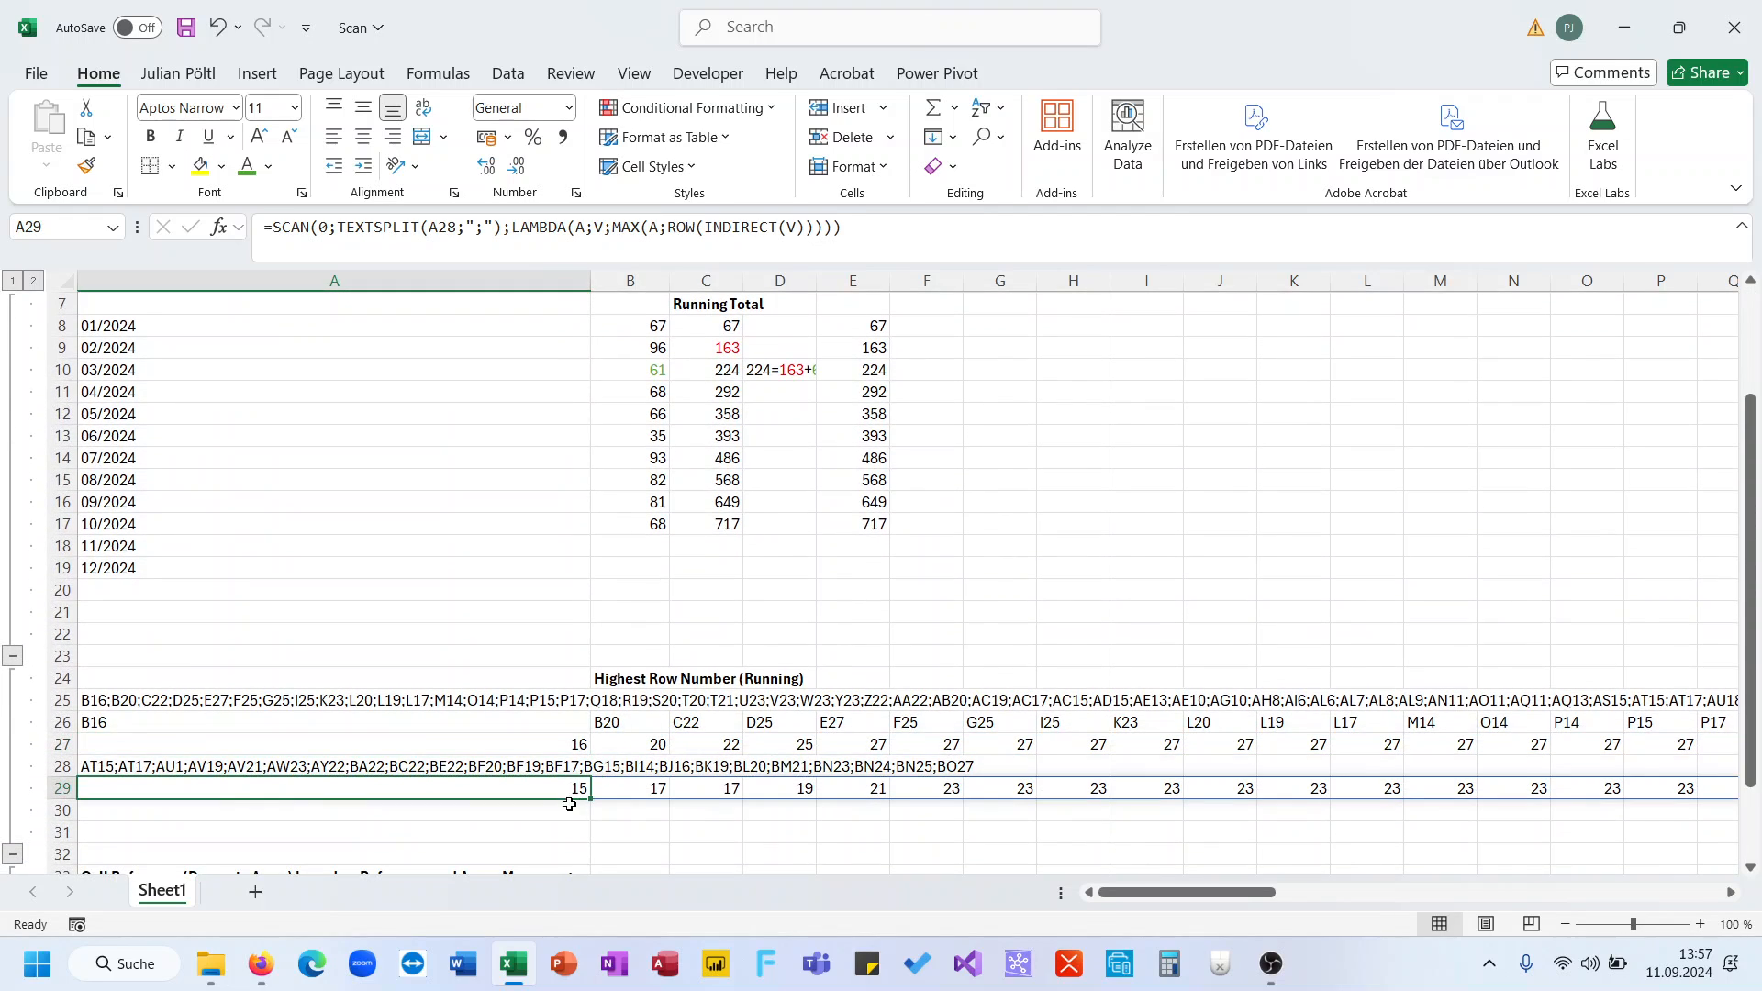
pyautogui.click(569, 804)
pyautogui.scroll(2, 568, 809)
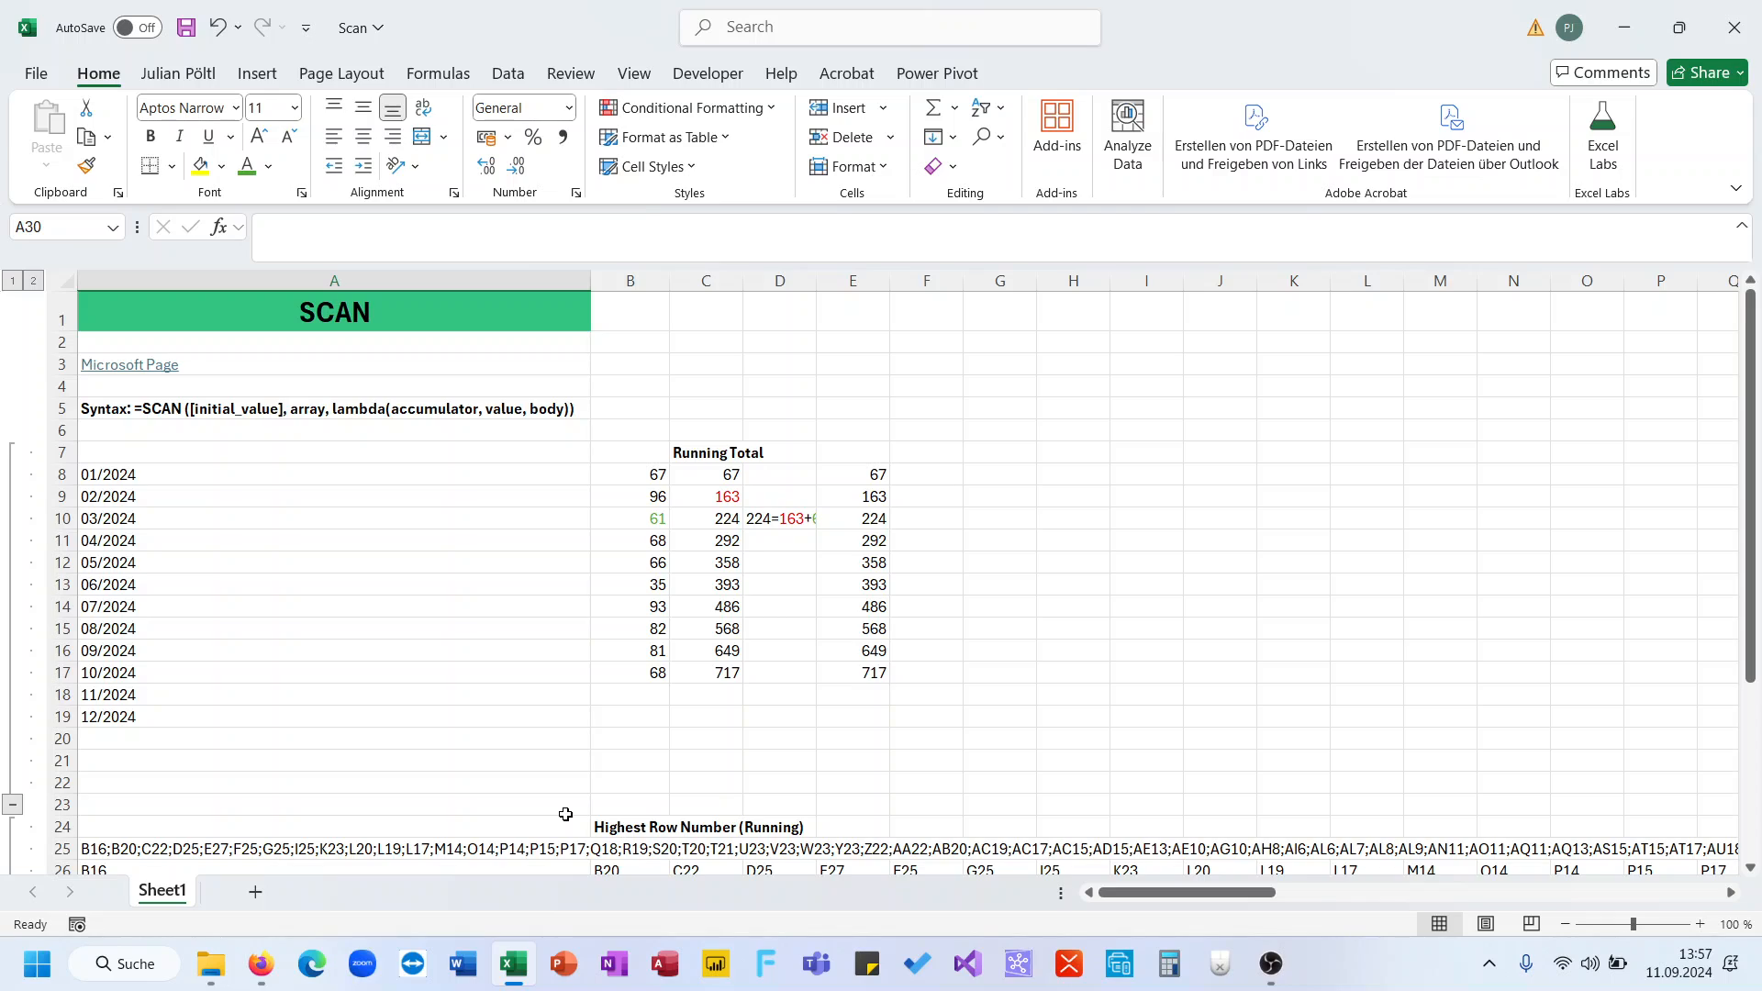